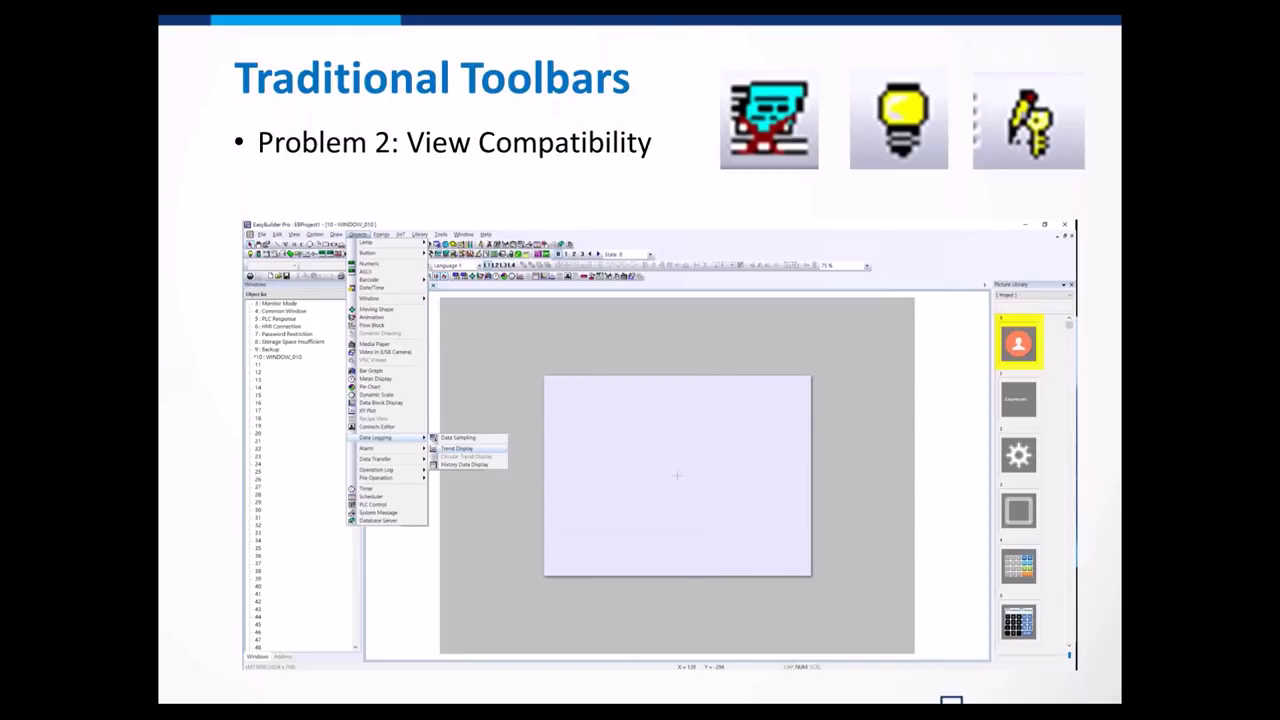
- Advance the slideshow through the remaining builds and Problem 3 to the Ribbon Toolbar slide
key("Right")
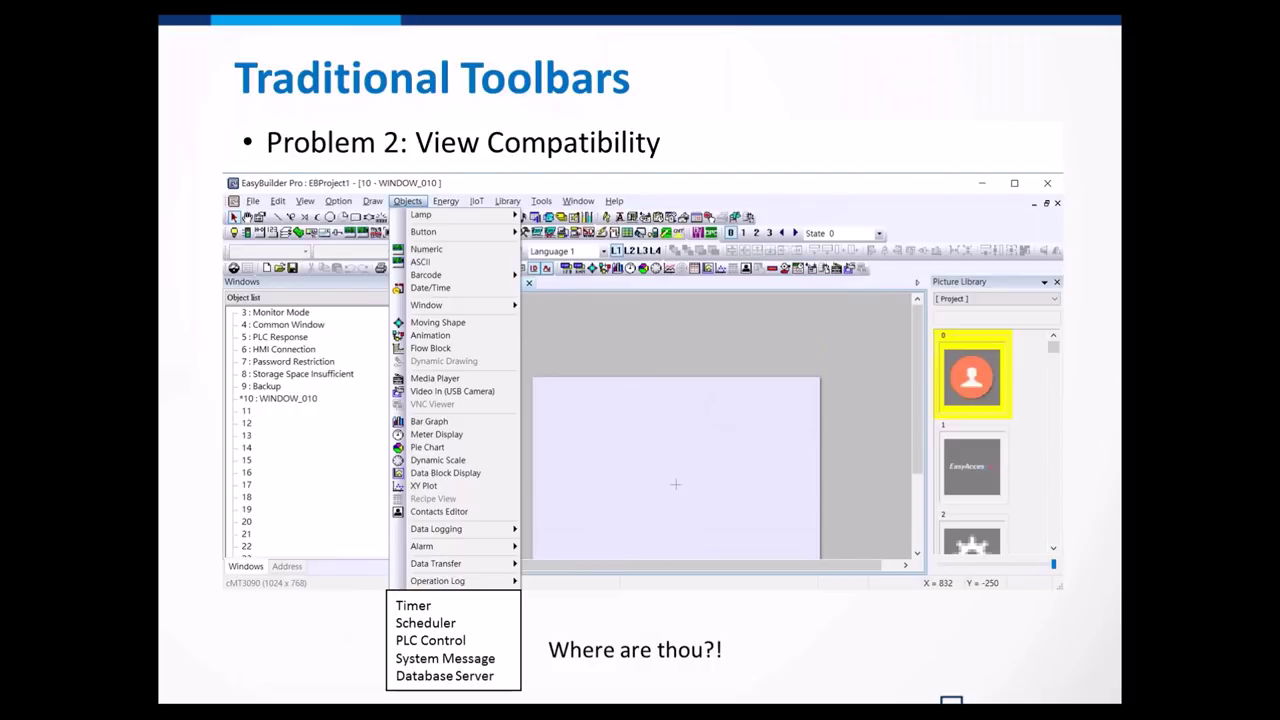
key("Right")
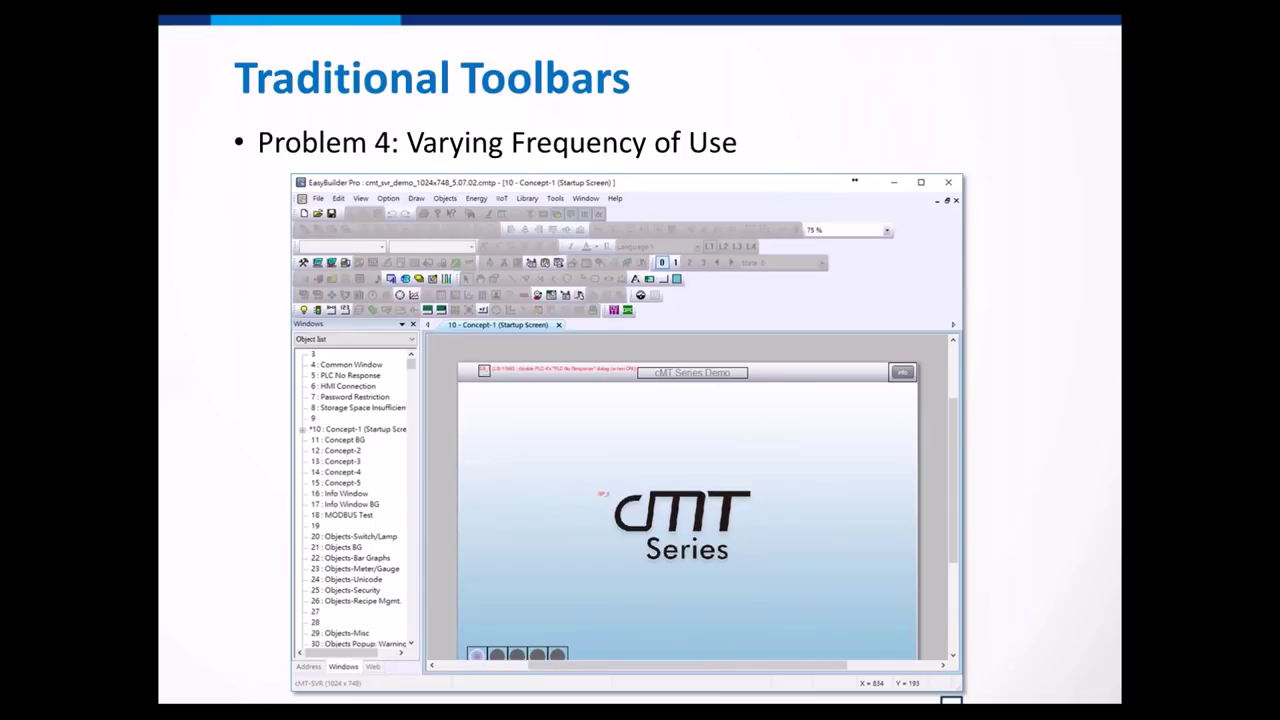
key("Right")
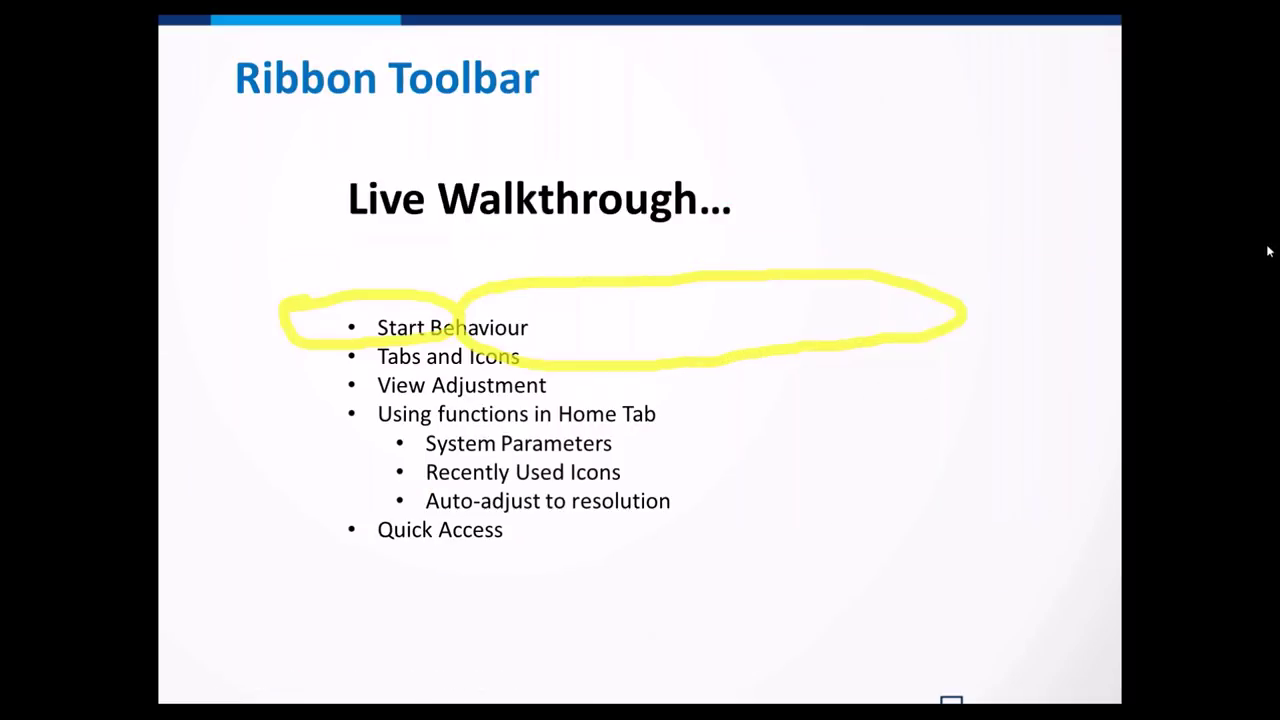
- Bring up the slideshow's context menu on the Ribbon Toolbar slide
right_click(1218, 343)
- Erase all ink from the slide and leave the window overview
left_click(1218, 343)
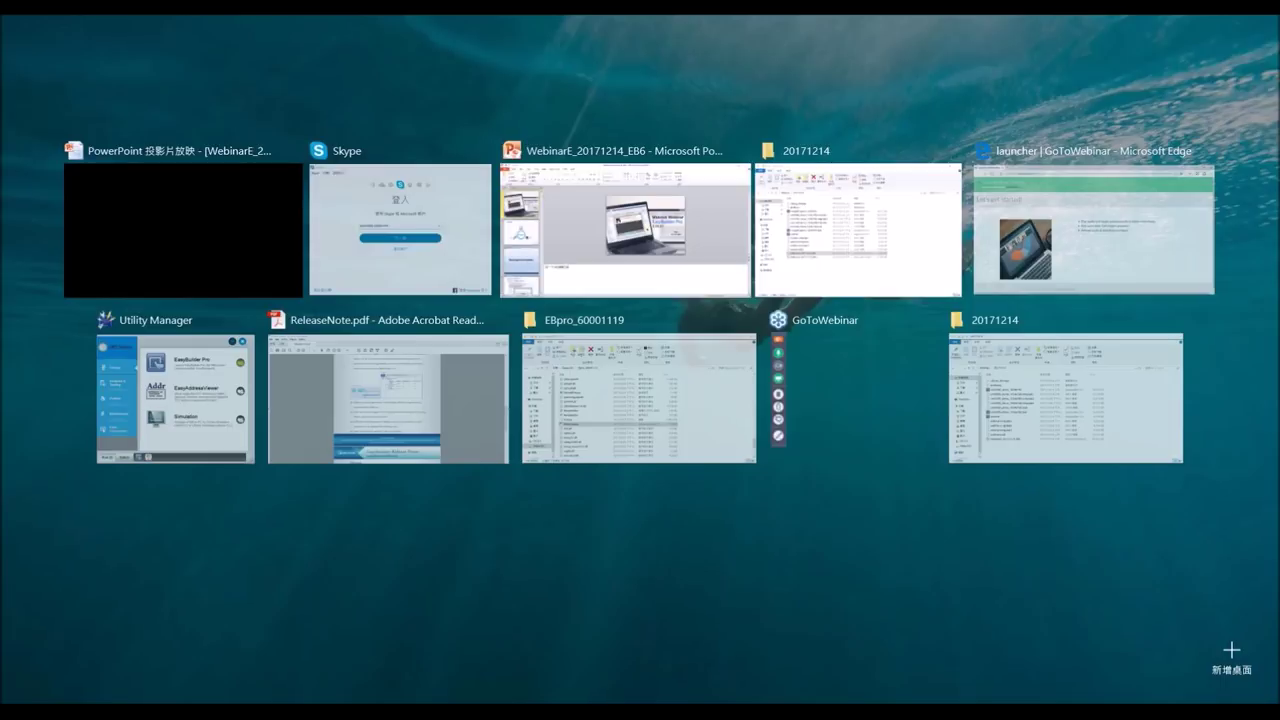
key("Escape")
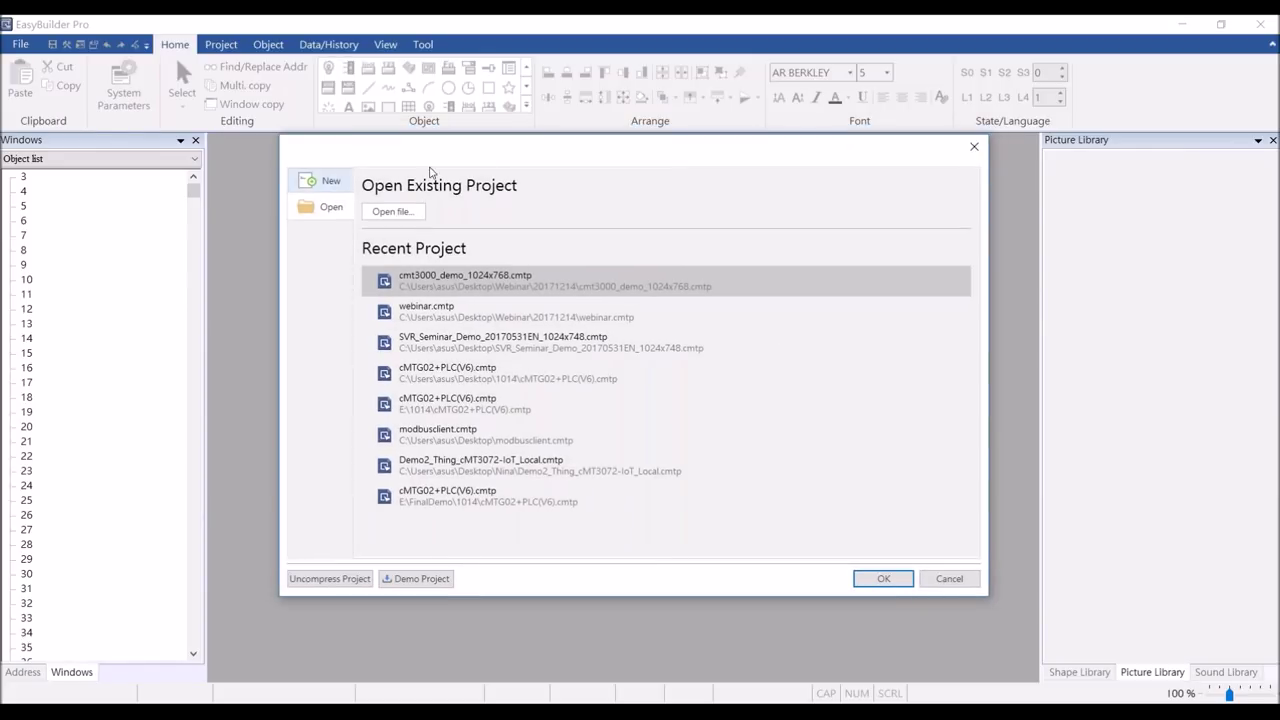
- Nudge the Open Existing Project dialog down and right, then choose to start a new project
left_click_drag(551, 157, 569, 170)
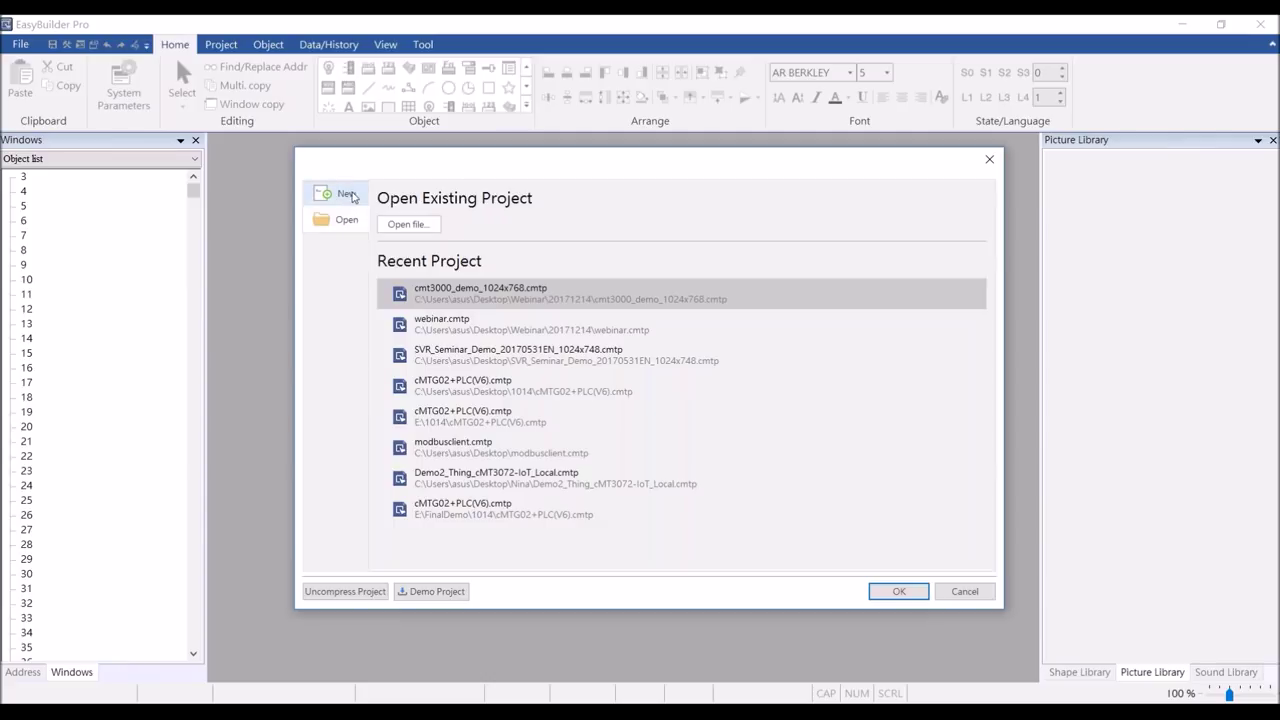
left_click(350, 195)
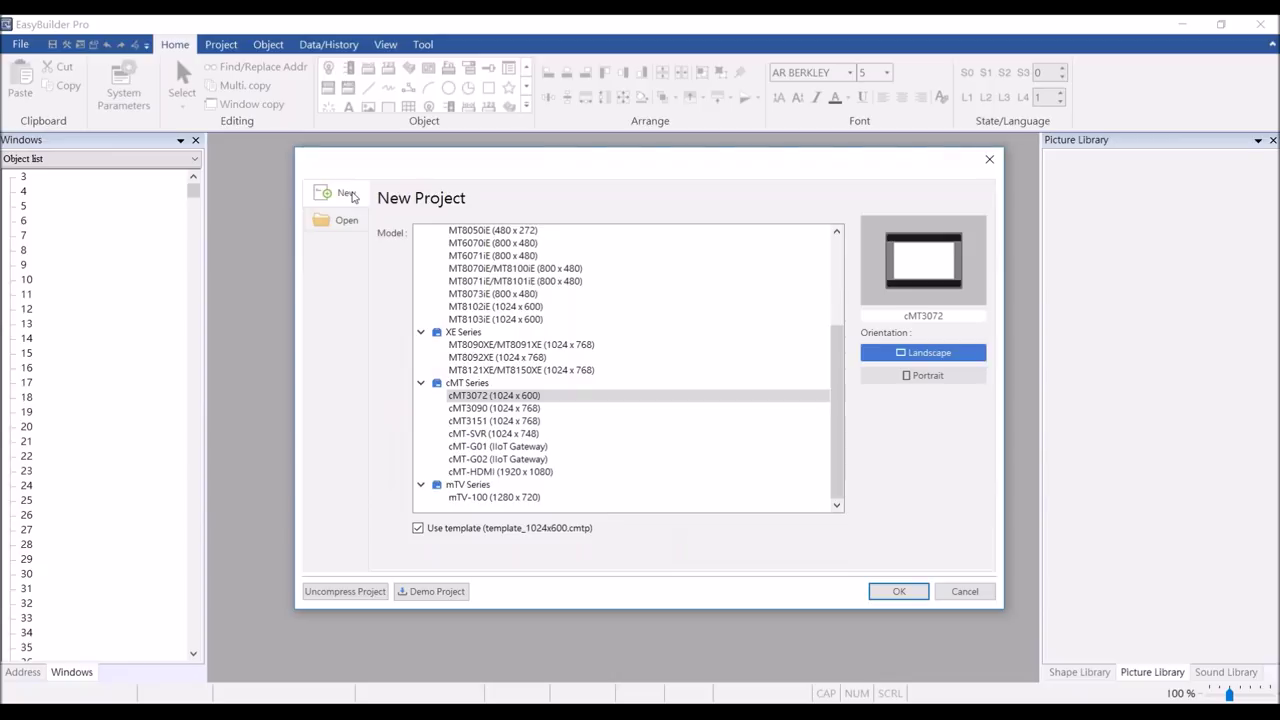
- Collapse the iE, eMT, iP and XE Series groups and toggle Portrait, then back to Landscape
left_click(840, 294)
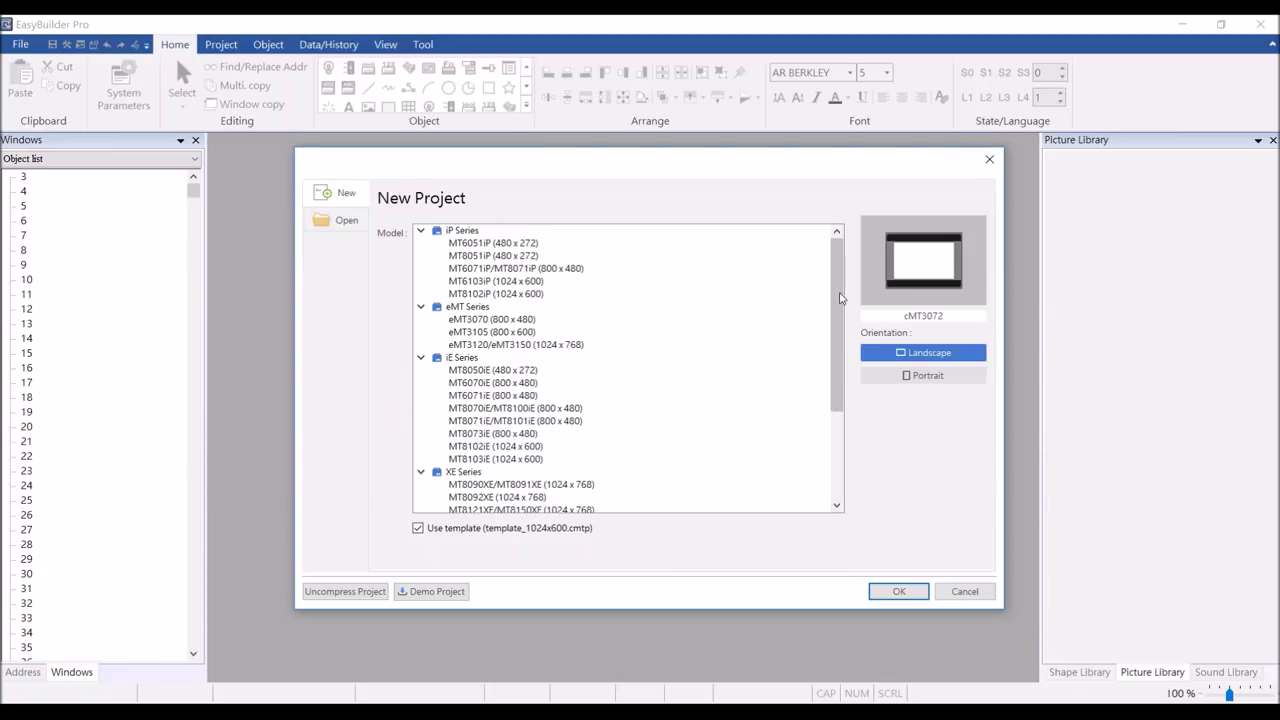
left_click(421, 357)
left_click(421, 307)
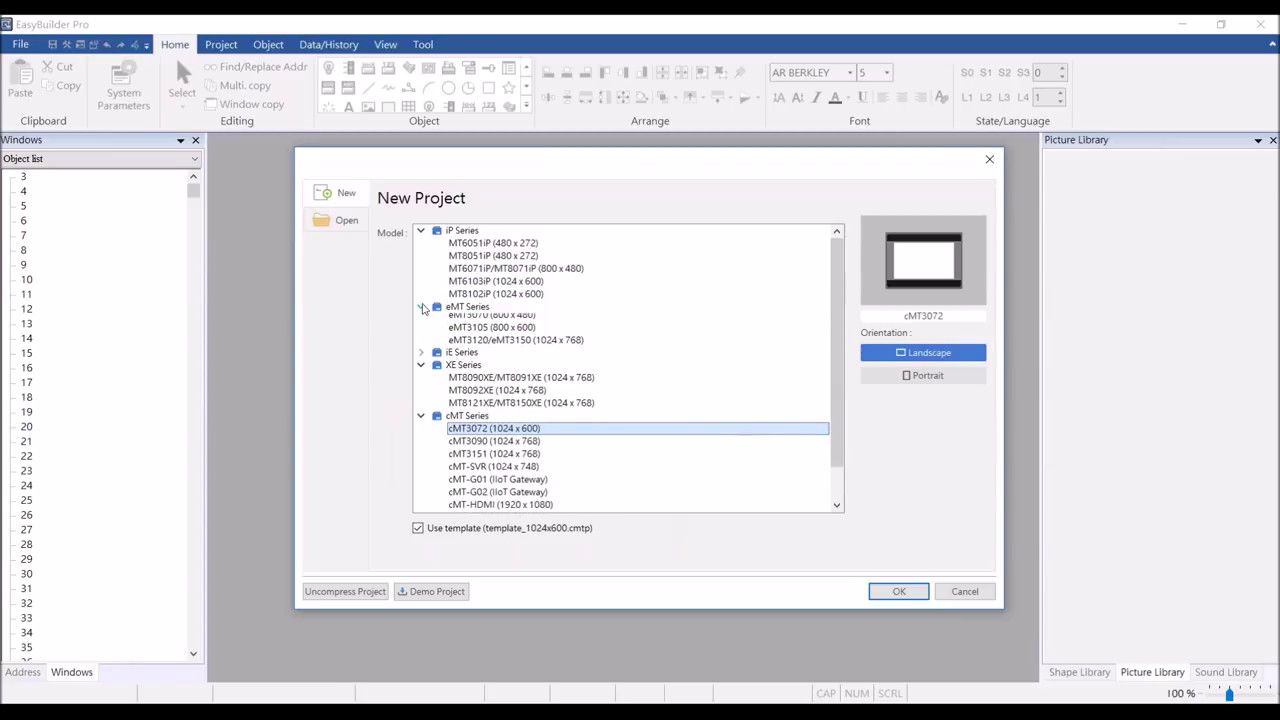
left_click(421, 231)
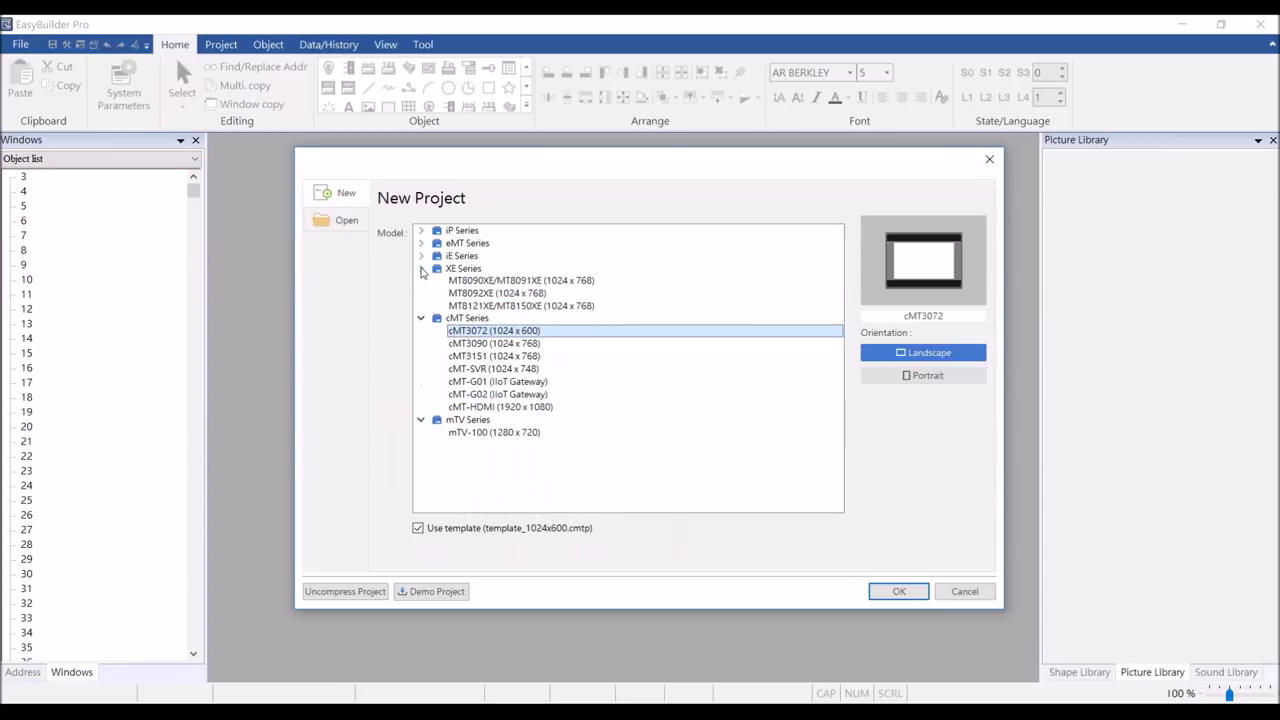
left_click(421, 269)
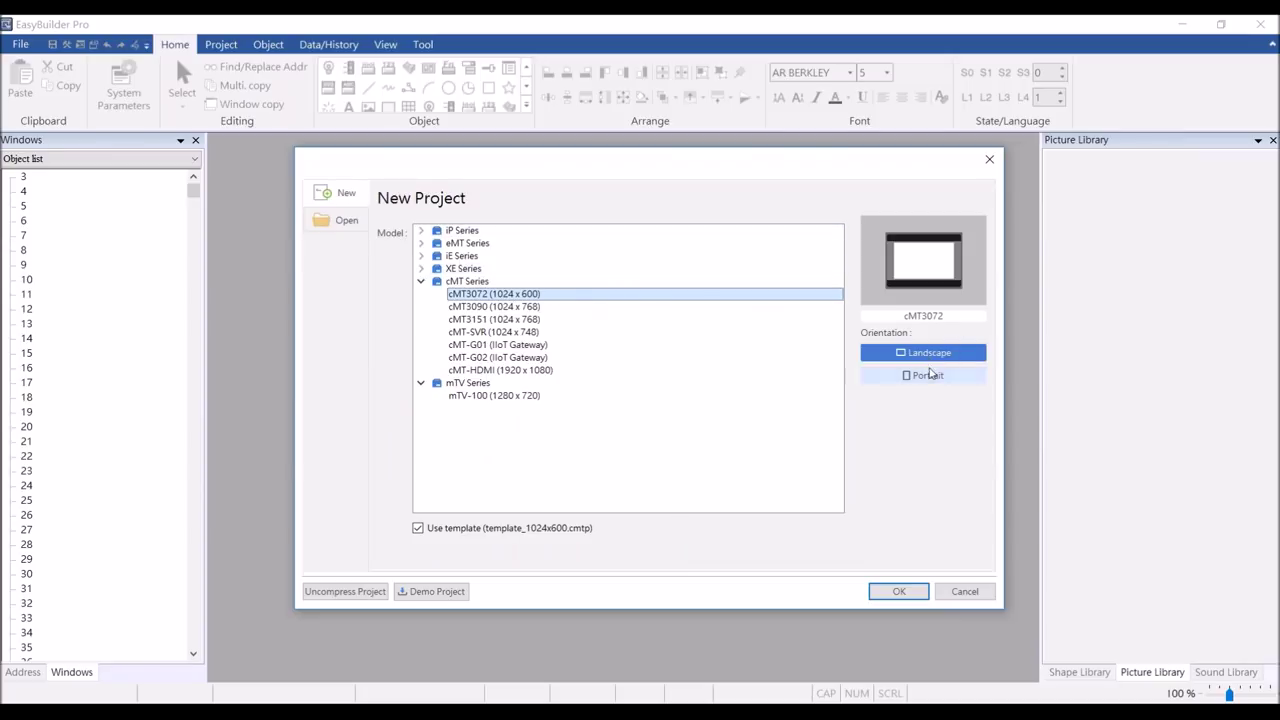
left_click(926, 378)
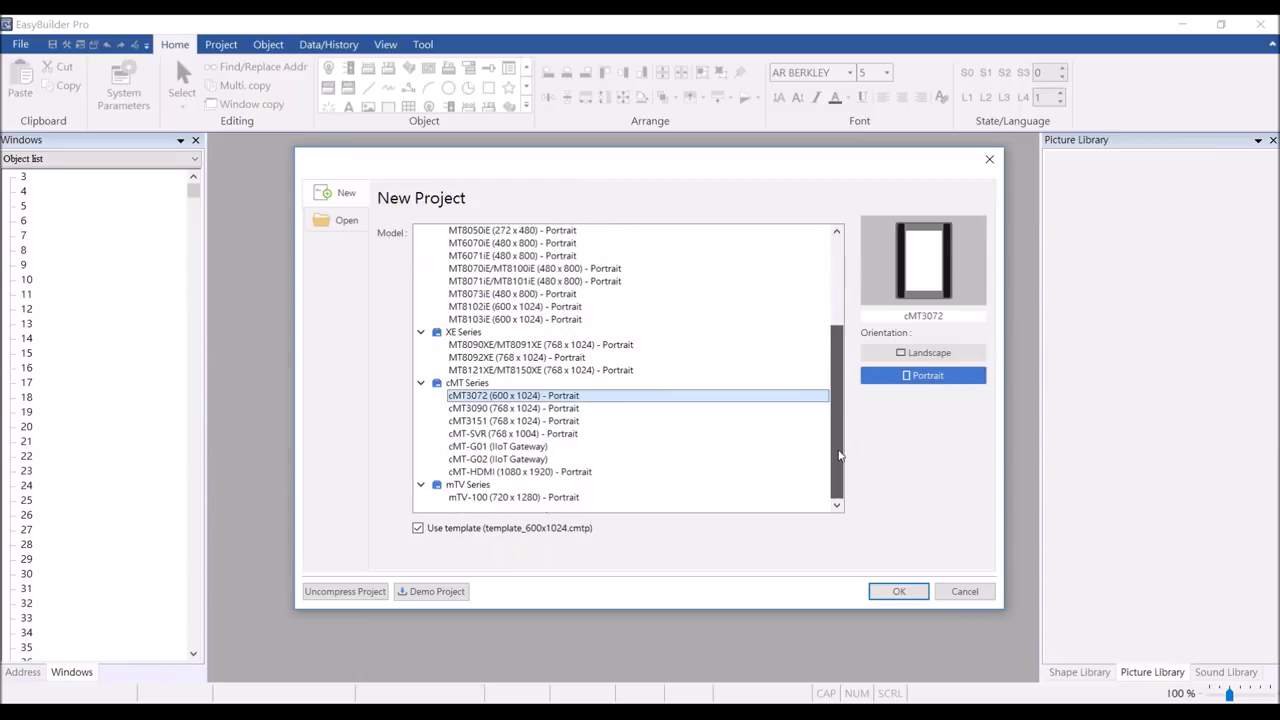
left_click(913, 356)
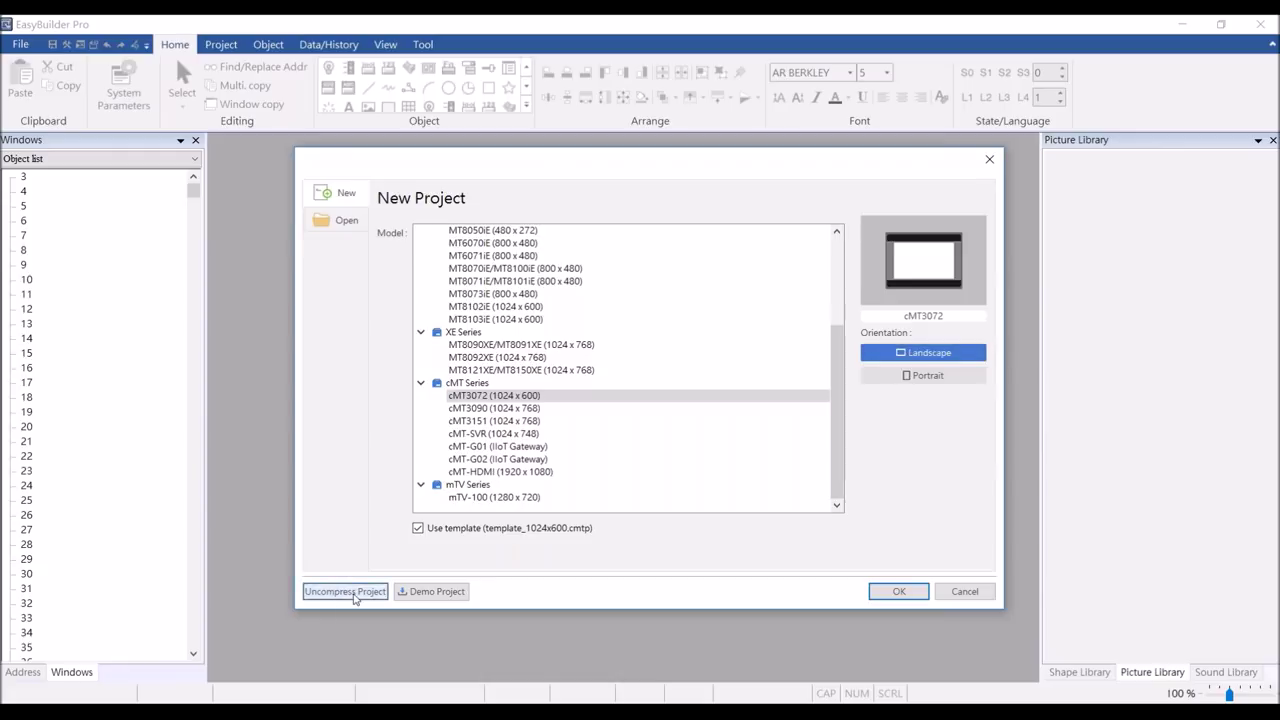
left_click(350, 591)
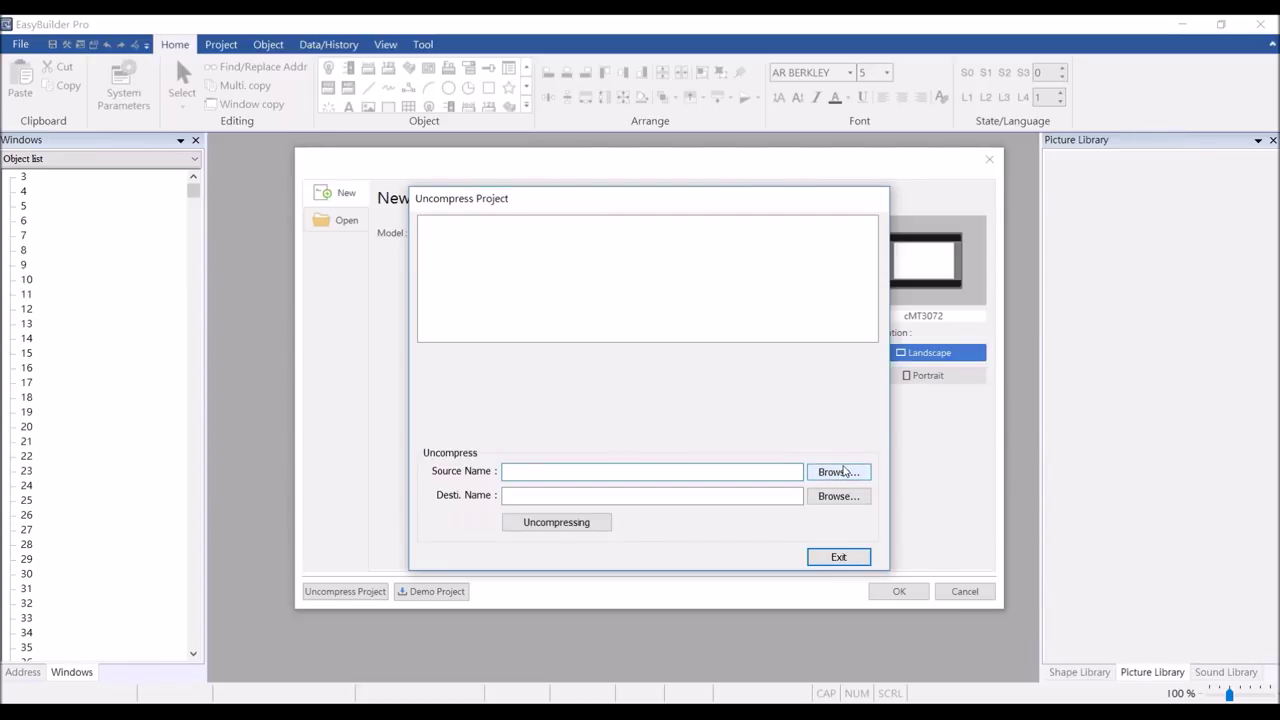
left_click(846, 562)
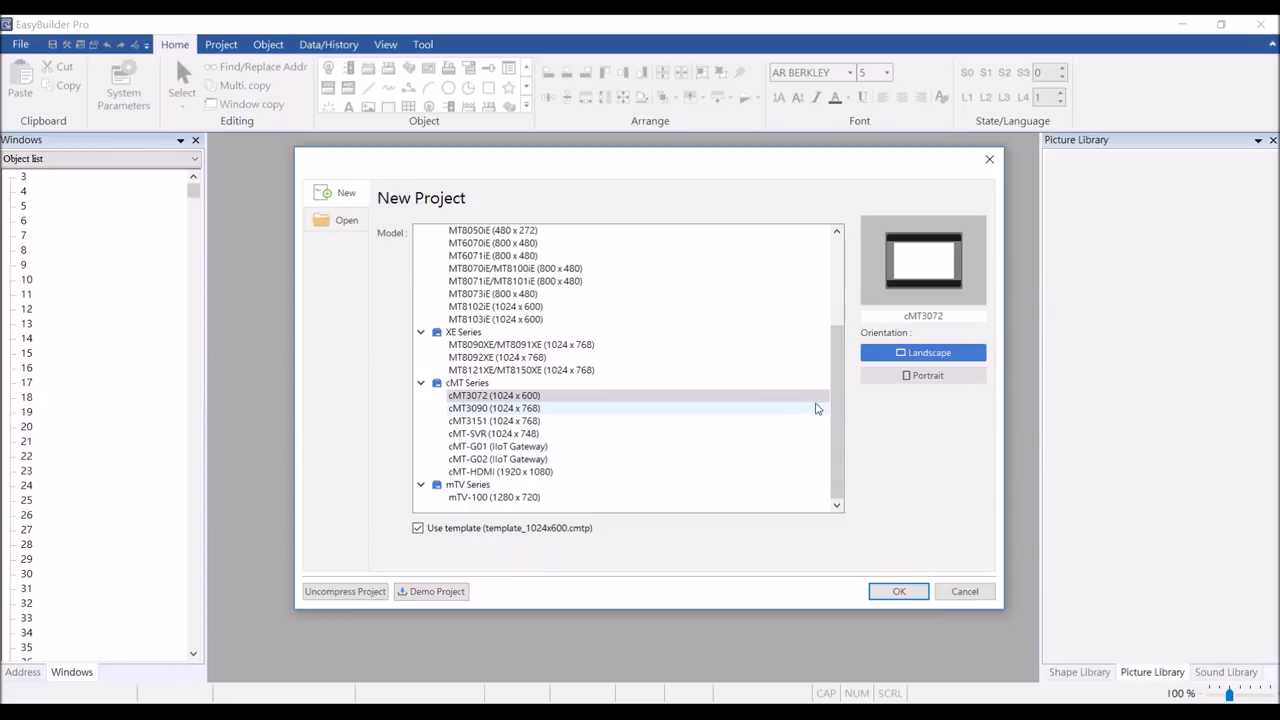
left_click_drag(838, 378, 835, 370)
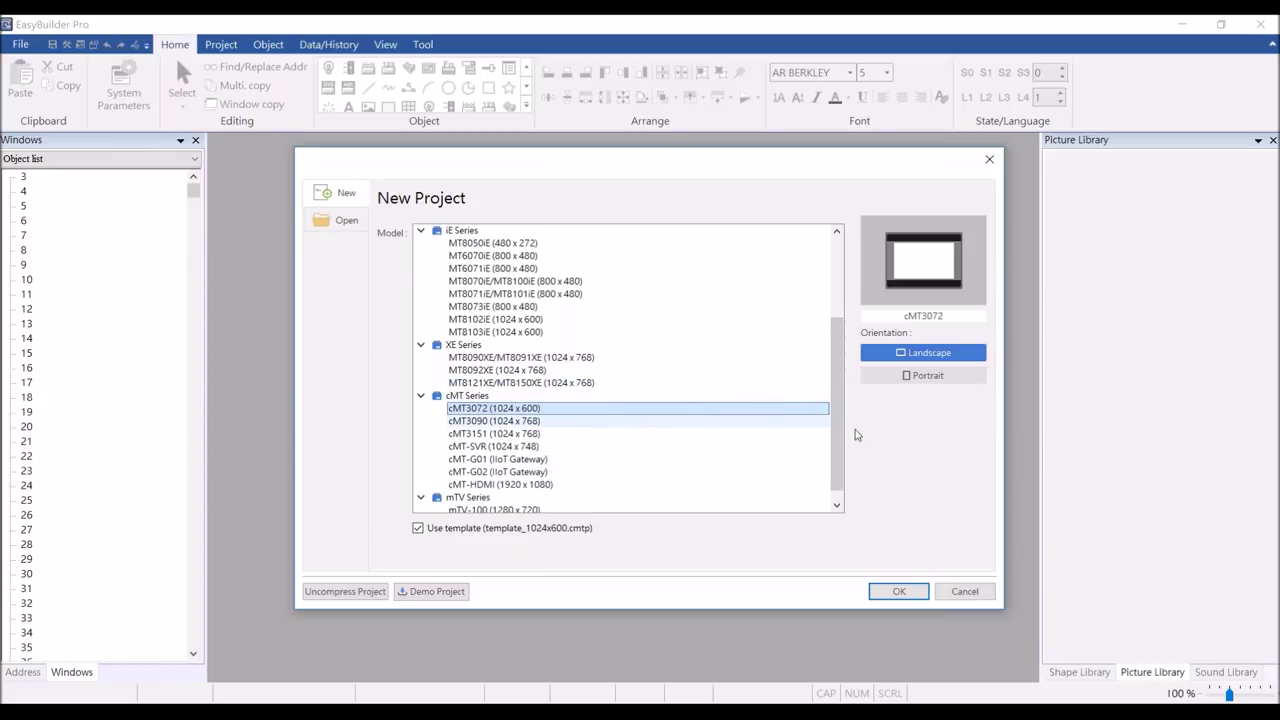
- Pick cMT3072 (1024 x 600) instead of cMT-G02 and confirm the new project
mouse_move(842, 433)
left_mouse_down()
mouse_move(840, 418)
mouse_move(843, 433)
left_mouse_up()
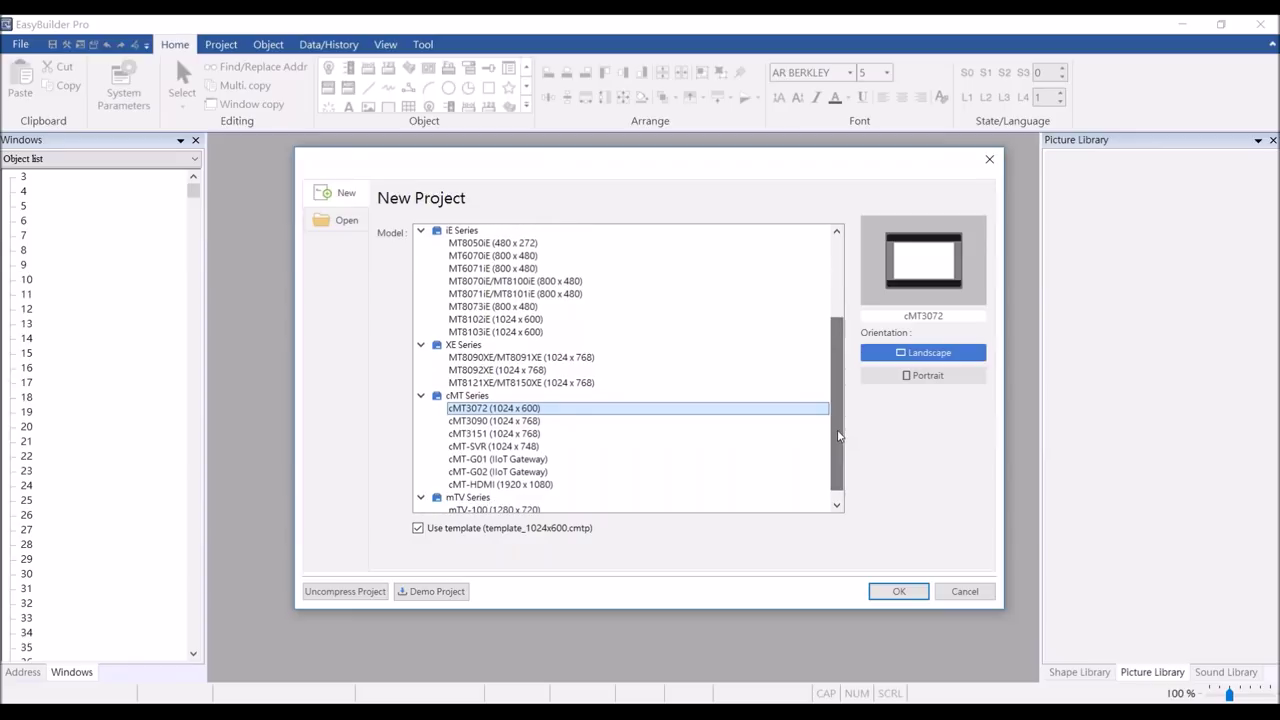
left_click_drag(838, 435, 838, 441)
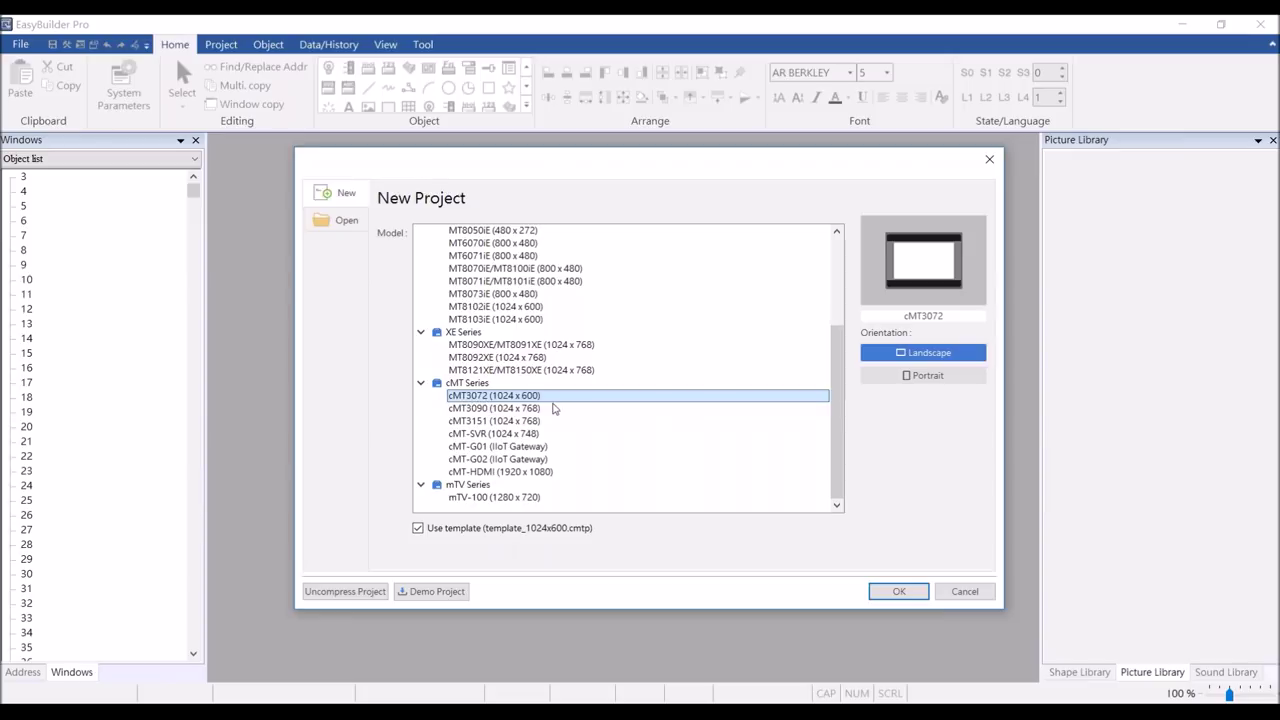
left_click(574, 462)
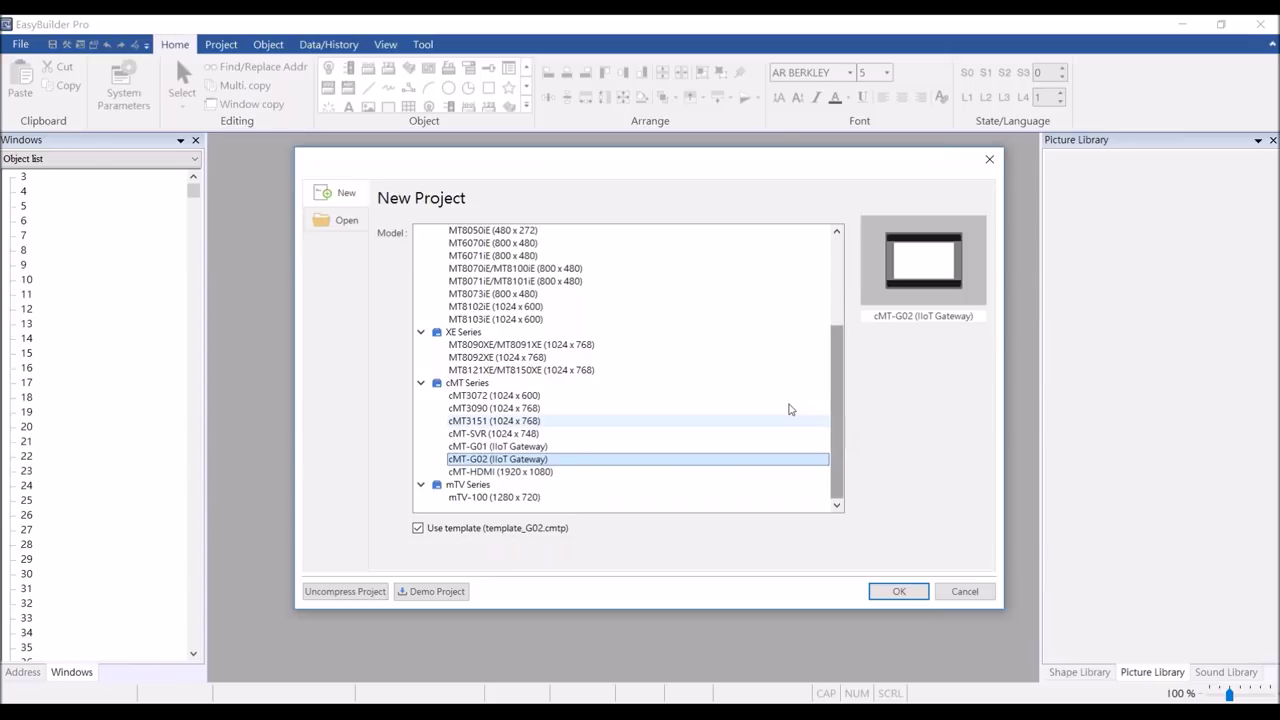
left_click(634, 398)
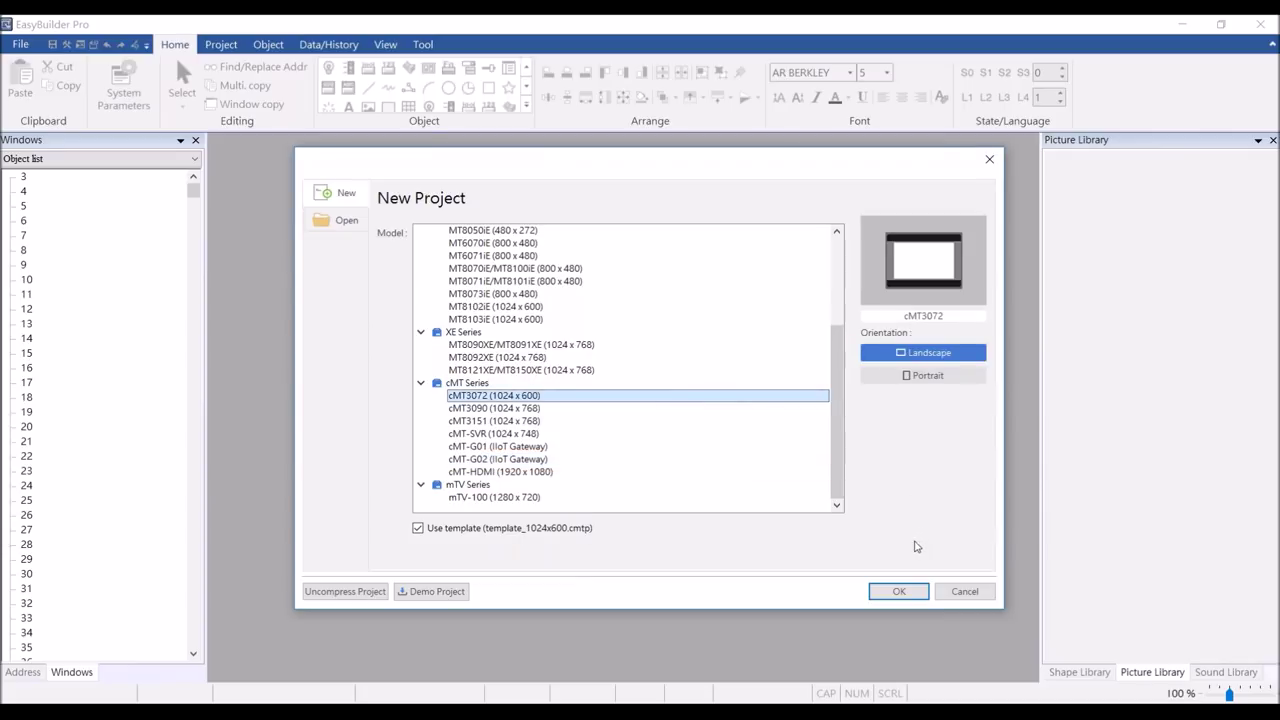
left_click(905, 592)
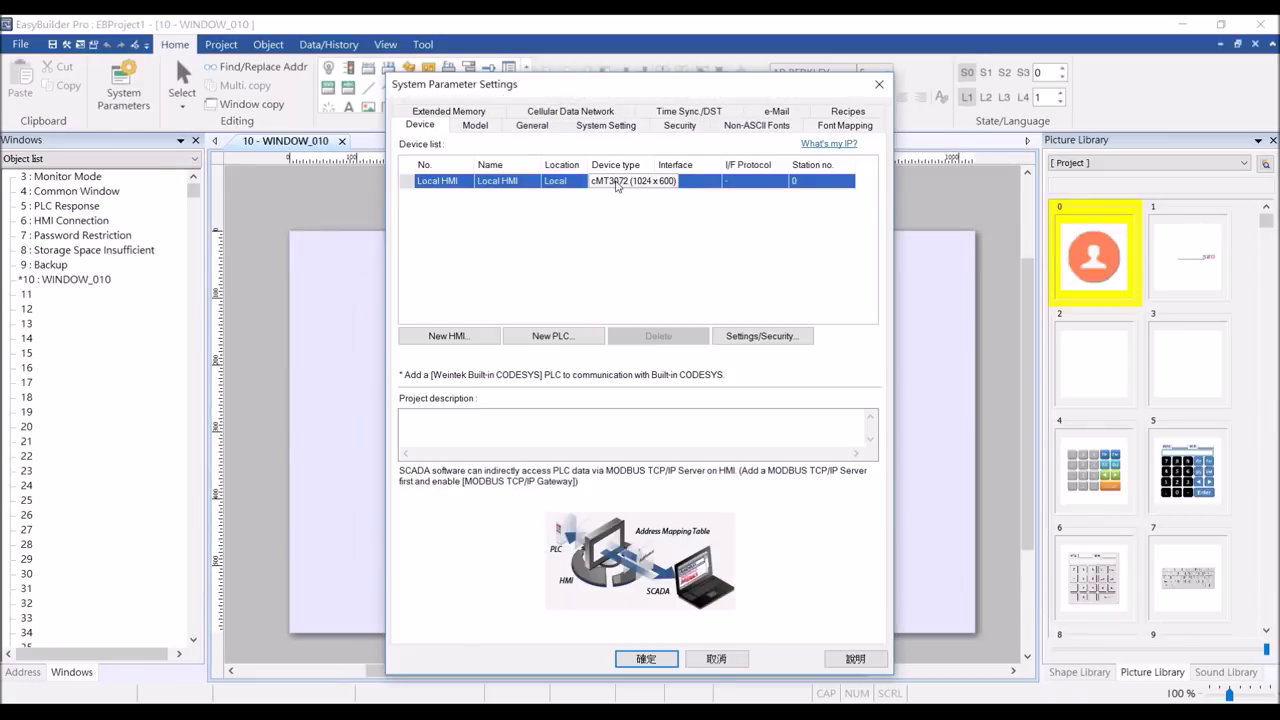
- Add a MODBUS RTU PLC on COM 1, station 1, and close System Parameter Settings
left_click(560, 337)
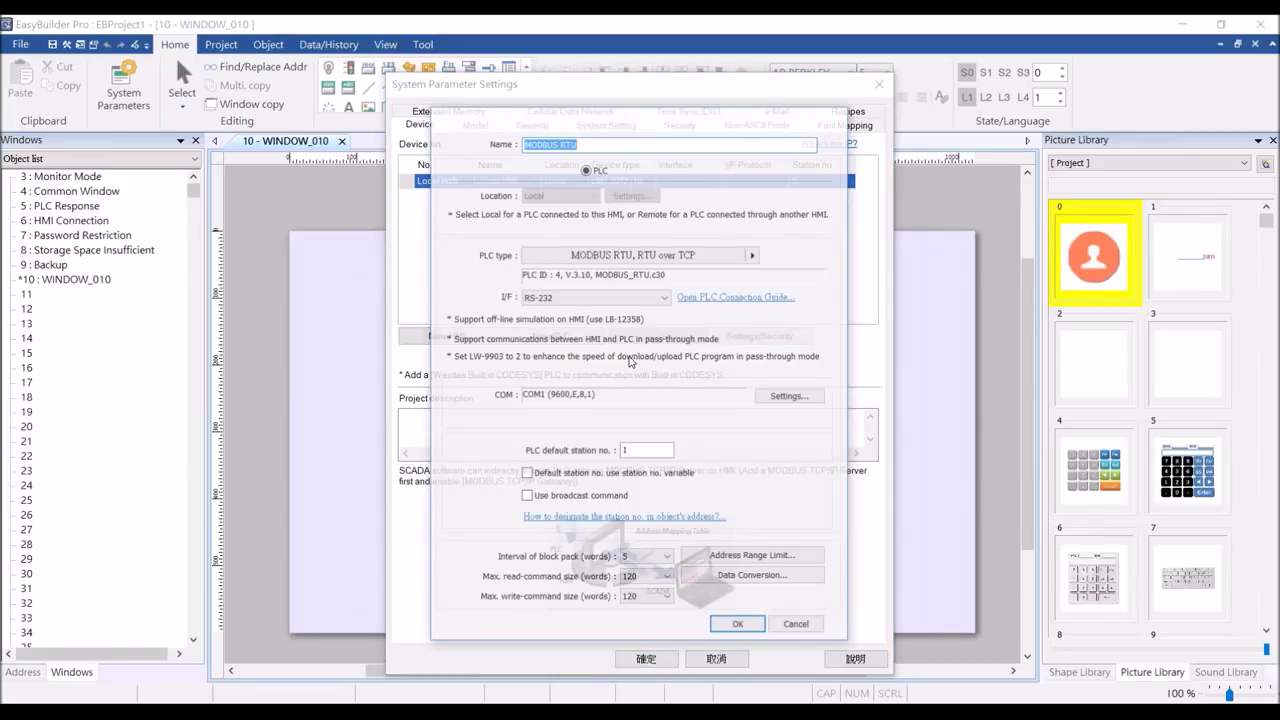
left_click(738, 626)
left_click(662, 662)
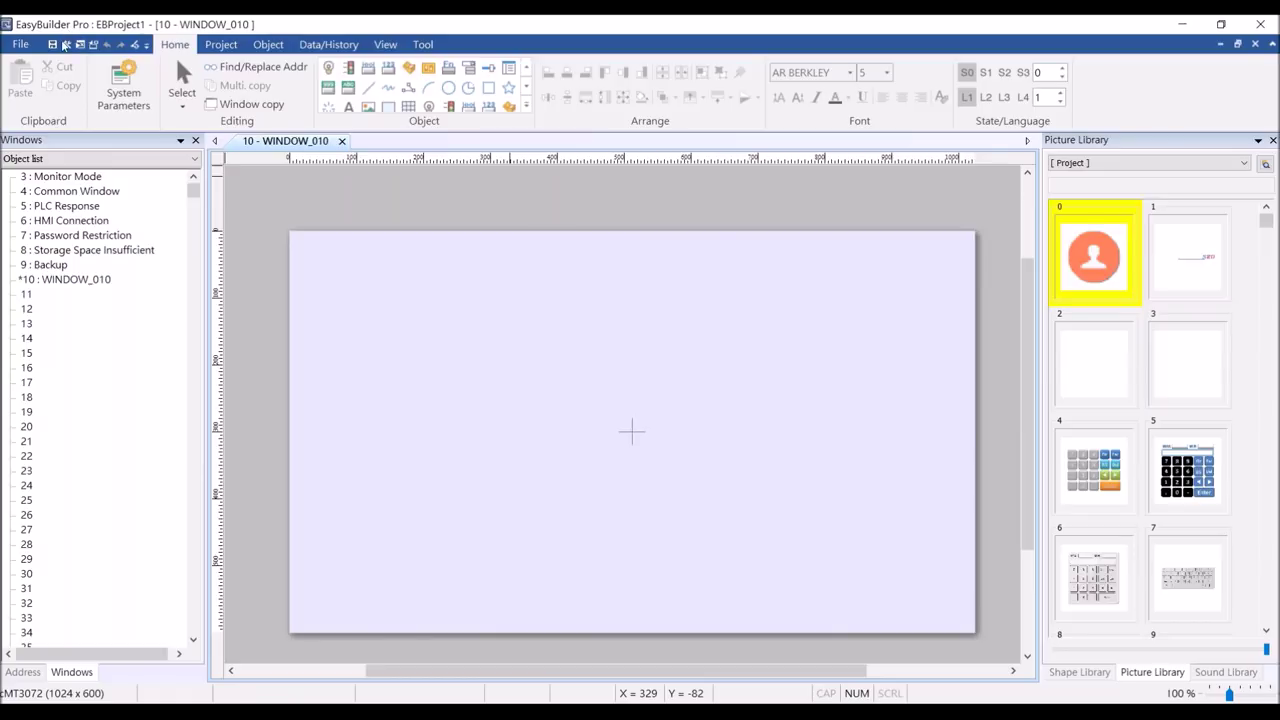
- Show the File menu's recent projects, headed by cmt3000_demo_1024x768.cmtp
left_click(20, 46)
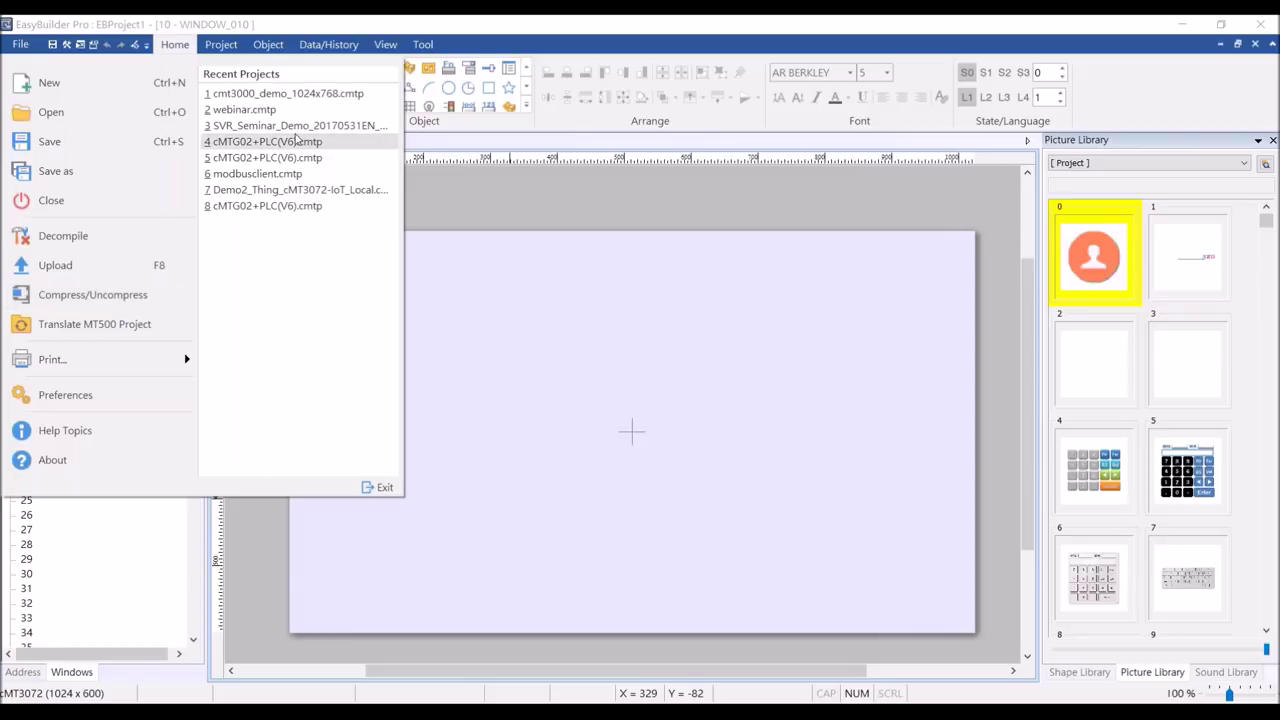
- Show the Tool tab's external tools, briefly reopen the File menu, then close it
left_click(424, 48)
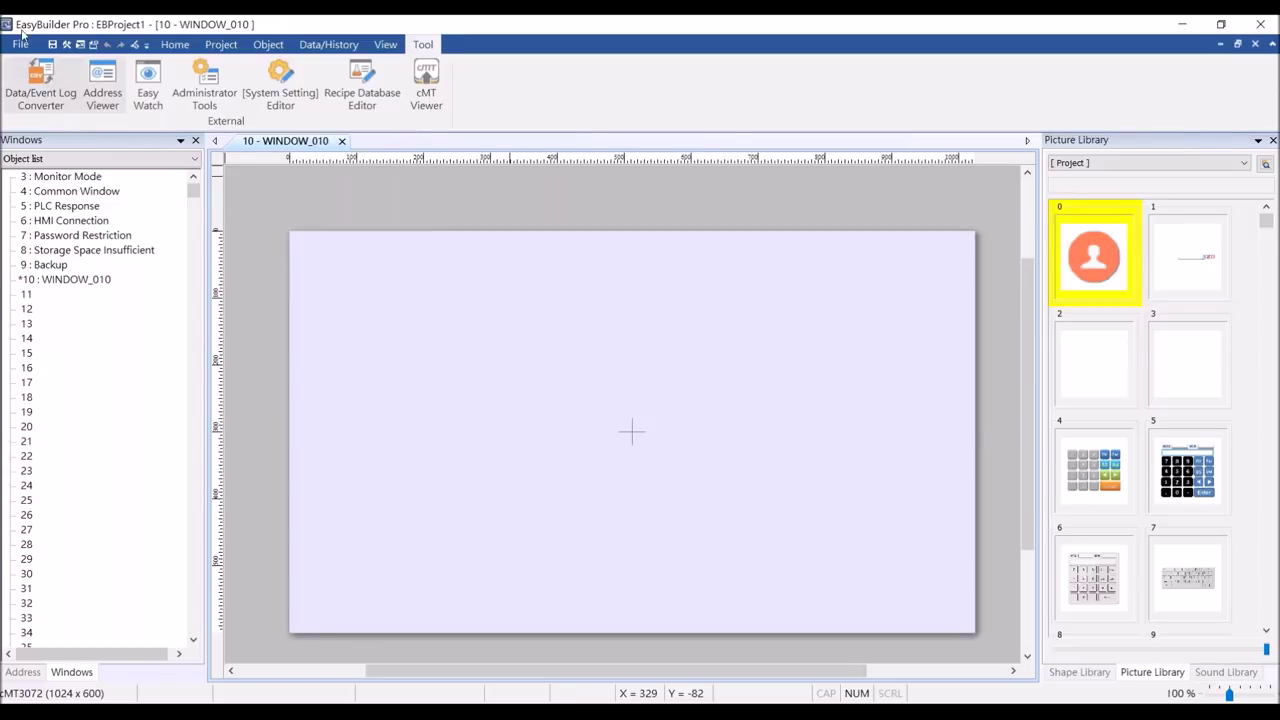
left_click(20, 45)
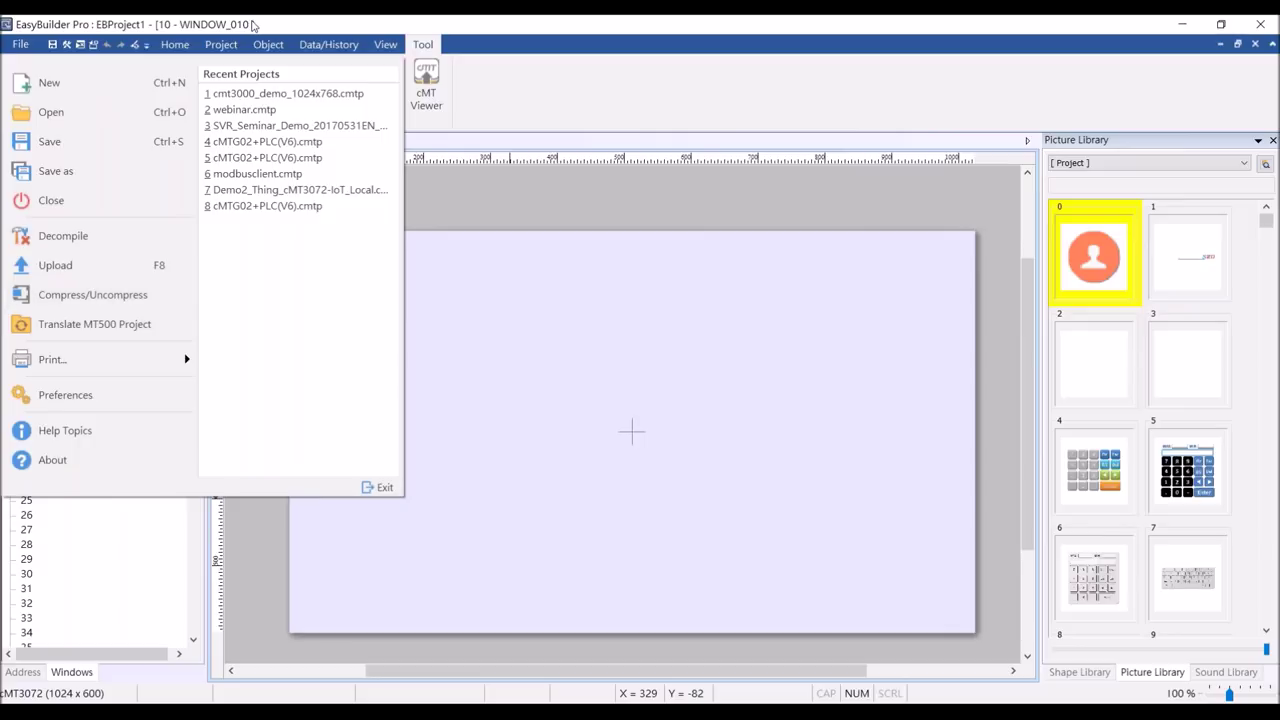
left_click(252, 24)
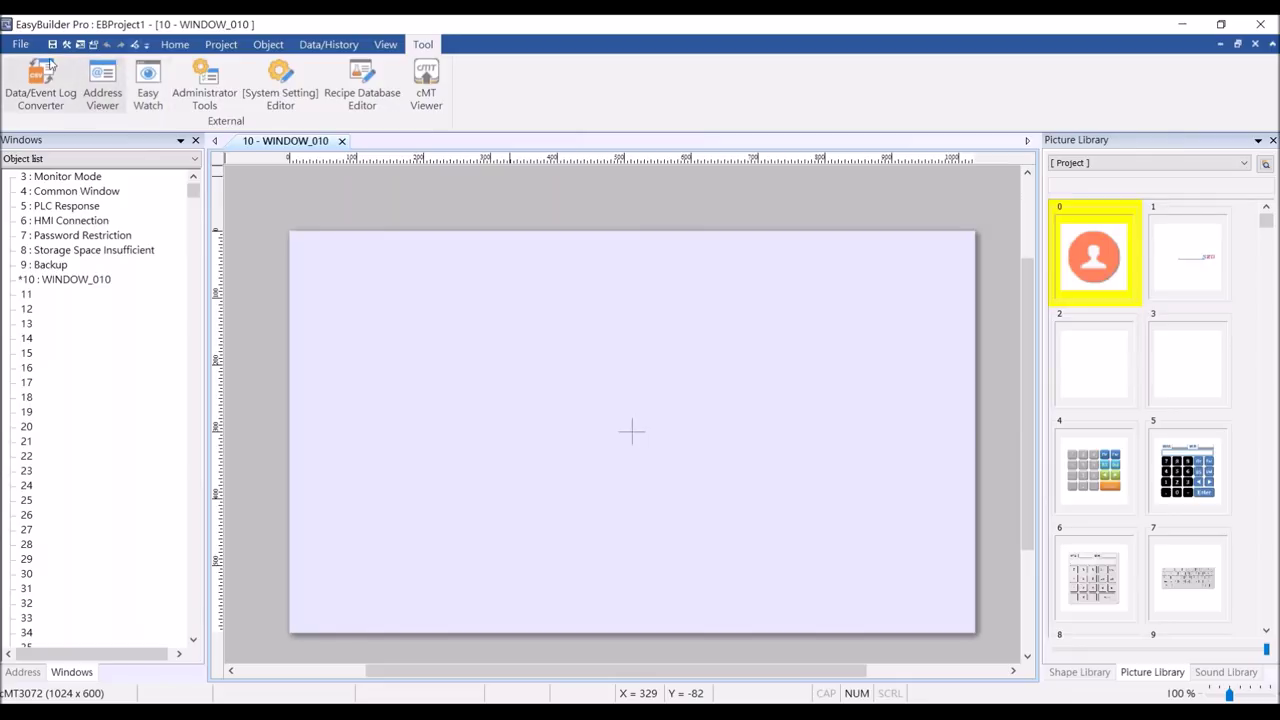
left_click(146, 45)
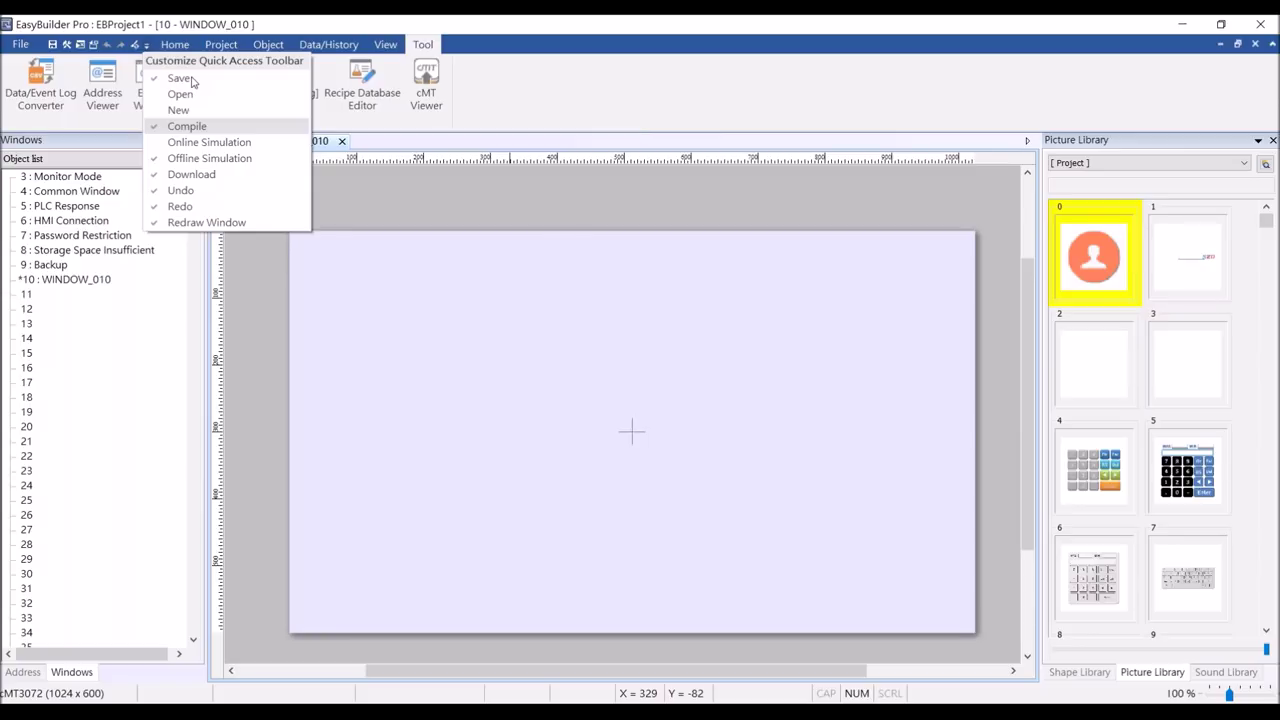
left_click(147, 45)
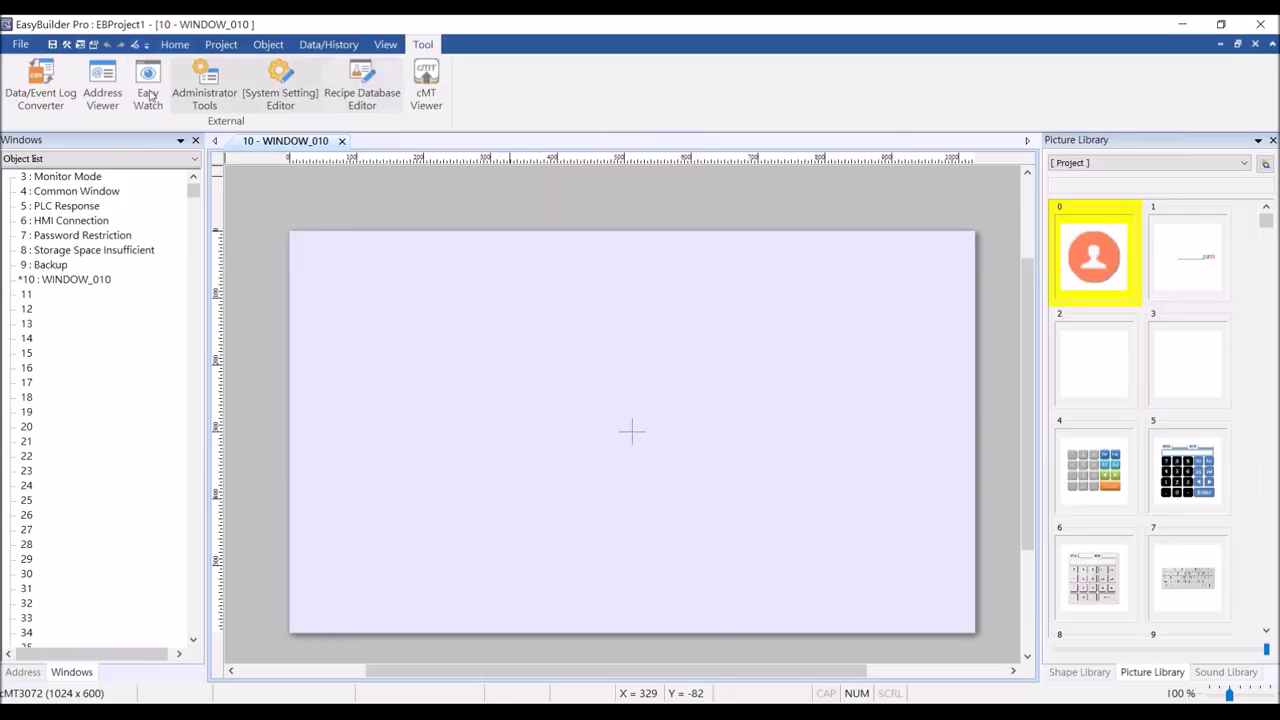
left_click(173, 45)
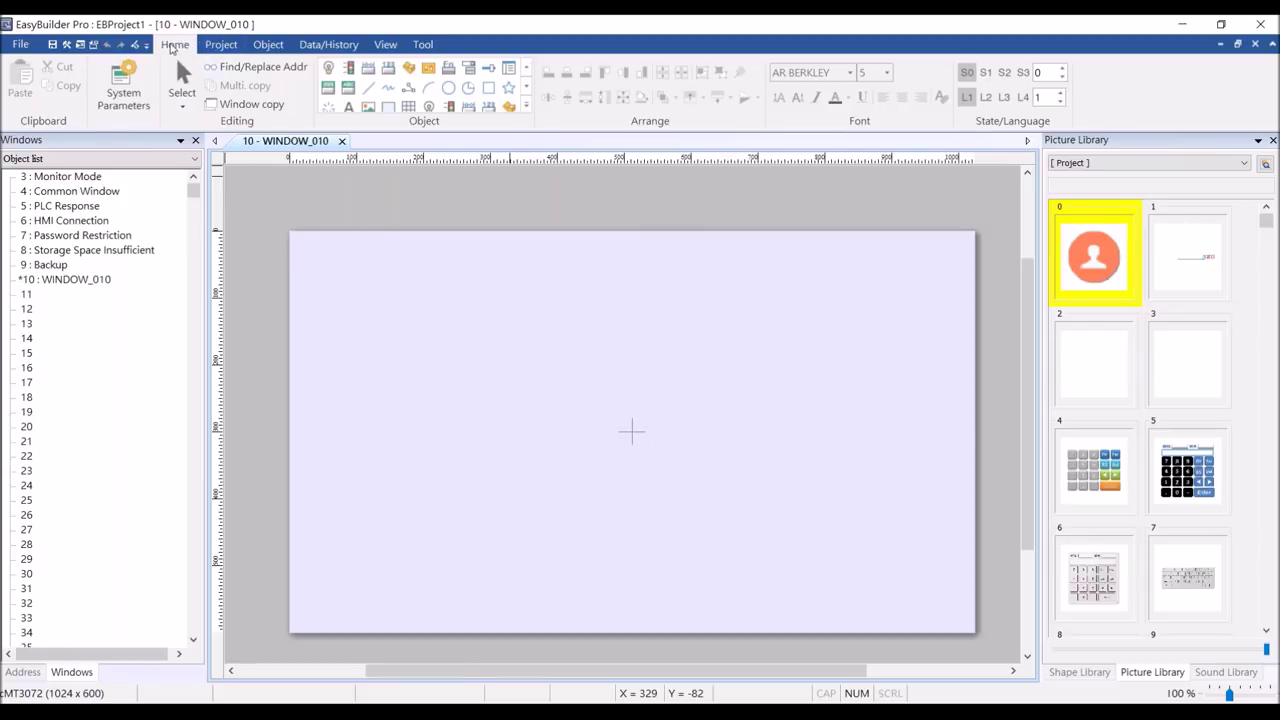
left_click(222, 46)
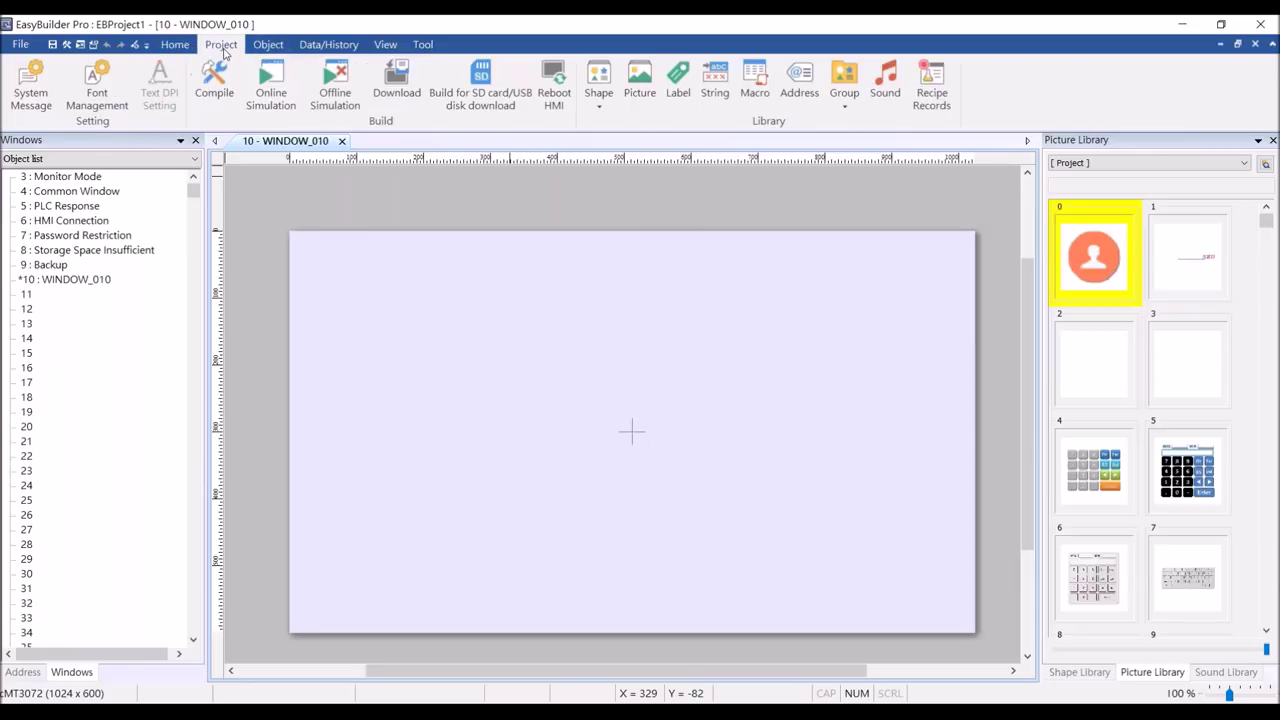
left_click(268, 44)
left_click(328, 45)
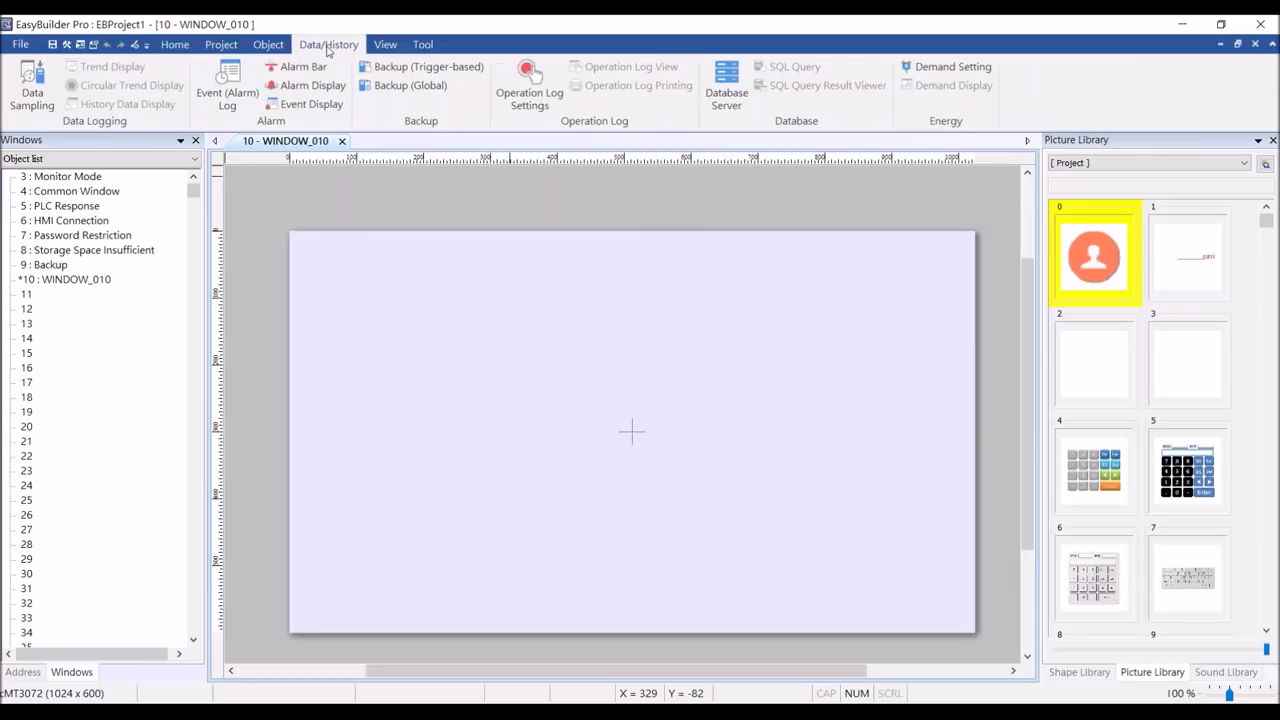
left_click(385, 45)
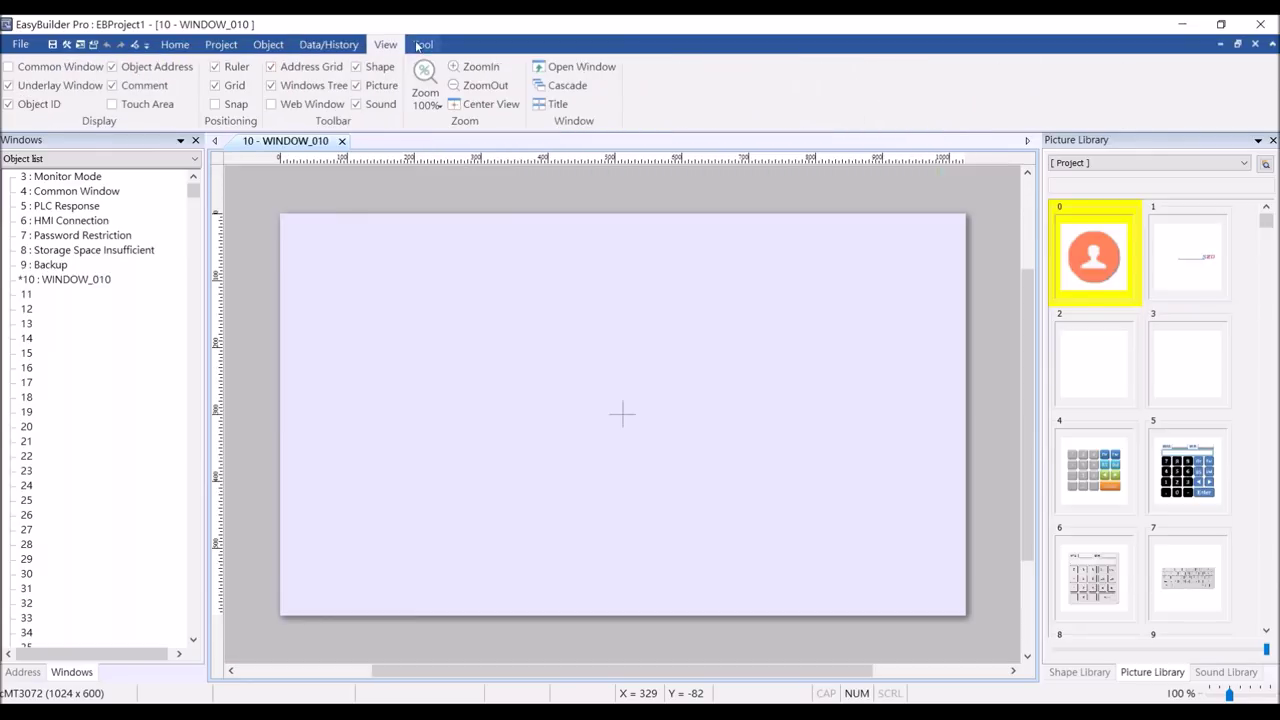
left_click(420, 45)
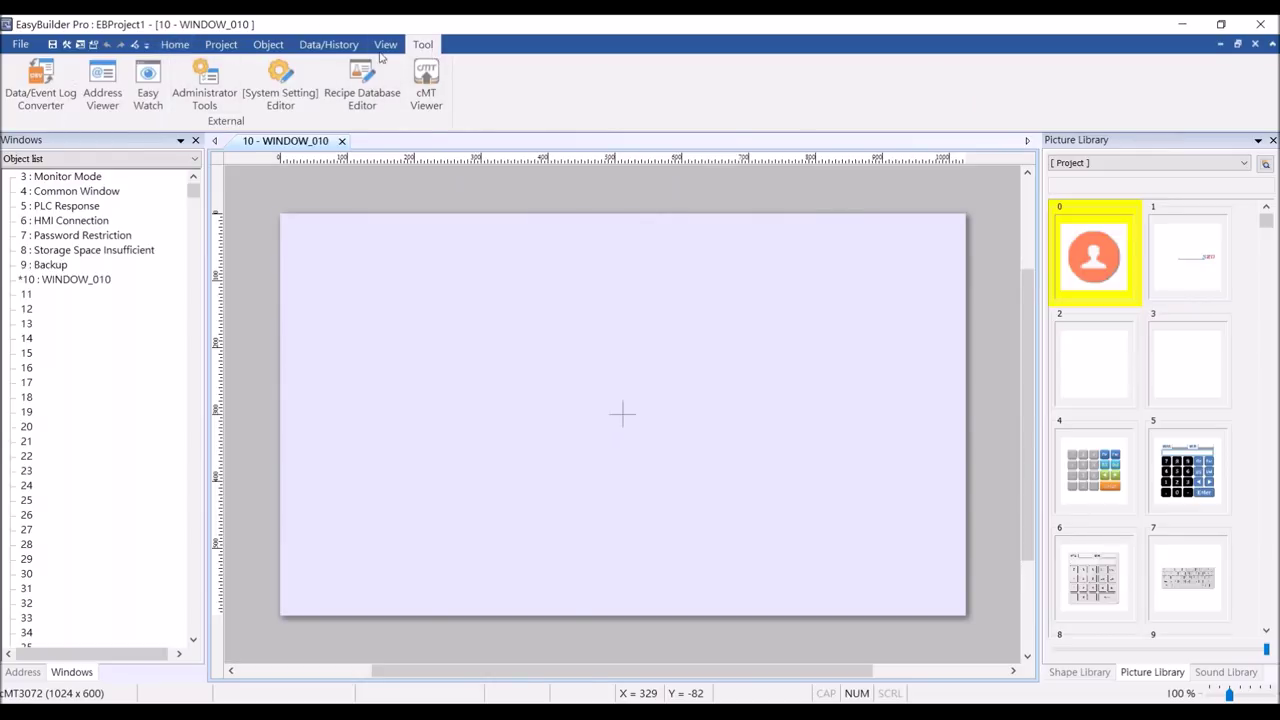
- Switch to the Home ribbon to show the editing, drawing, arrange and font tools
left_click(175, 45)
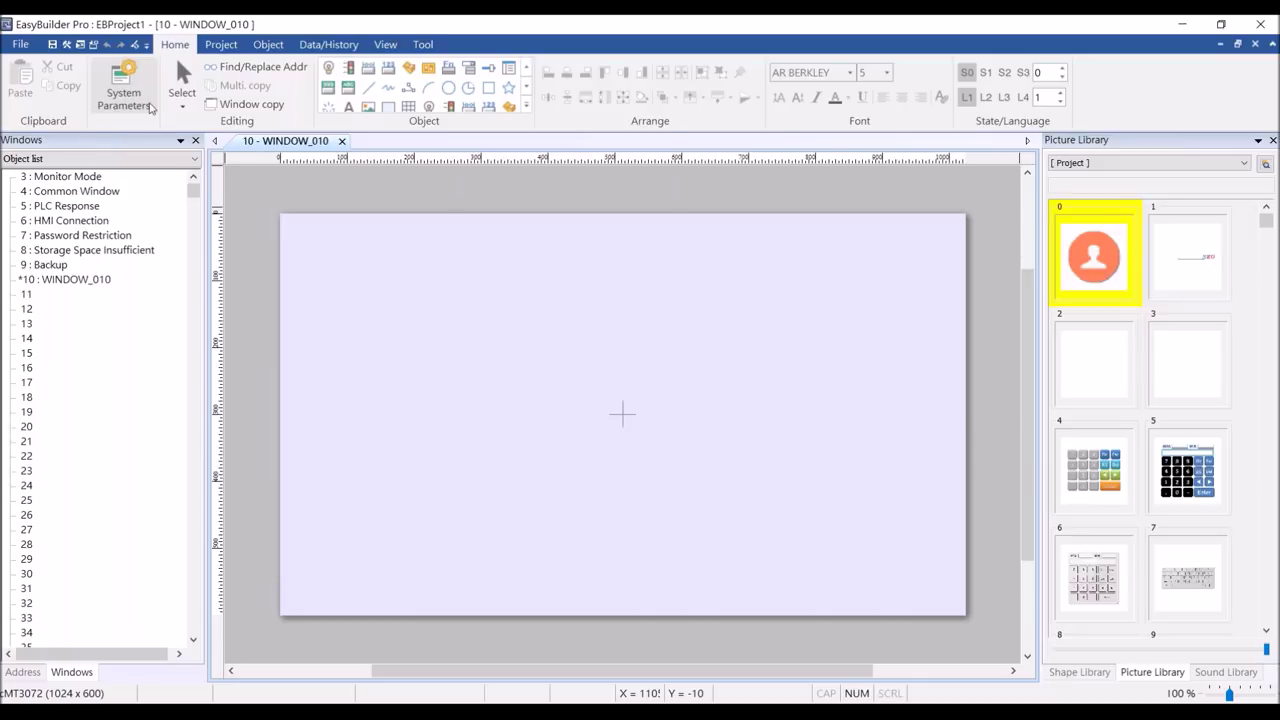
left_click(124, 87)
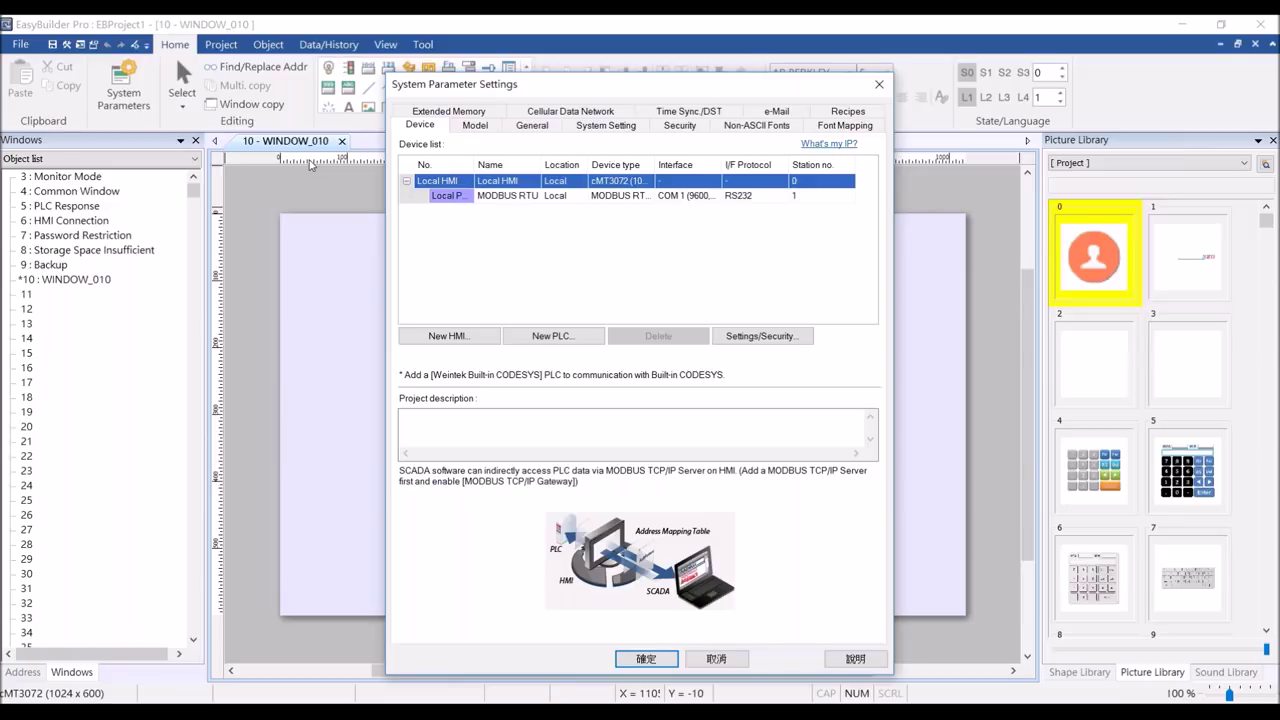
key("Escape")
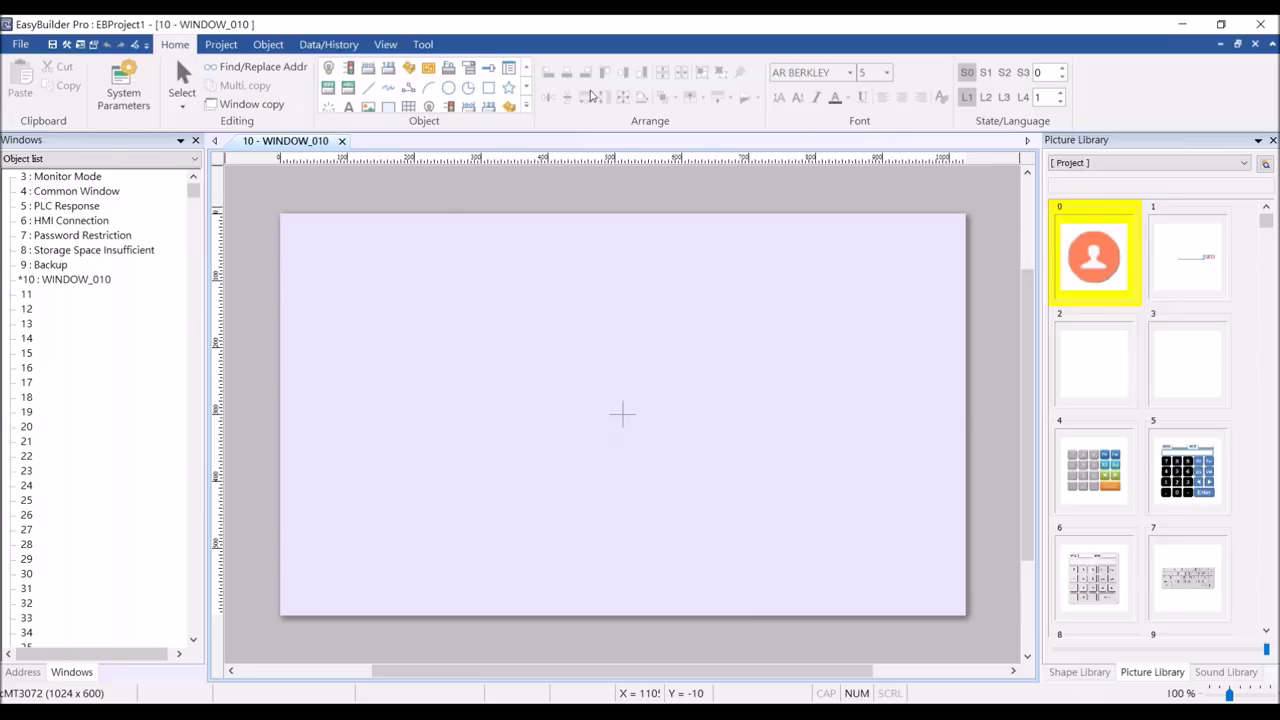
- Place ASCII object AE_0 on WINDOW_010, keeping MODBUS RTU address 3x-1
left_click(349, 89)
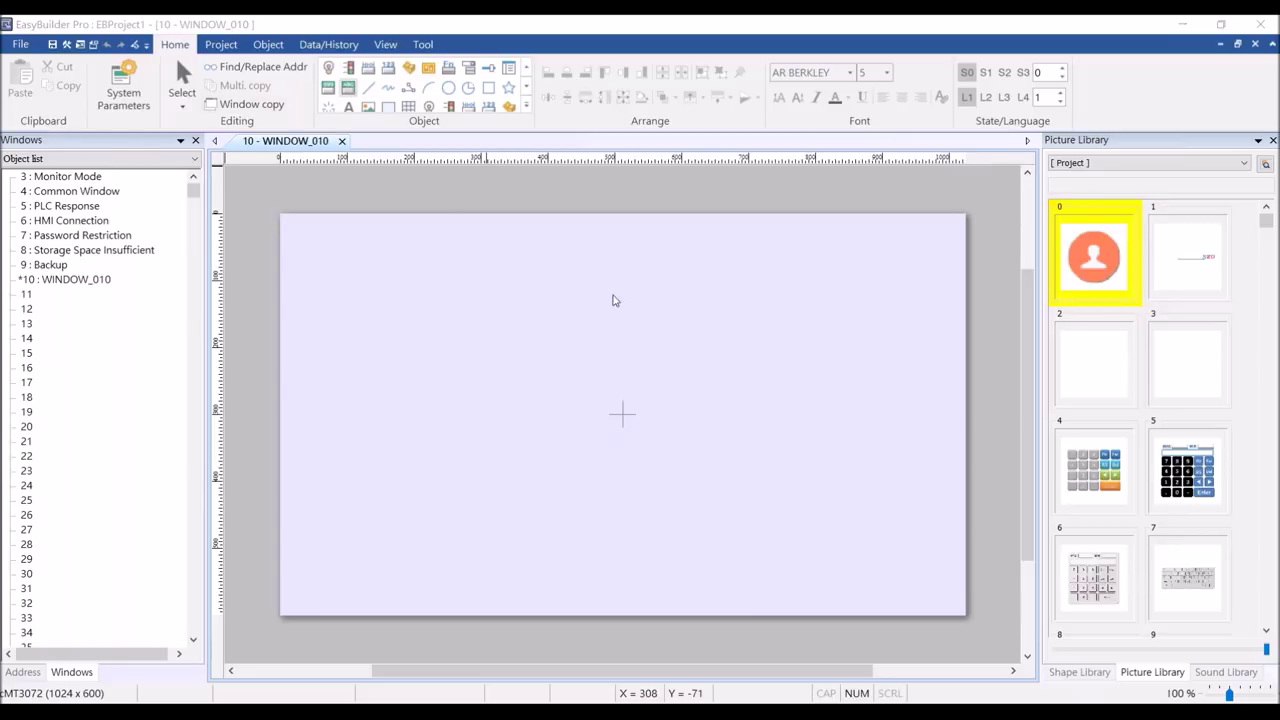
left_click(605, 576)
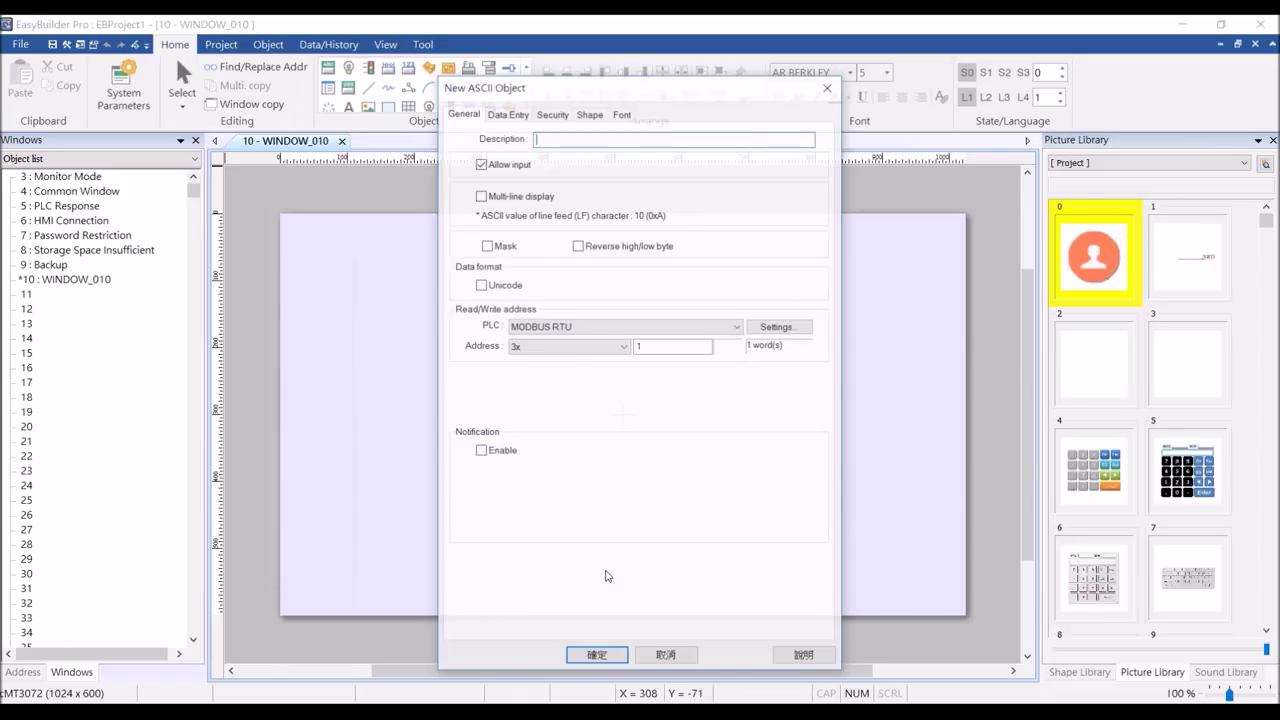
left_click(597, 658)
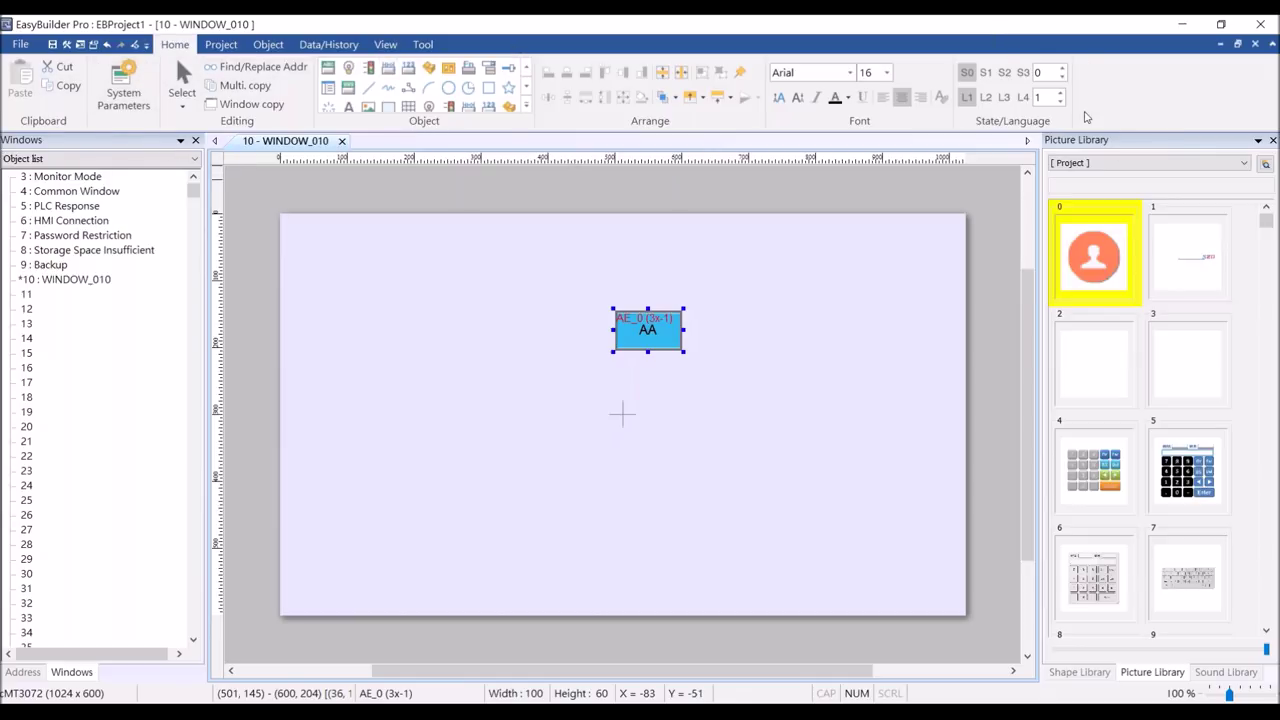
double_click(922, 27)
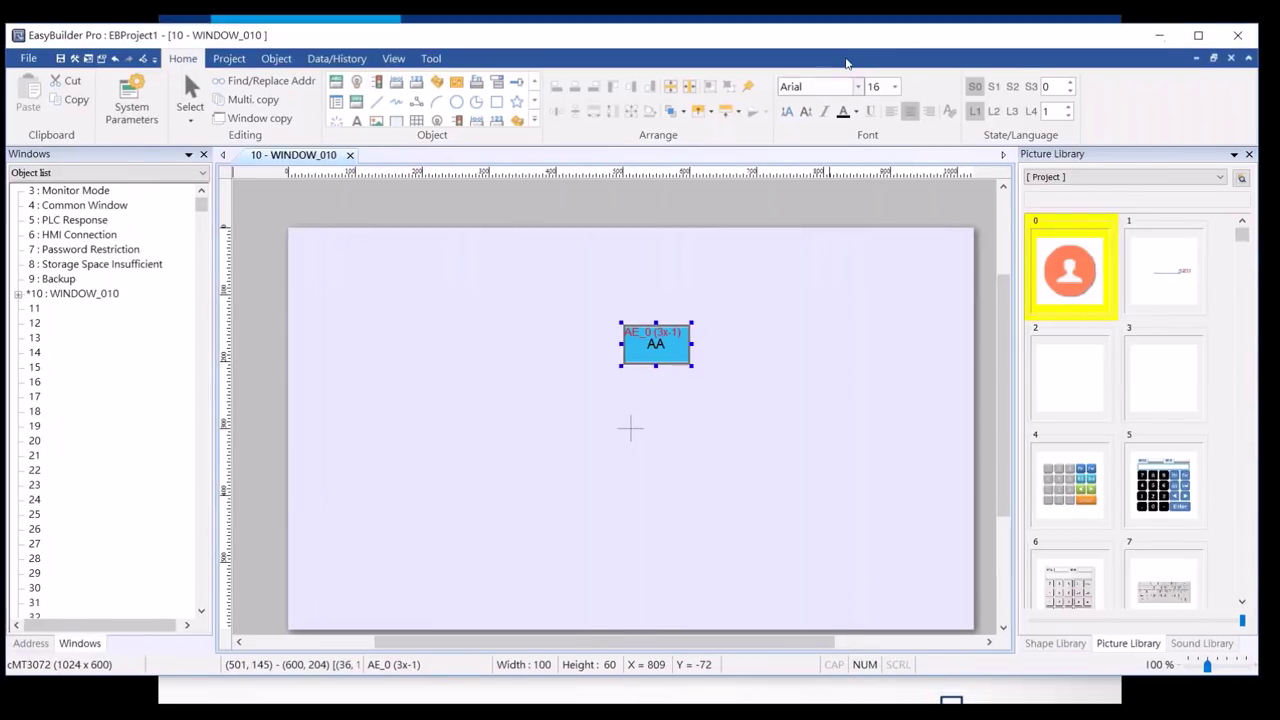
- Narrow the program window, toggle the State/Language selectors, then maximize it again
left_click_drag(1257, 313, 857, 305)
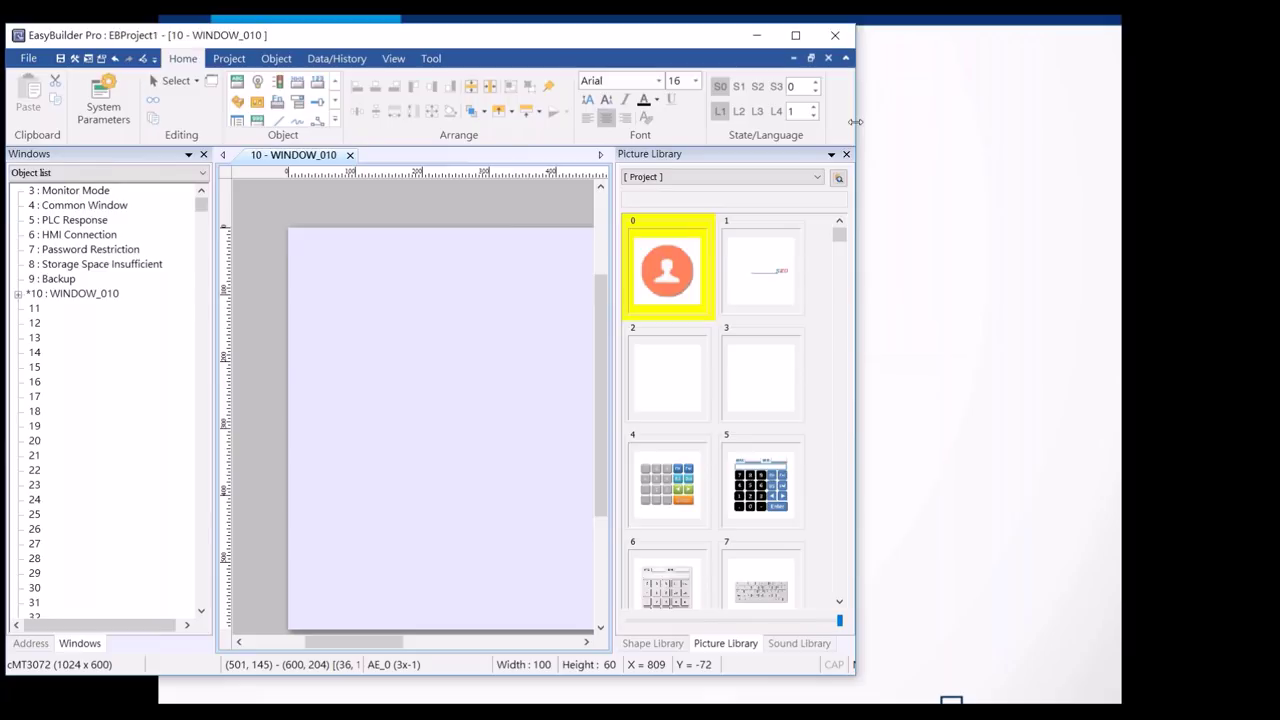
left_click_drag(855, 121, 702, 120)
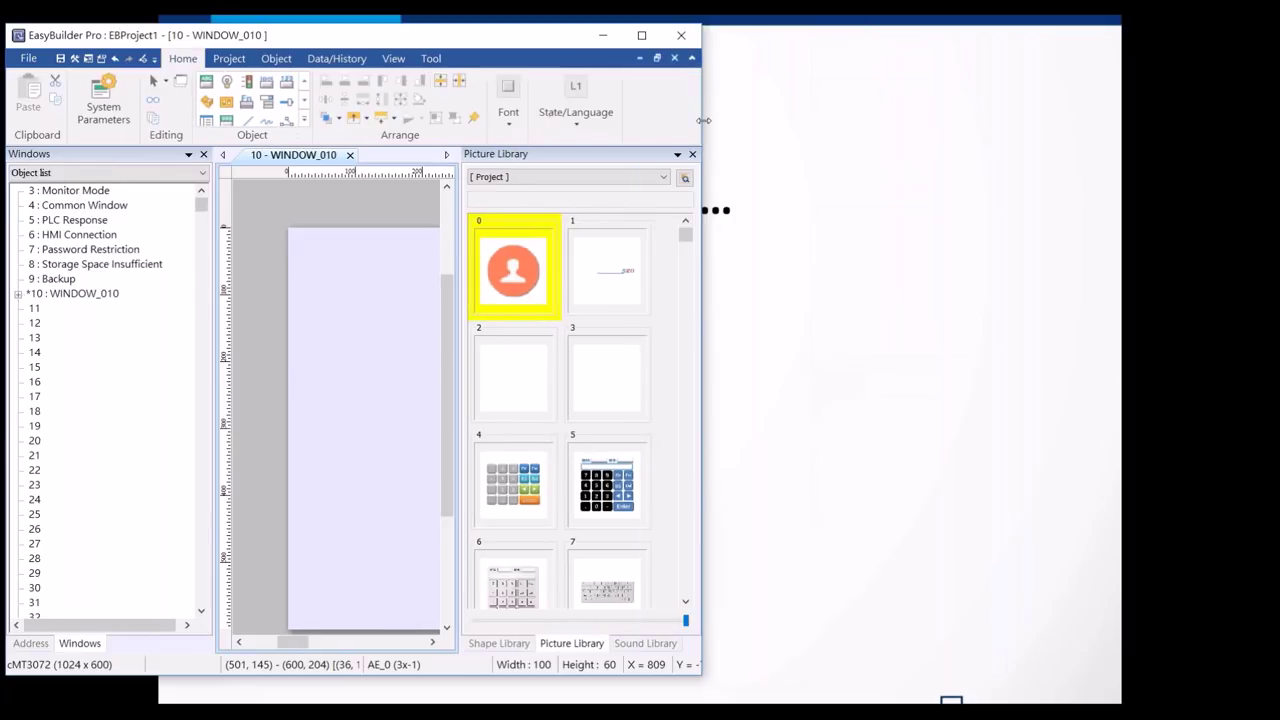
left_click(594, 133)
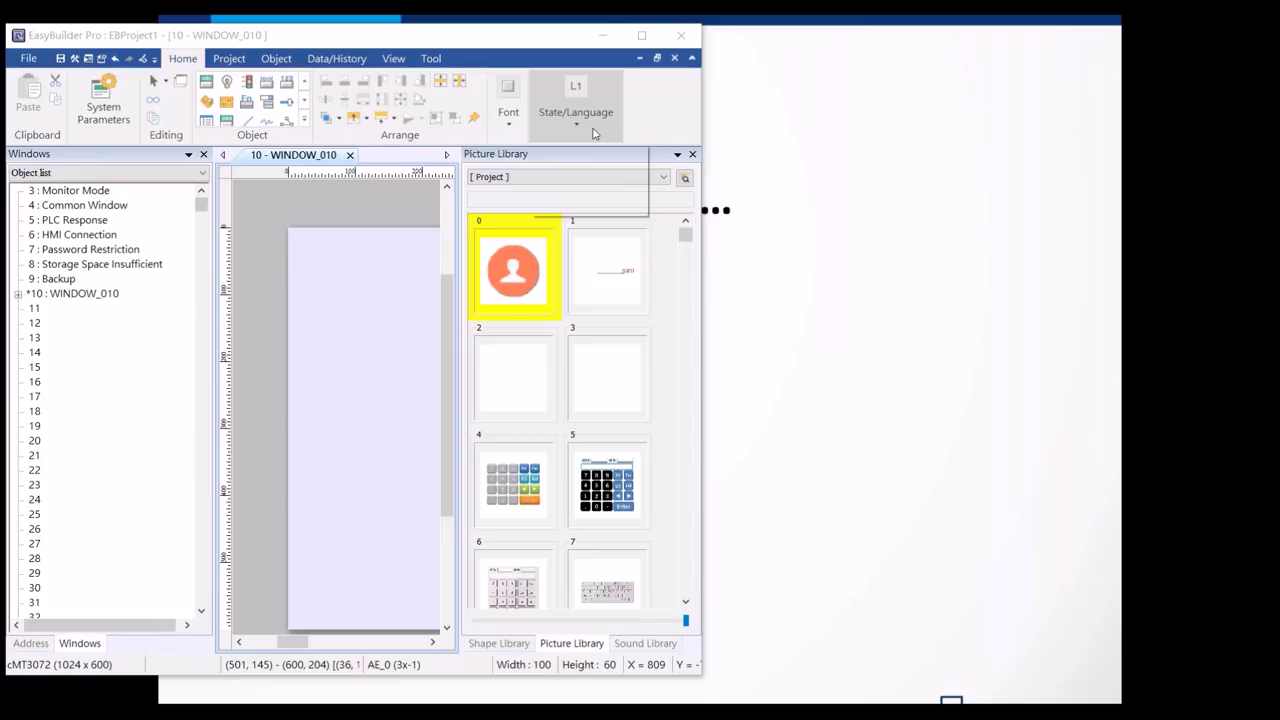
left_click(594, 133)
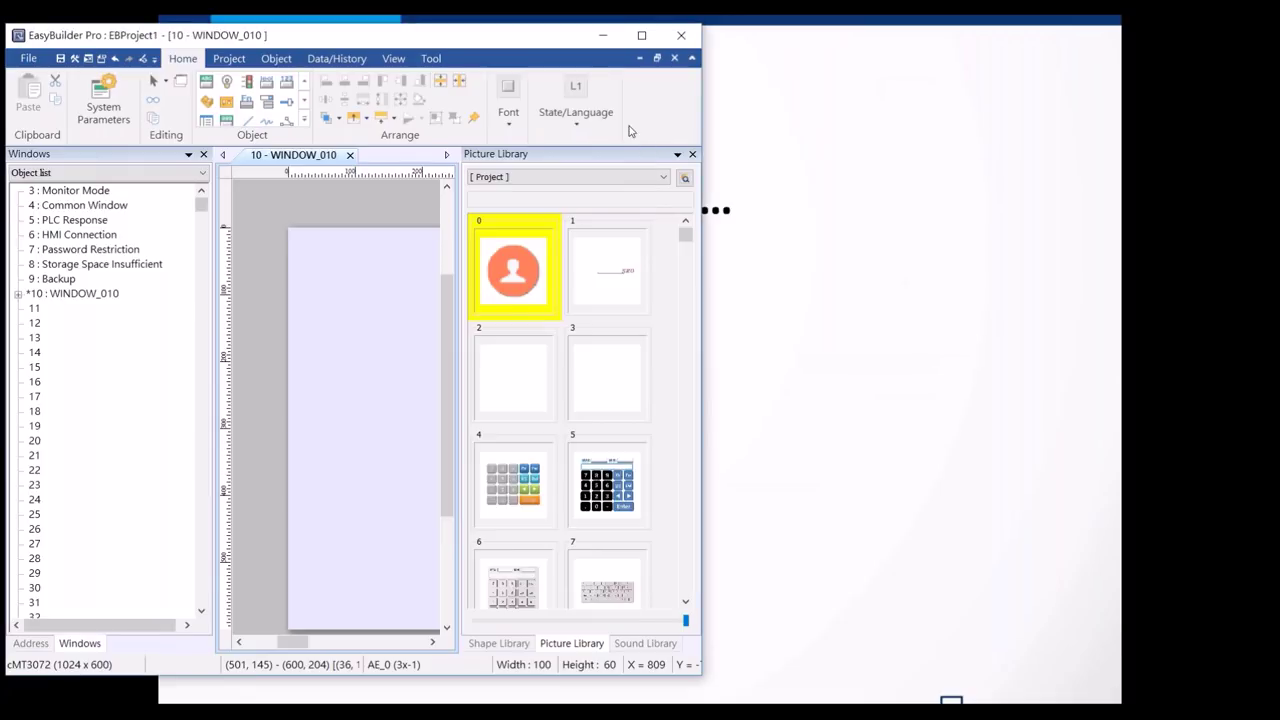
left_click(598, 122)
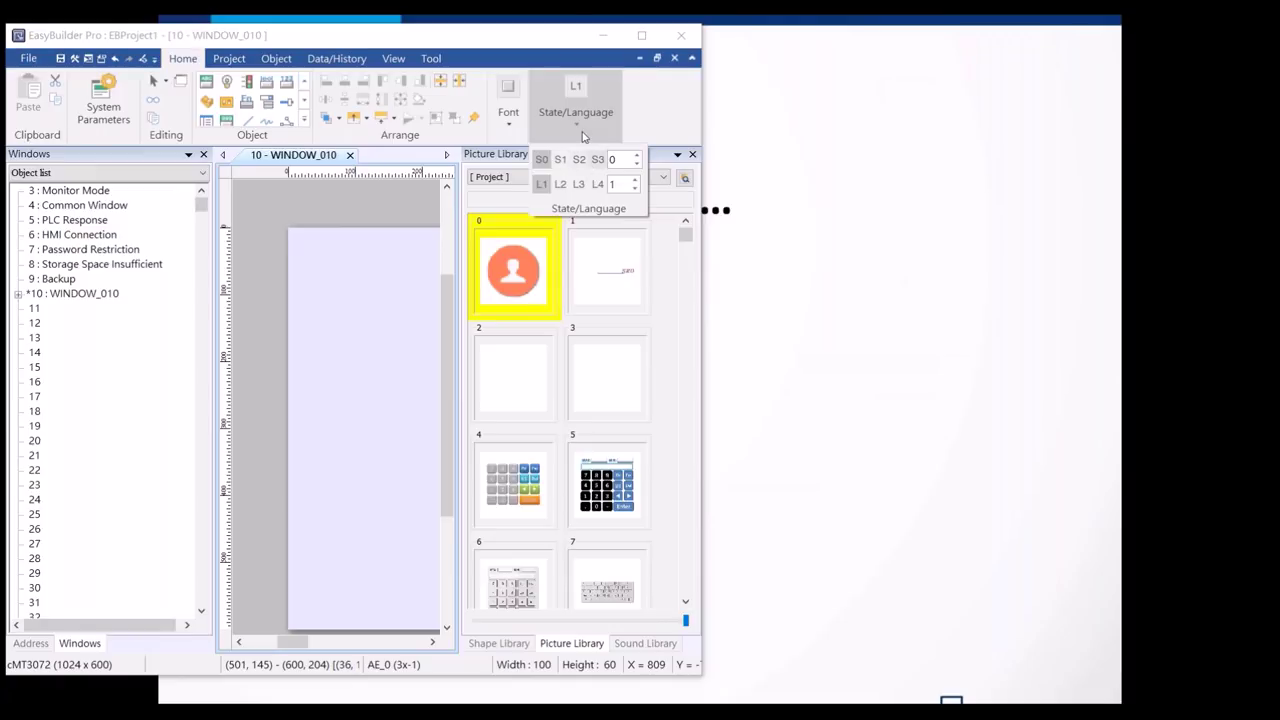
left_click(651, 123)
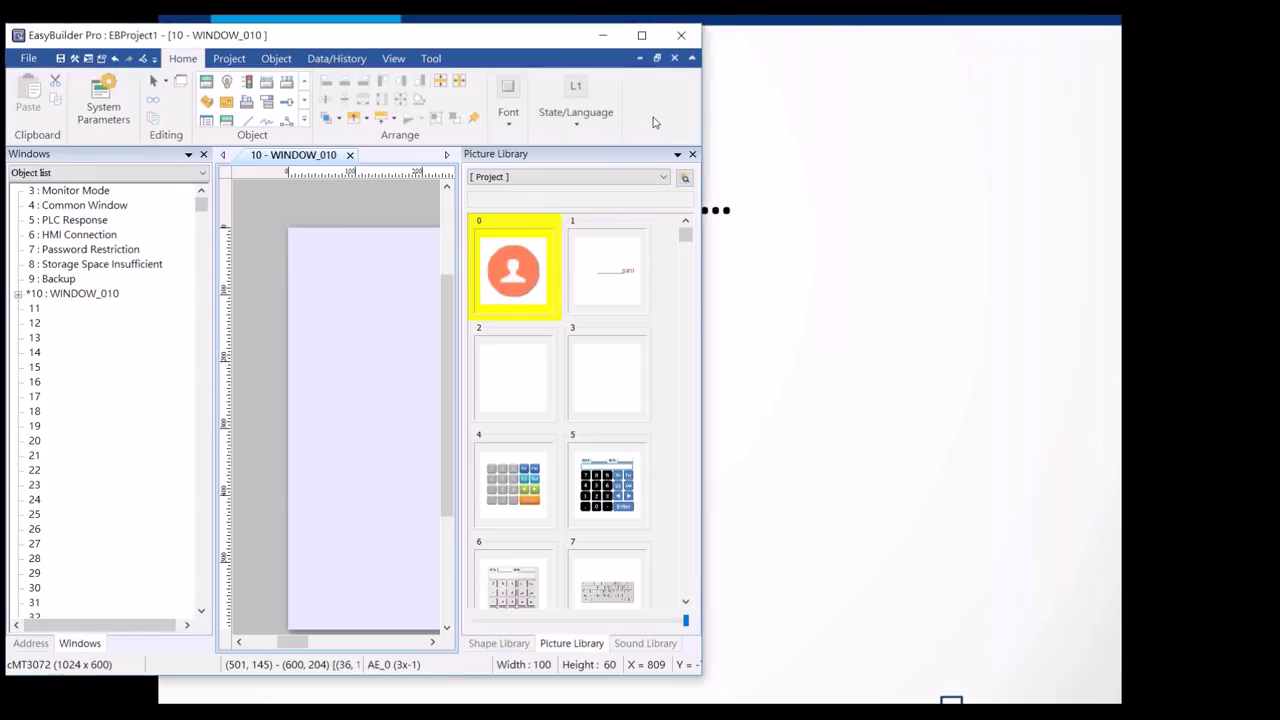
left_click(641, 35)
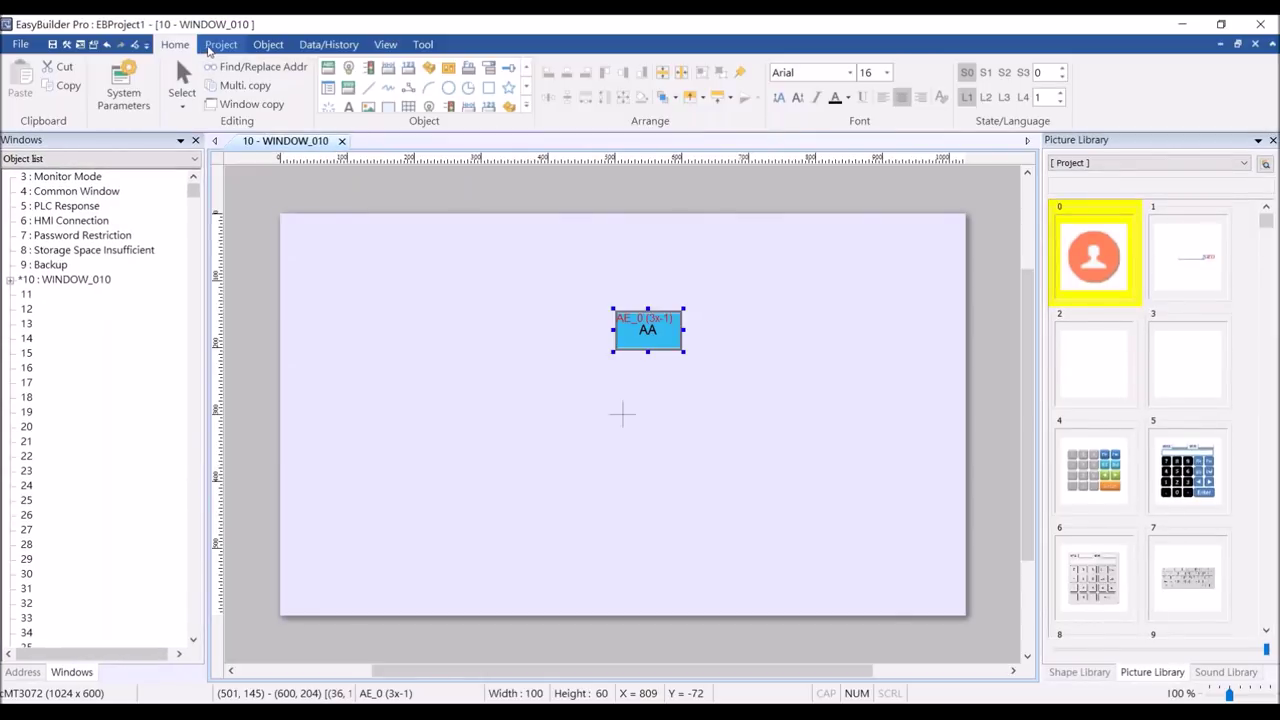
- Switch the ribbon from the Project tab's tools to the Object tab's creation tools
left_click(220, 45)
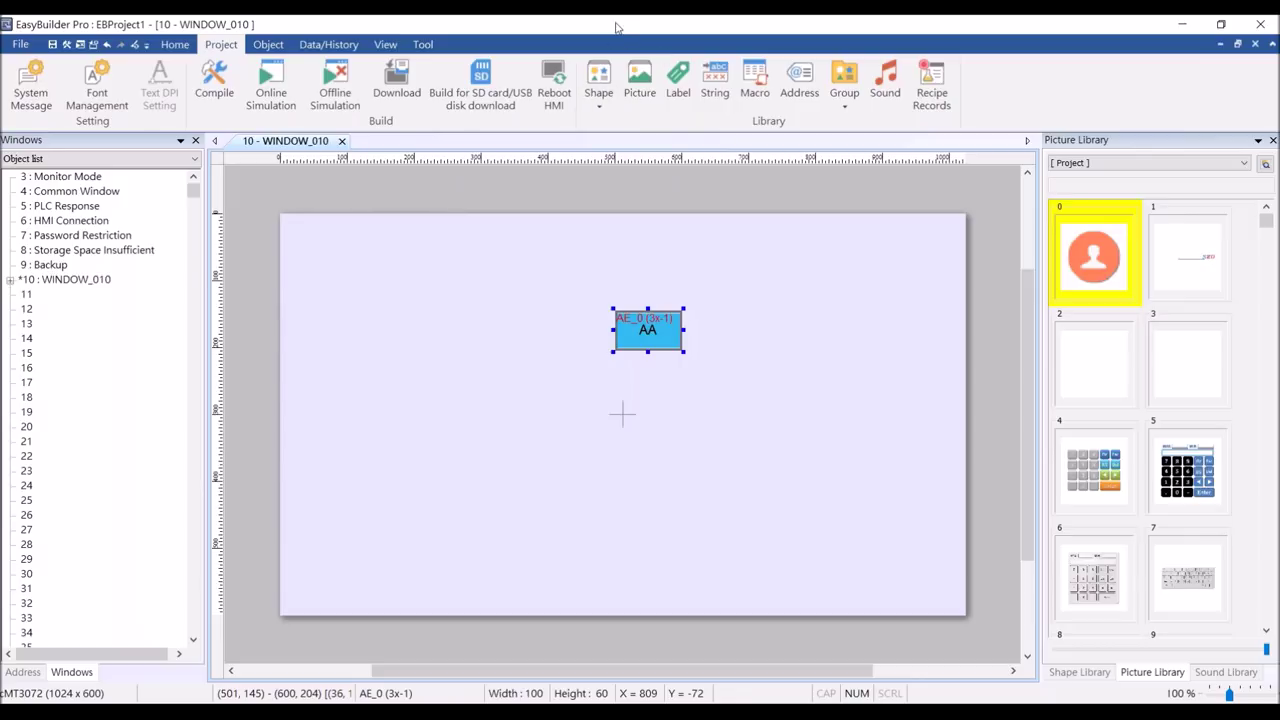
left_click(270, 46)
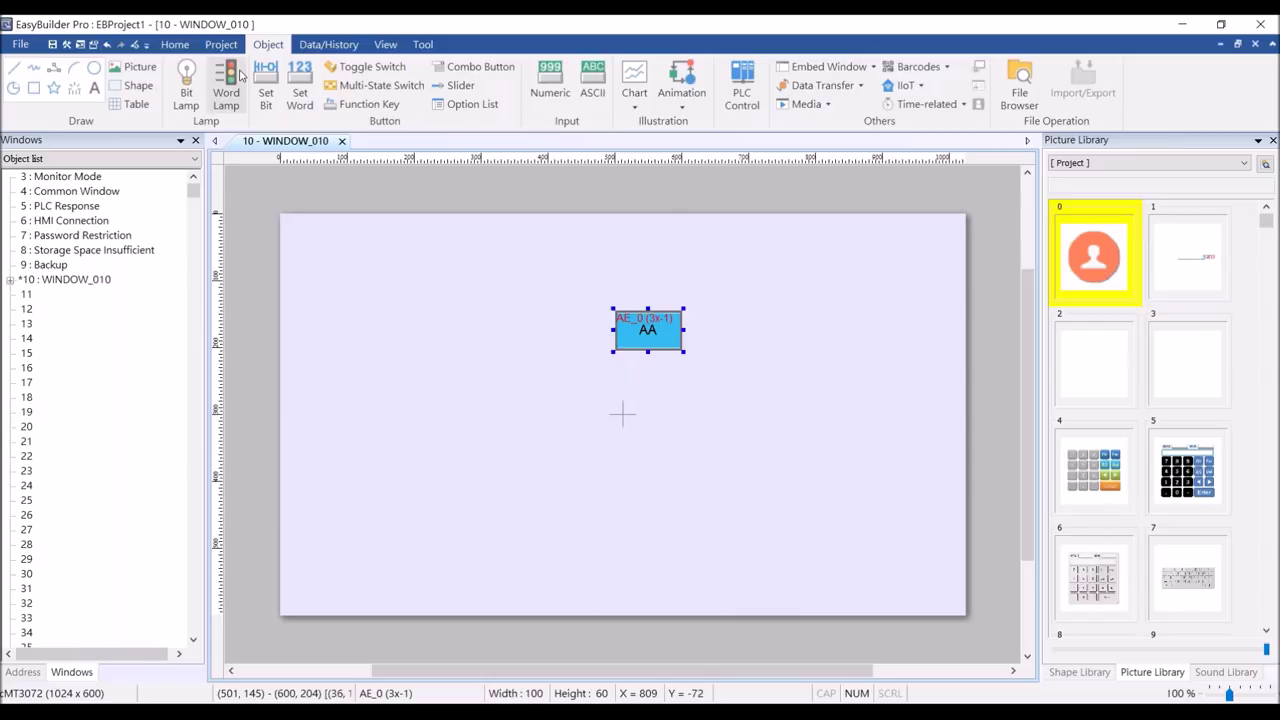
- Browse the full object gallery, then move through the Object and data logging tabs
left_click(172, 45)
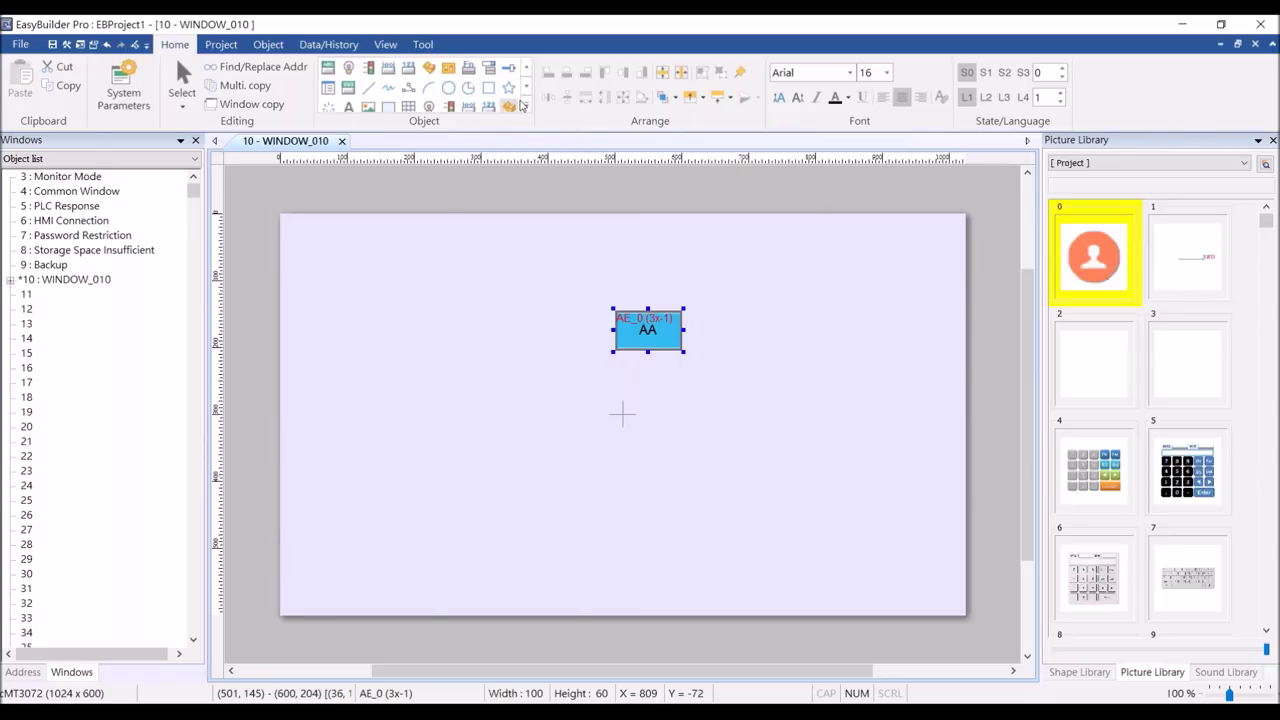
left_click(527, 106)
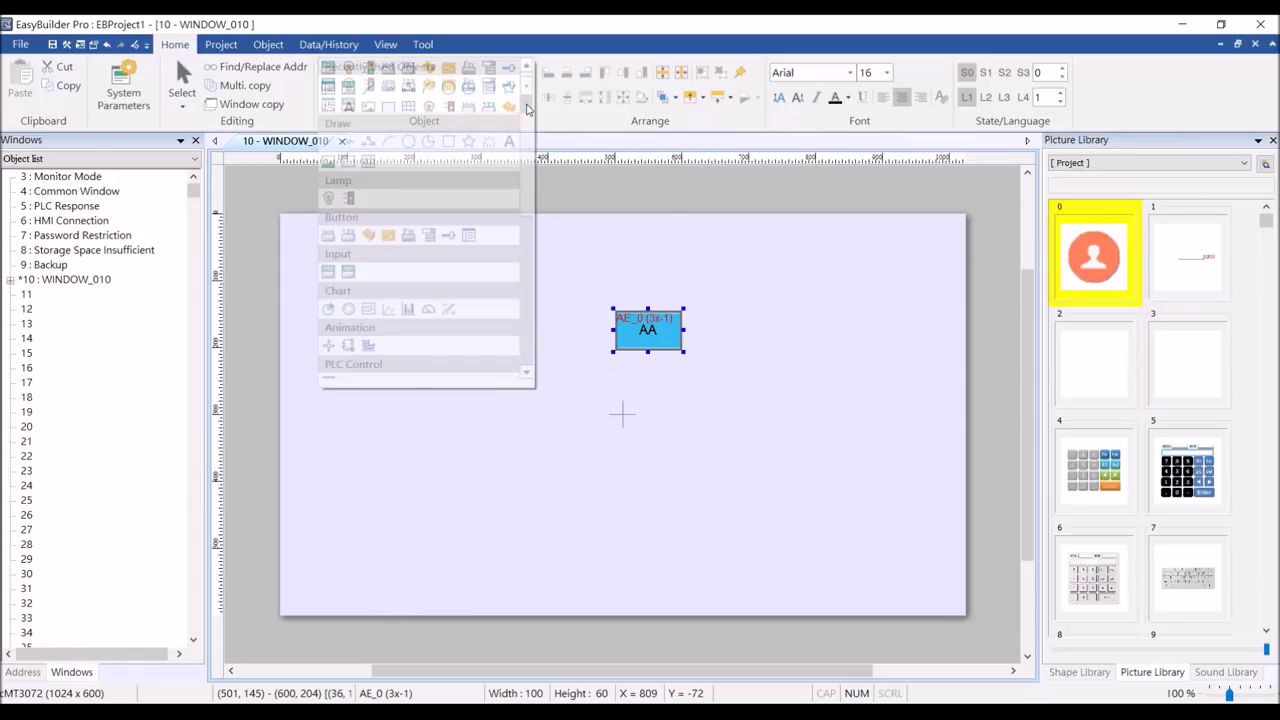
scroll(484, 175, "down", 5)
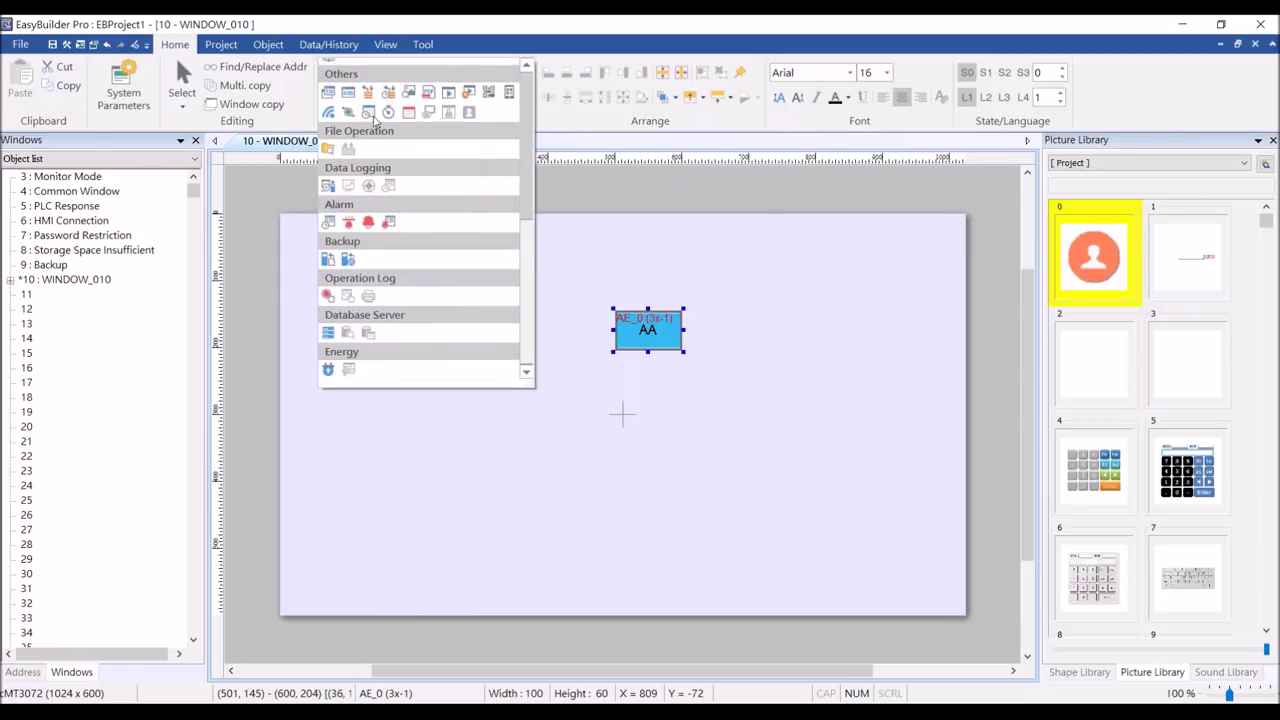
left_click(268, 46)
left_click(268, 48)
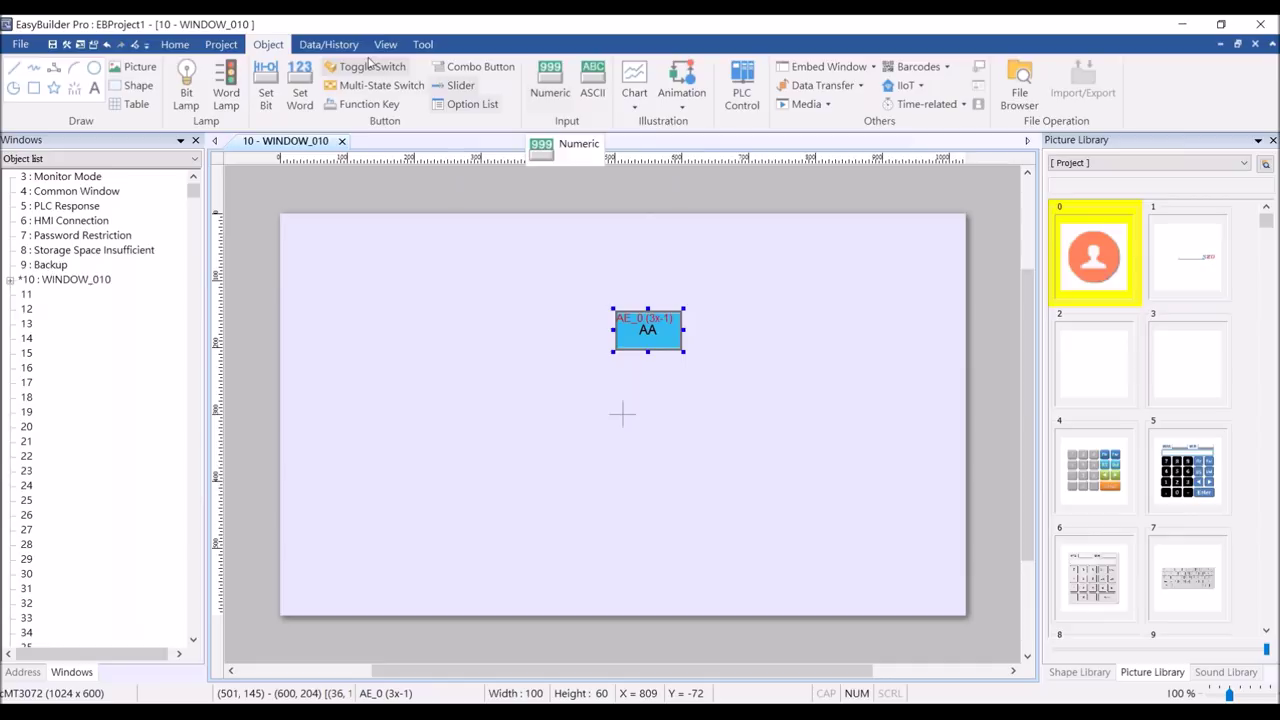
left_click(327, 45)
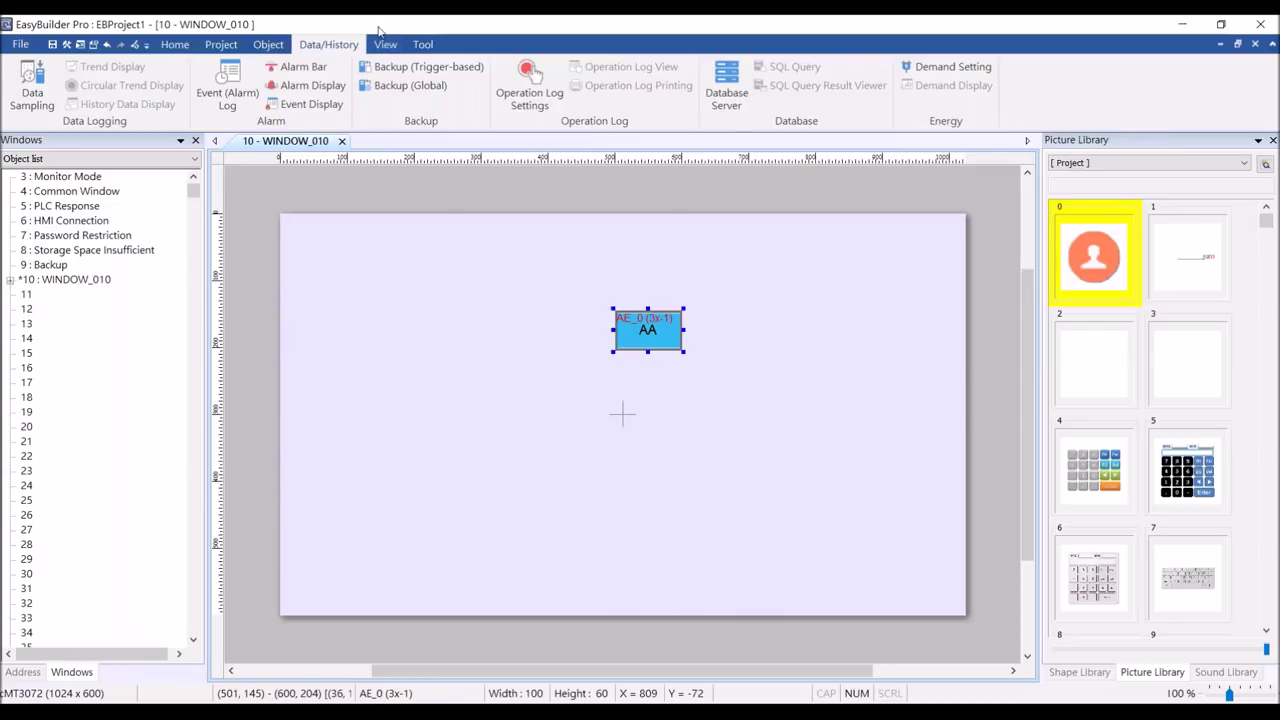
- On the View tab, move AE_0 up-left and turn off object address, snap, grid and rulers
left_click(387, 45)
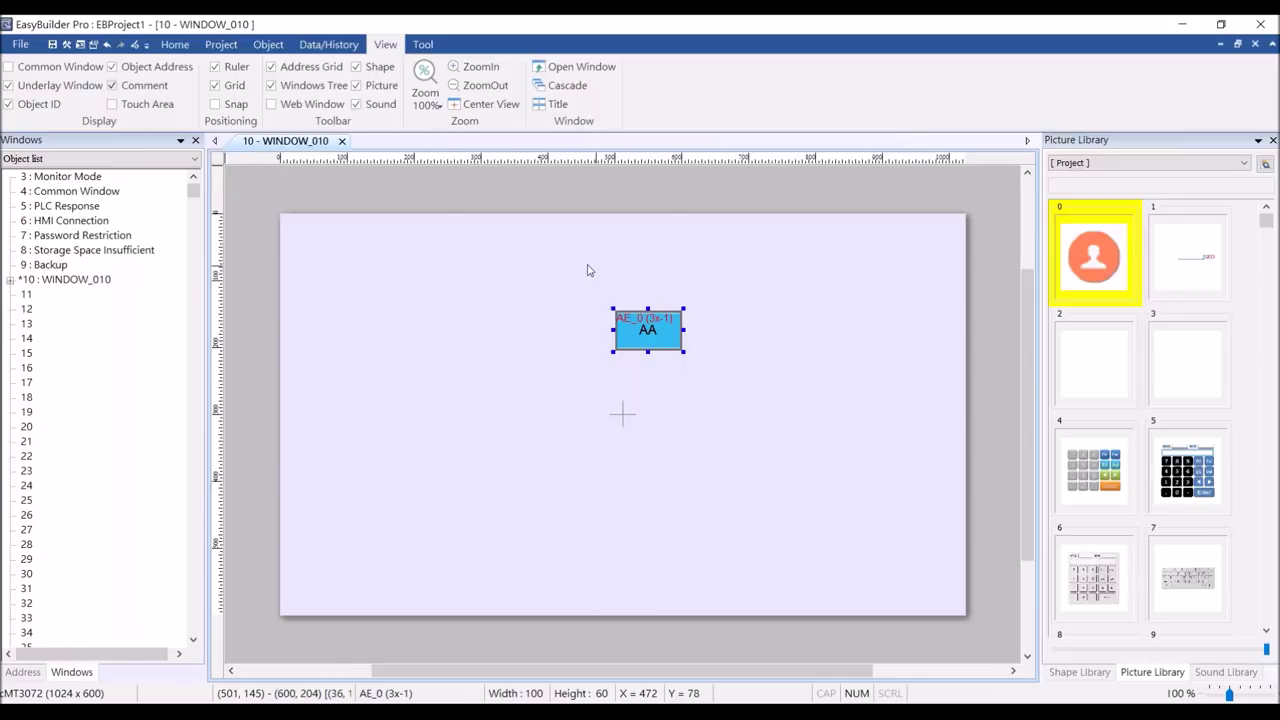
left_click_drag(658, 336, 491, 303)
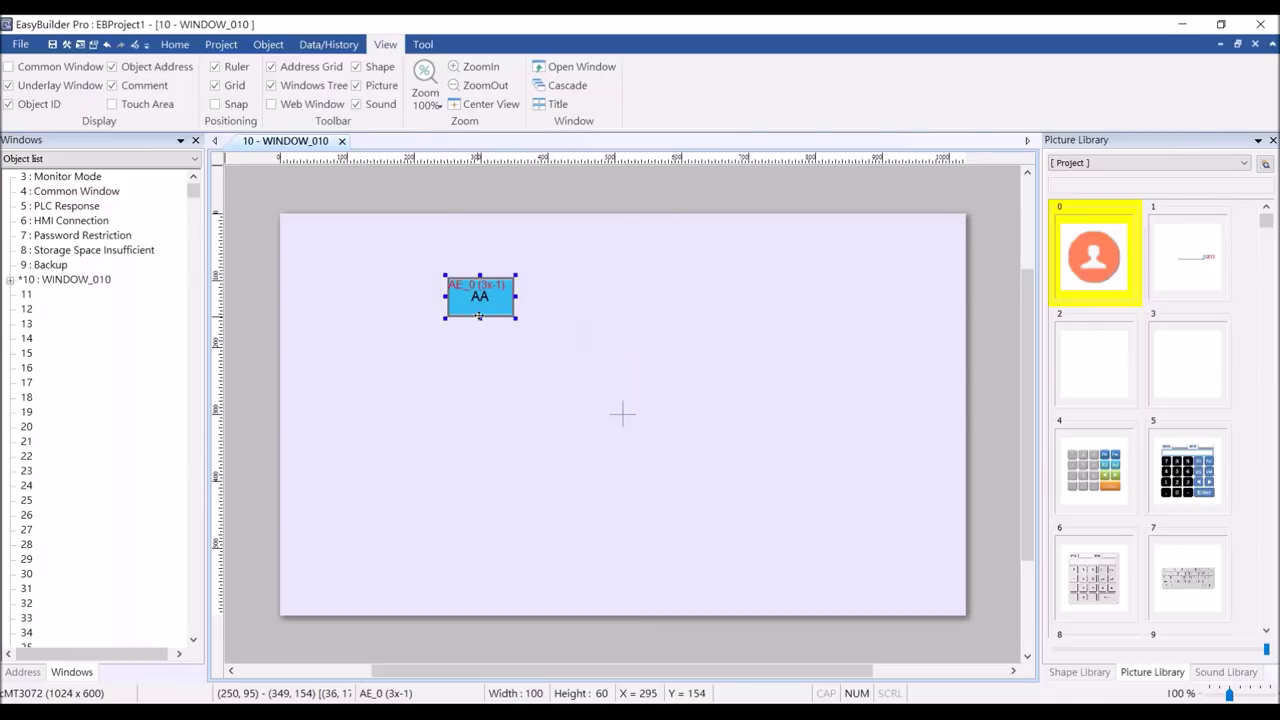
left_click(113, 67)
left_click(240, 104)
left_click(233, 86)
left_click(233, 86)
left_click(232, 68)
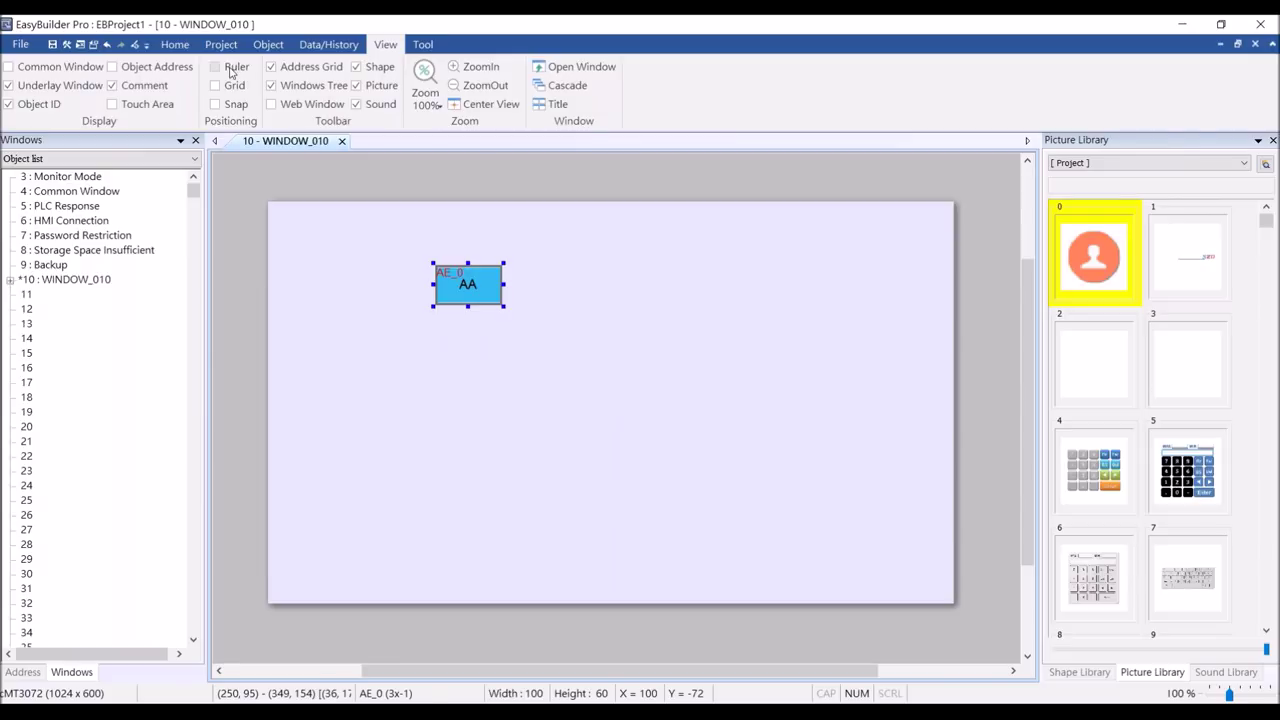
- Hide comments and close the Shape, Picture and Sound library and Address Grid panes
left_click(150, 92)
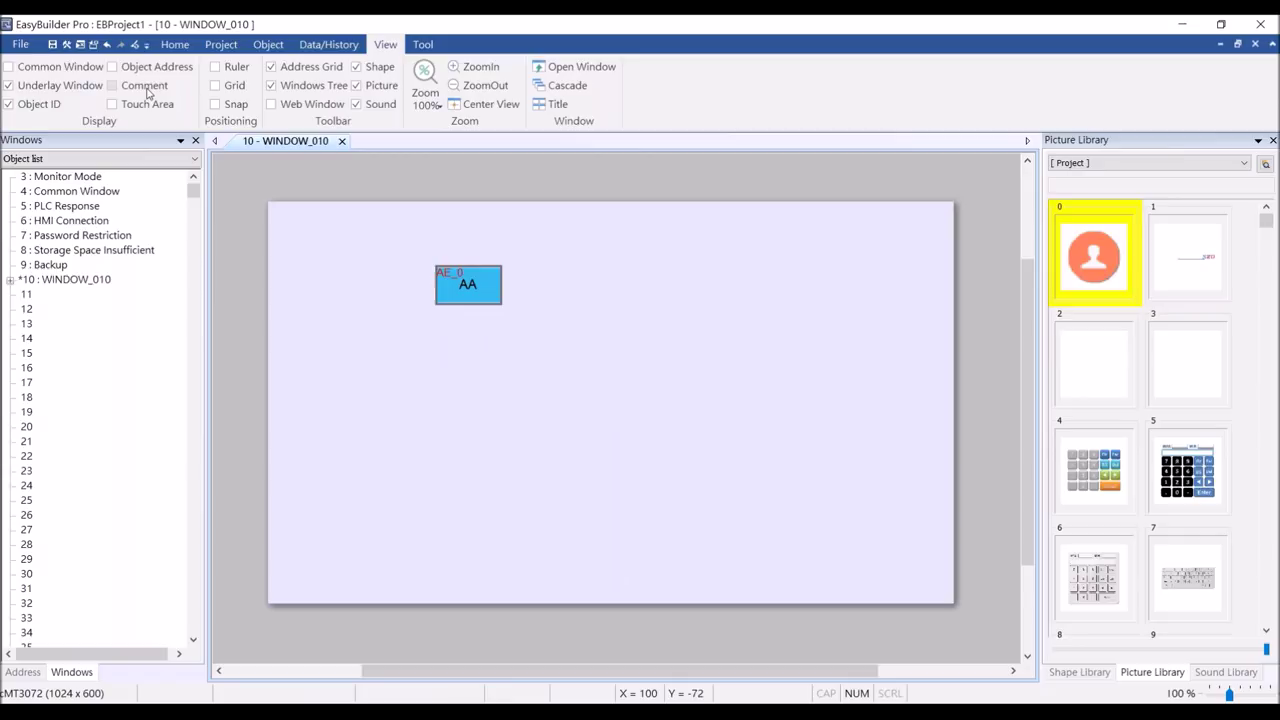
left_click(379, 86)
left_click(378, 67)
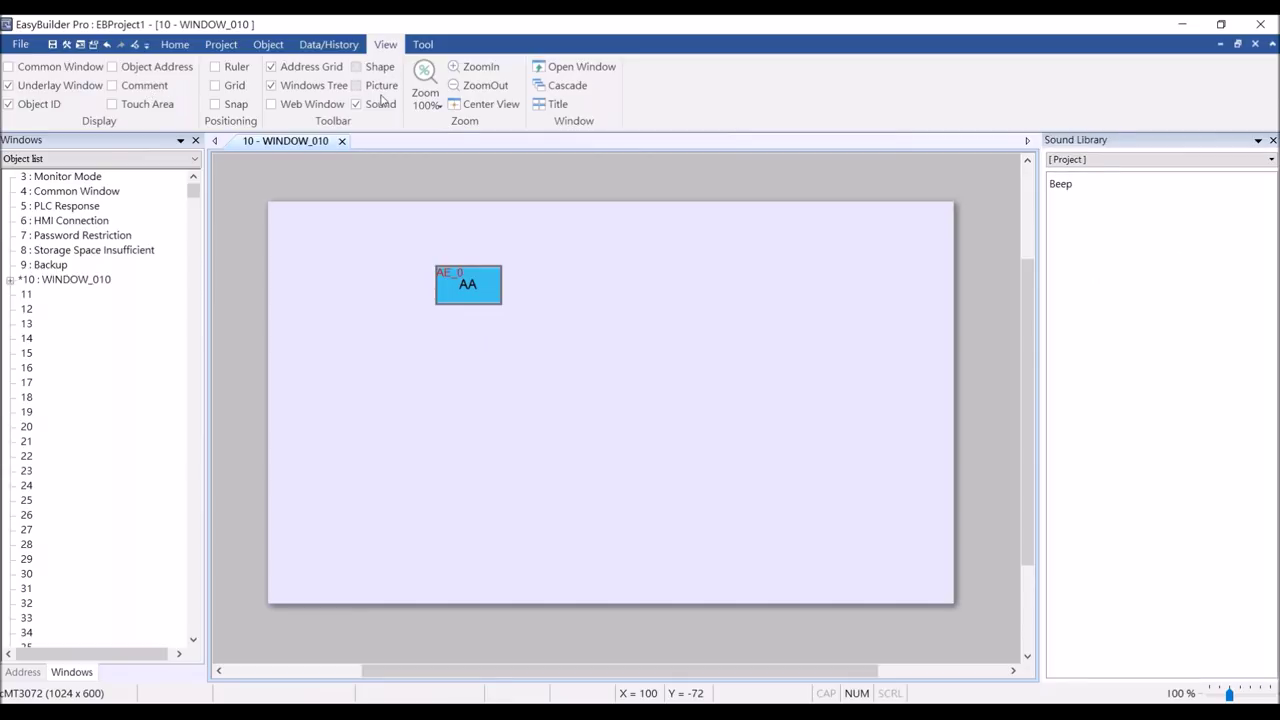
left_click(381, 104)
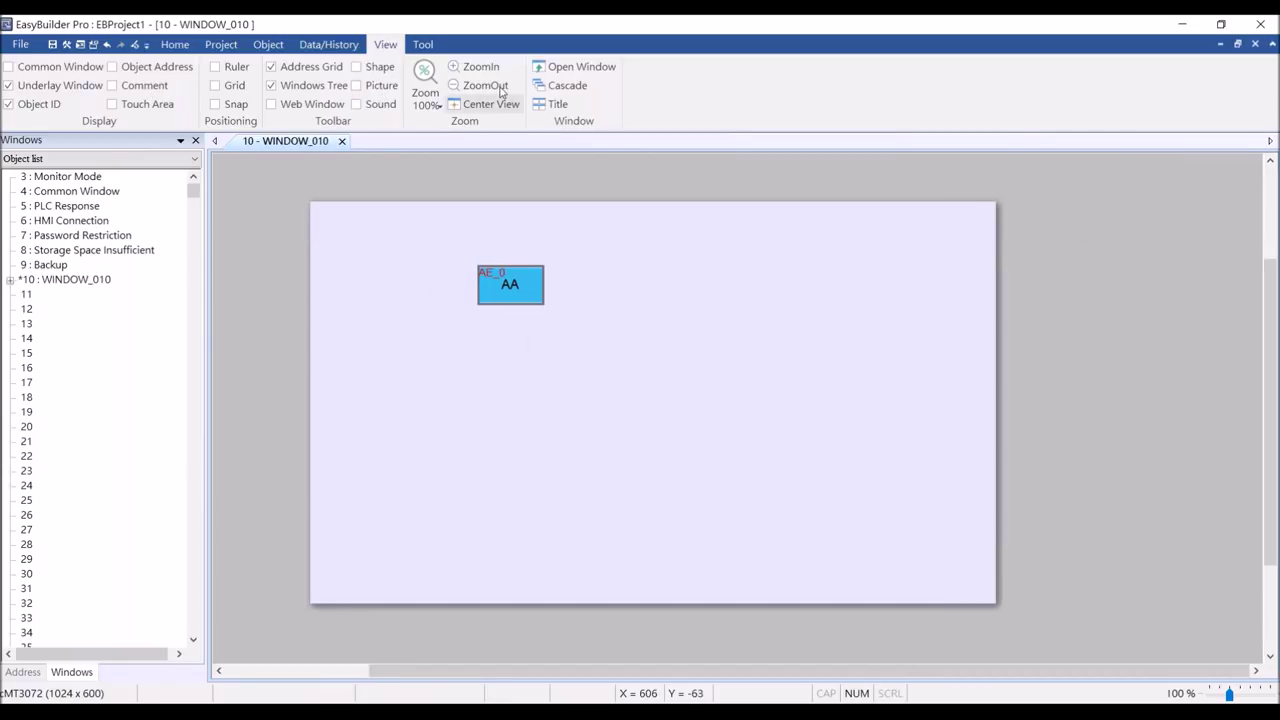
left_click(310, 68)
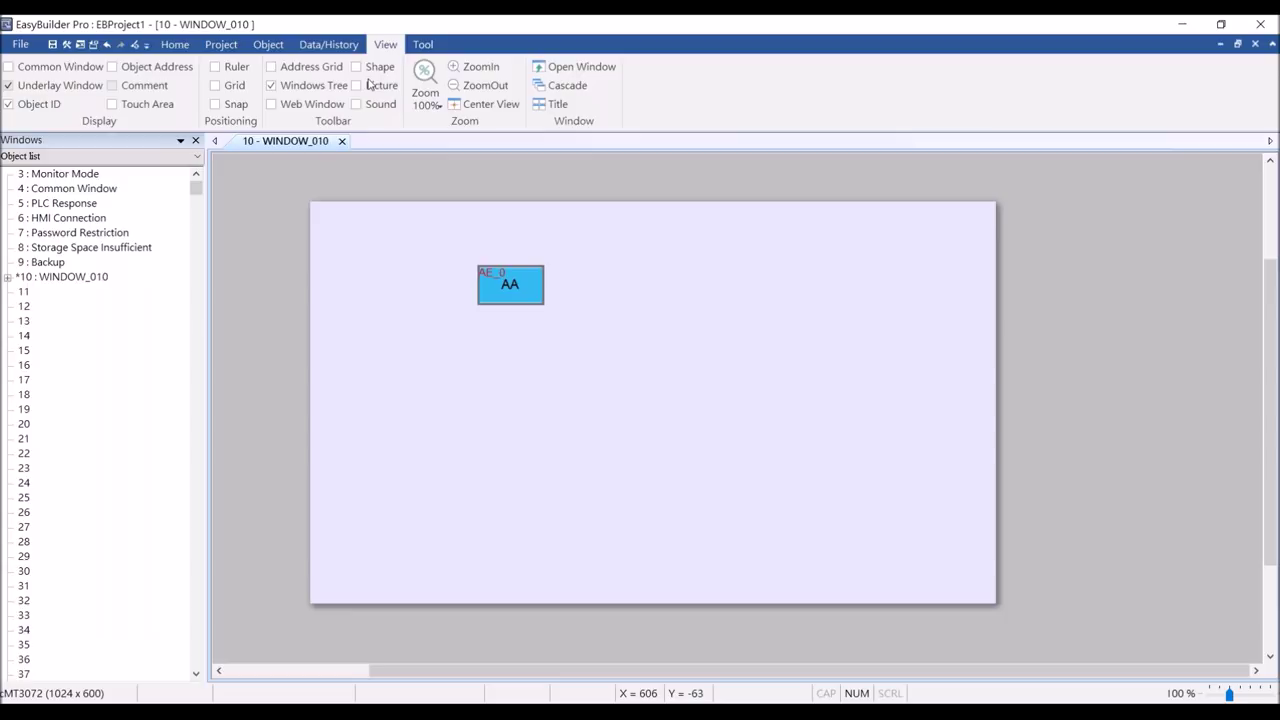
- Show the Tool tab's external tools, then bring up Windows Task View
left_click(423, 46)
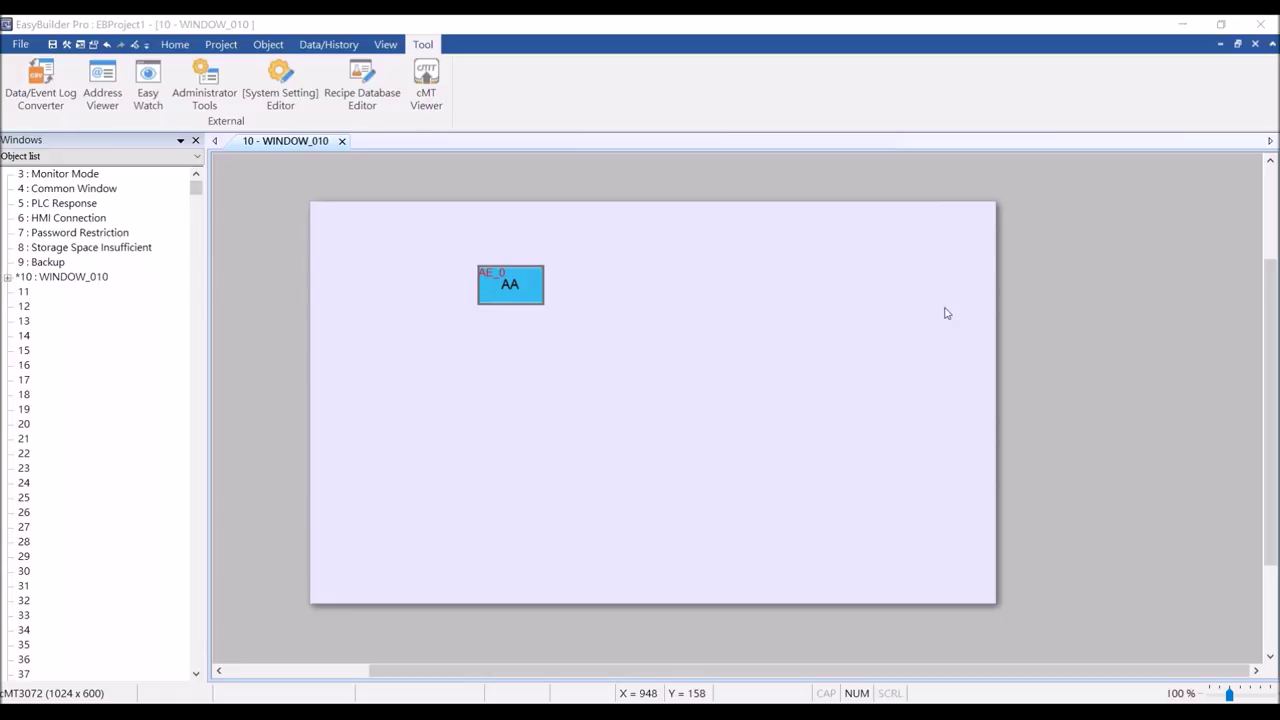
key("super+Tab")
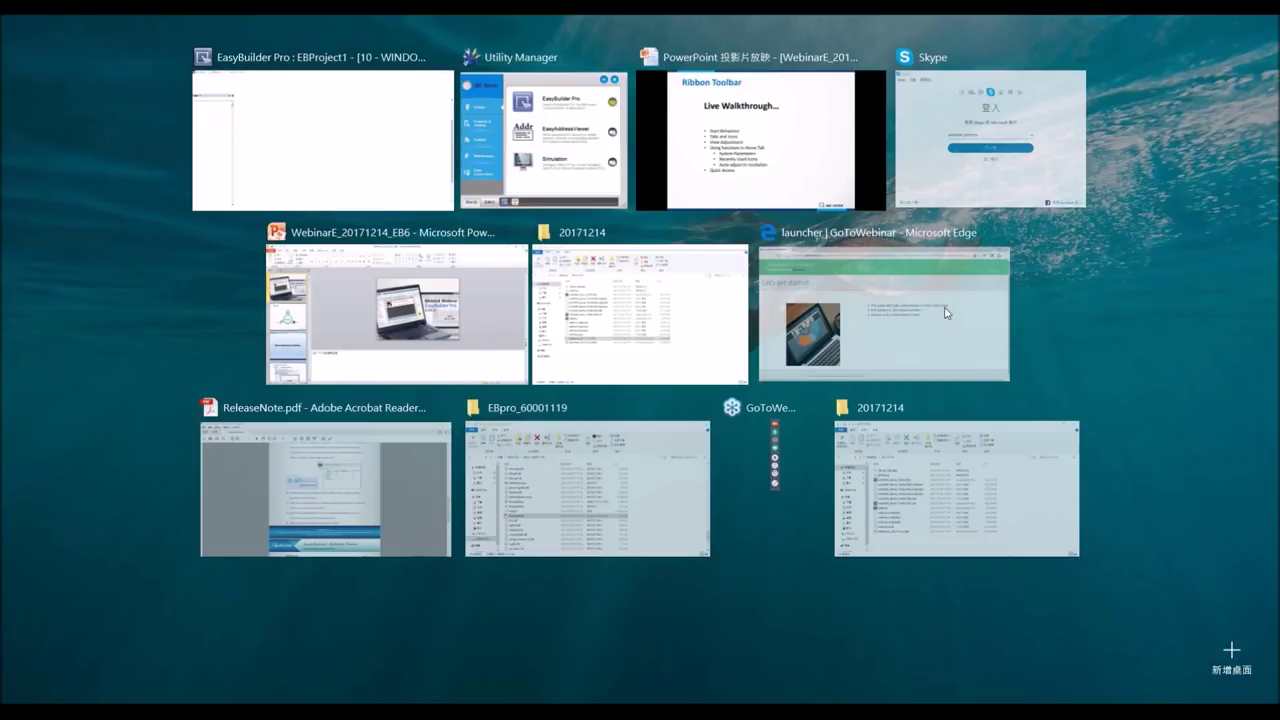
- Return to the PowerPoint slideshow and advance to the next slide
left_click(760, 140)
key("Right")
key("Right")
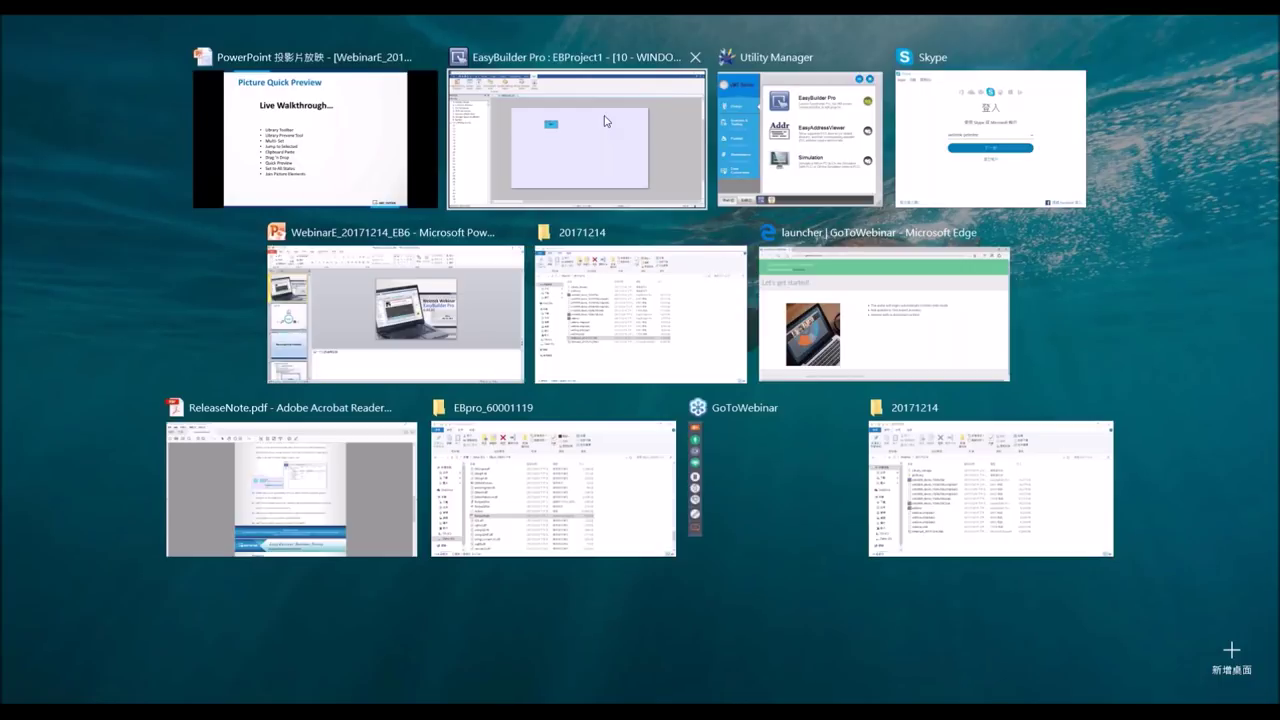
- Bring EasyBuilder Pro forward, show and widen the Picture Library pane, then return to Home
left_click(604, 121)
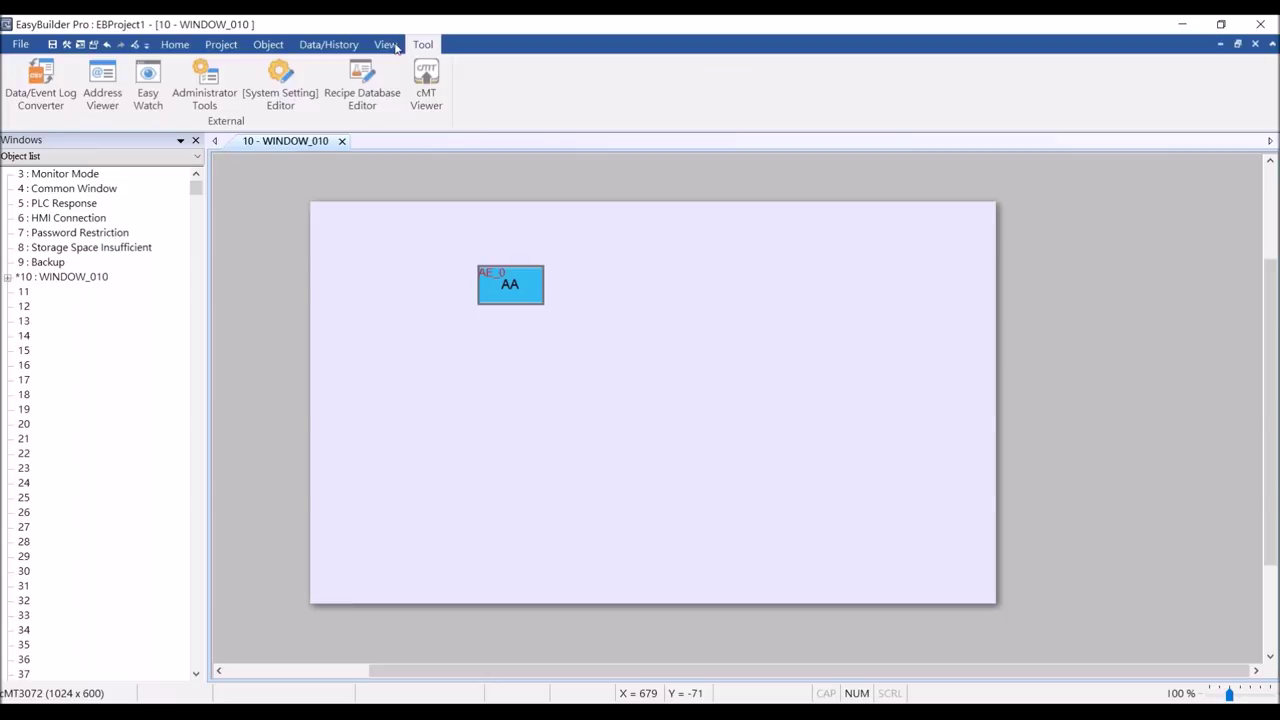
left_click(386, 44)
left_click(357, 85)
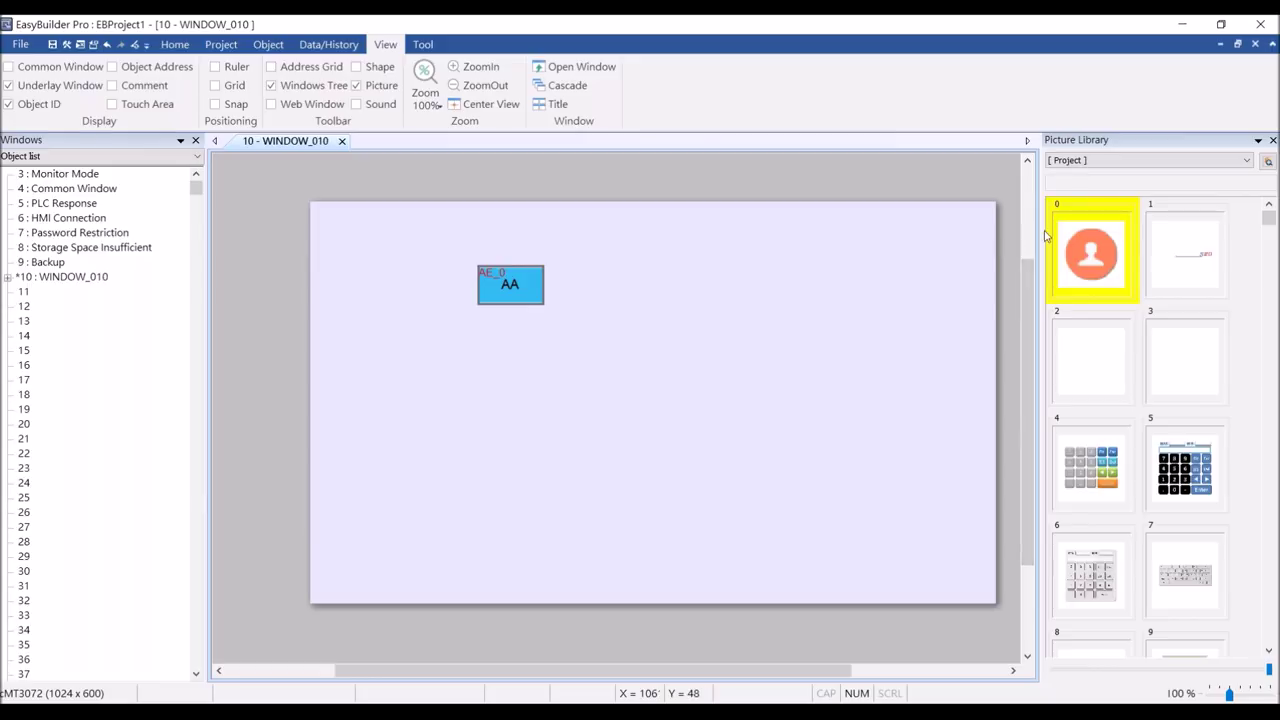
left_click_drag(1036, 231, 930, 234)
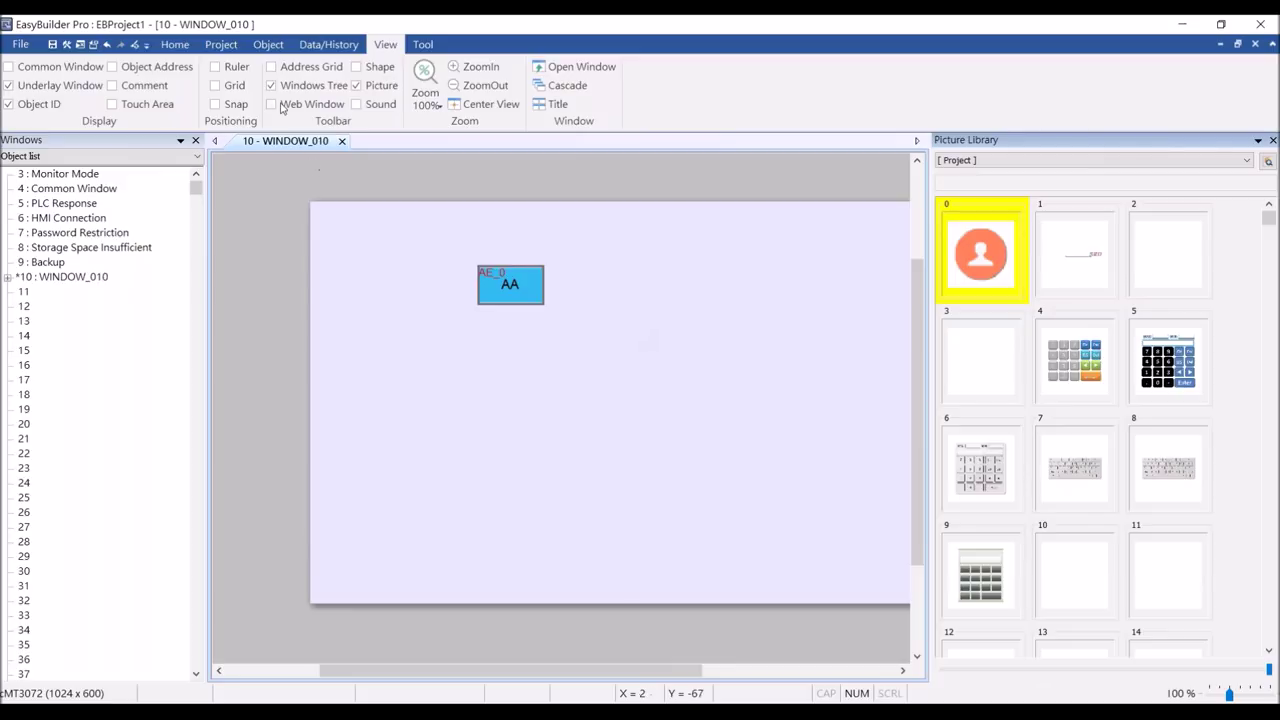
left_click(187, 45)
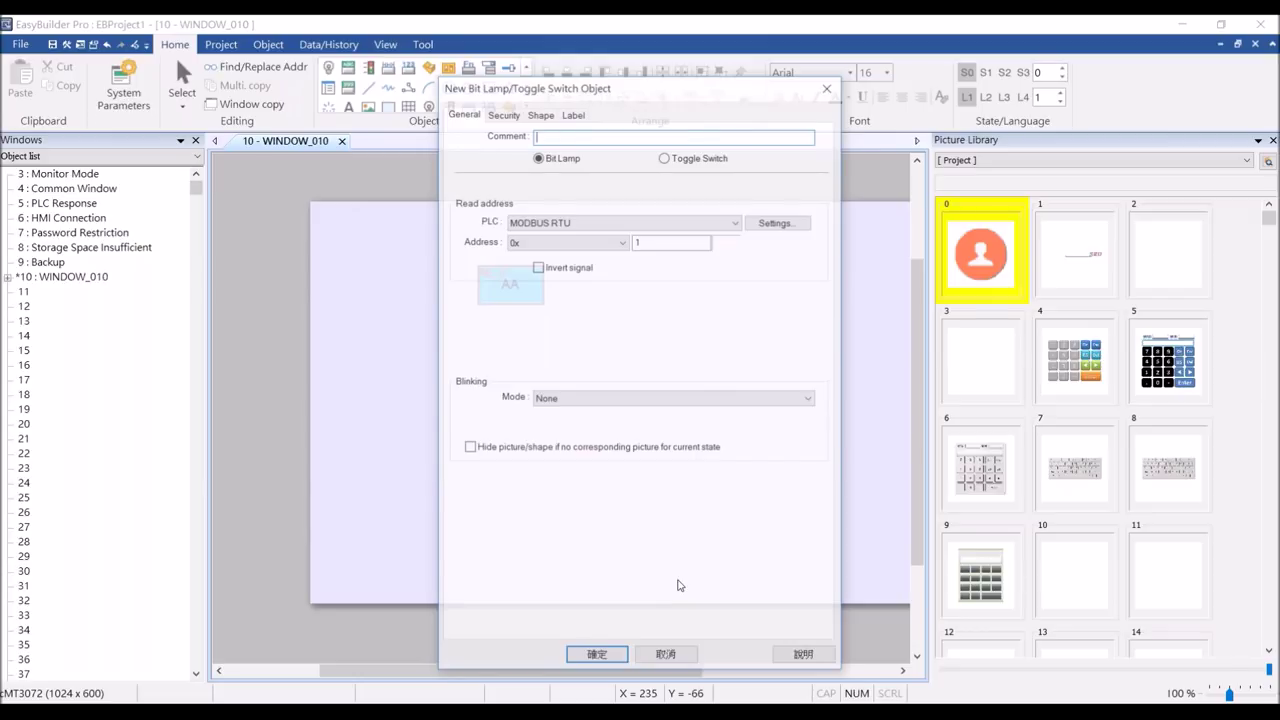
- Place two default 0x-1 bit lamps right of and below AA, nudging the first right
key("Return")
left_click(665, 277)
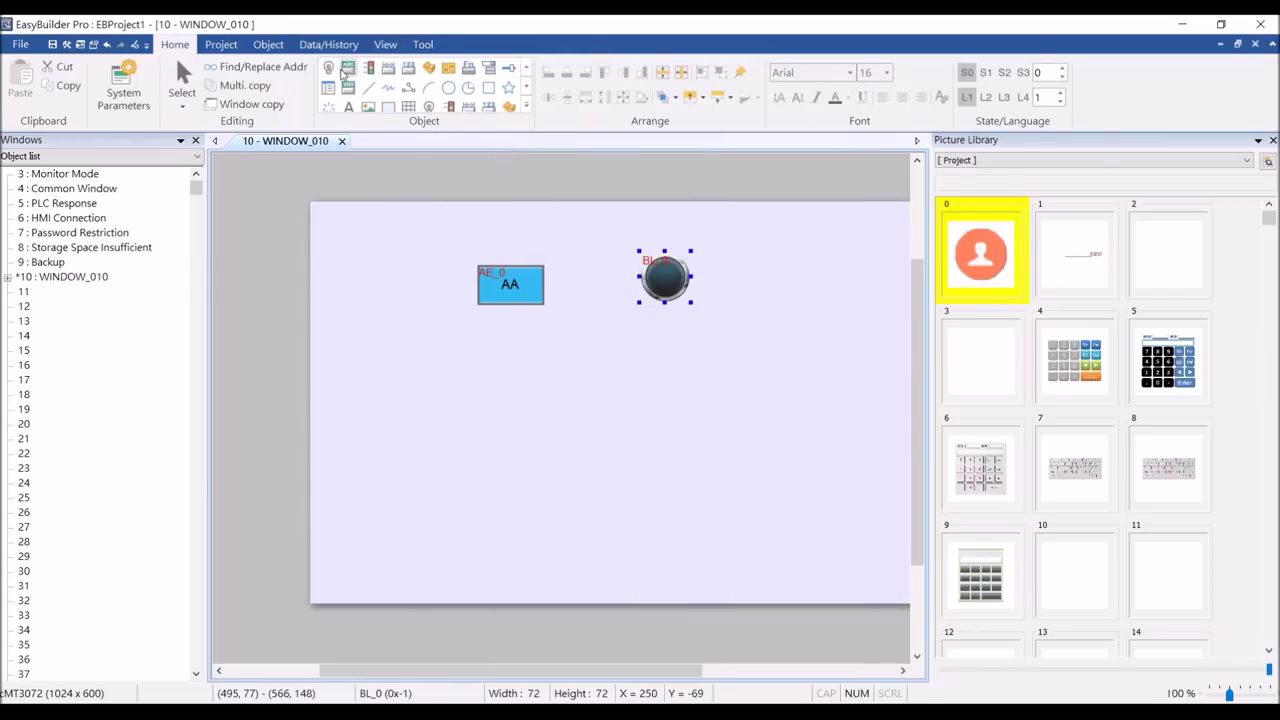
double_click(665, 277)
key("Escape")
left_click(674, 371)
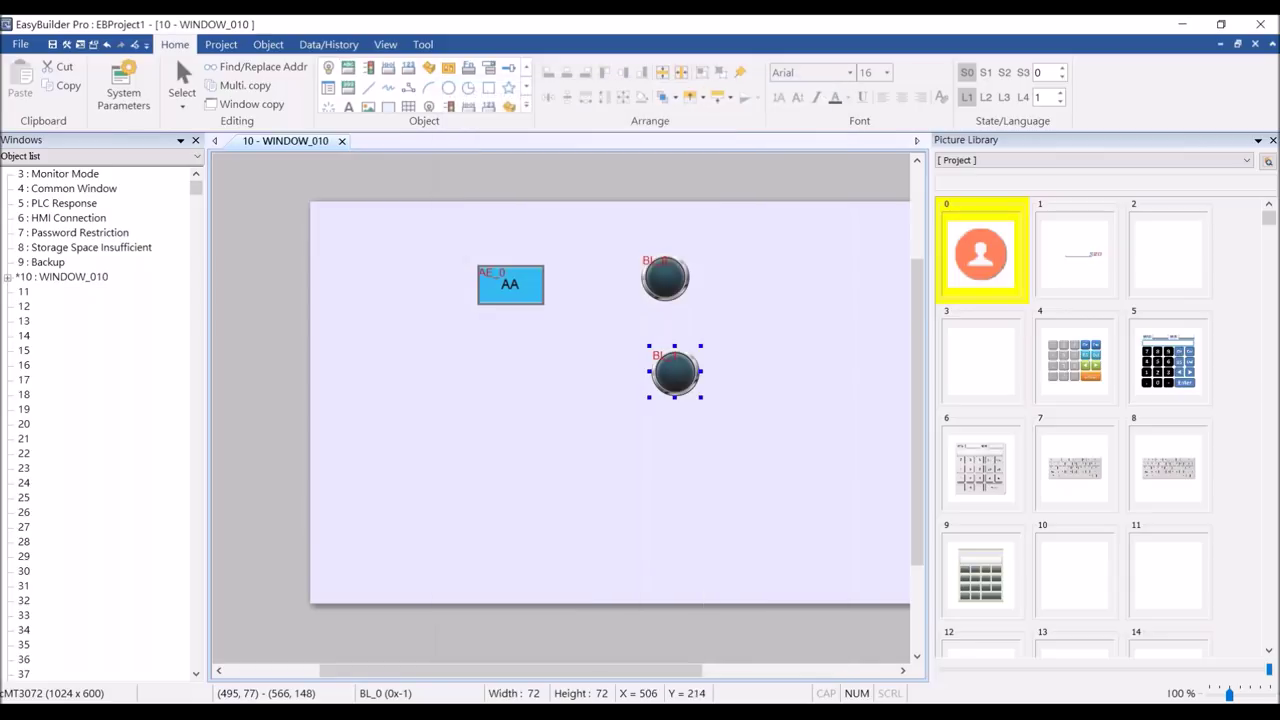
left_click_drag(678, 297, 689, 300)
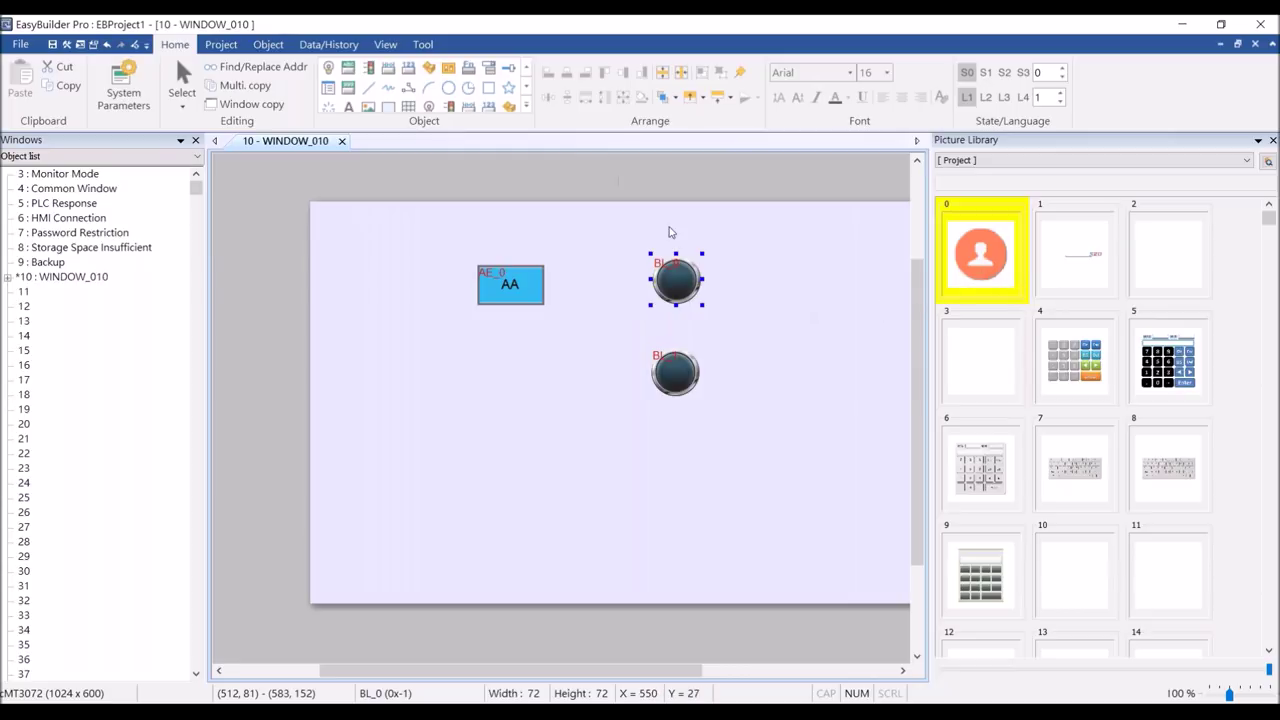
mouse_move(1058, 259)
- Apply picture 0 from the System Check Box - Flat library to bit lamp BL_0
left_click(1003, 163)
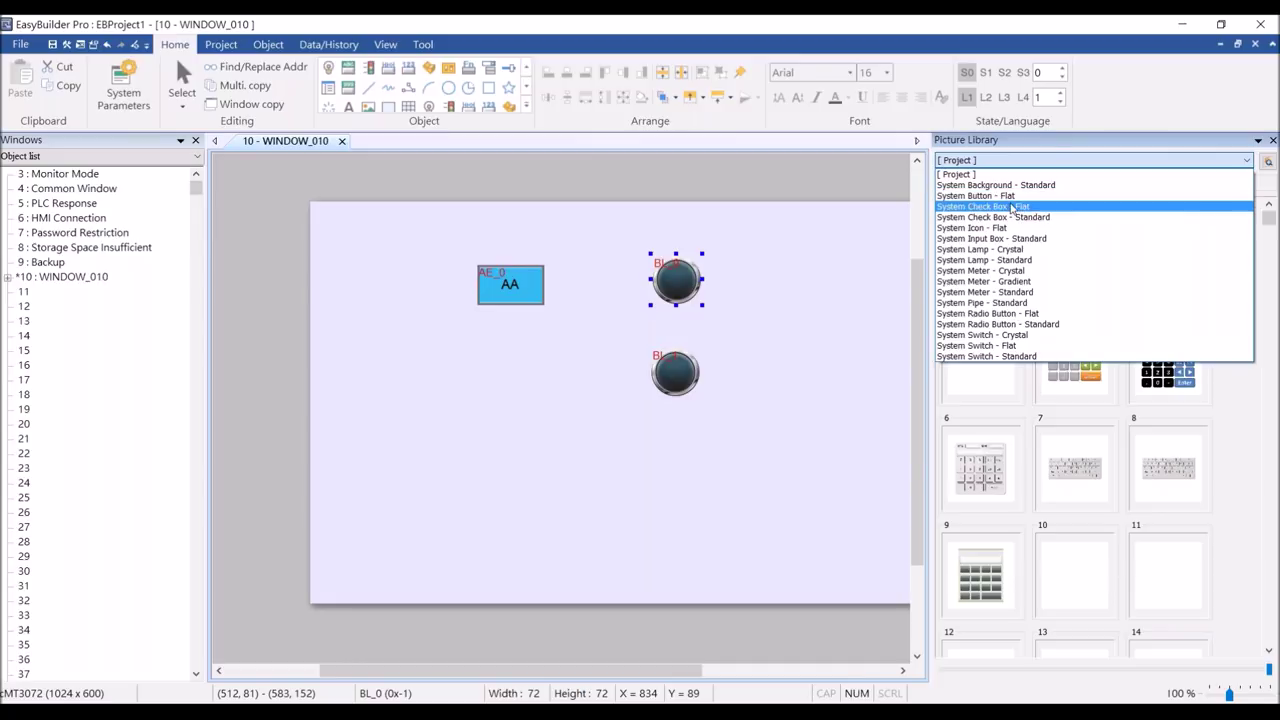
left_click(1012, 207)
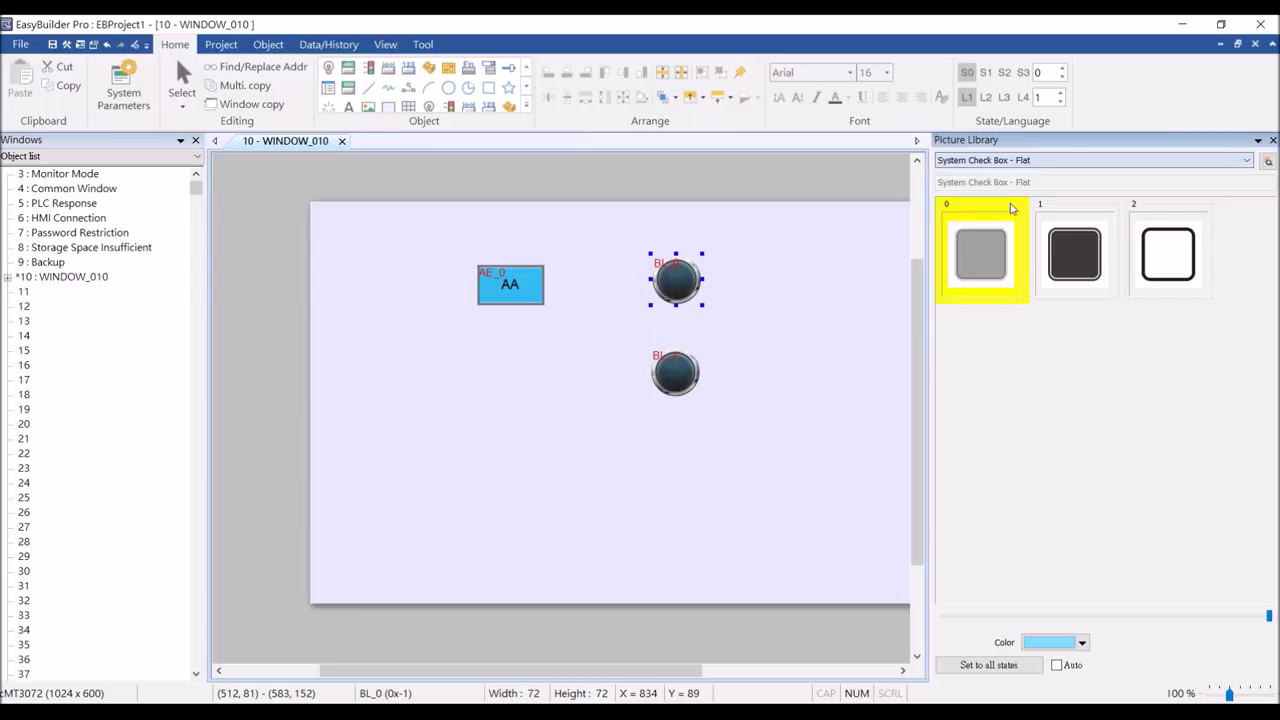
left_click(1012, 289)
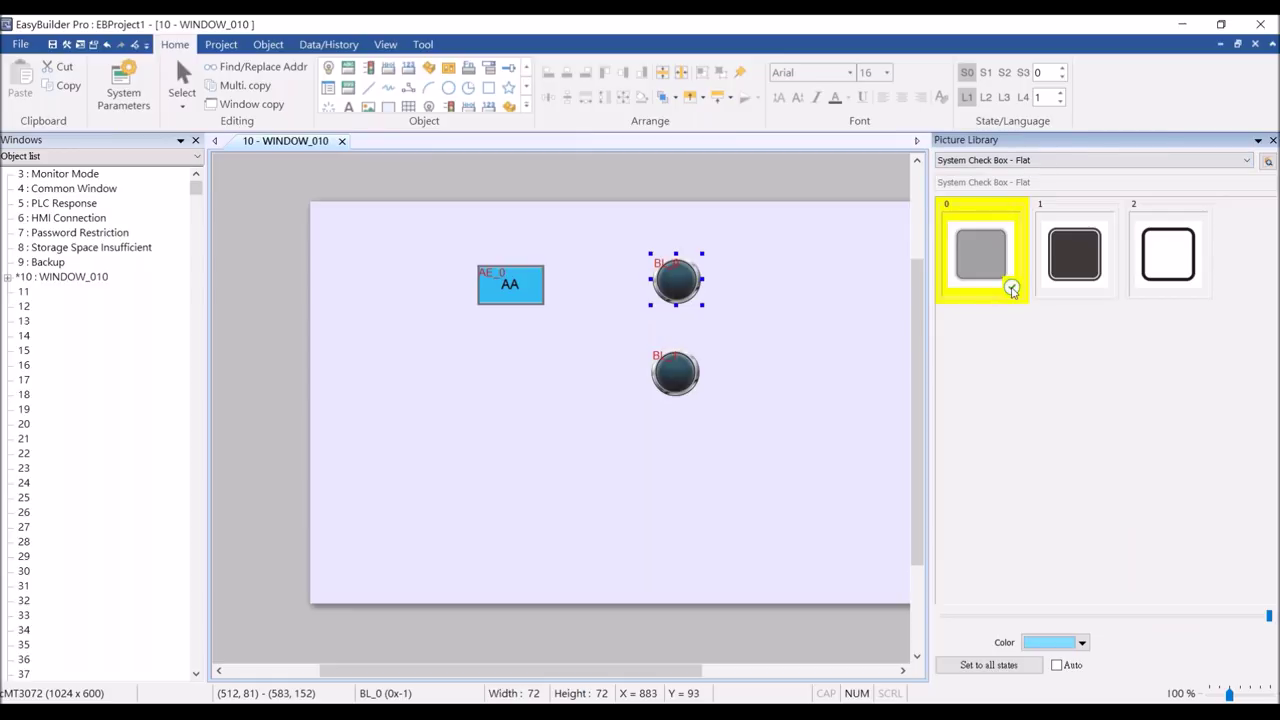
left_click(1012, 289)
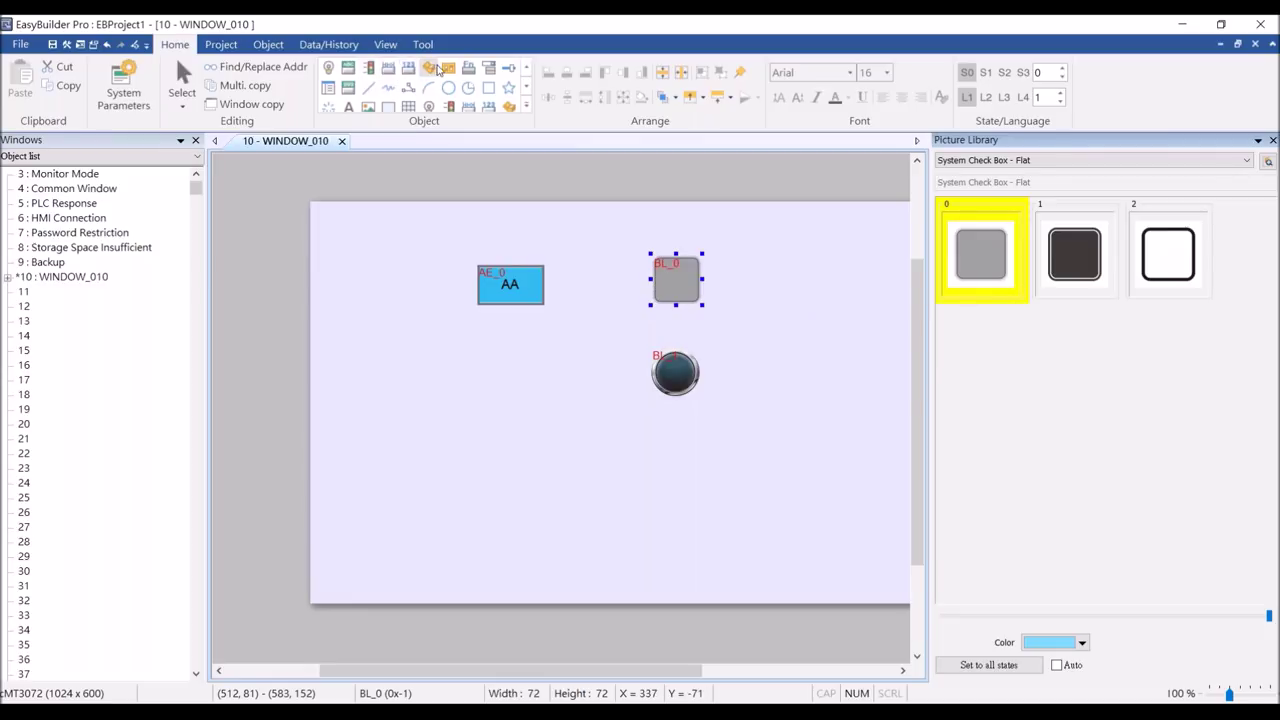
left_click(429, 67)
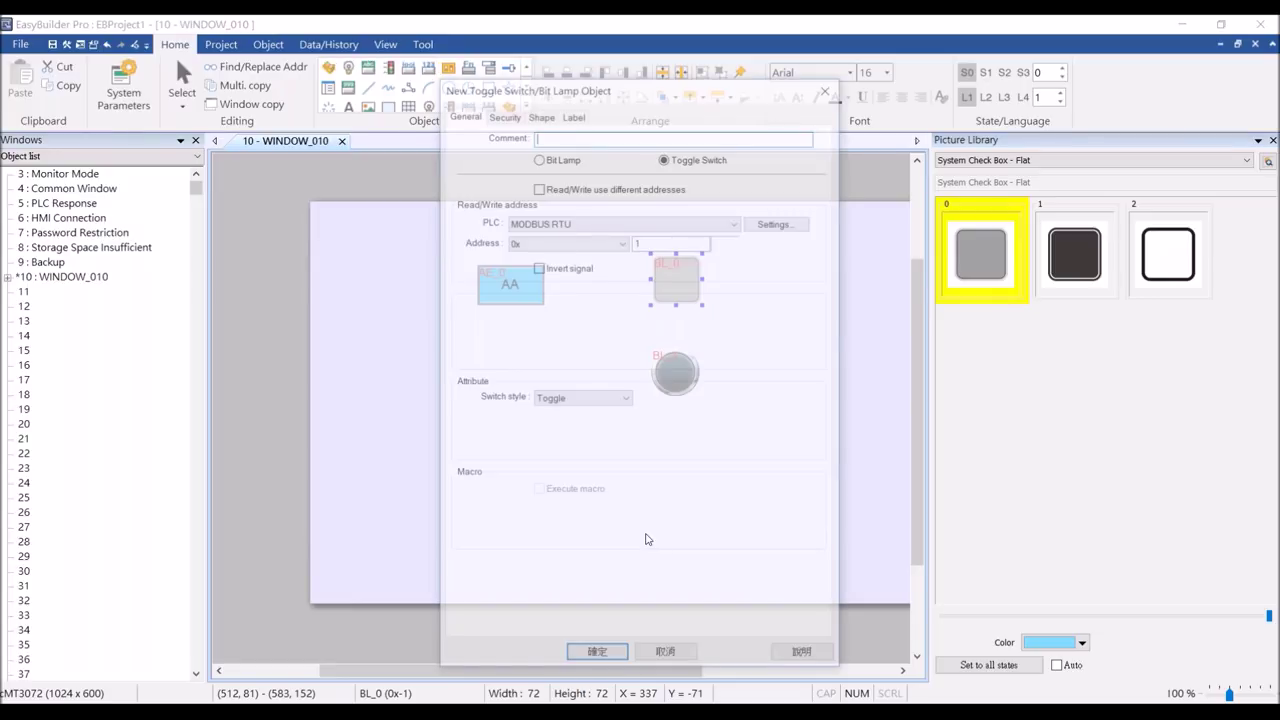
- Place toggle switch TS_0 below the lamps; give it and both lamps System Button - Flat picture 1
left_click(597, 651)
left_click(653, 472)
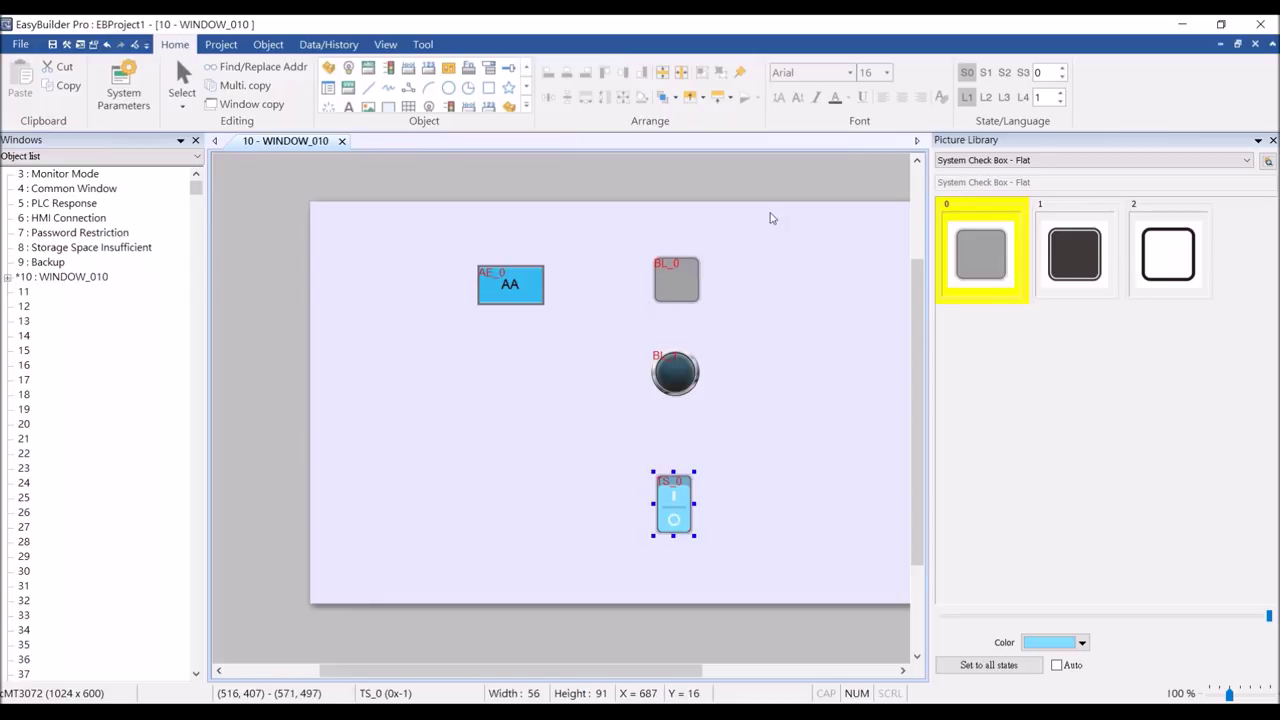
left_click_drag(770, 217, 608, 594)
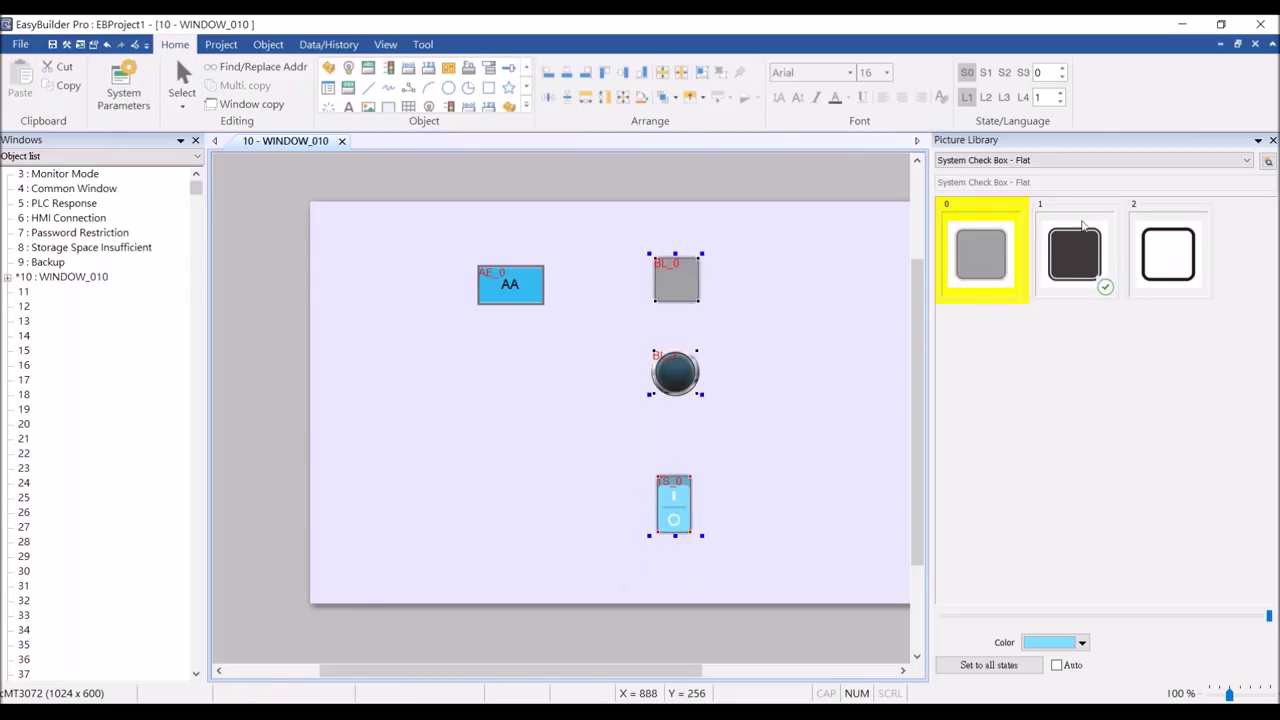
left_click(1028, 161)
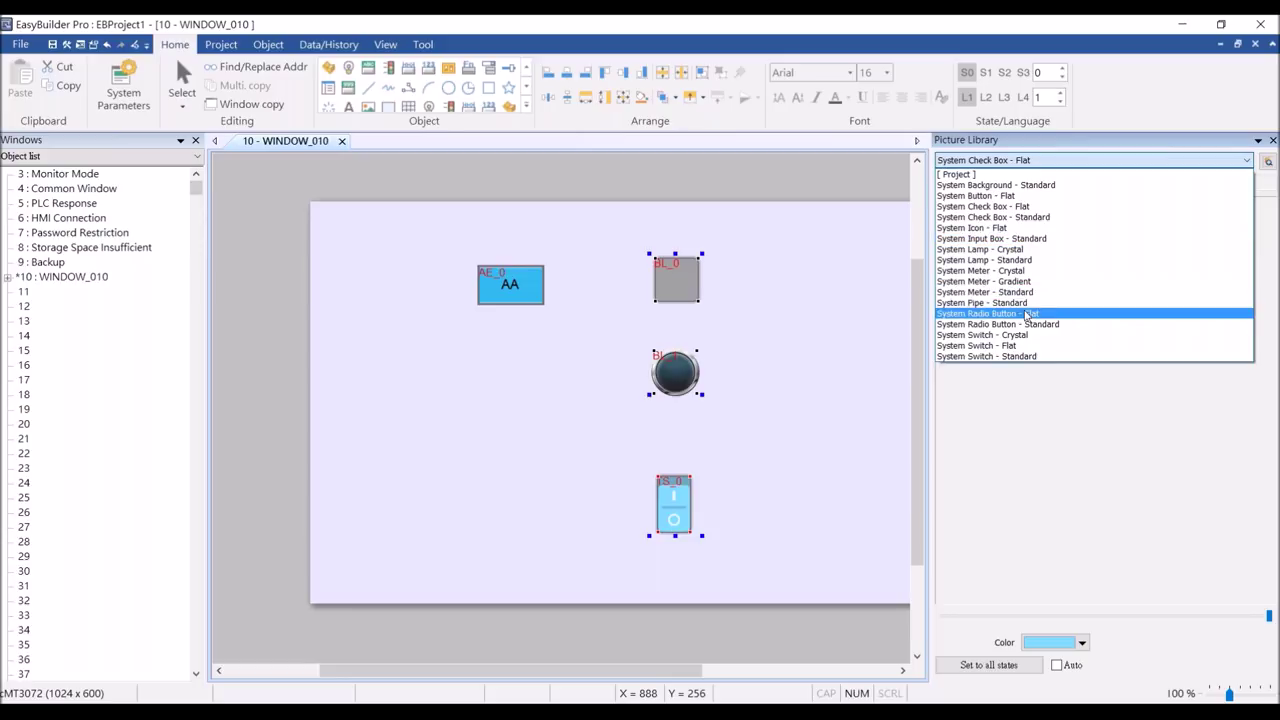
left_click(975, 196)
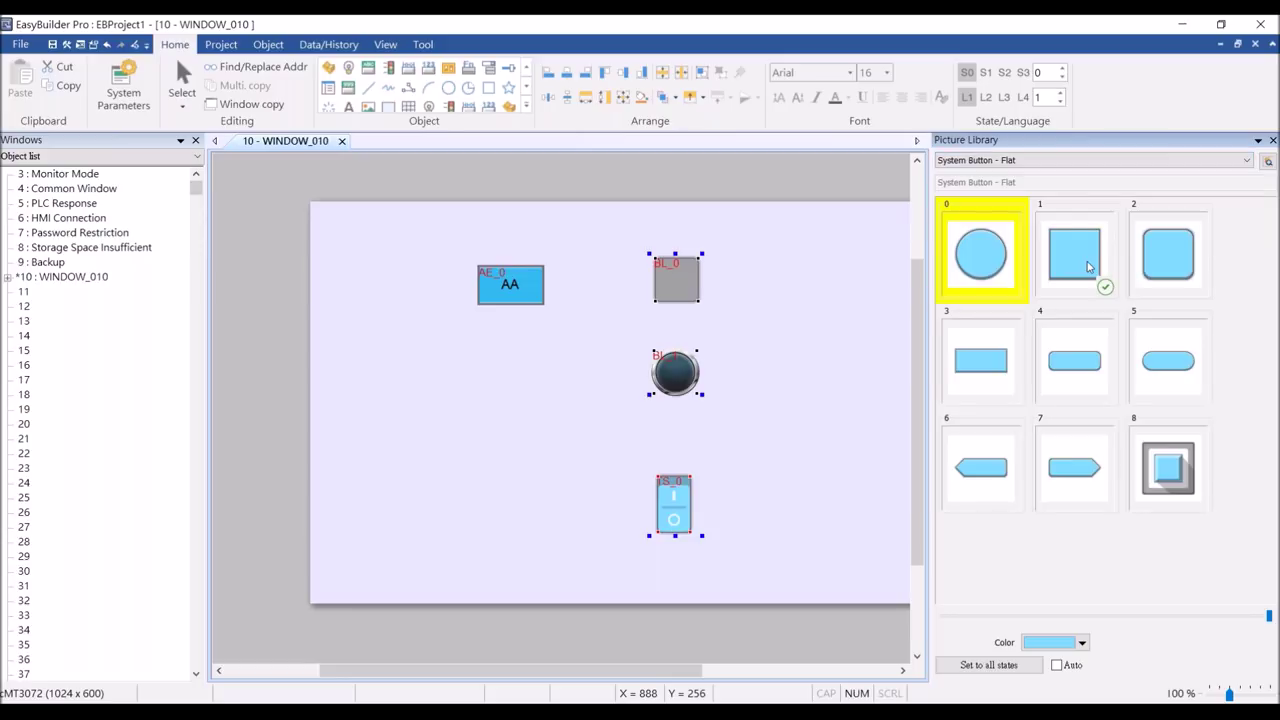
left_click(1100, 280)
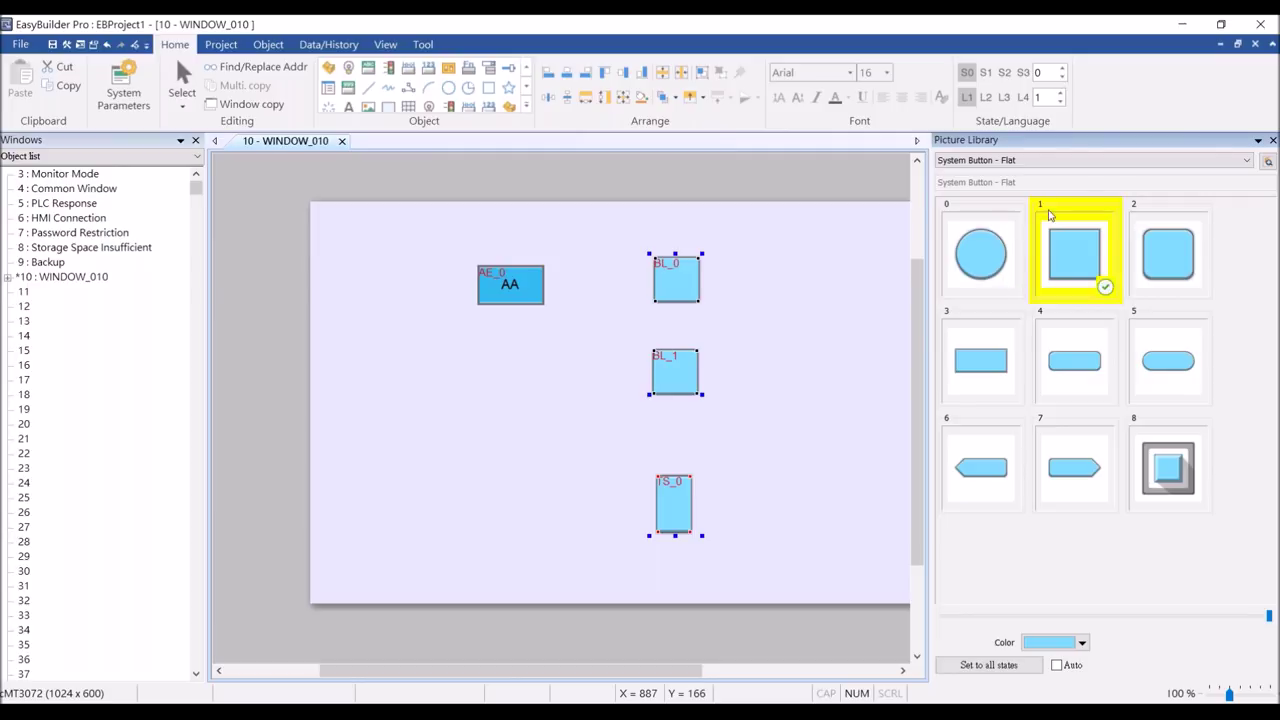
- Browse the crystal meter pictures and clear the object selection
left_click(1047, 163)
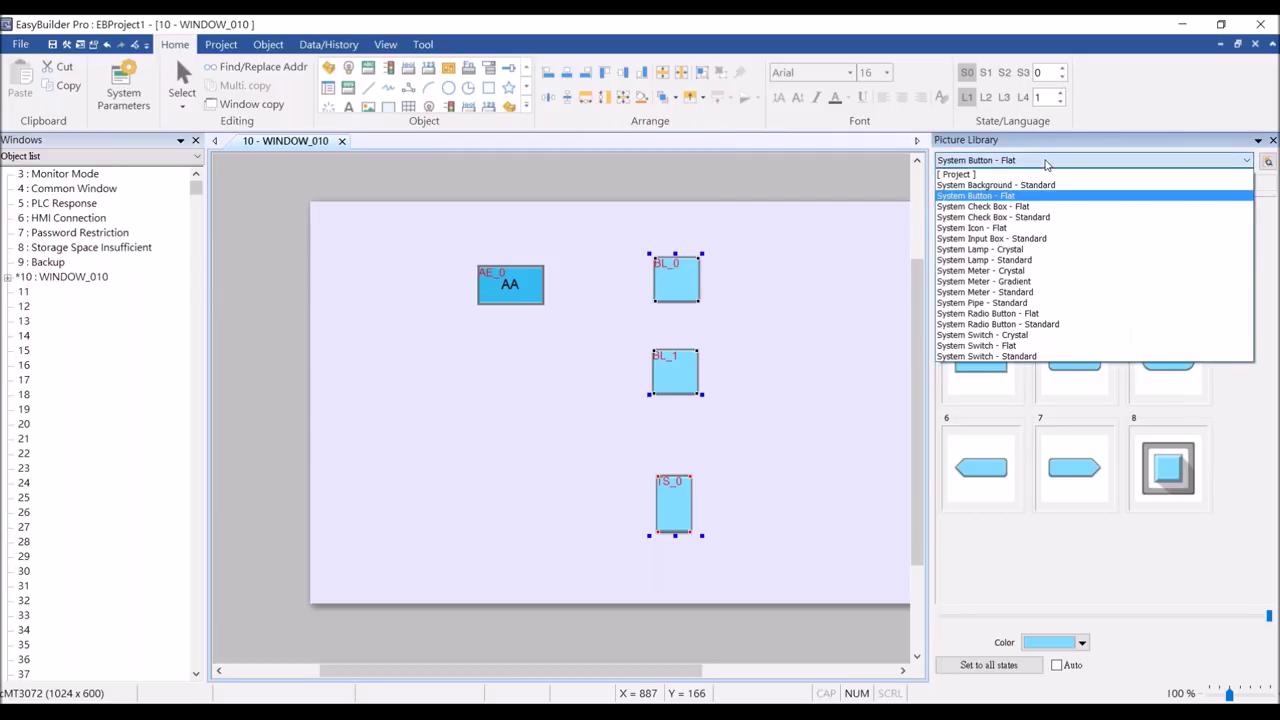
left_click(1020, 278)
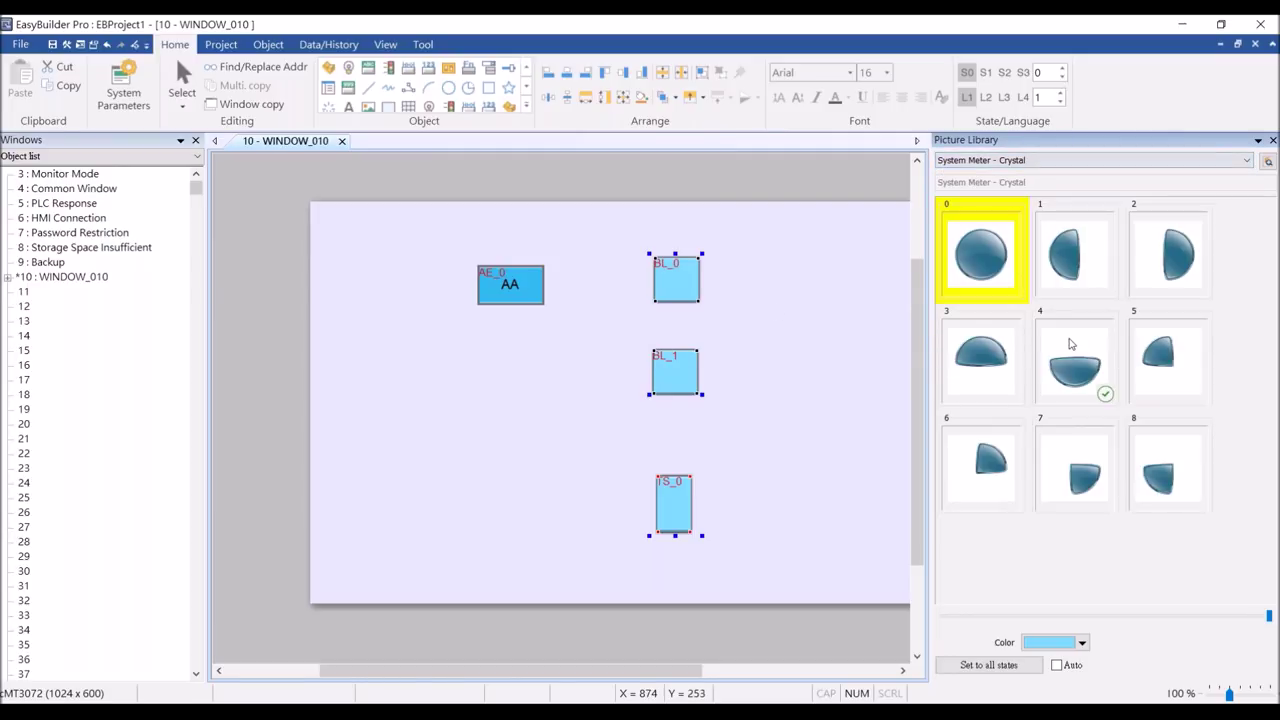
left_click(620, 322)
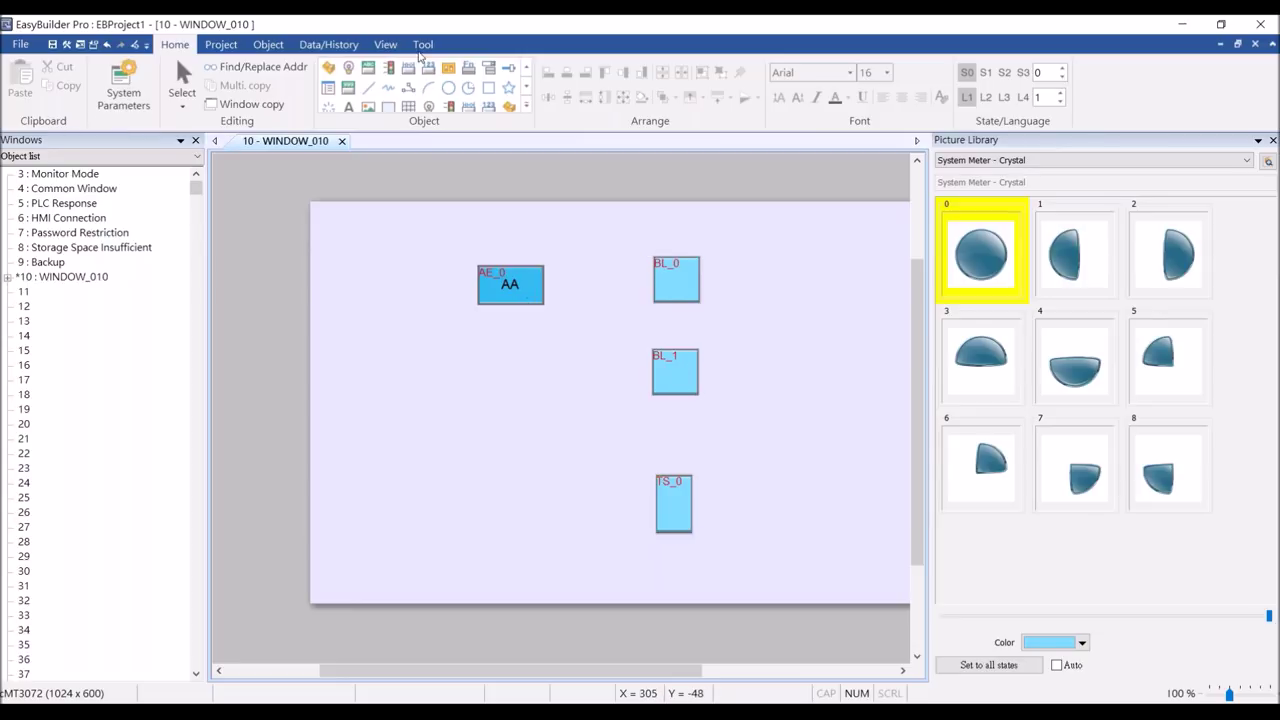
- Add multi-state switch MS_0 on address 3x-1 with default settings, left of lamp BL_1
left_click(448, 67)
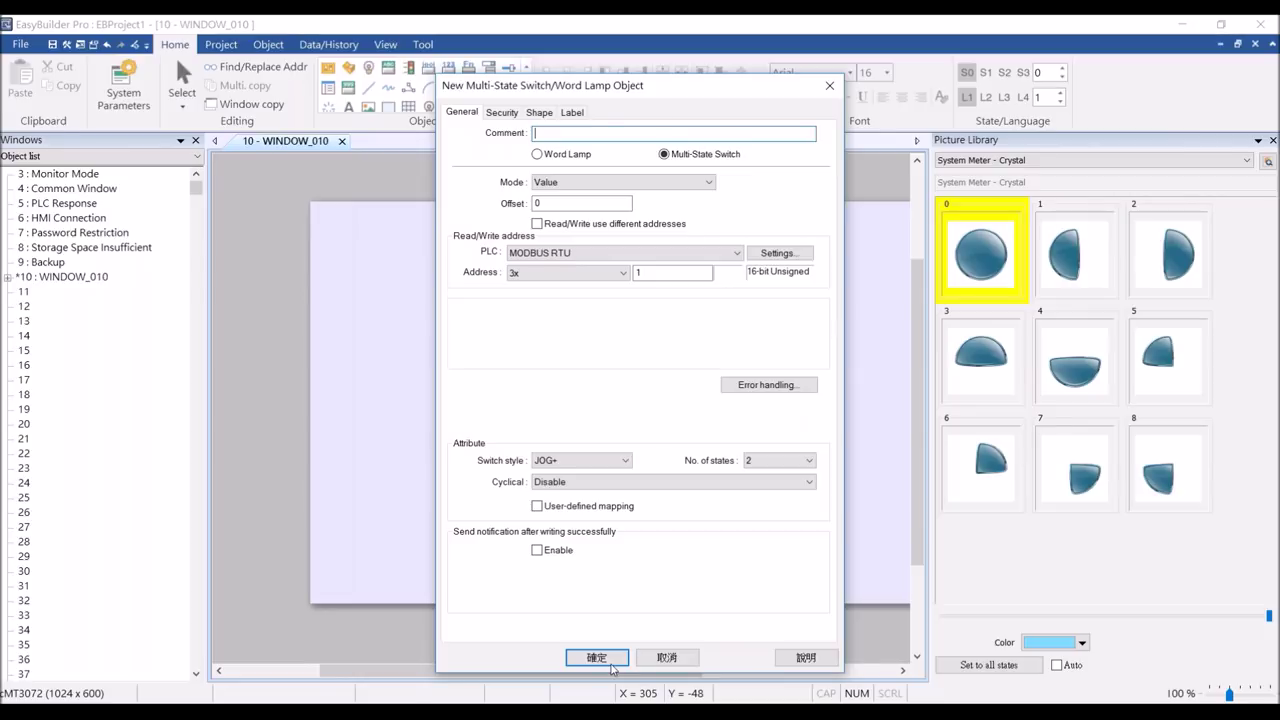
left_click(598, 658)
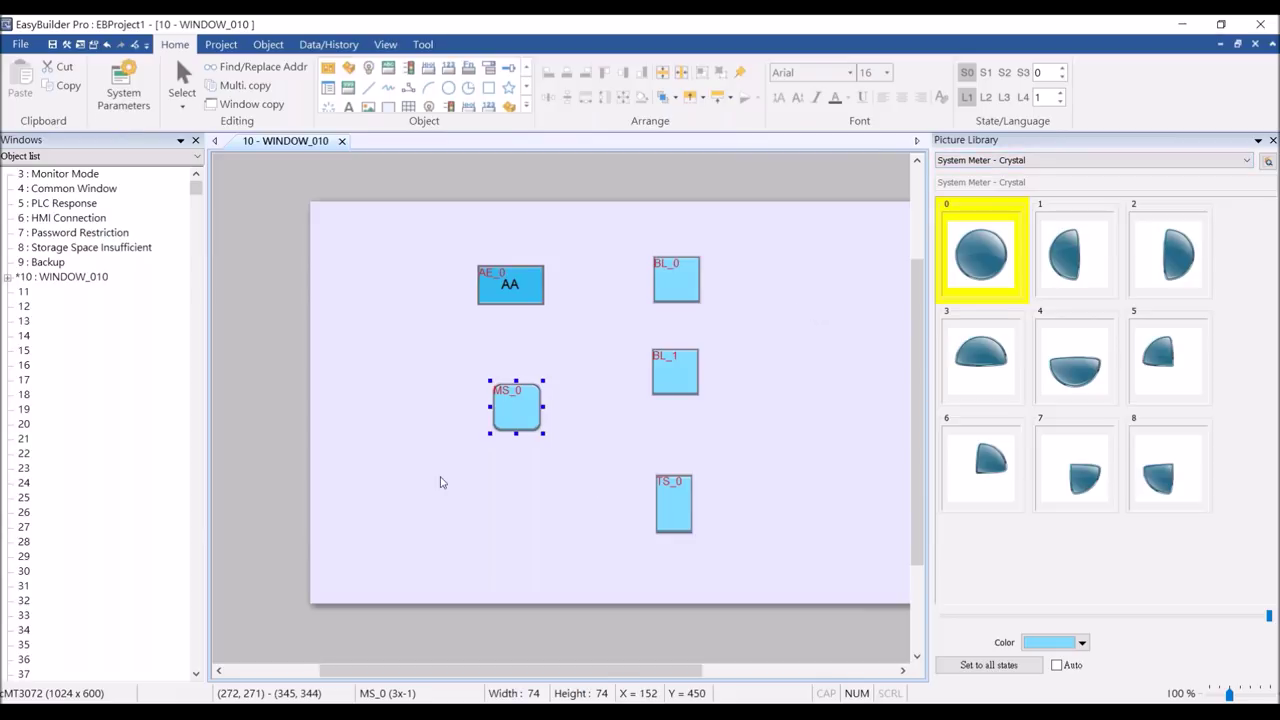
- Give TS_0 MS_0's rounded System Button - Flat picture 2 and stretch it wider to 161 x 91
right_click(516, 408)
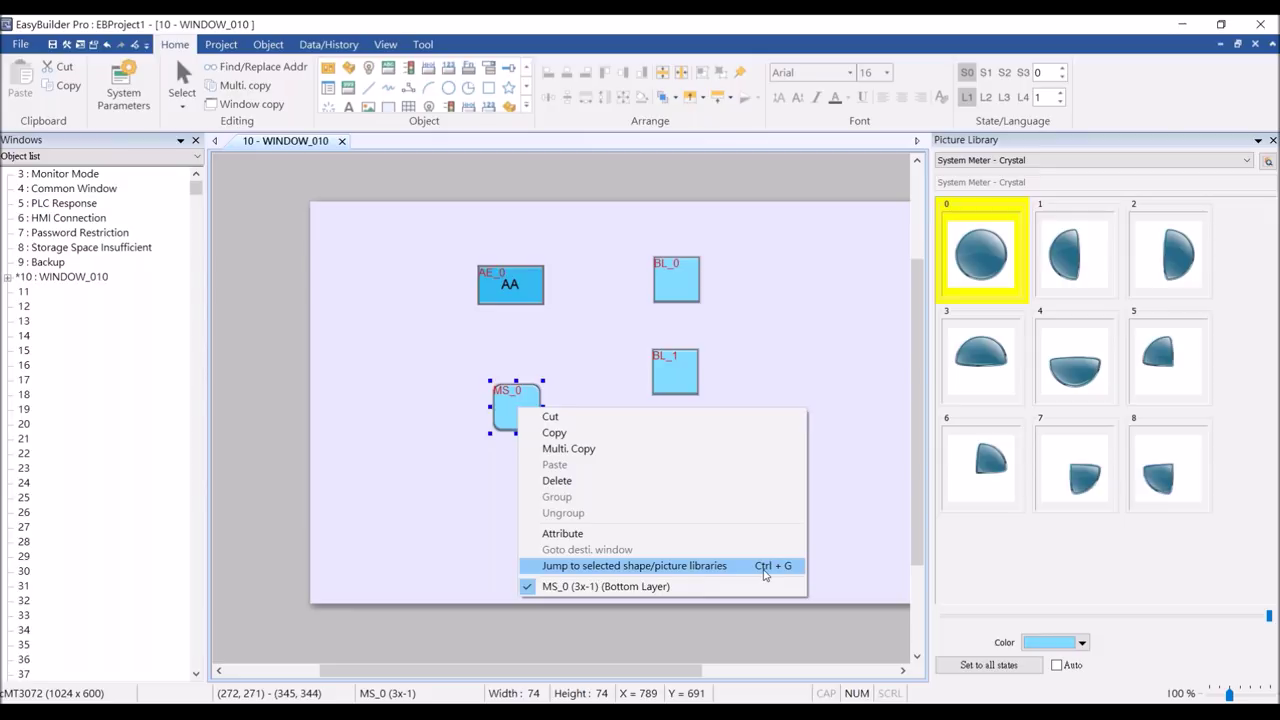
left_click(716, 568)
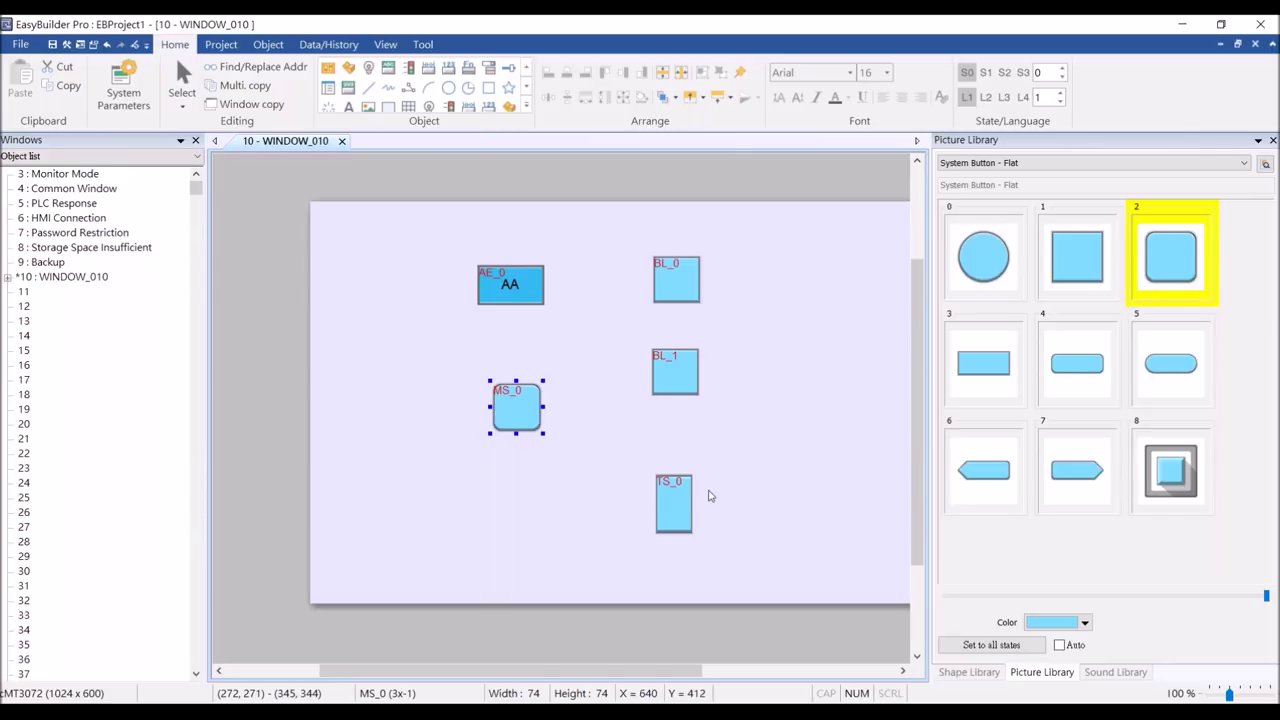
left_click(682, 500)
left_click(1201, 290)
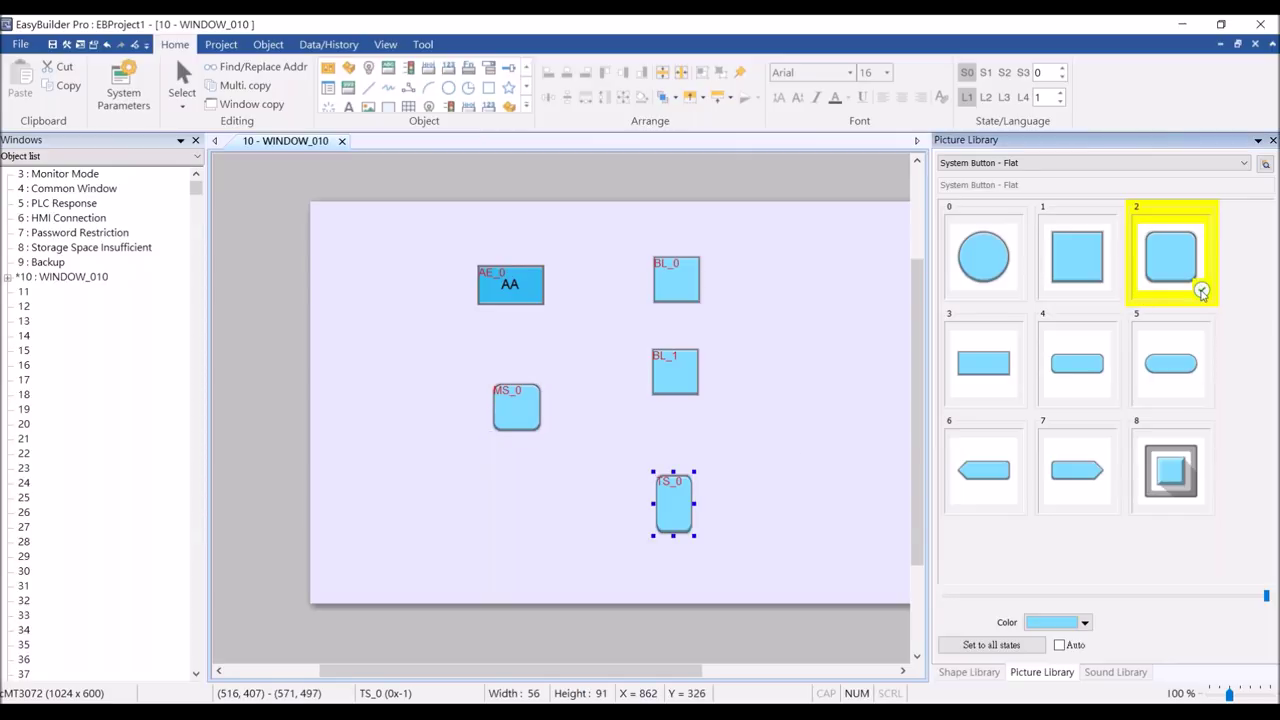
left_click_drag(695, 503, 766, 505)
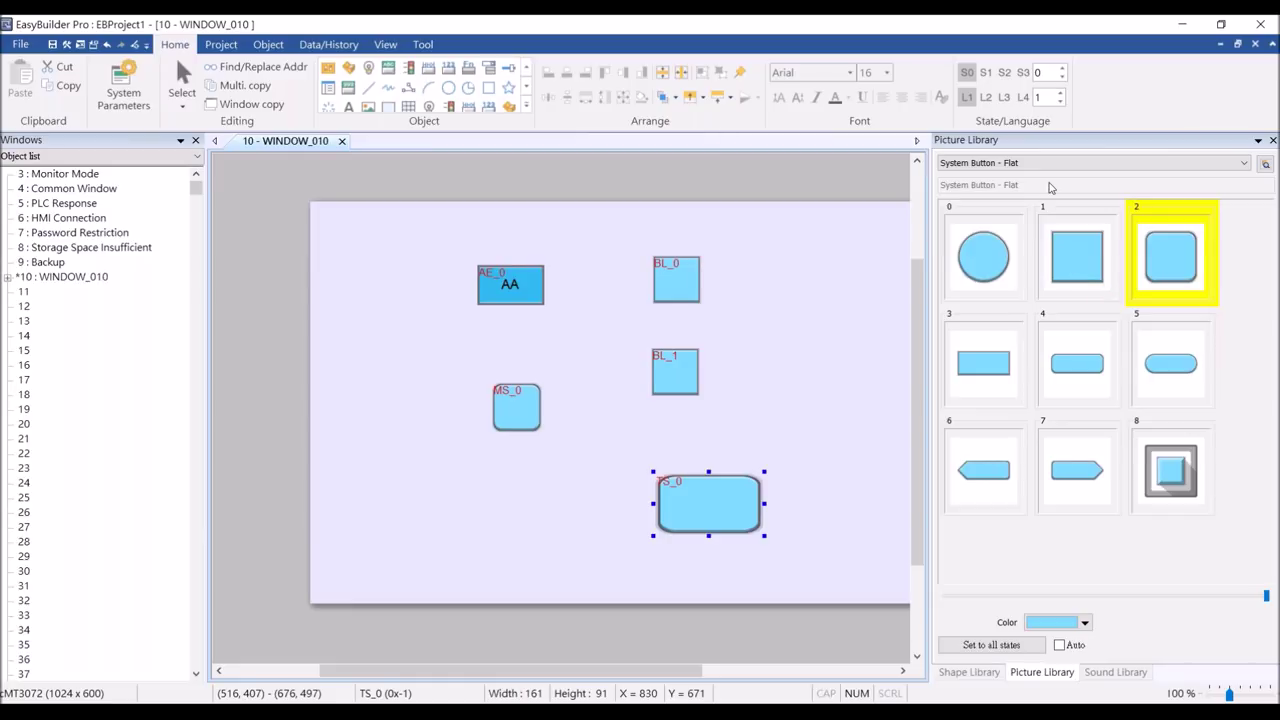
left_click_drag(842, 227, 811, 292)
- Browse the picture categories, settling on System Switch - Flat
left_click(993, 164)
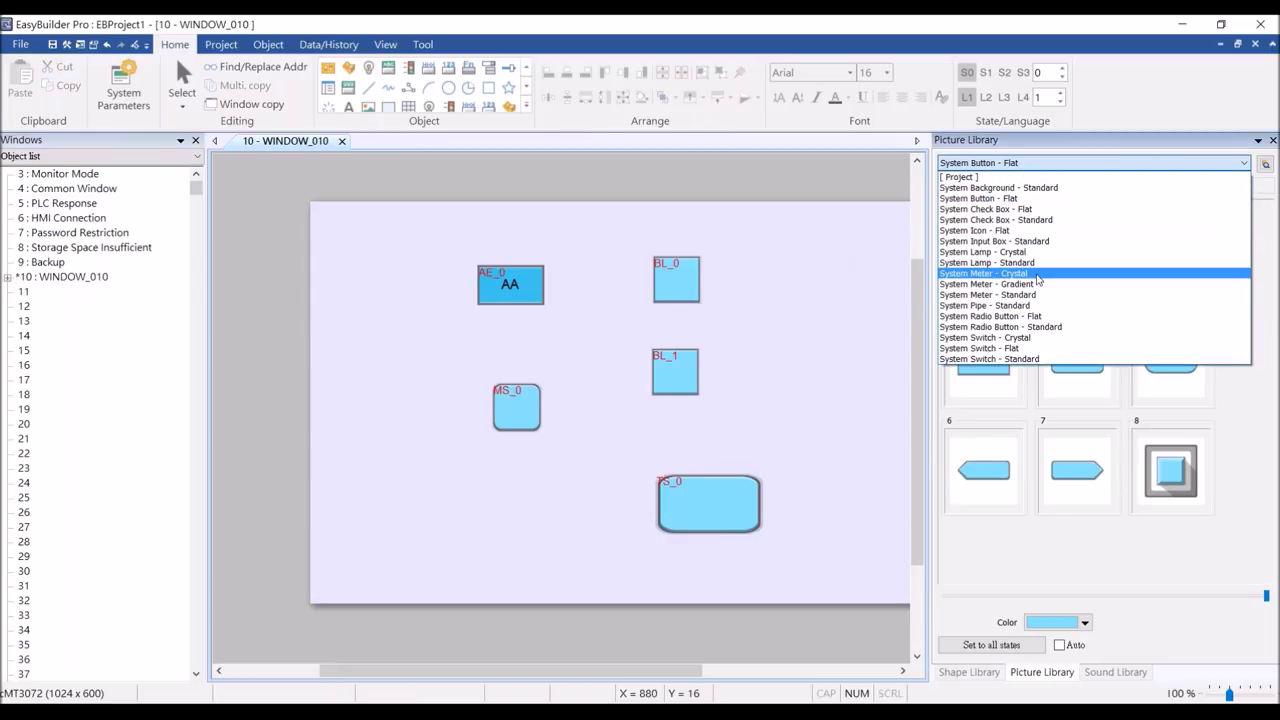
left_click(1029, 295)
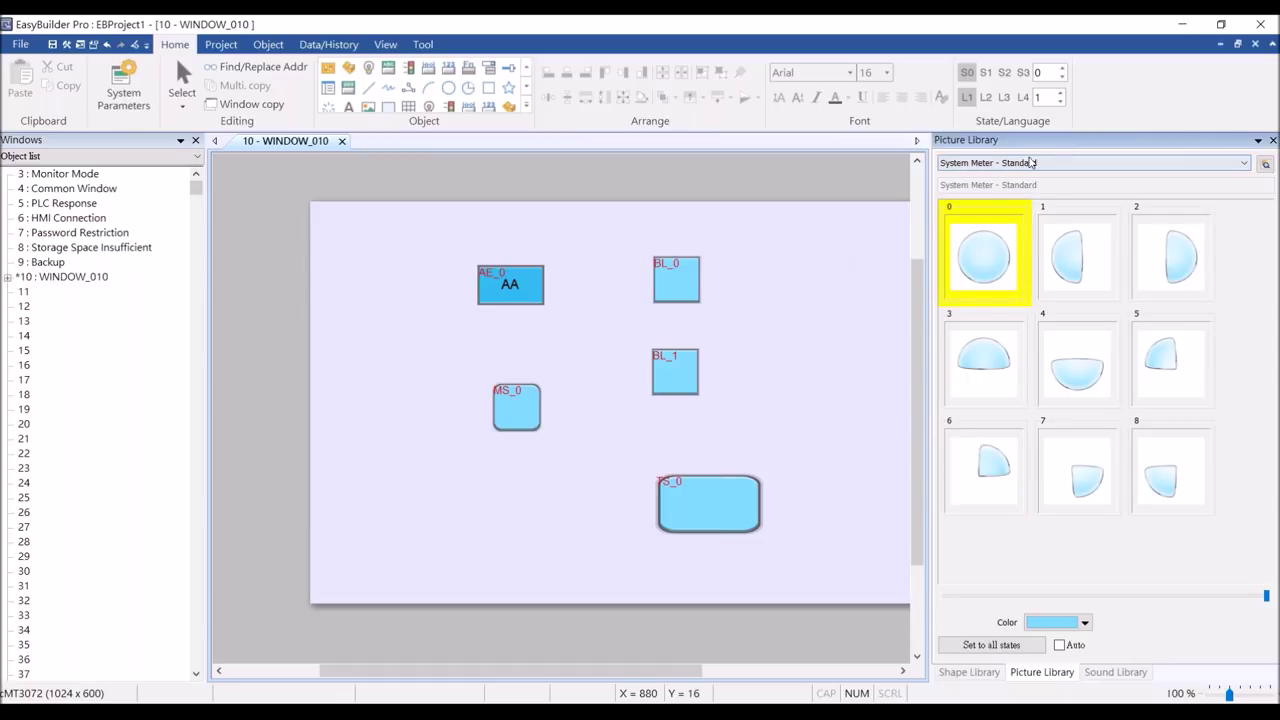
left_click(1030, 163)
left_click(1025, 314)
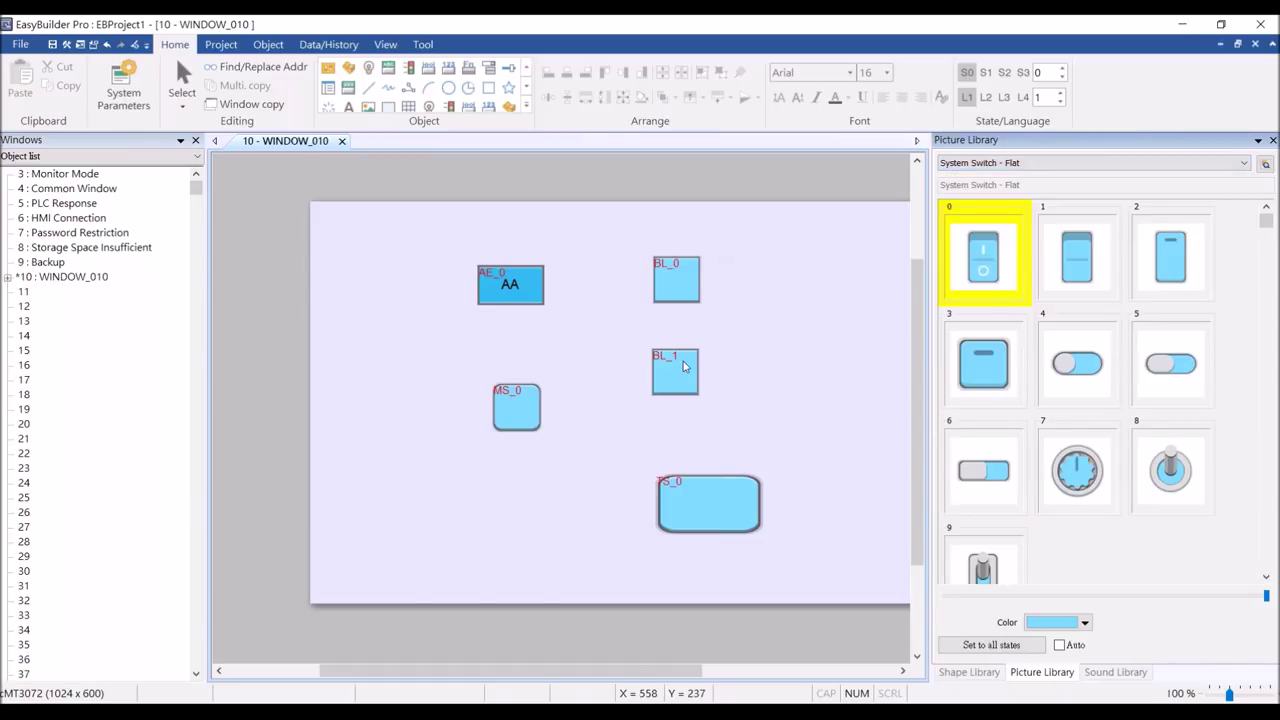
- Move BL_1 beside BL_0, then try slider and dial switch pictures on both lamps, undoing twice
left_click_drag(684, 367, 762, 269)
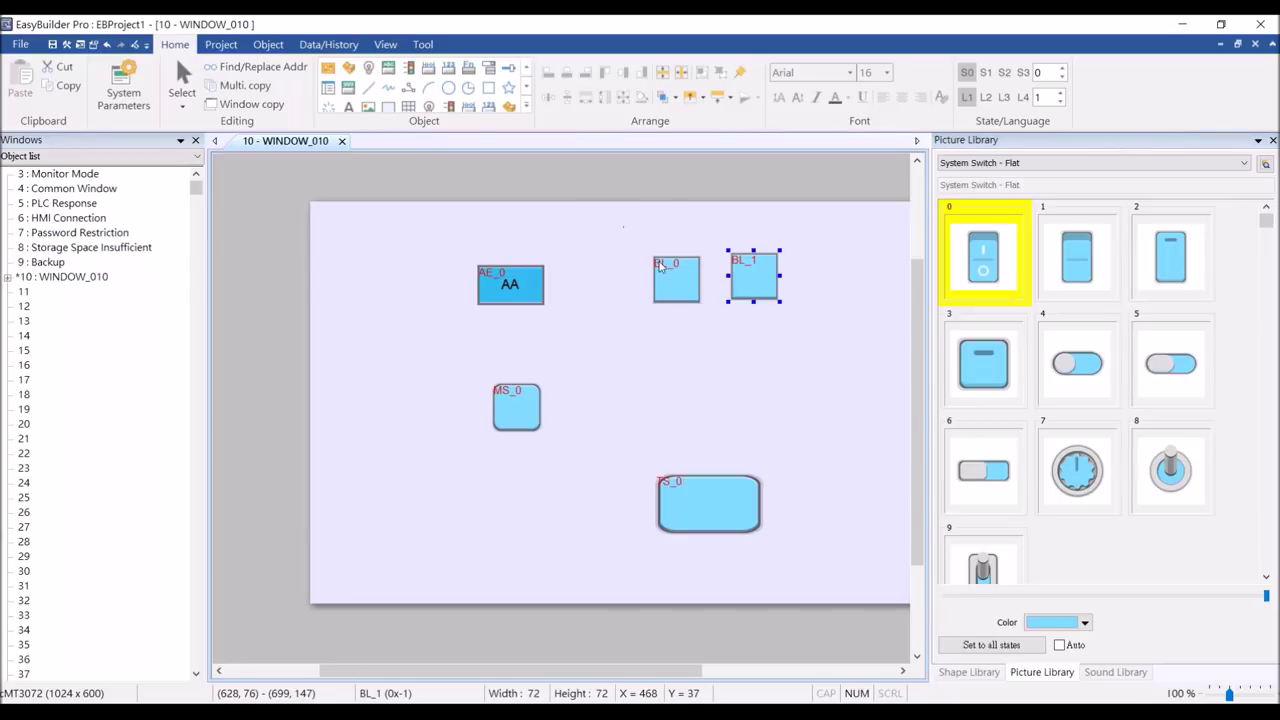
left_click_drag(623, 226, 843, 363)
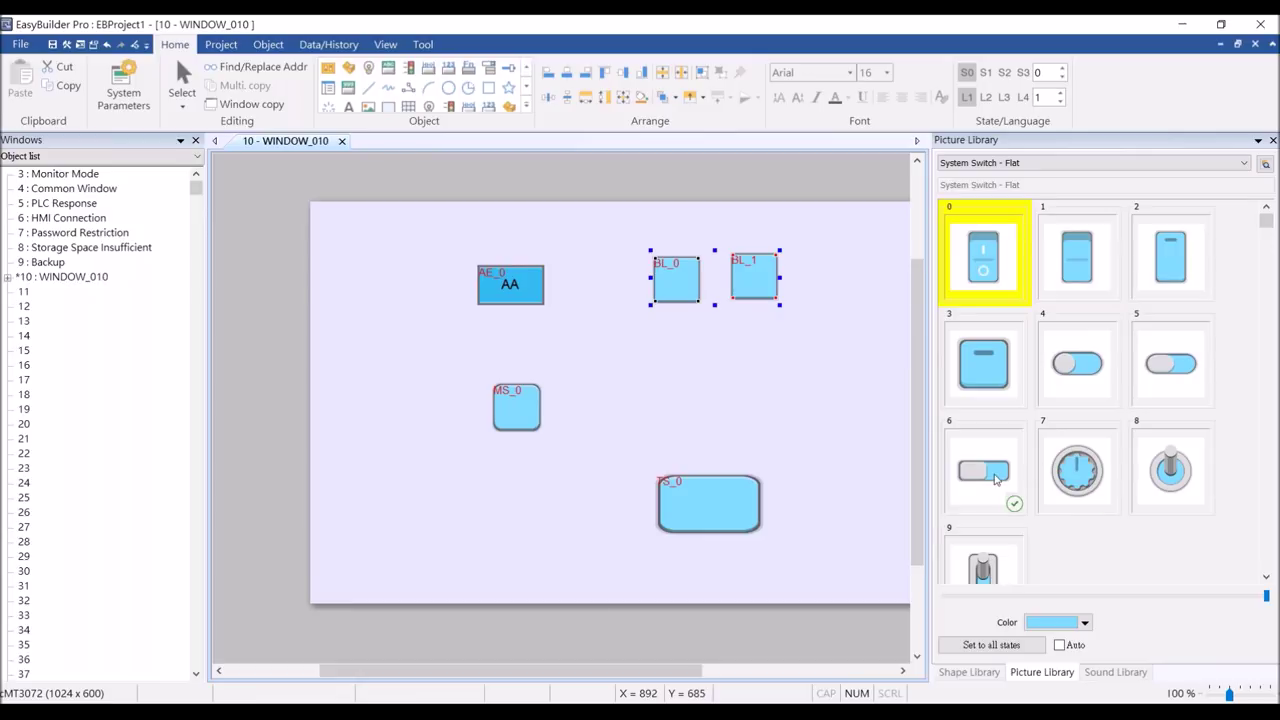
left_click(1010, 500)
left_click(1107, 505)
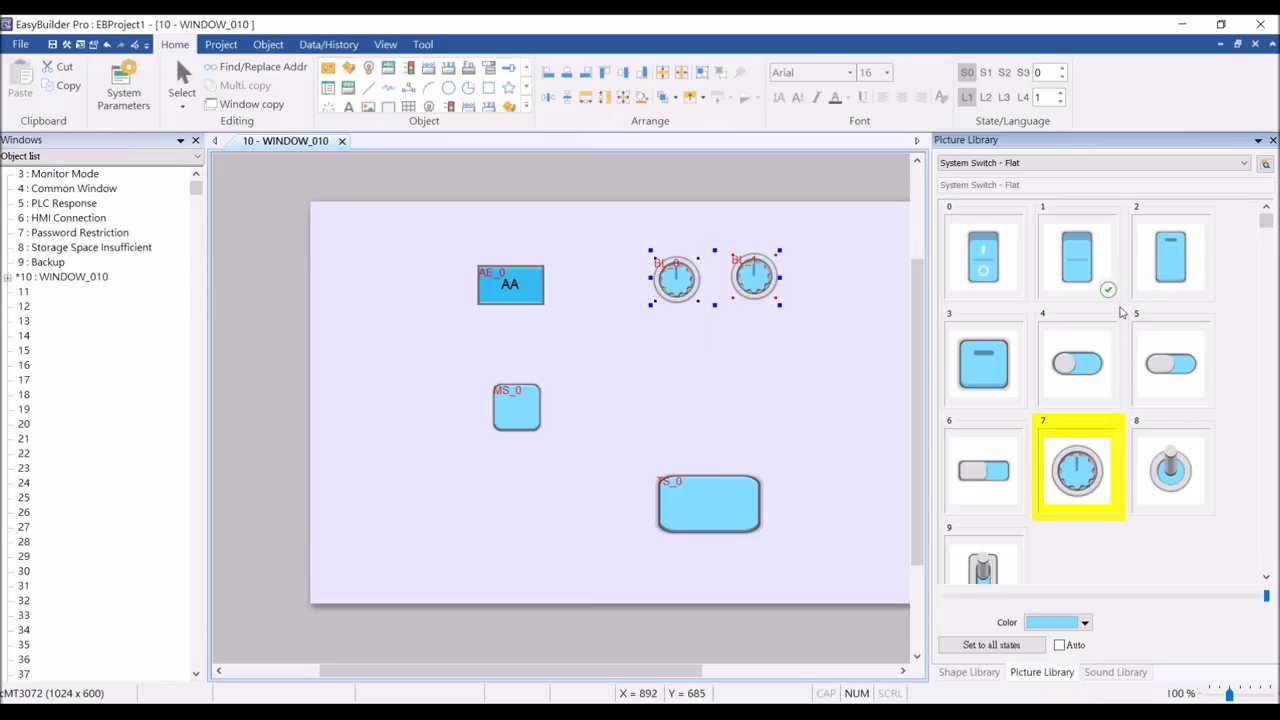
key("ctrl+z")
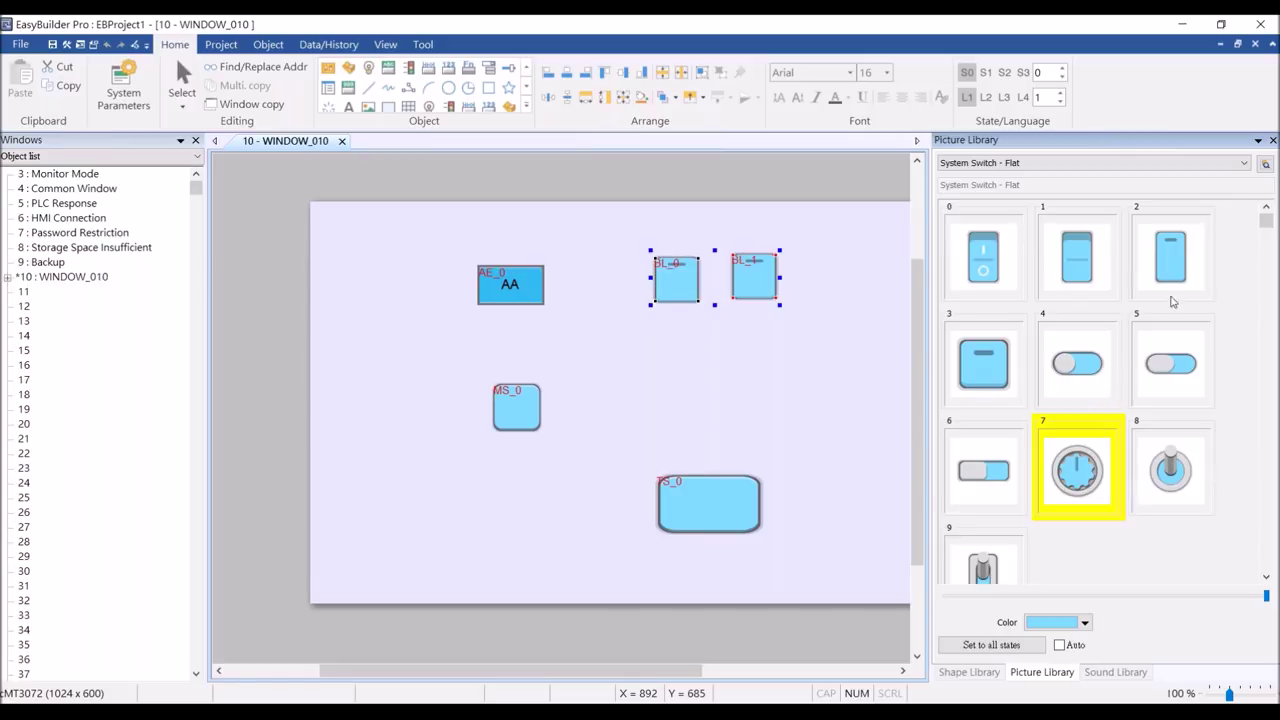
key("ctrl+z")
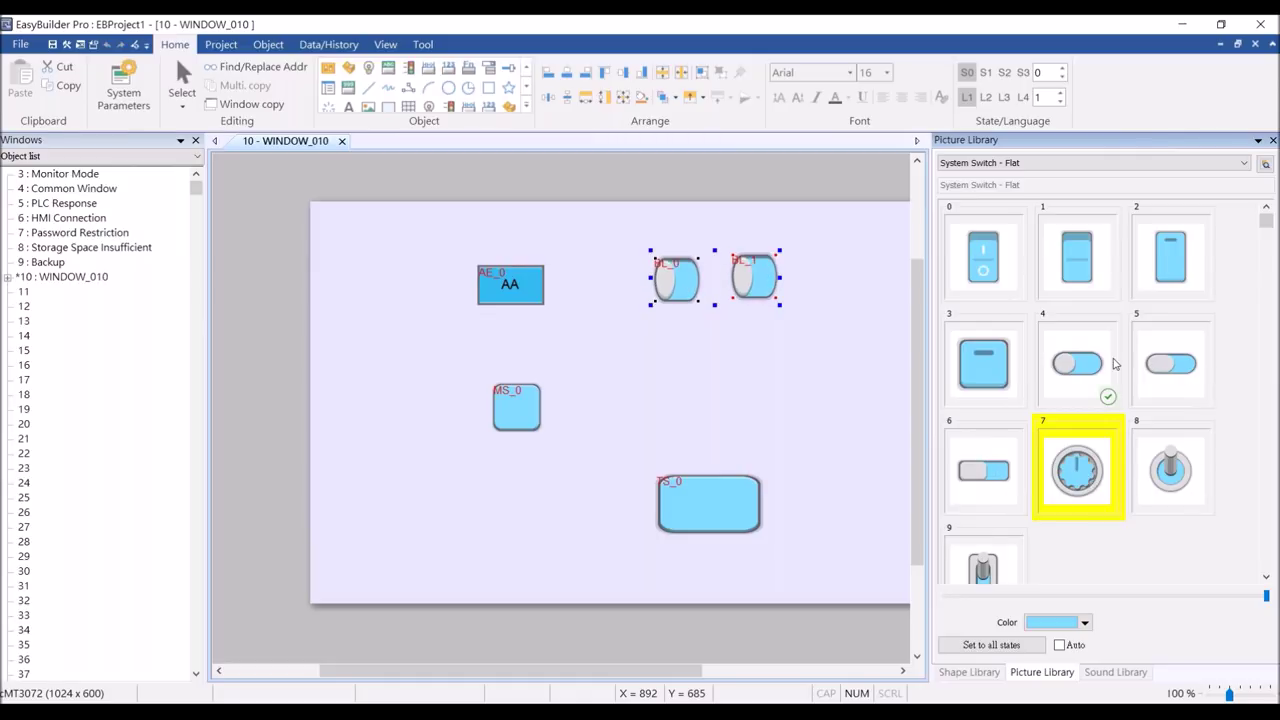
- Recolour the BL_0 and BL_1 dial pictures red and deselect them
left_click(1084, 622)
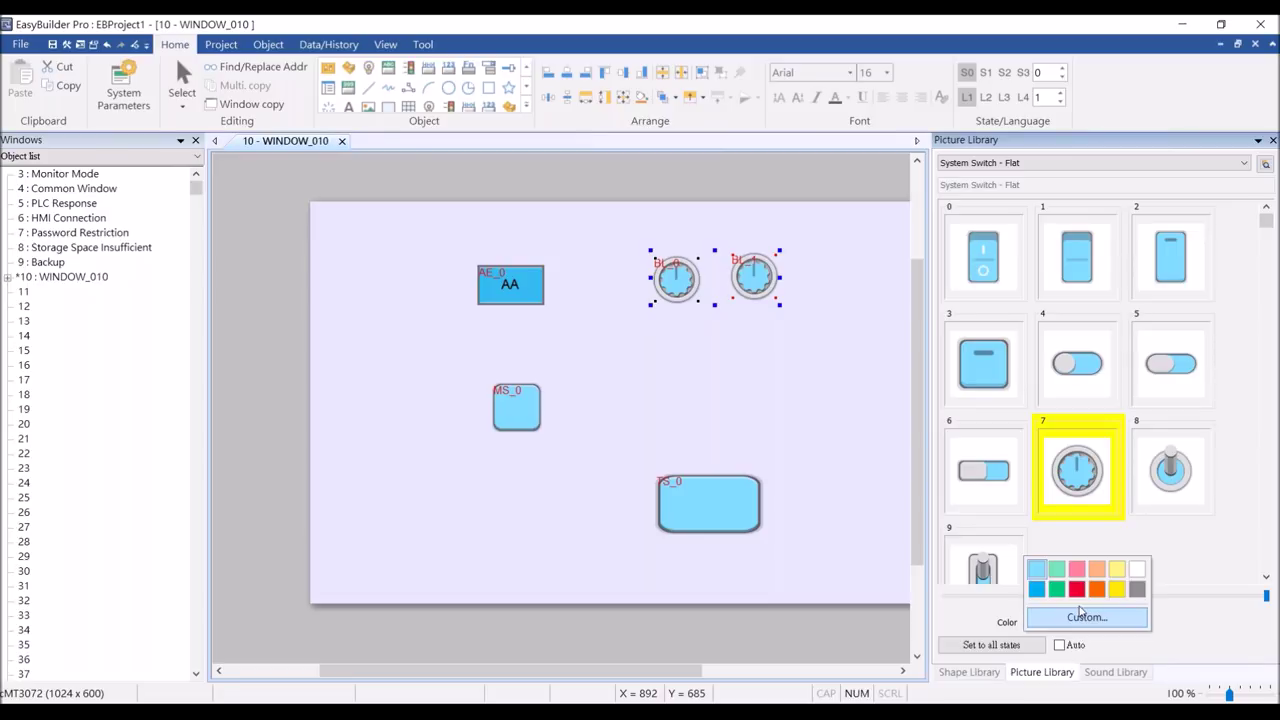
left_click(1045, 575)
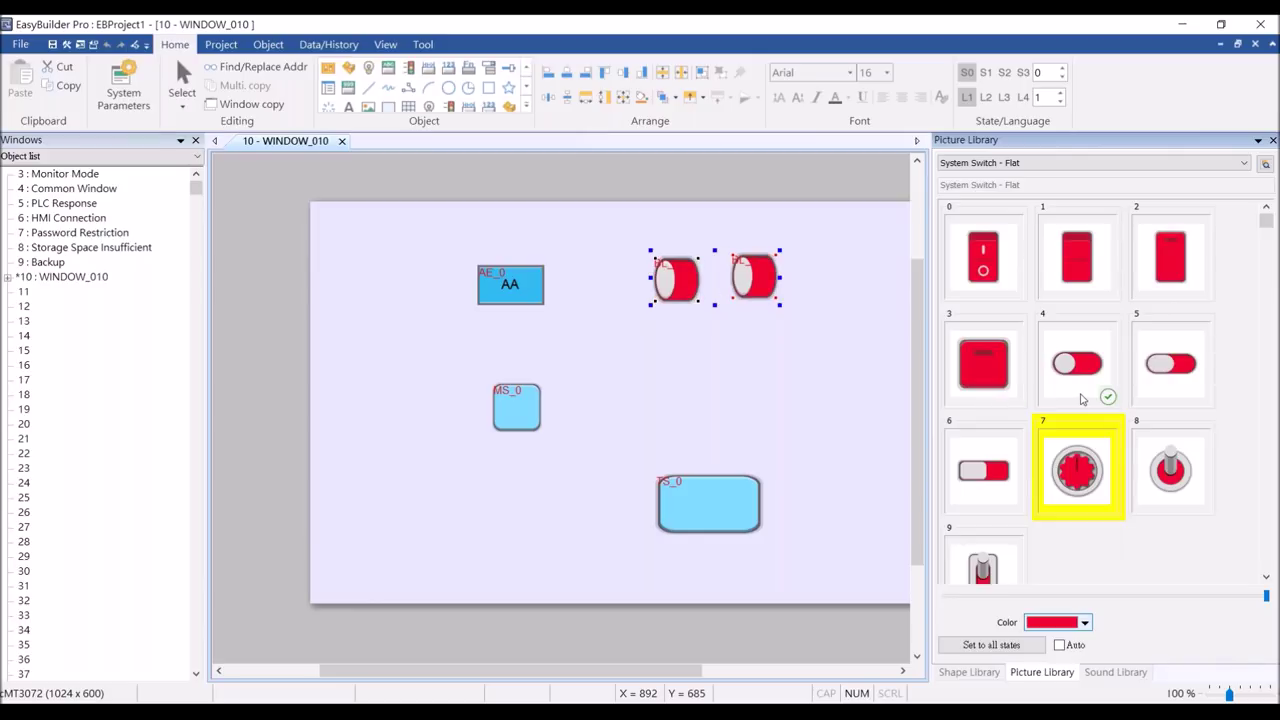
left_click(863, 356)
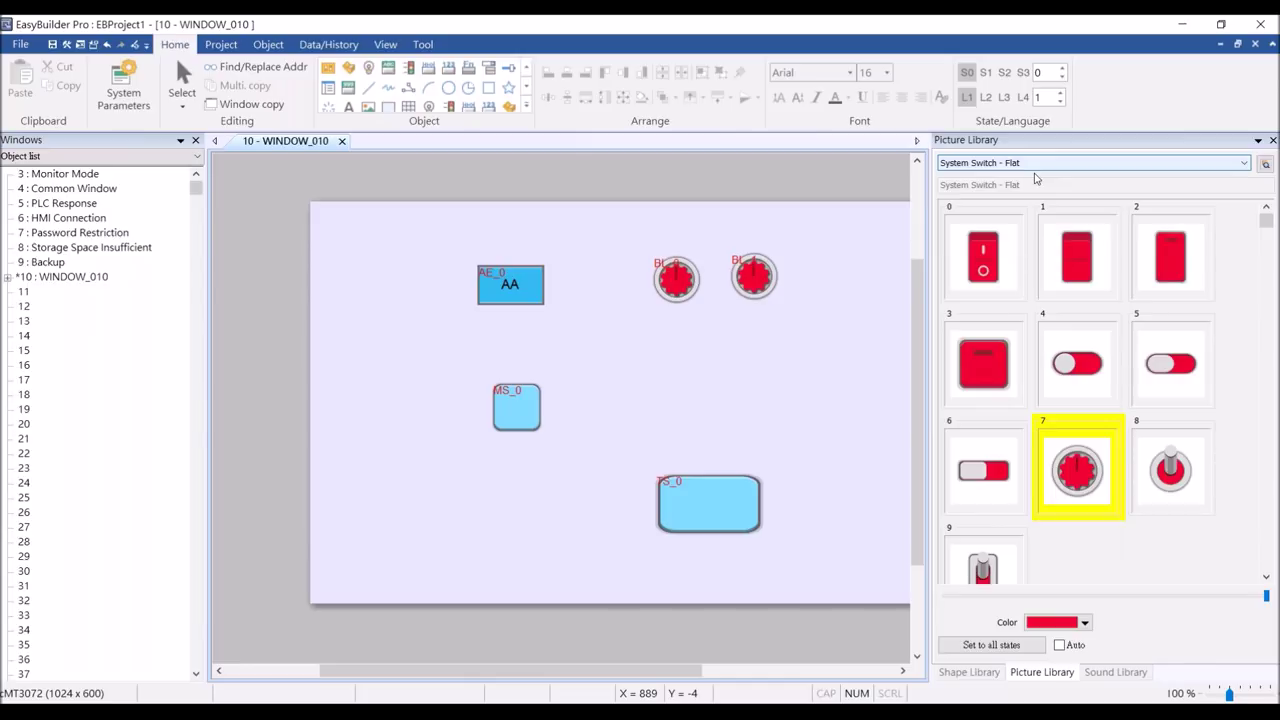
left_click(1057, 462)
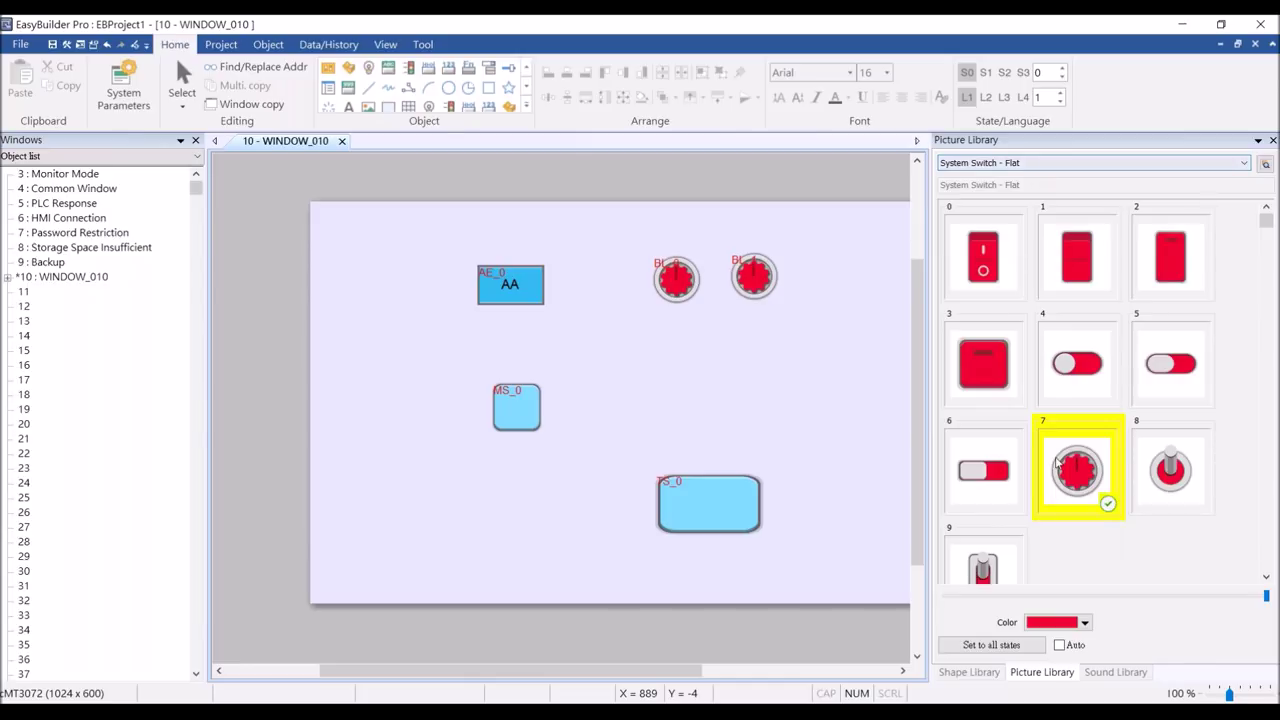
- Place a green System Switch - Flat picture 9 object GP_0 on the window's right side
scroll(1057, 462, "down", 1)
left_click(1084, 622)
left_click(1060, 590)
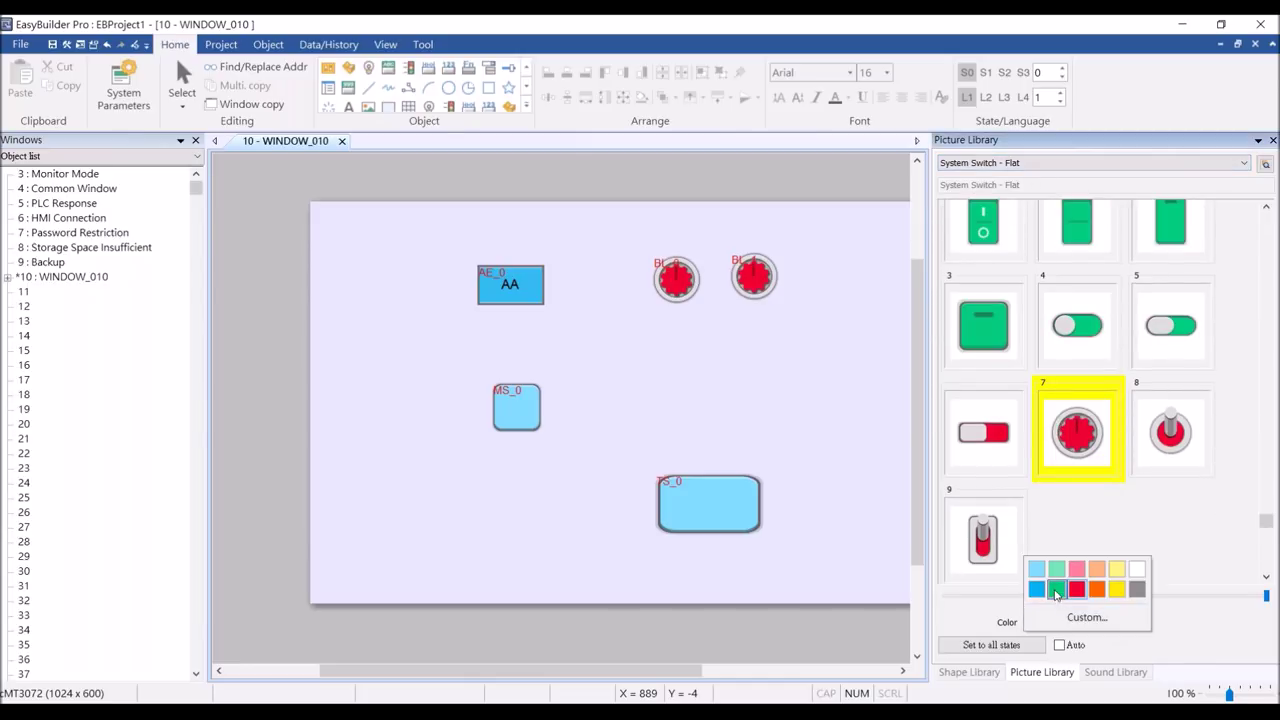
left_click(993, 535)
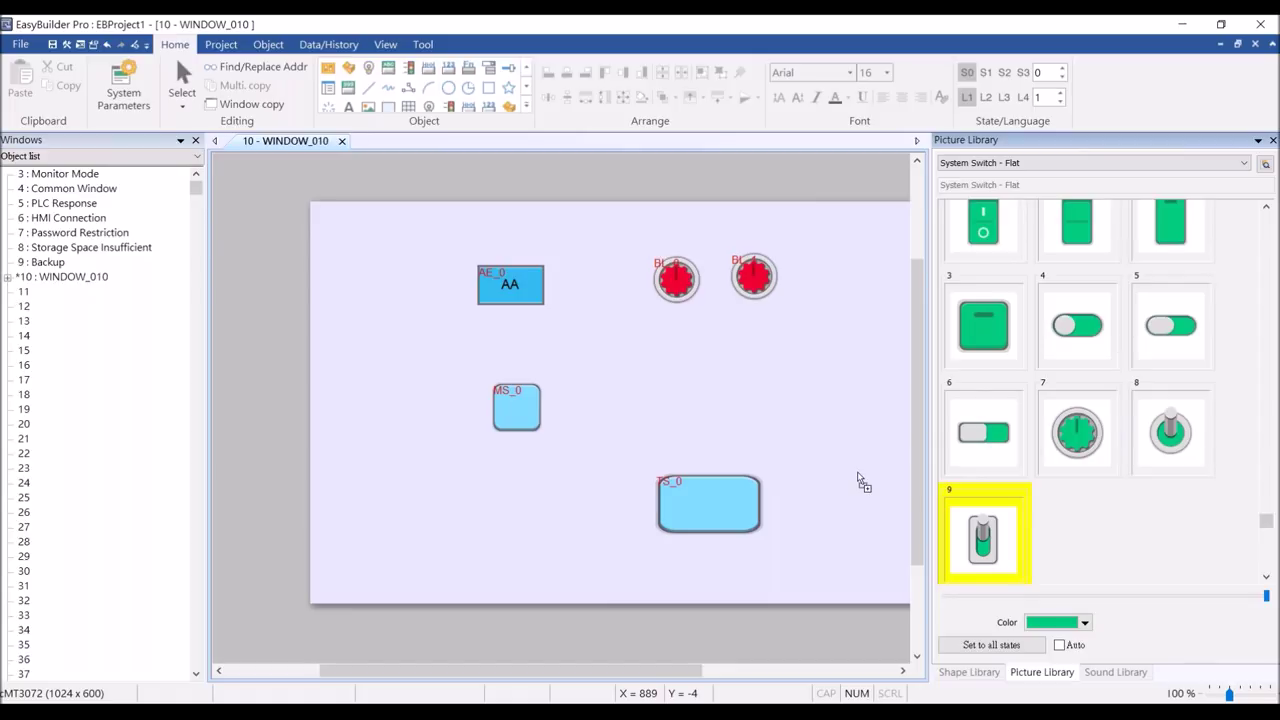
left_click(795, 390)
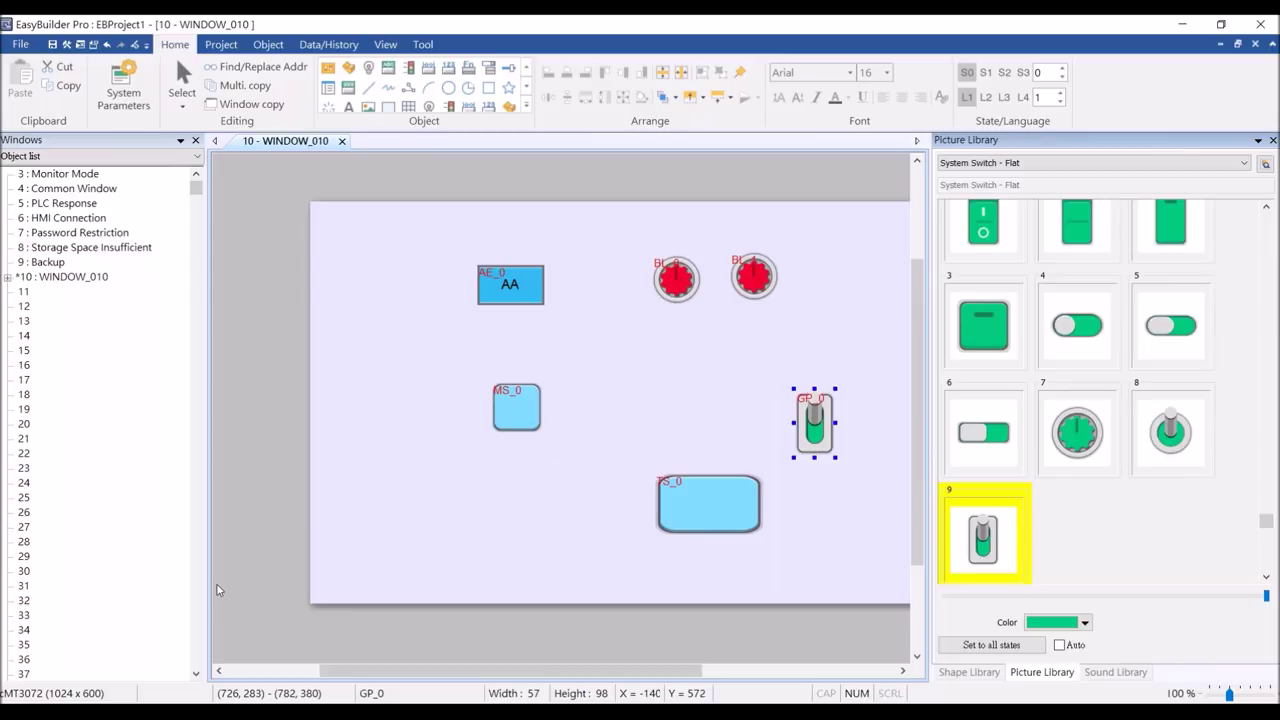
mouse_move(250, 714)
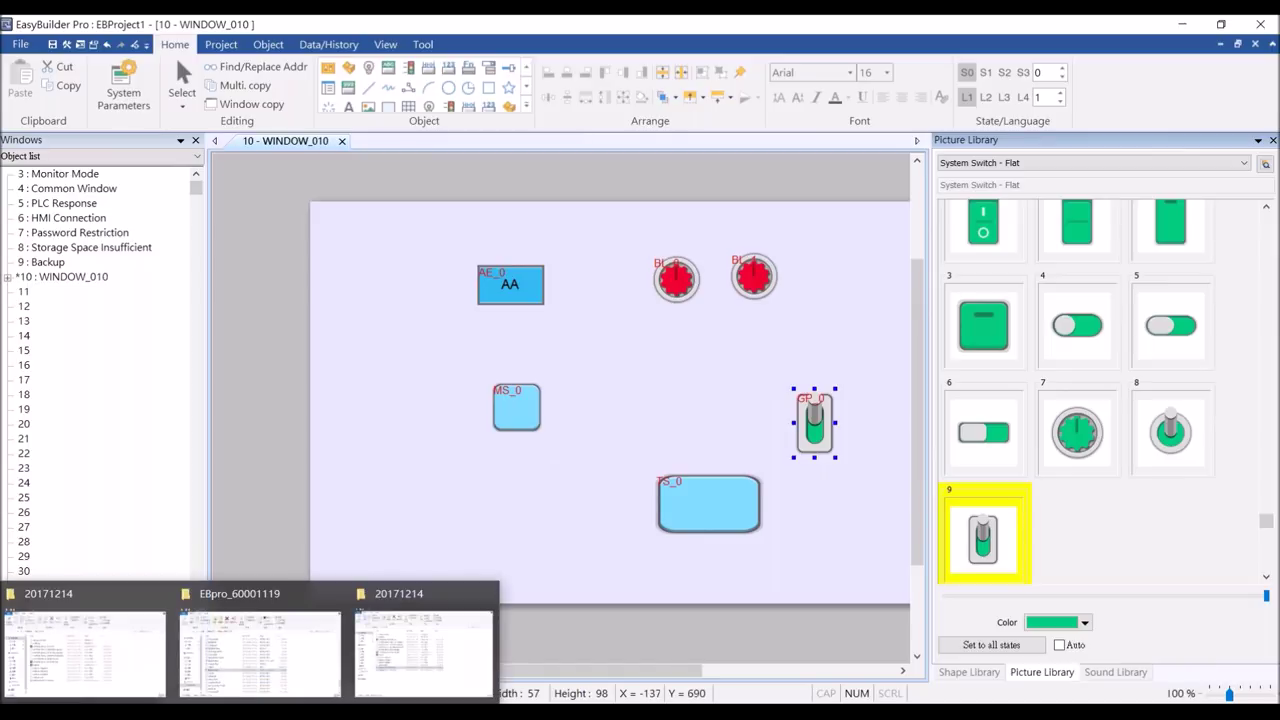
mouse_move(258, 690)
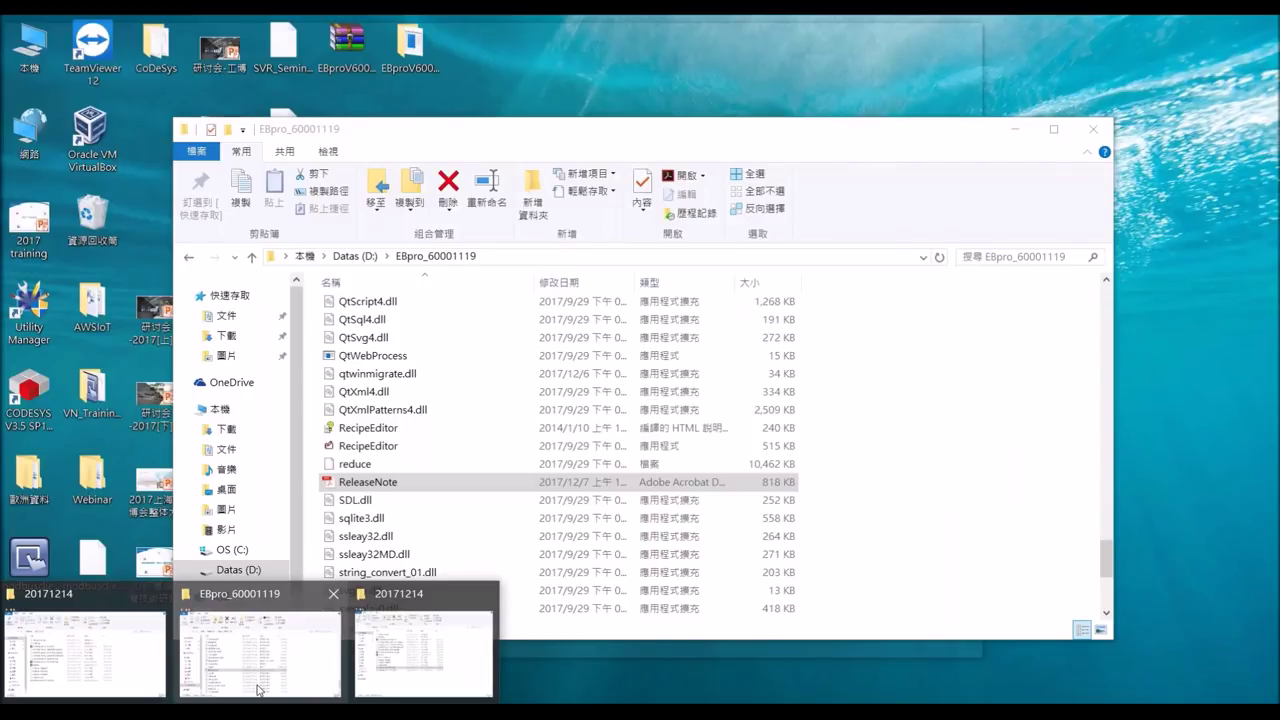
- Preview the open Explorer folders and bring the WebinarE_20171214_EB6 PowerPoint presentation to the front
mouse_move(128, 670)
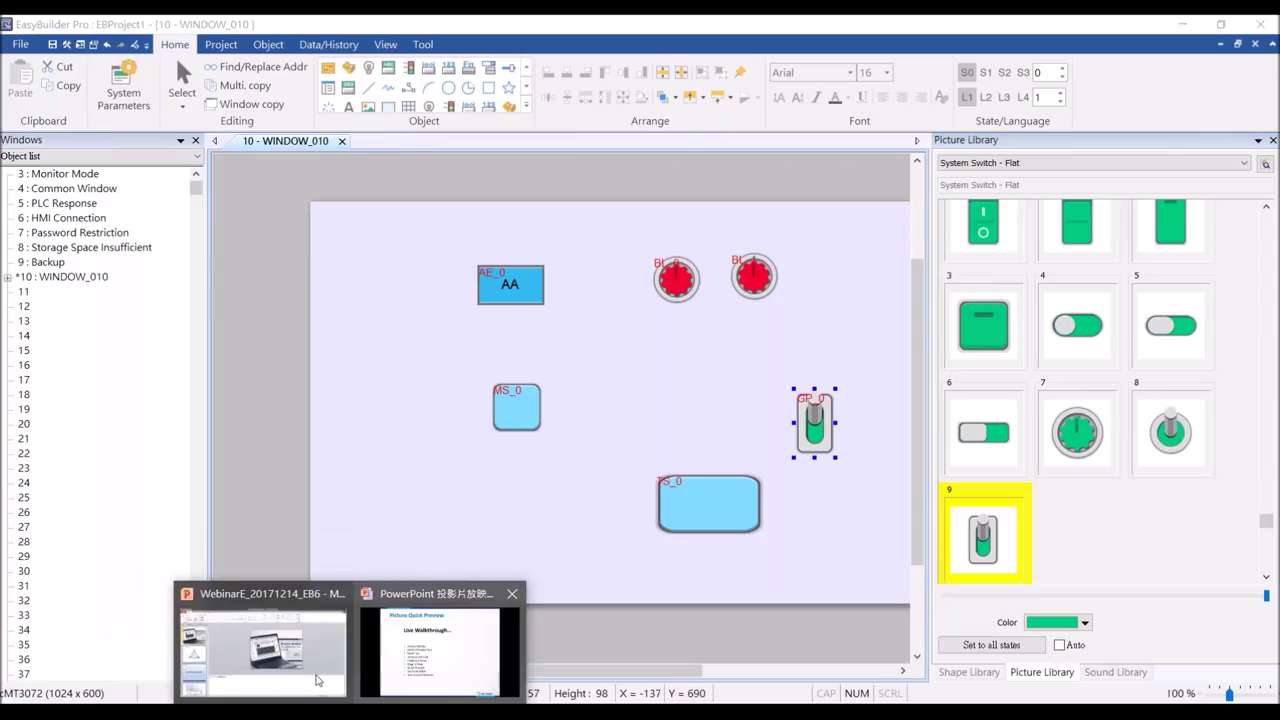
left_click(440, 655)
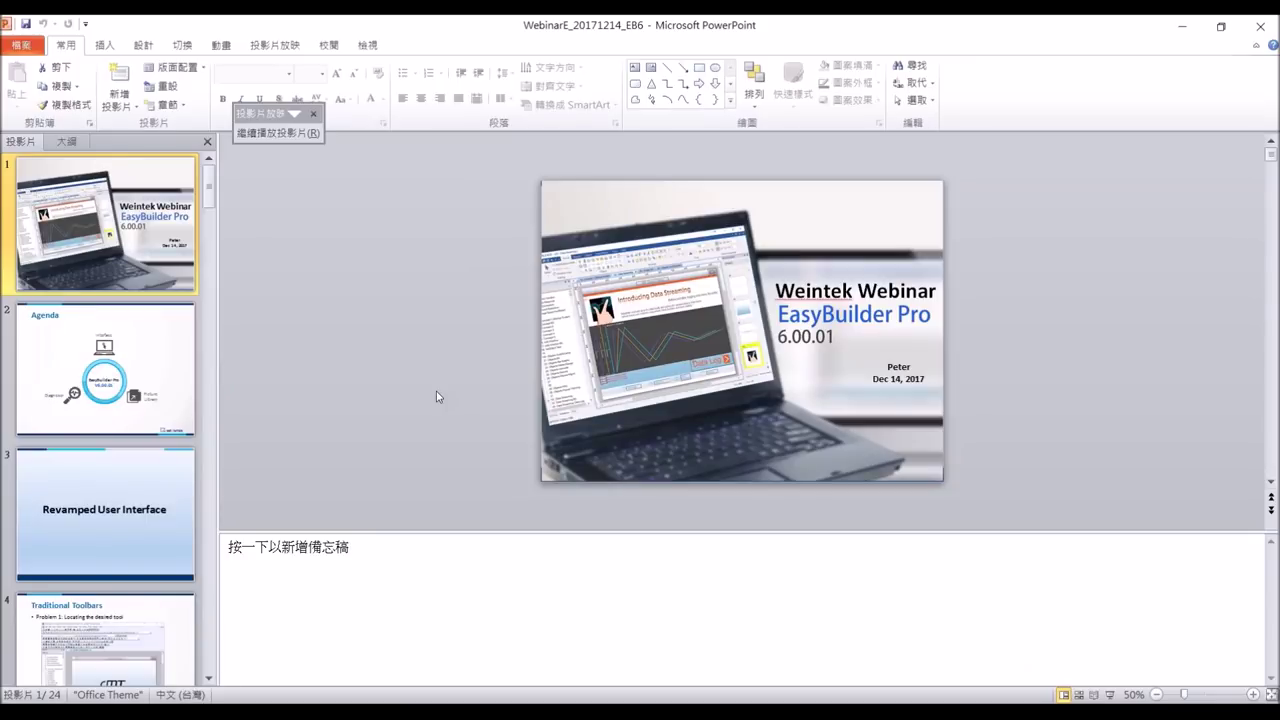
- Copy the Picture Library icon from the Agenda slide (slide 2)
key("Page_Down")
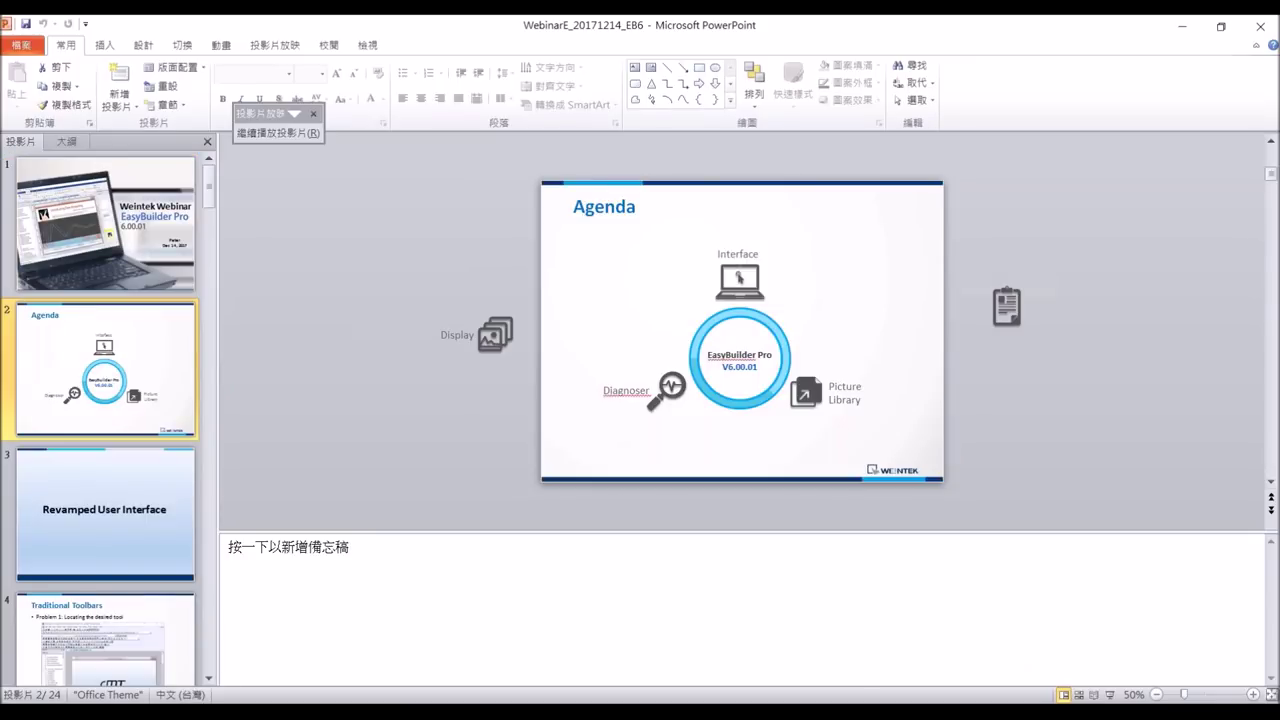
left_click(805, 389)
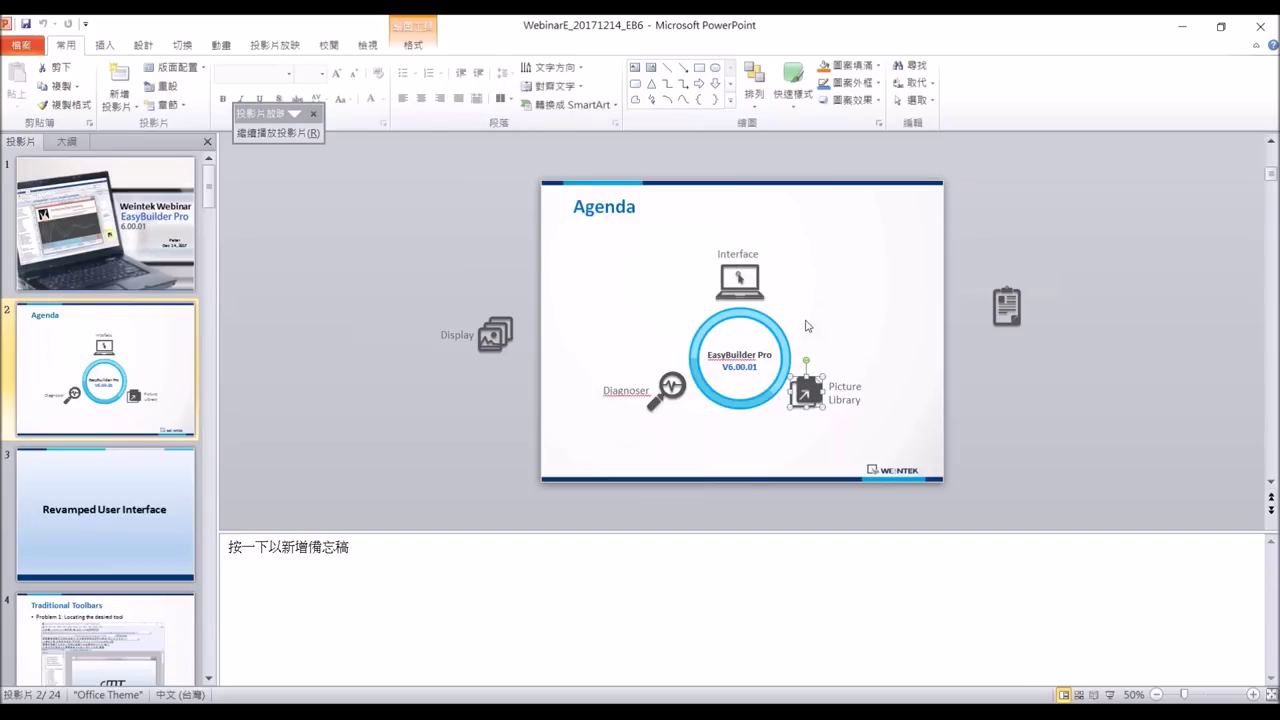
key("ctrl+c")
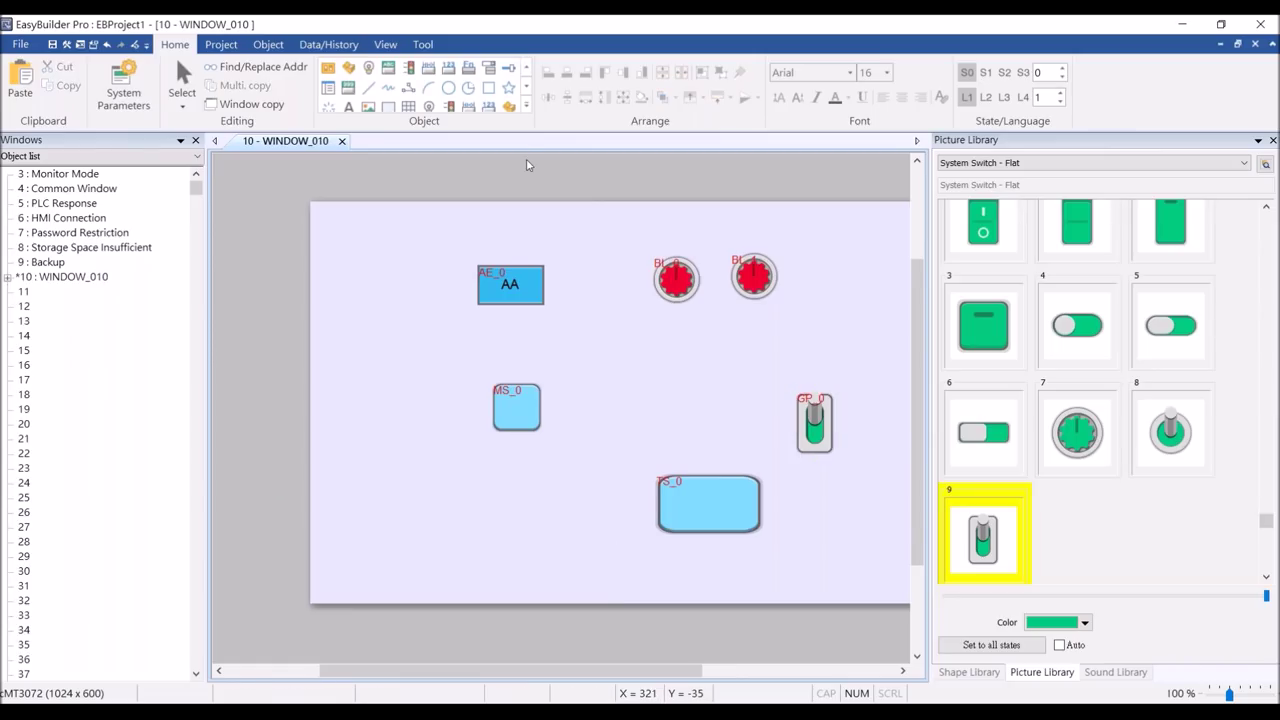
- Paste the copied icon at 100% as picture object GP_1, stored as library item 31
left_click(19, 85)
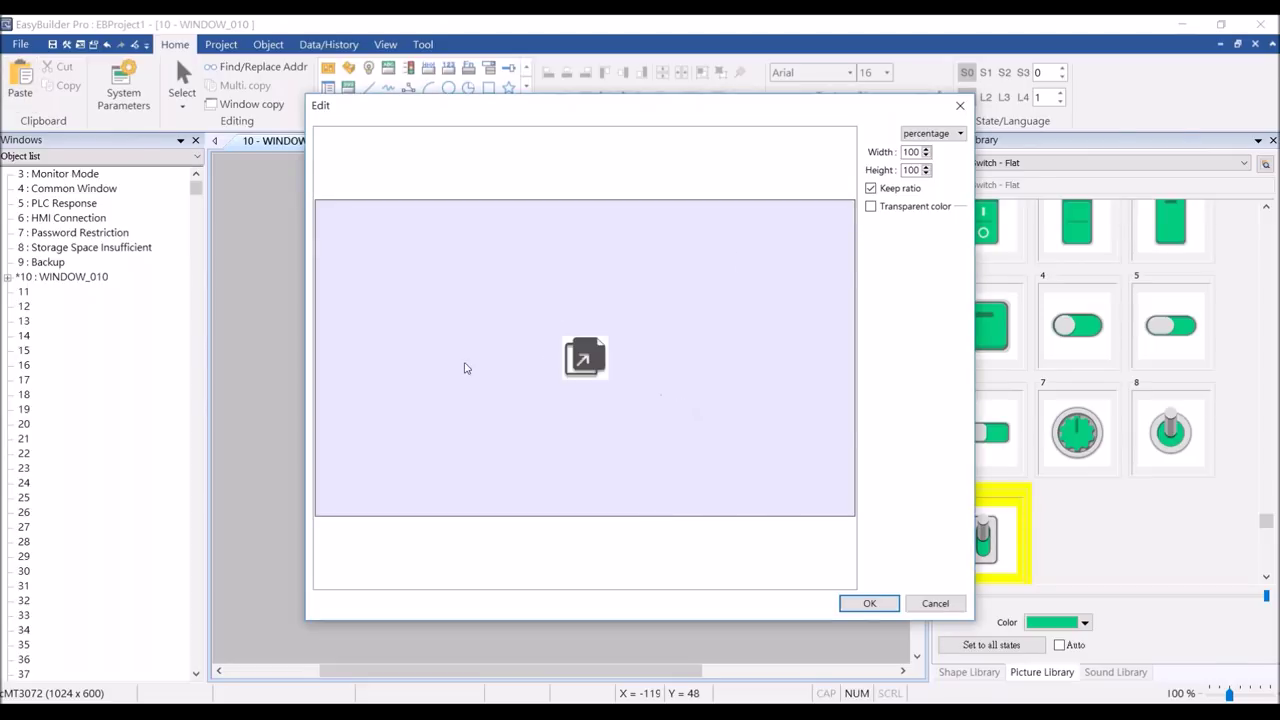
left_click_drag(530, 114, 505, 113)
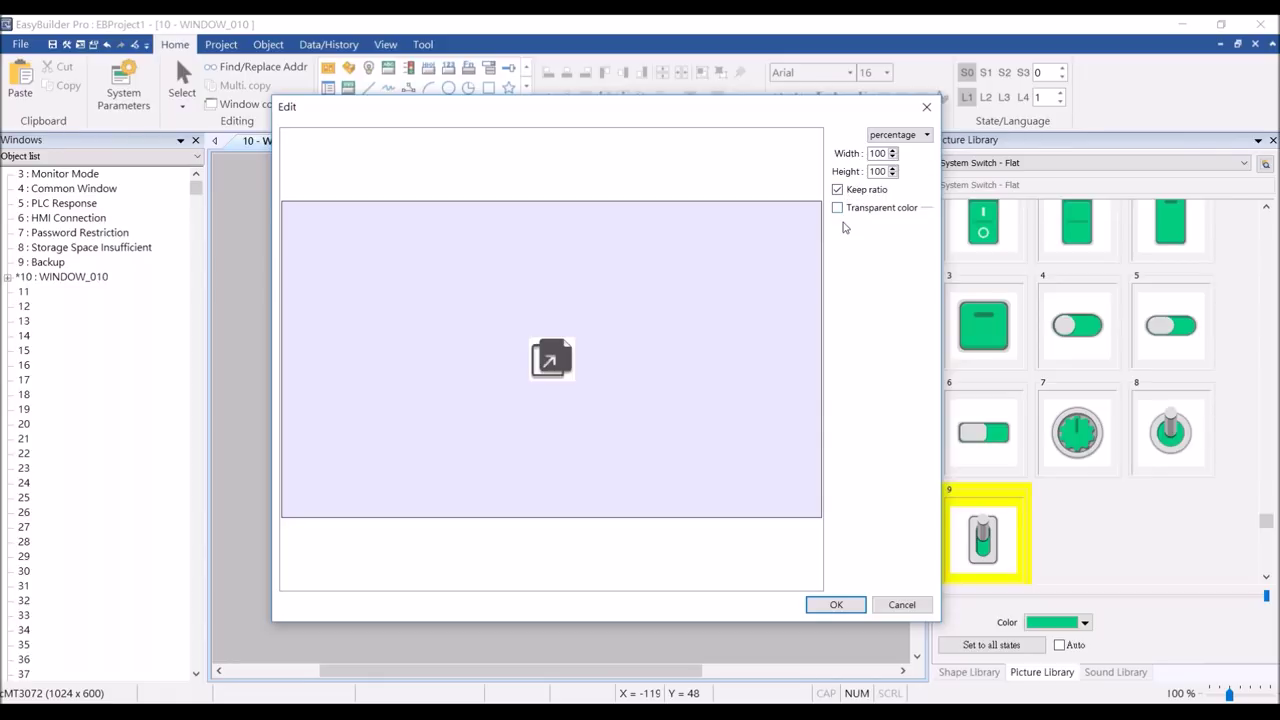
left_click(838, 605)
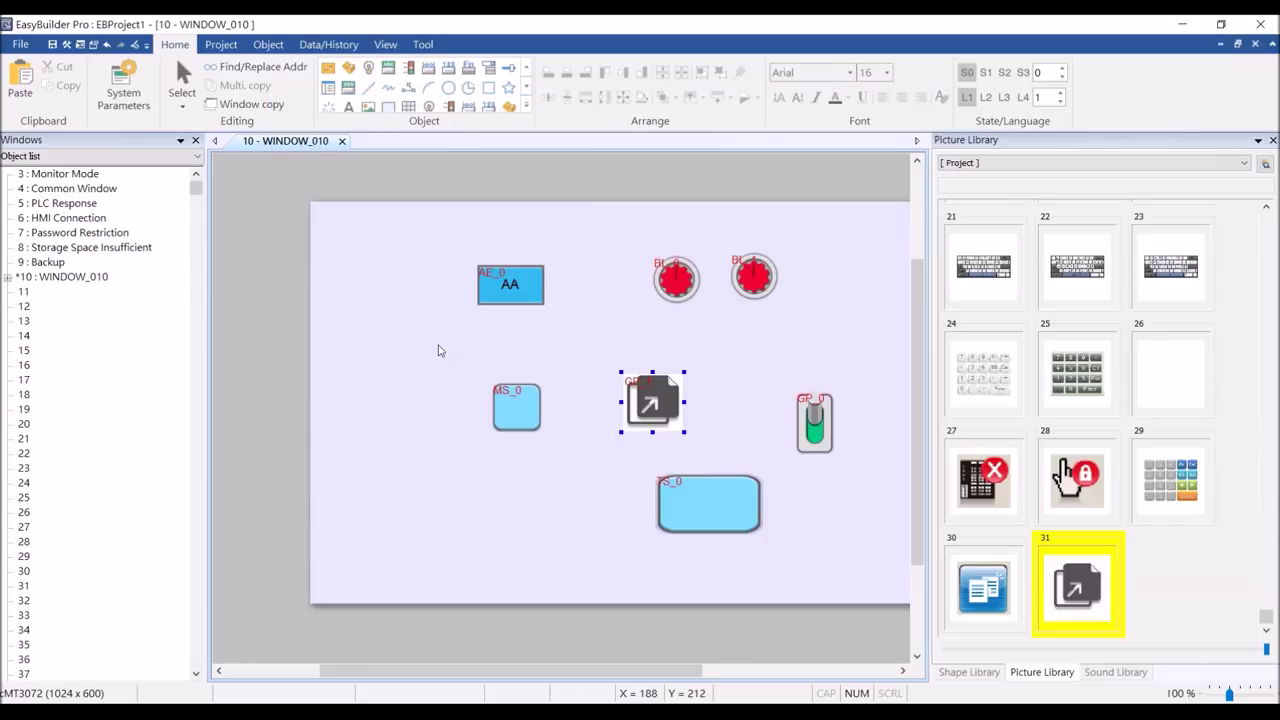
left_click(405, 539)
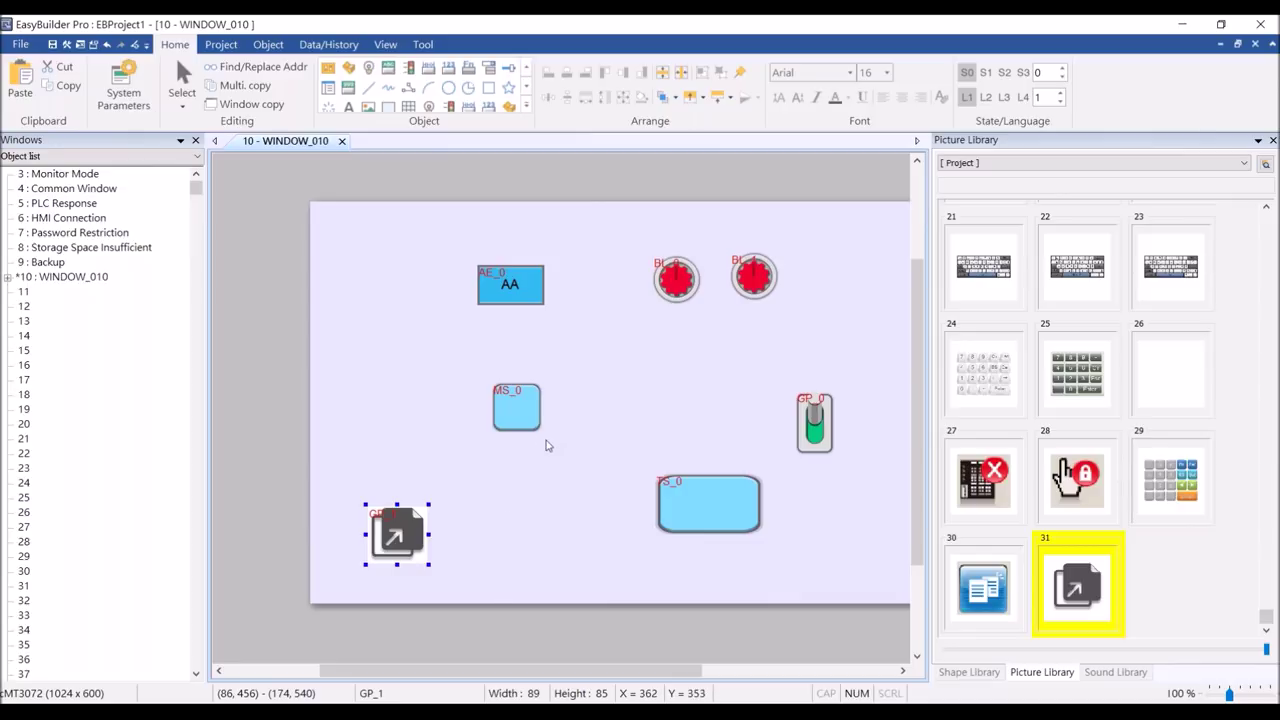
- Move MS_0 lower, left of TS_0, keeping the picture library set to Project
left_click_drag(511, 396, 572, 522)
left_click(1226, 163)
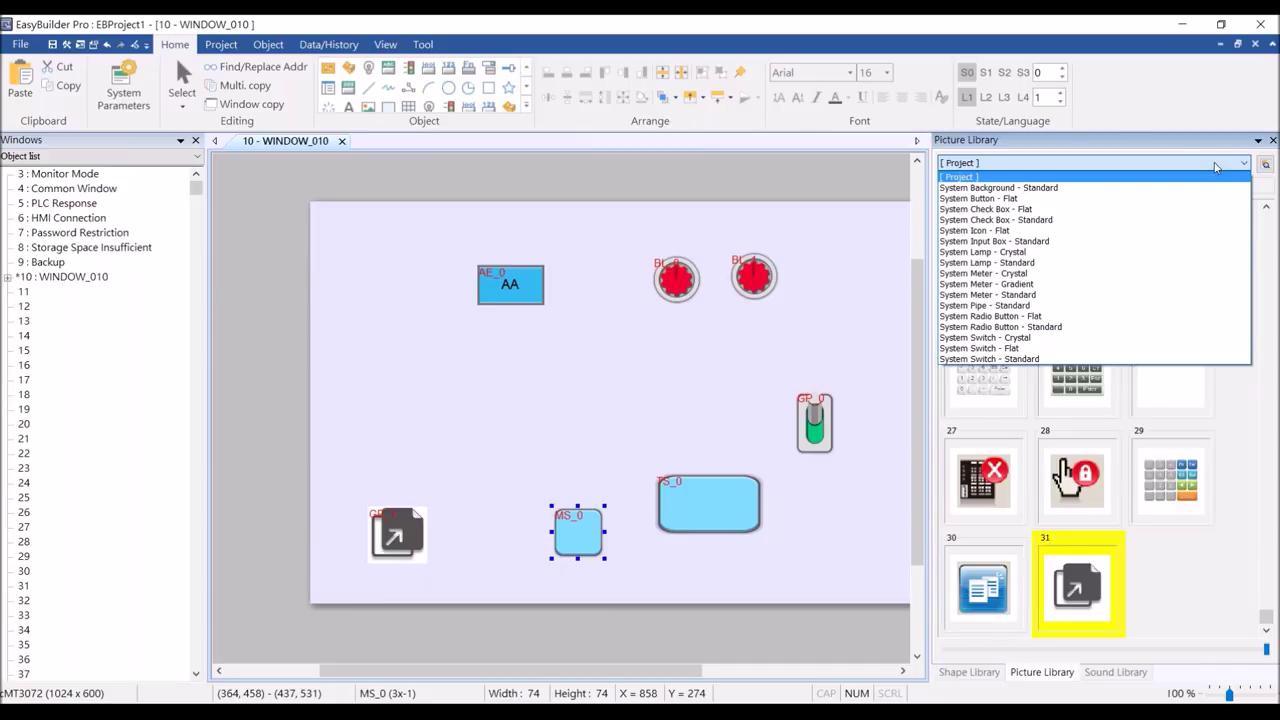
left_click(1216, 166)
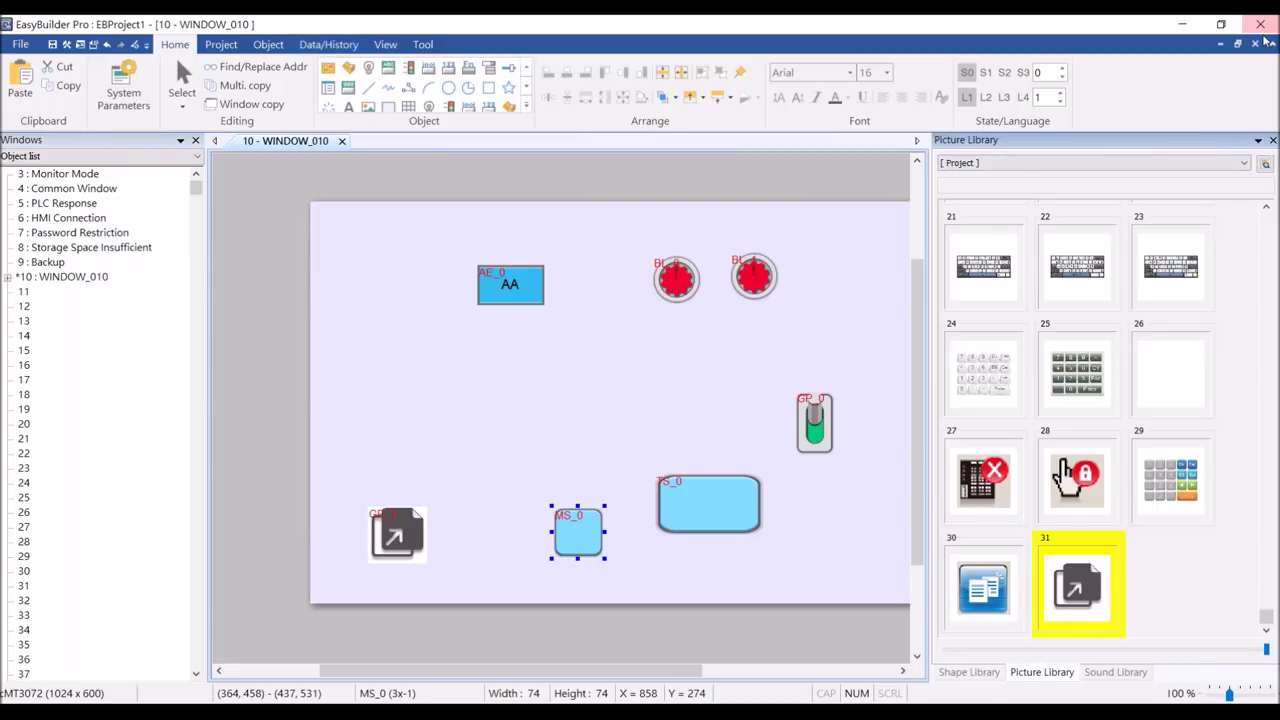
- Open the Browse libraries dialog and scroll through the installed picture libraries
left_click(1263, 165)
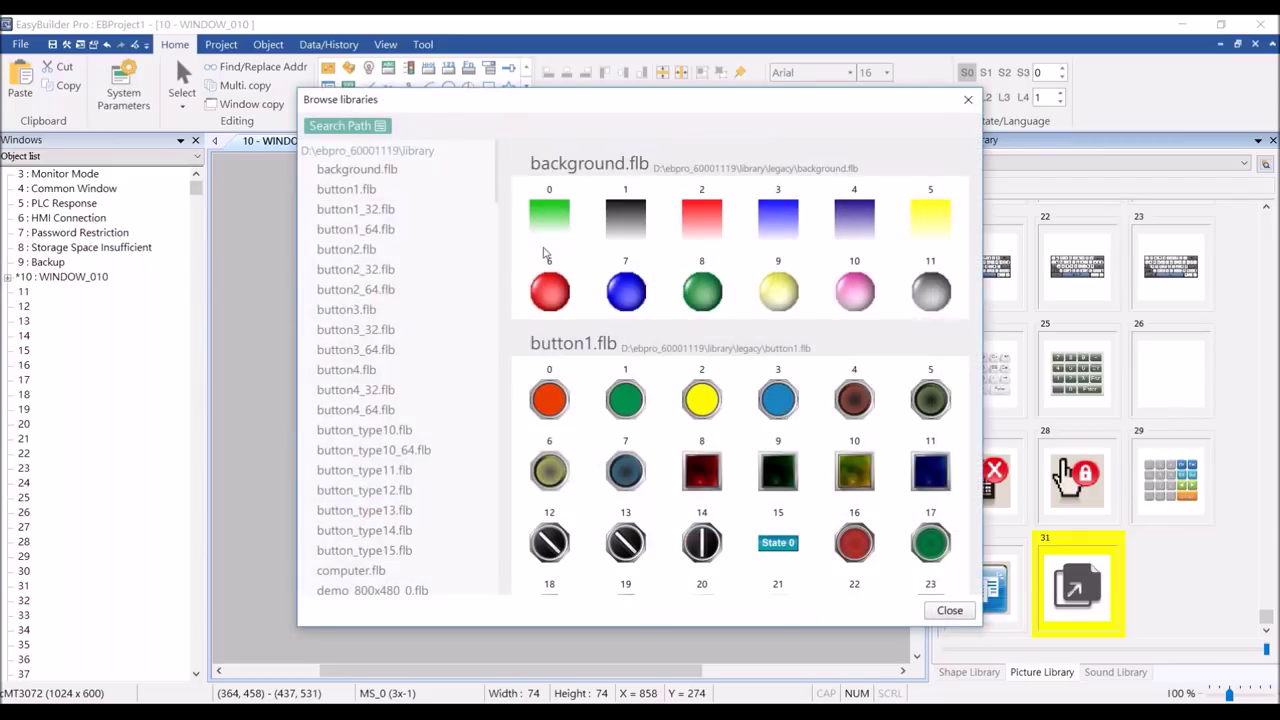
scroll(437, 391, "down", 8)
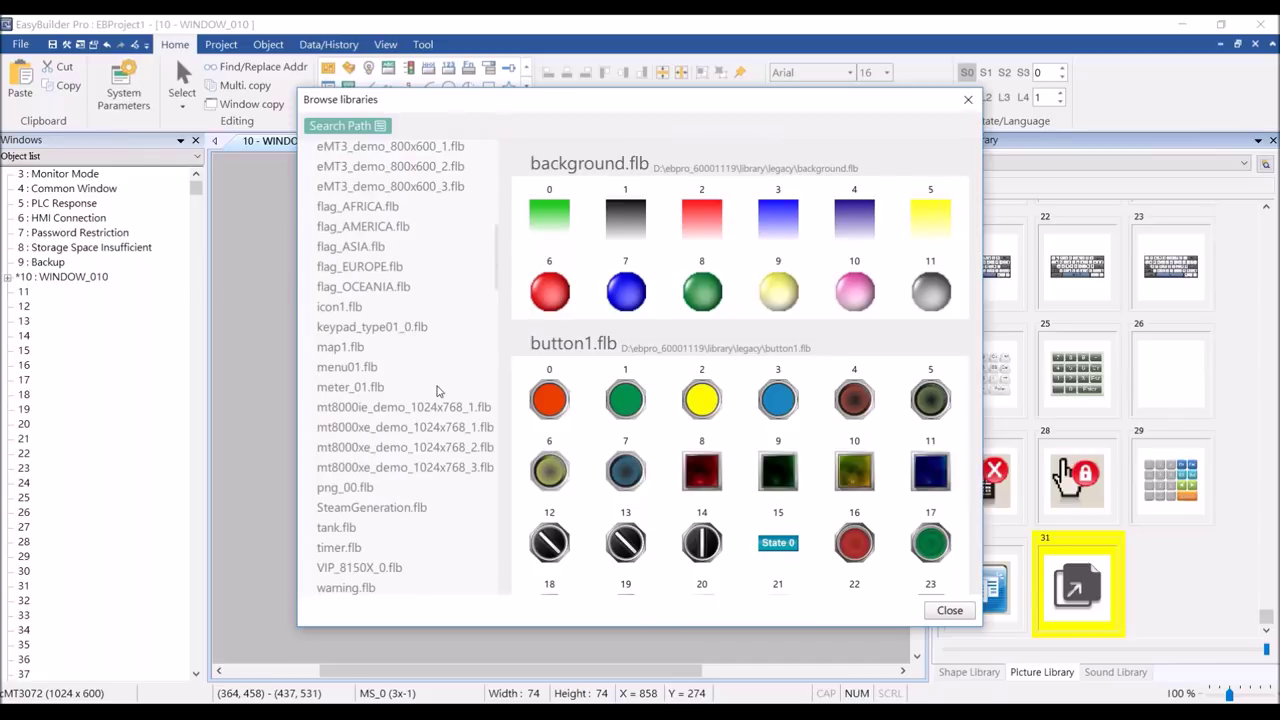
scroll(437, 391, "down", 10)
scroll(437, 365, "up", 5)
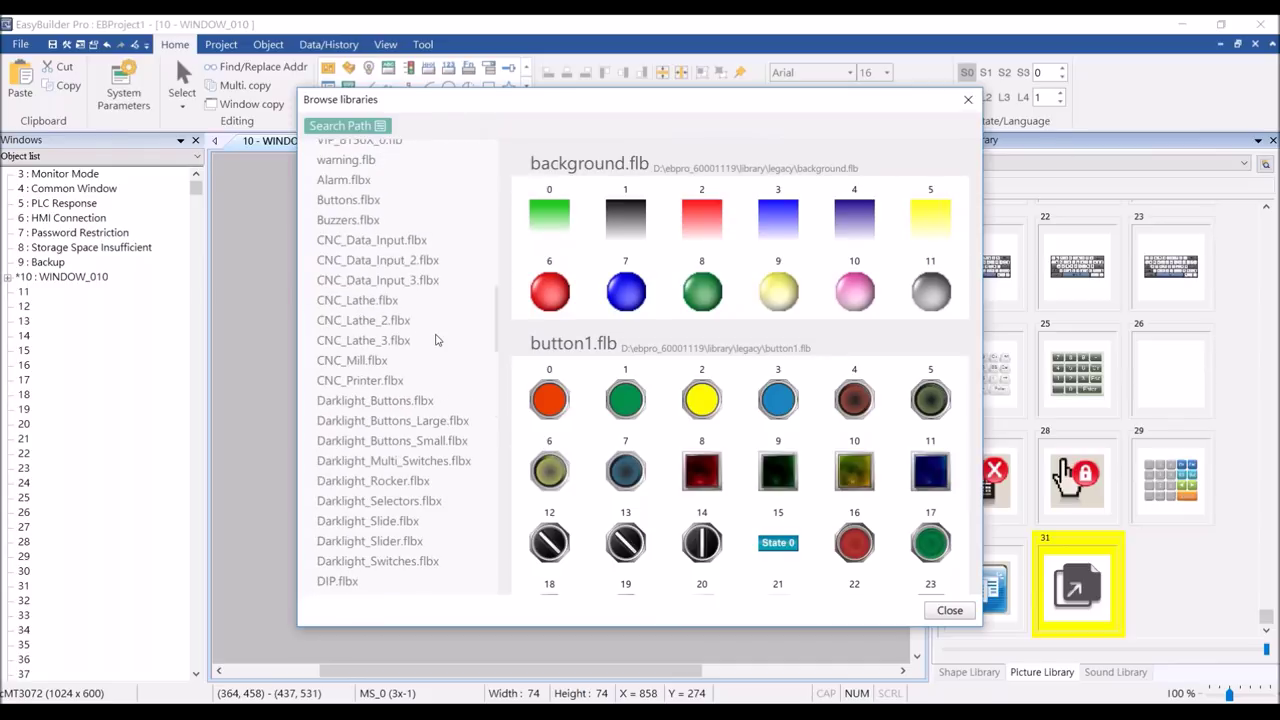
scroll(437, 340, "up", 4)
scroll(400, 440, "down", 1)
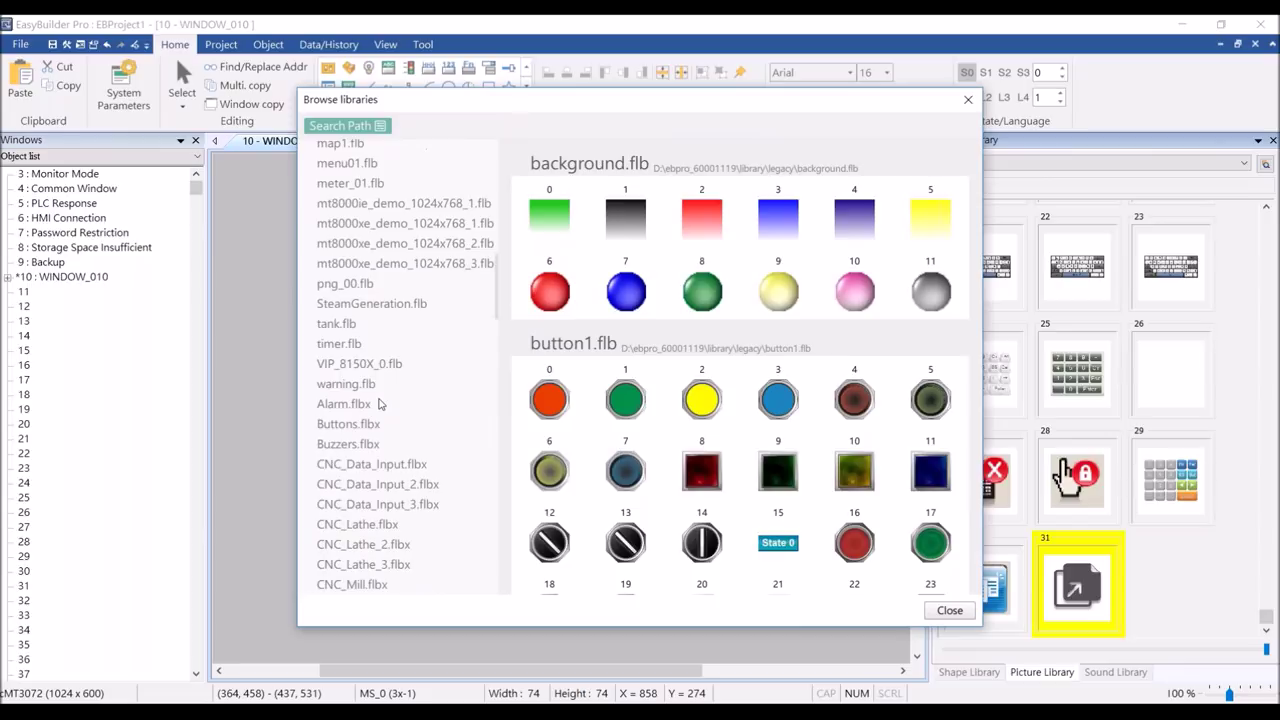
- Preview the Alarm.flbx picture library, then the Valves_2.flbx library
left_click(378, 406)
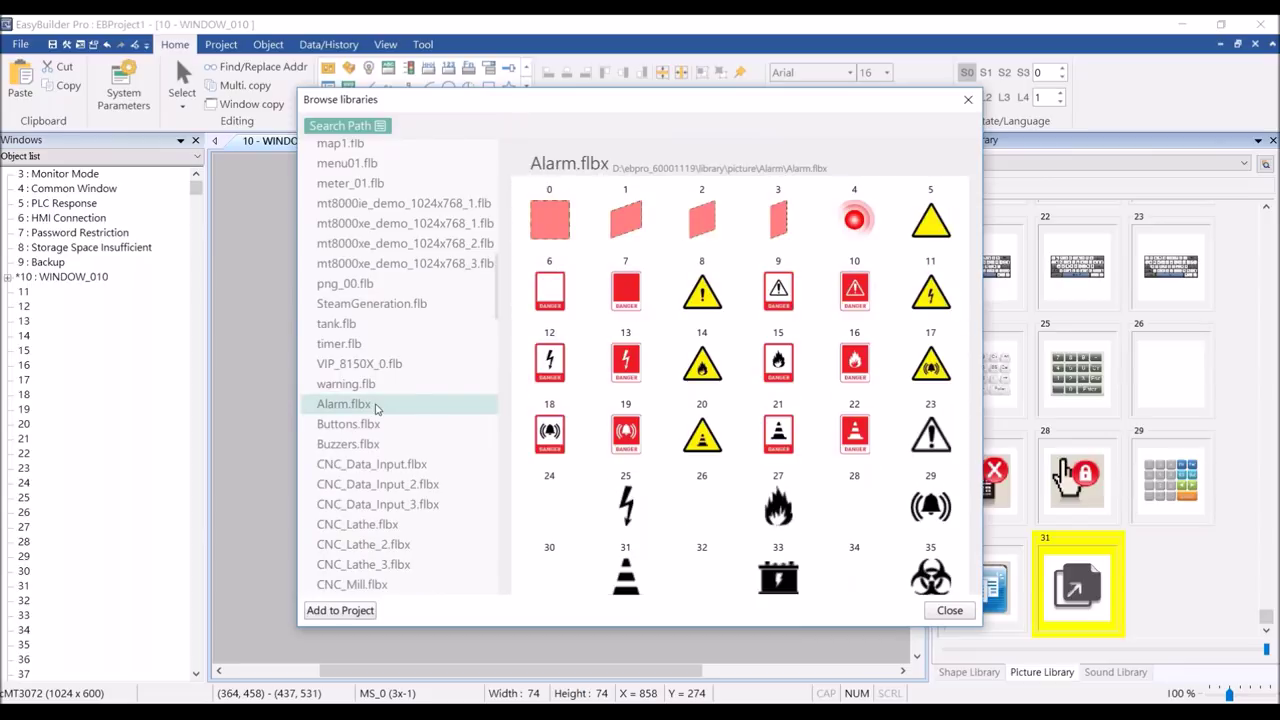
scroll(424, 339, "down", 2)
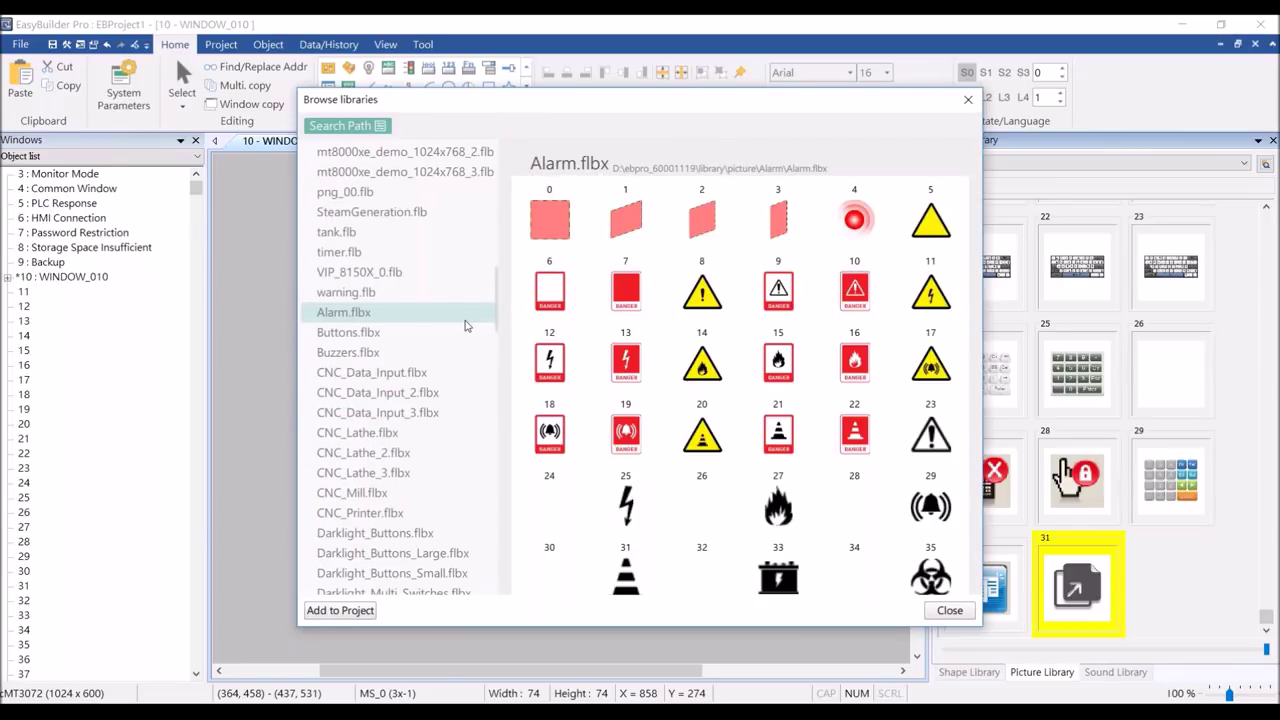
scroll(422, 344, "down", 4)
scroll(417, 360, "down", 5)
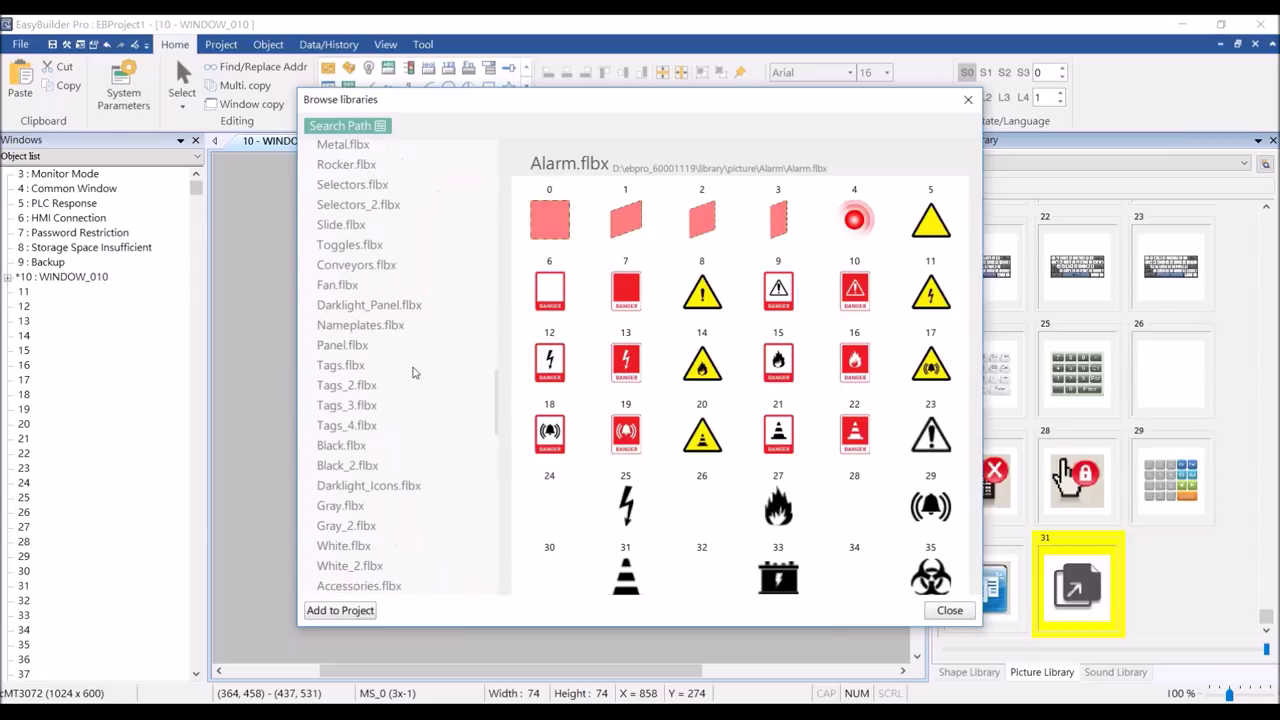
scroll(413, 372, "down", 8)
scroll(413, 372, "down", 5)
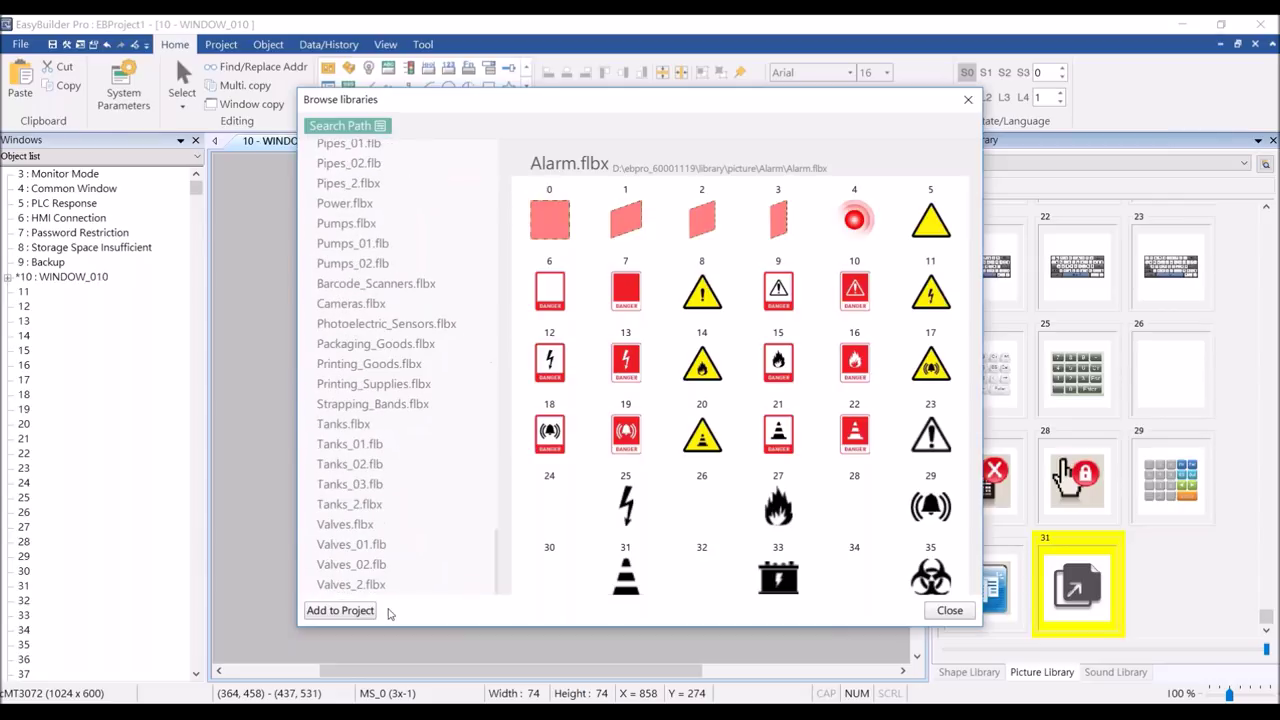
left_click(360, 585)
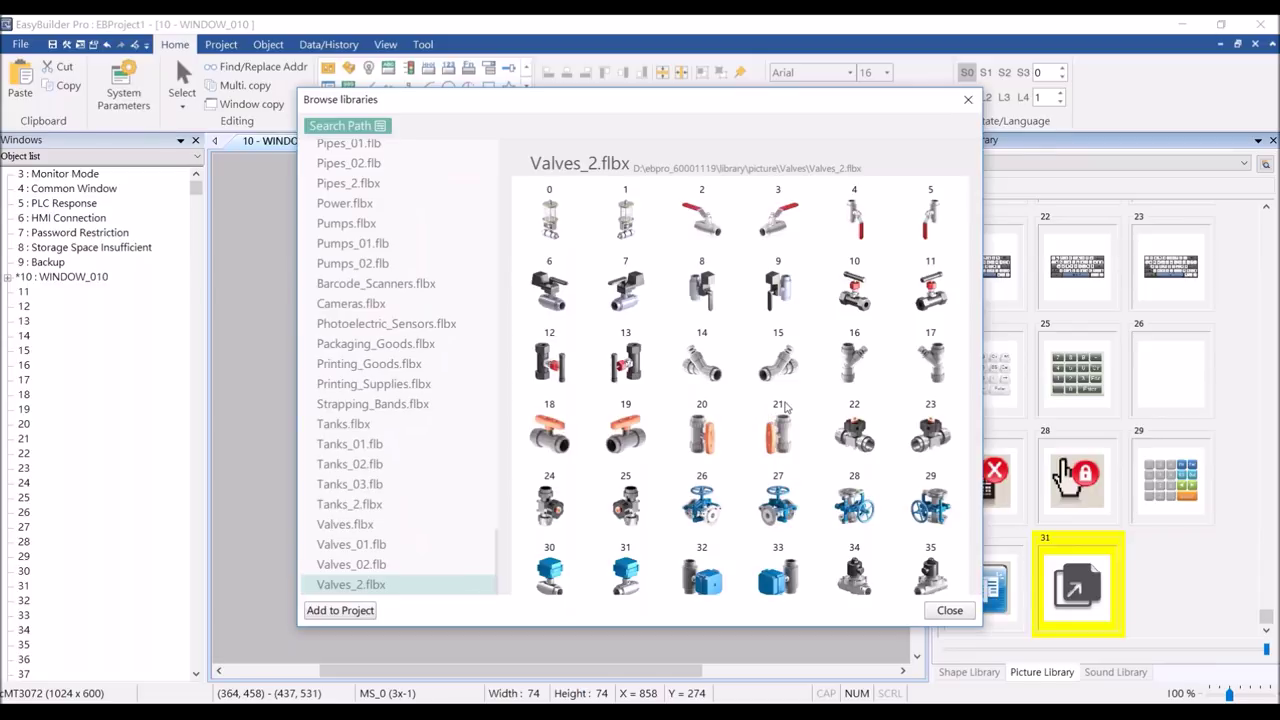
- Scroll back to the top of the library list and shift the dialog slightly right
scroll(786, 386, "up", 1)
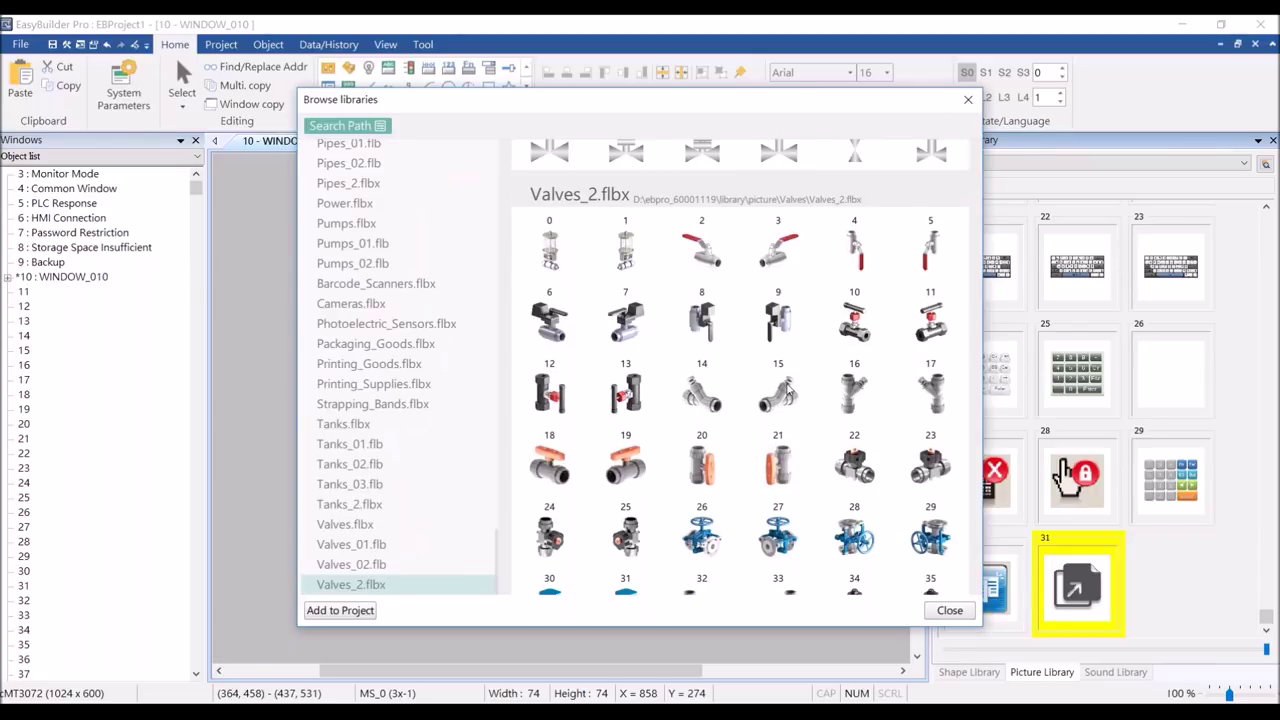
scroll(787, 387, "up", 2)
scroll(787, 388, "up", 3)
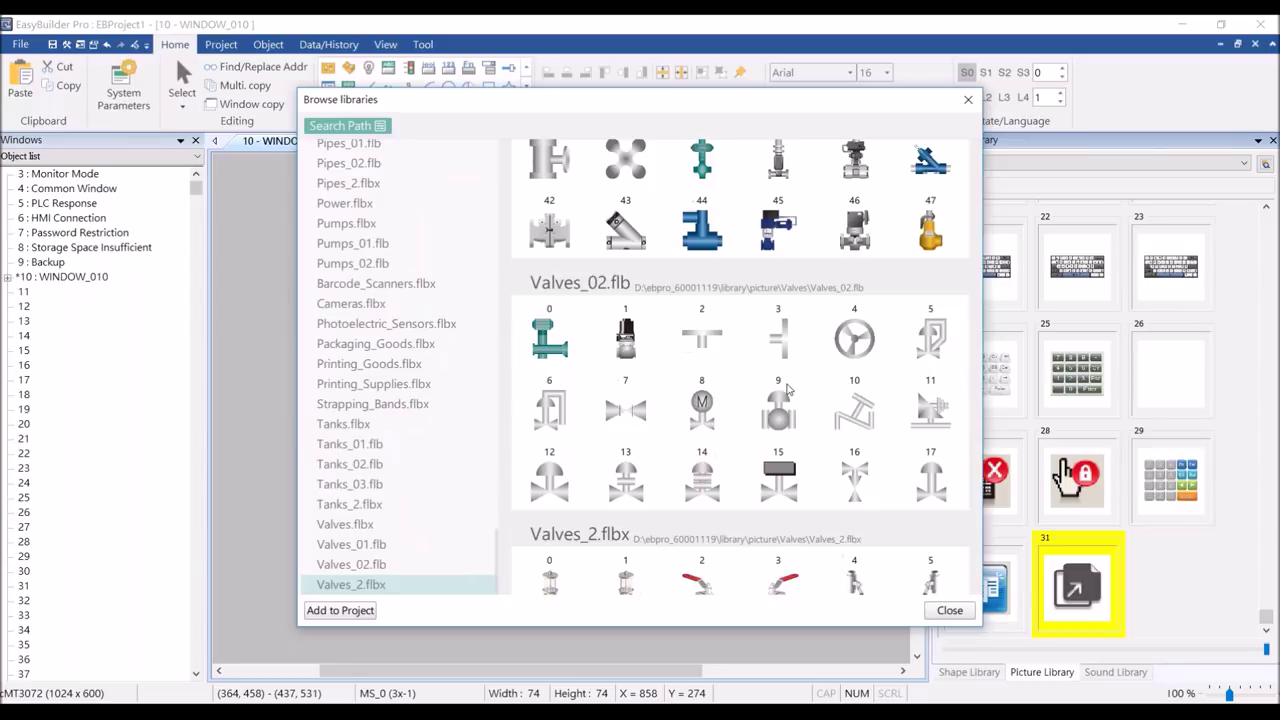
scroll(786, 388, "up", 1)
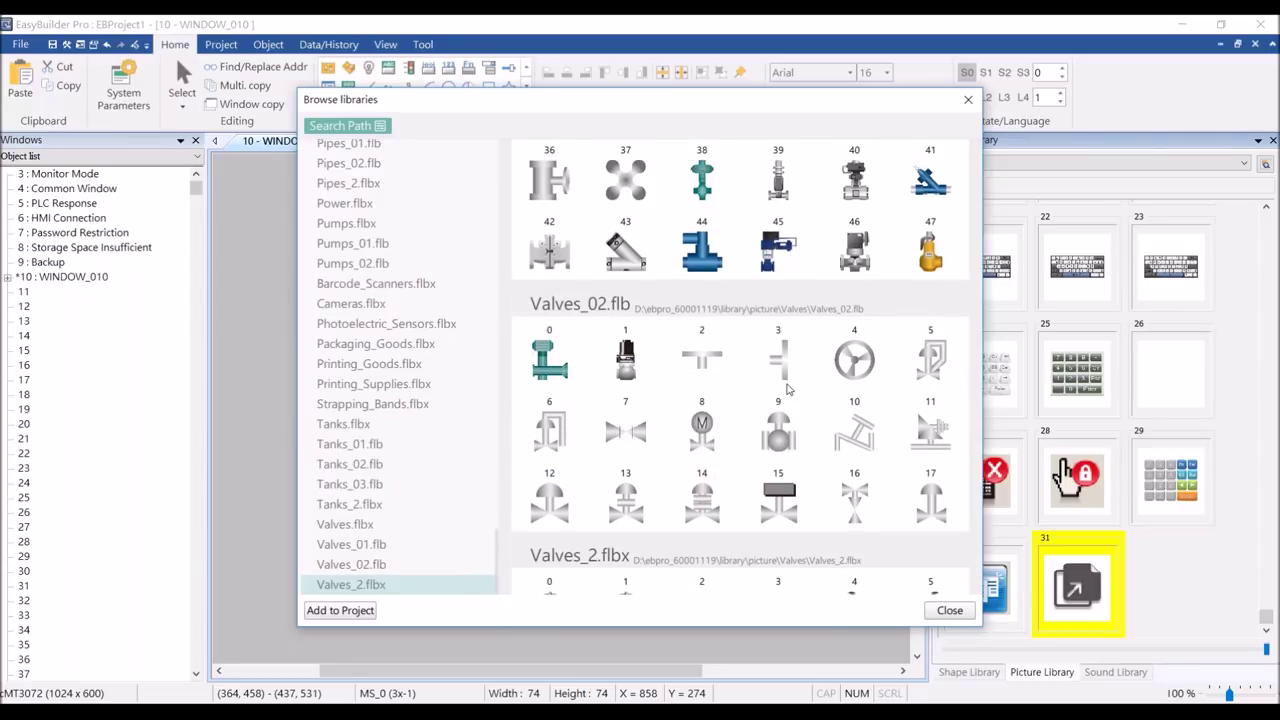
scroll(787, 388, "up", 1)
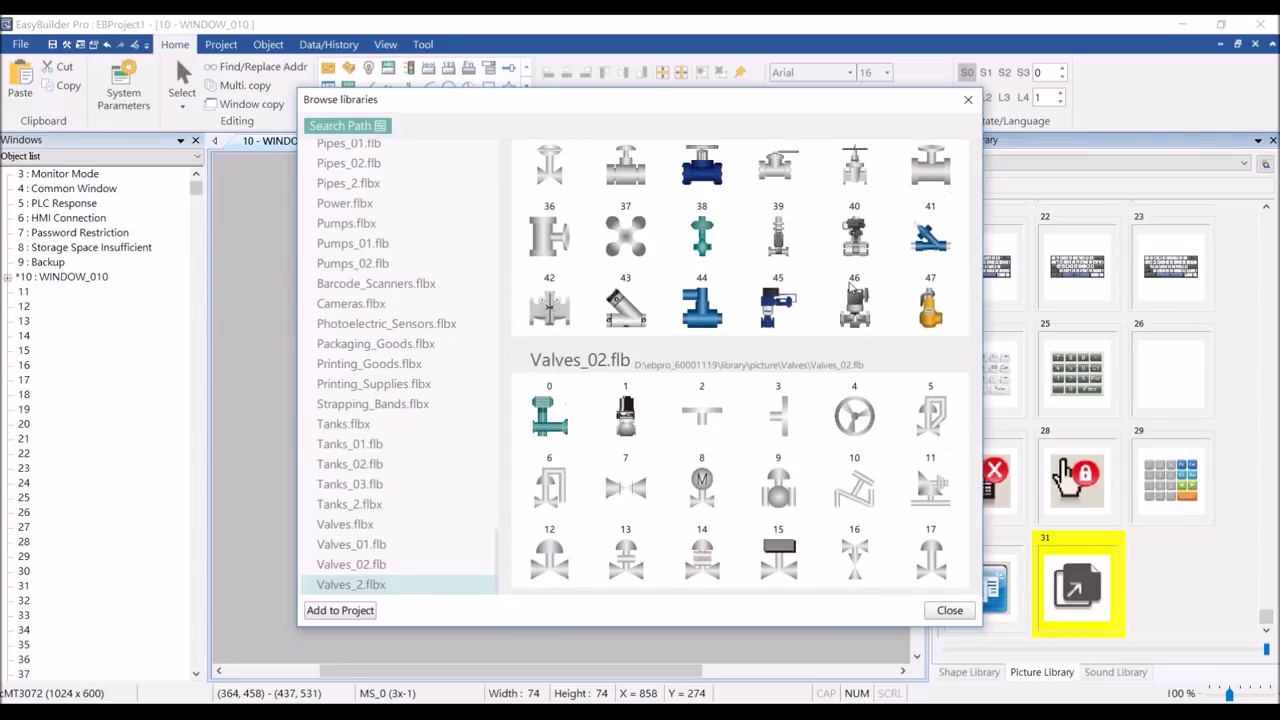
scroll(852, 287, "up", 2)
scroll(852, 287, "up", 2)
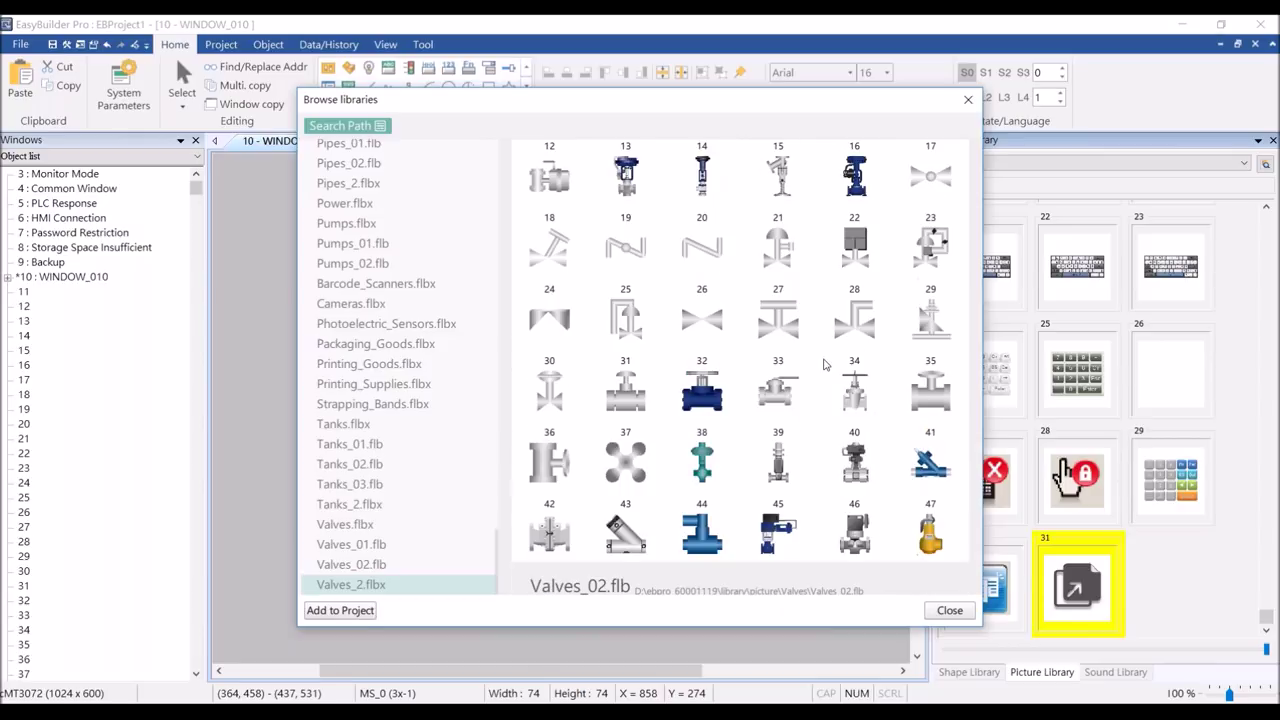
scroll(825, 364, "up", 10)
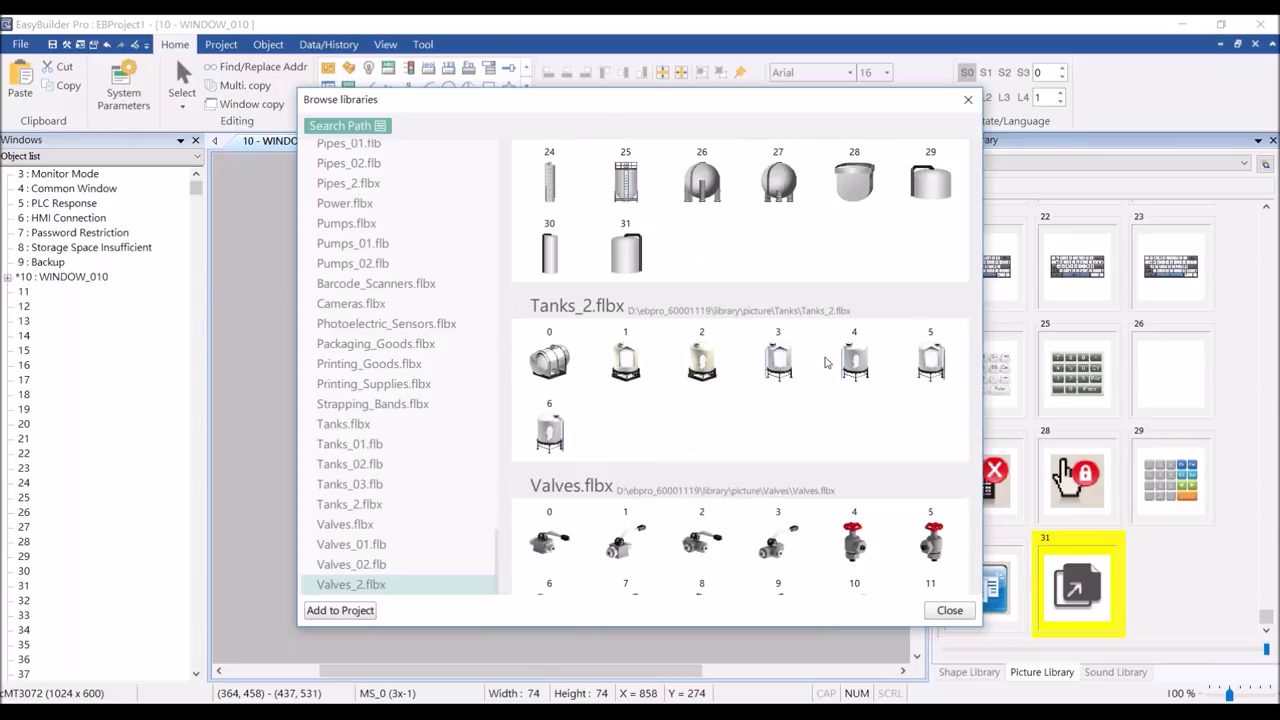
scroll(826, 362, "up", 5)
scroll(826, 357, "up", 8)
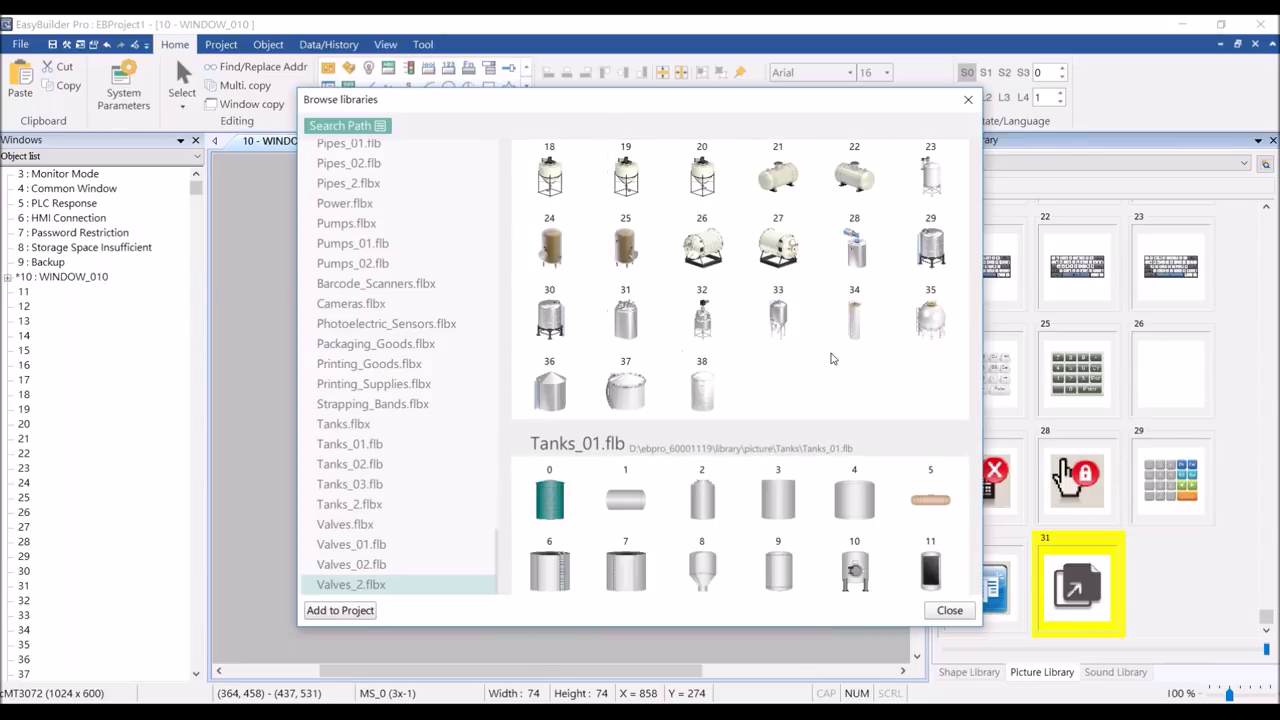
scroll(818, 446, "up", 10)
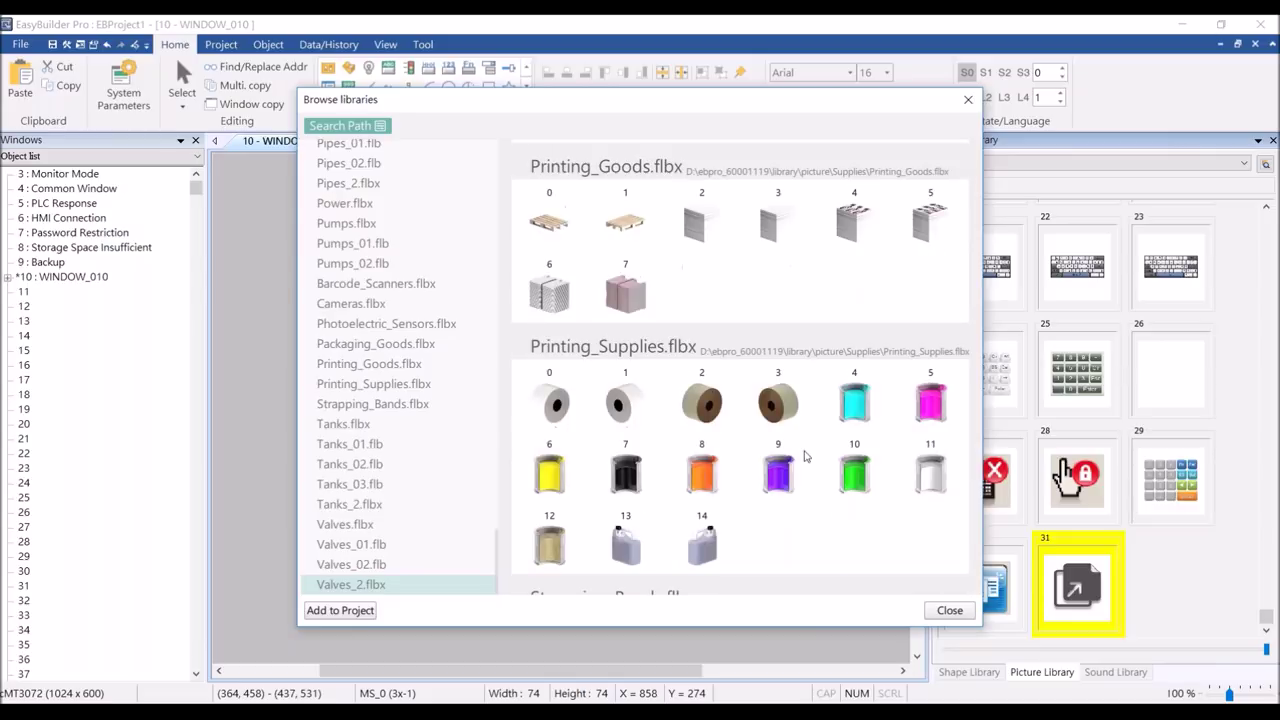
scroll(805, 456, "up", 3)
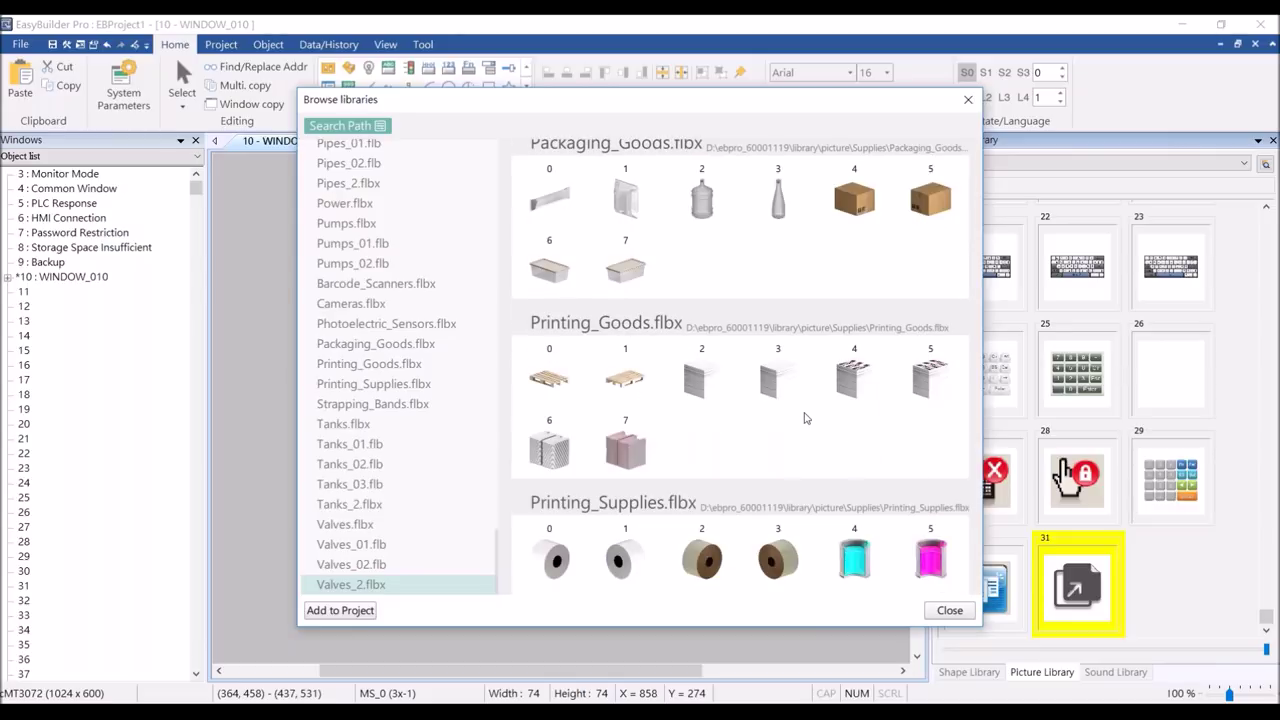
scroll(806, 418, "up", 2)
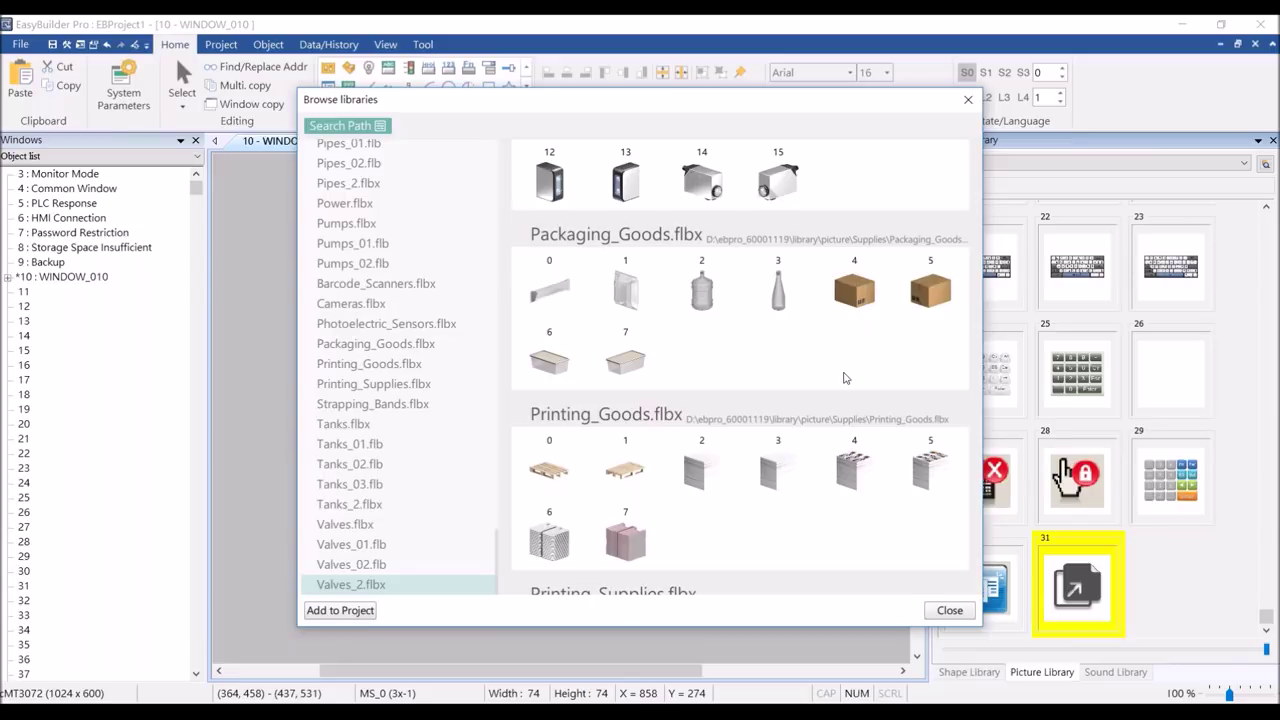
left_click_drag(814, 105, 817, 106)
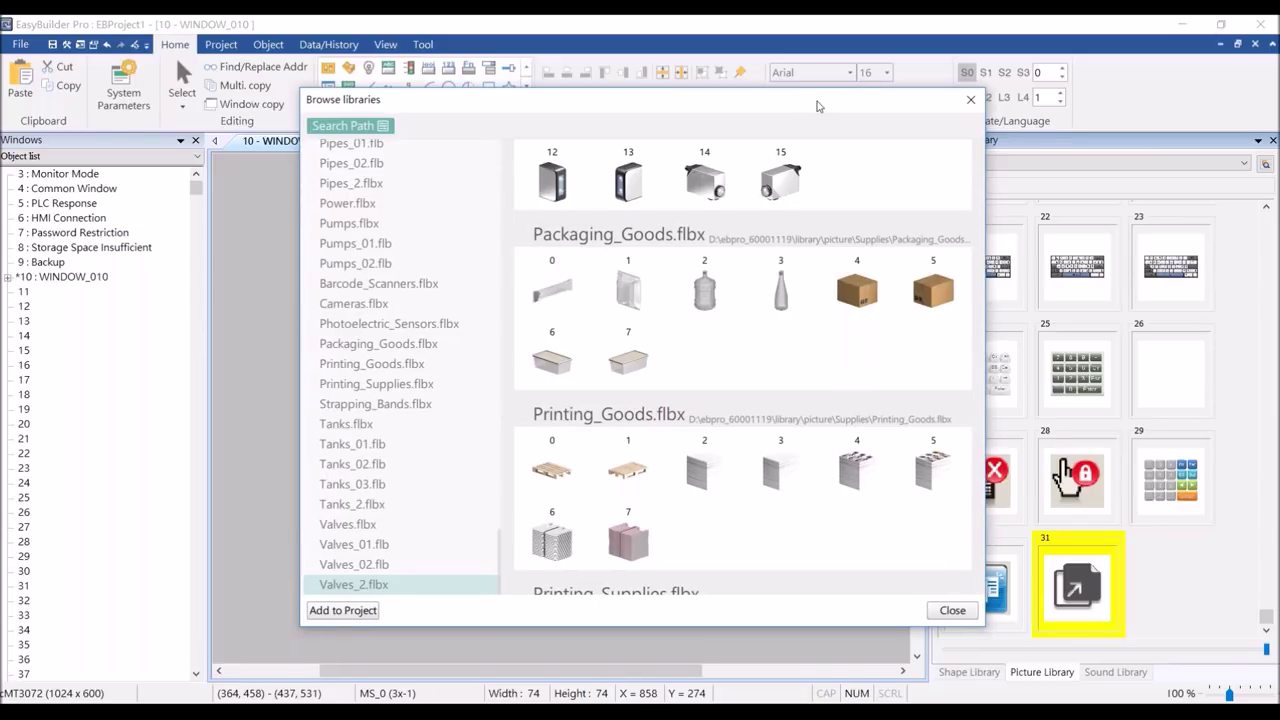
left_click_drag(817, 106, 830, 104)
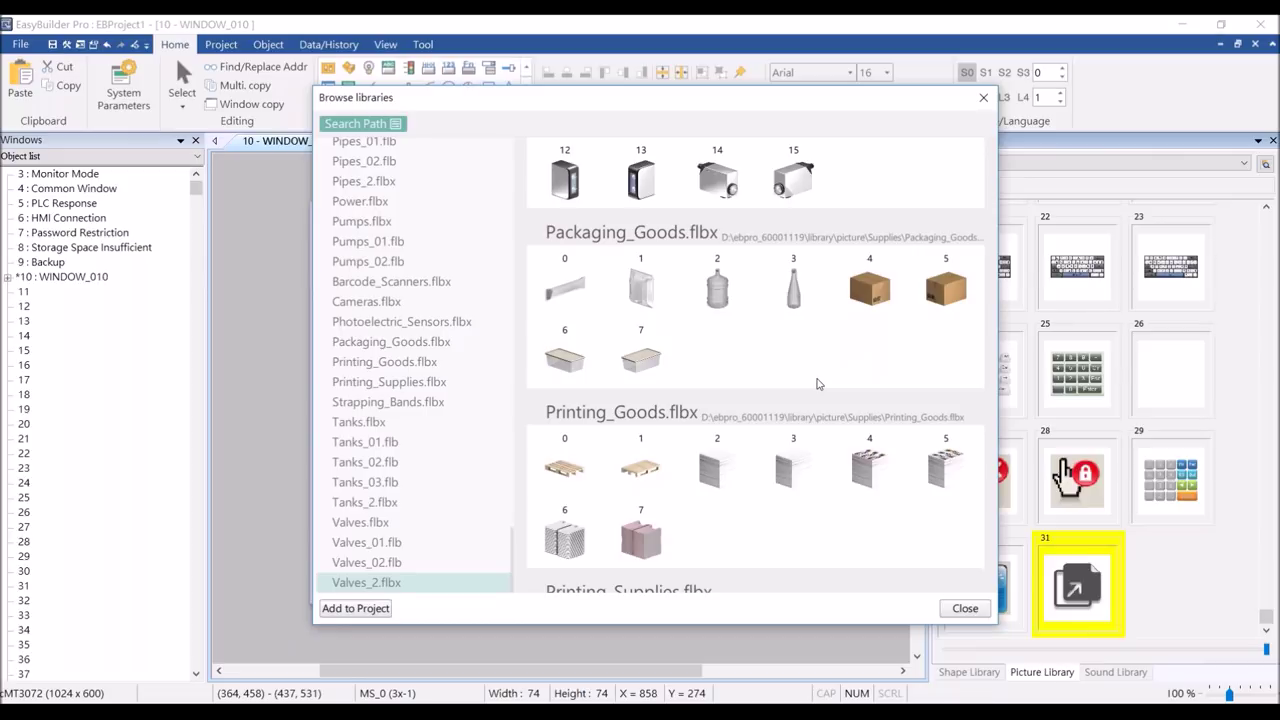
- Preview the Tanks_02.flb picture library with its tank images
scroll(817, 383, "down", 5)
scroll(845, 440, "down", 1)
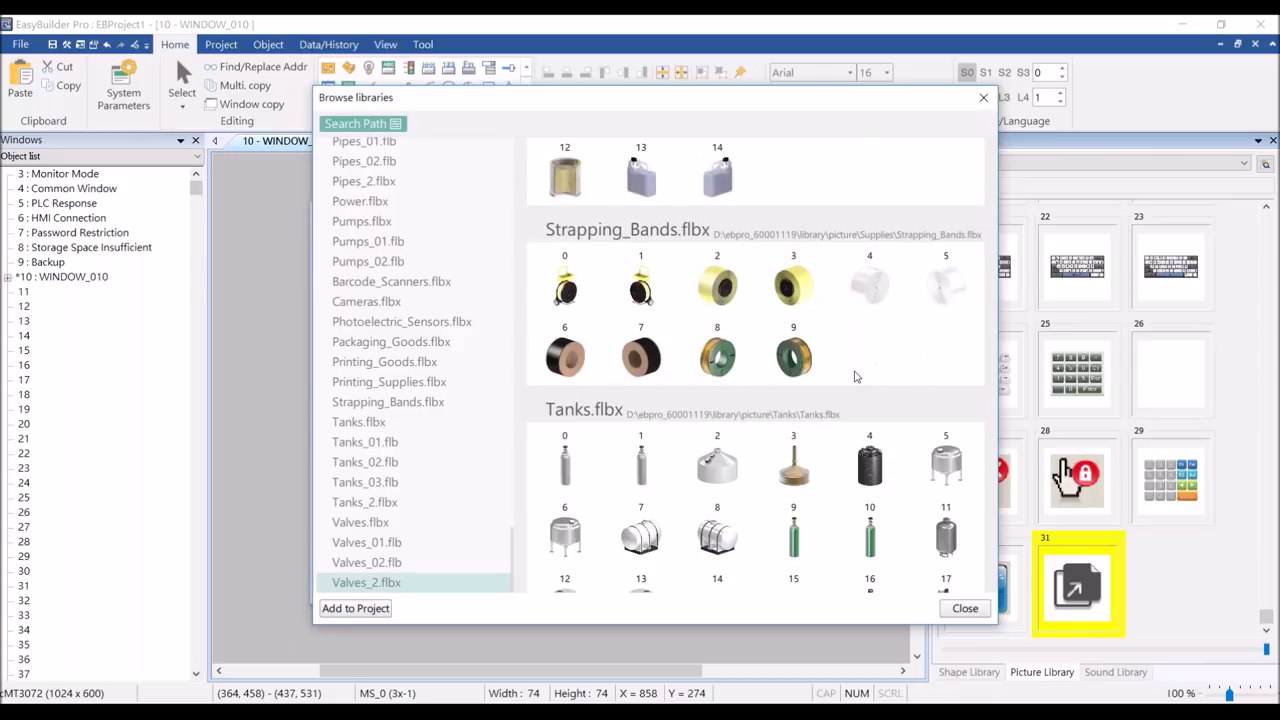
scroll(855, 376, "down", 2)
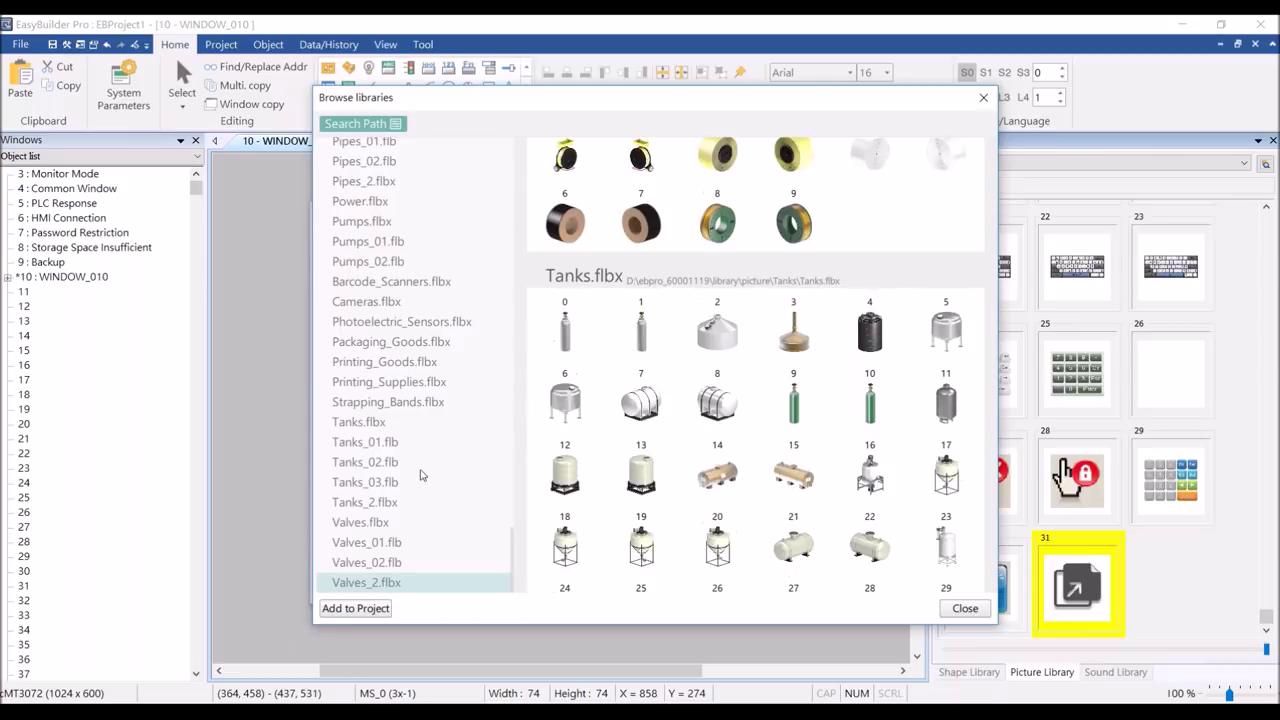
left_click(403, 462)
scroll(412, 480, "up", 2)
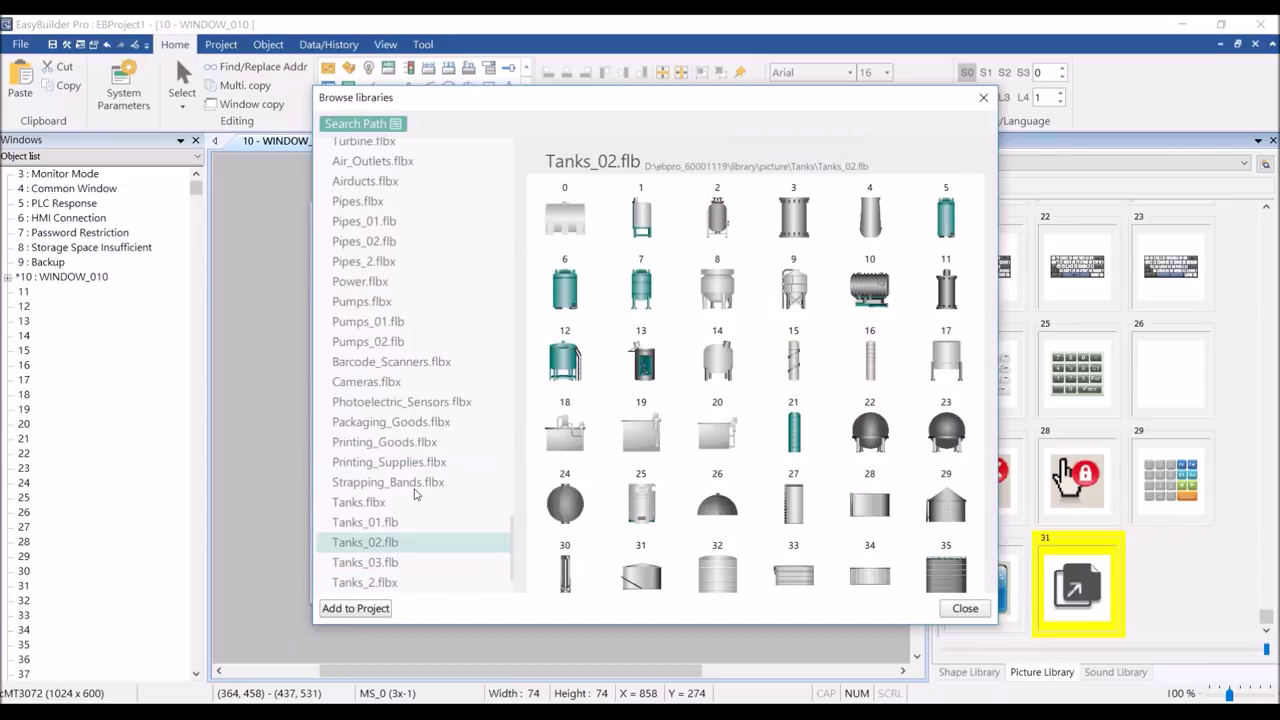
scroll(415, 493, "down", 1)
key("p")
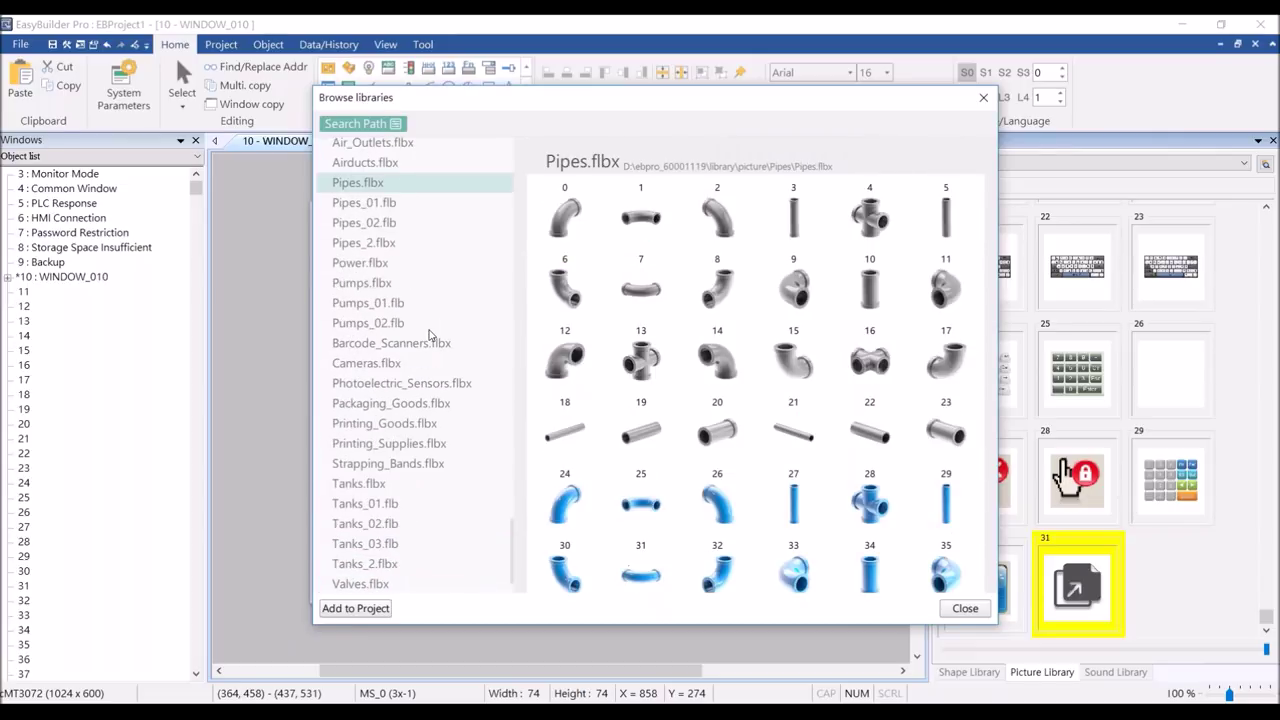
scroll(400, 420, "down", 1)
left_click(380, 450)
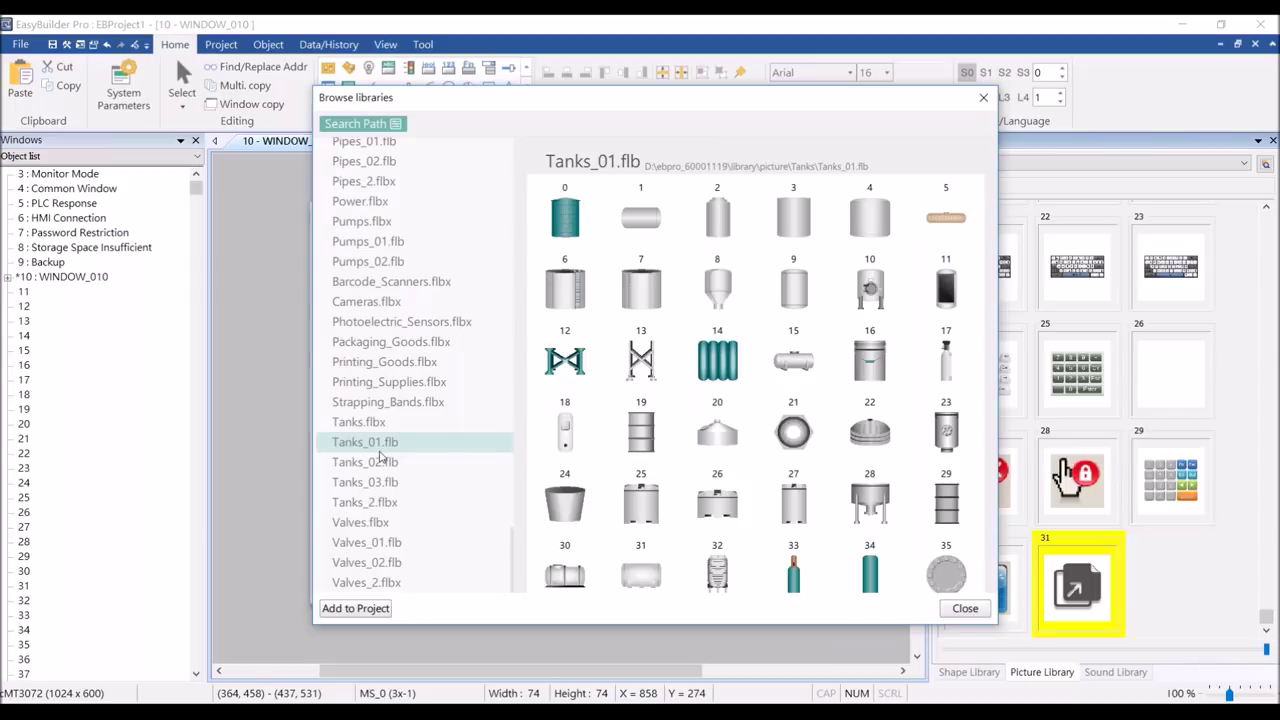
left_click(388, 482)
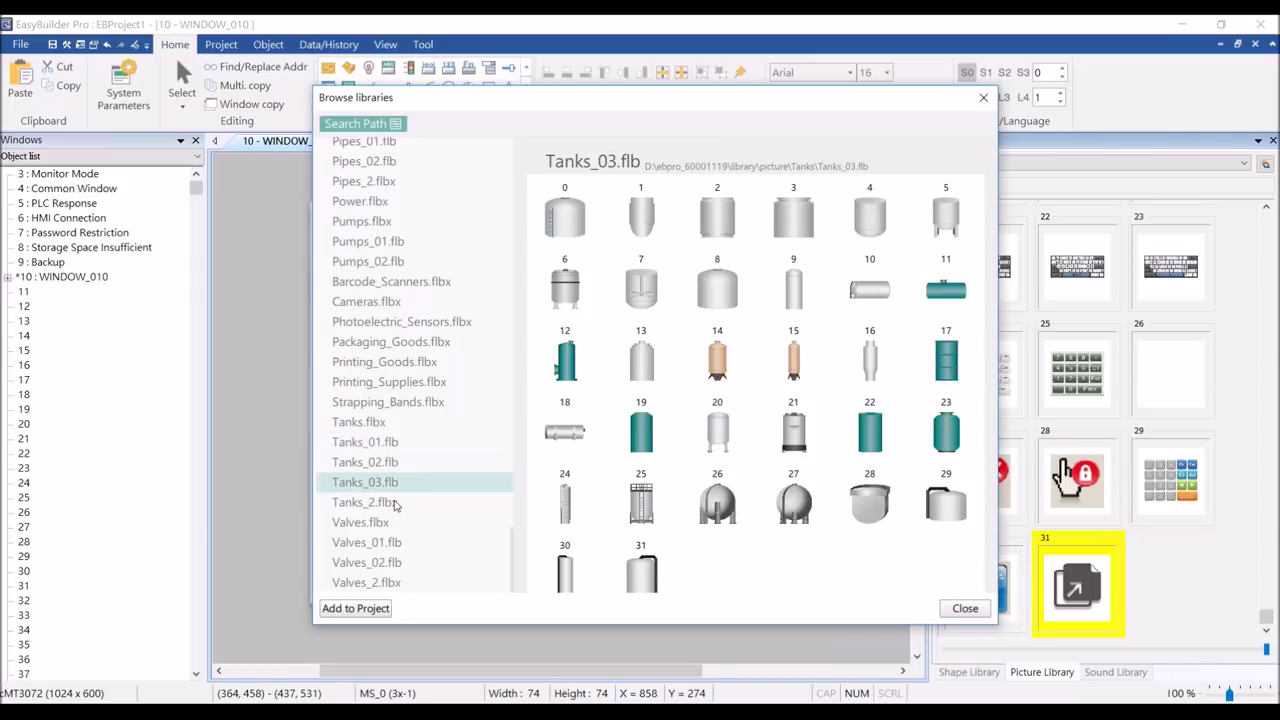
key("Up")
scroll(802, 387, "down", 3)
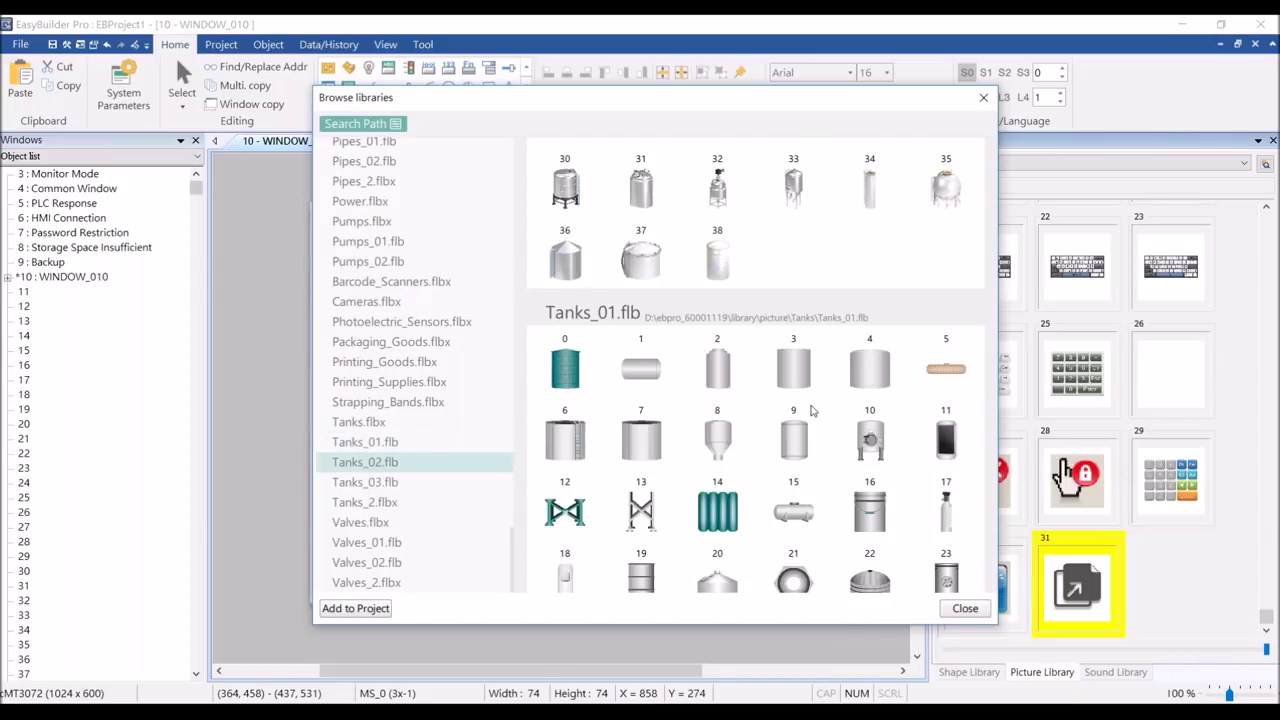
scroll(811, 410, "up", 15)
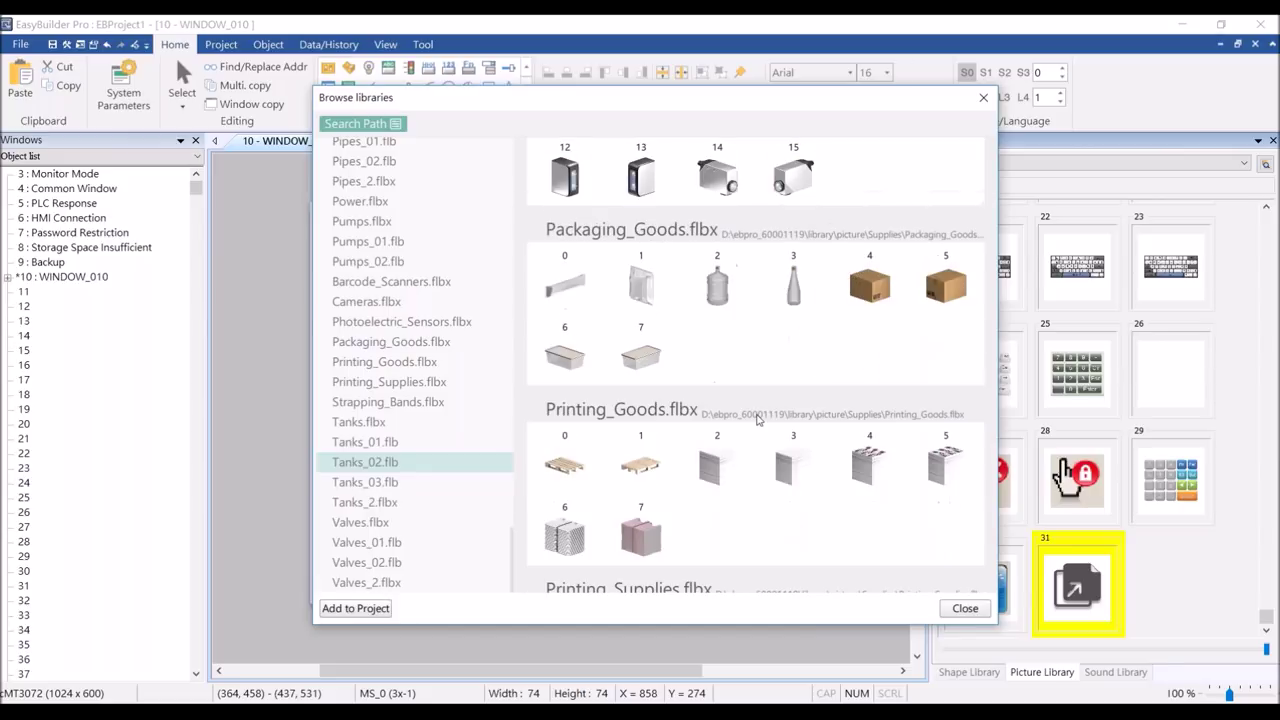
scroll(770, 330, "up", 1)
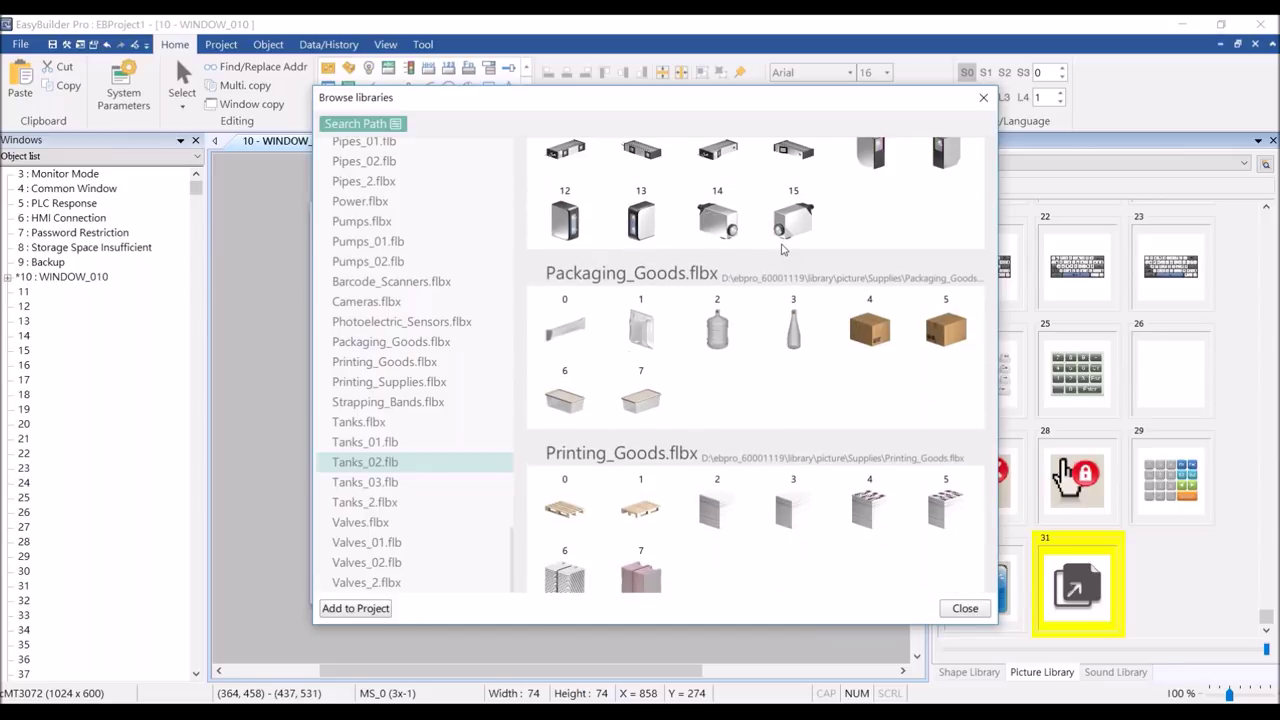
scroll(770, 350, "up", 10)
scroll(763, 311, "up", 10)
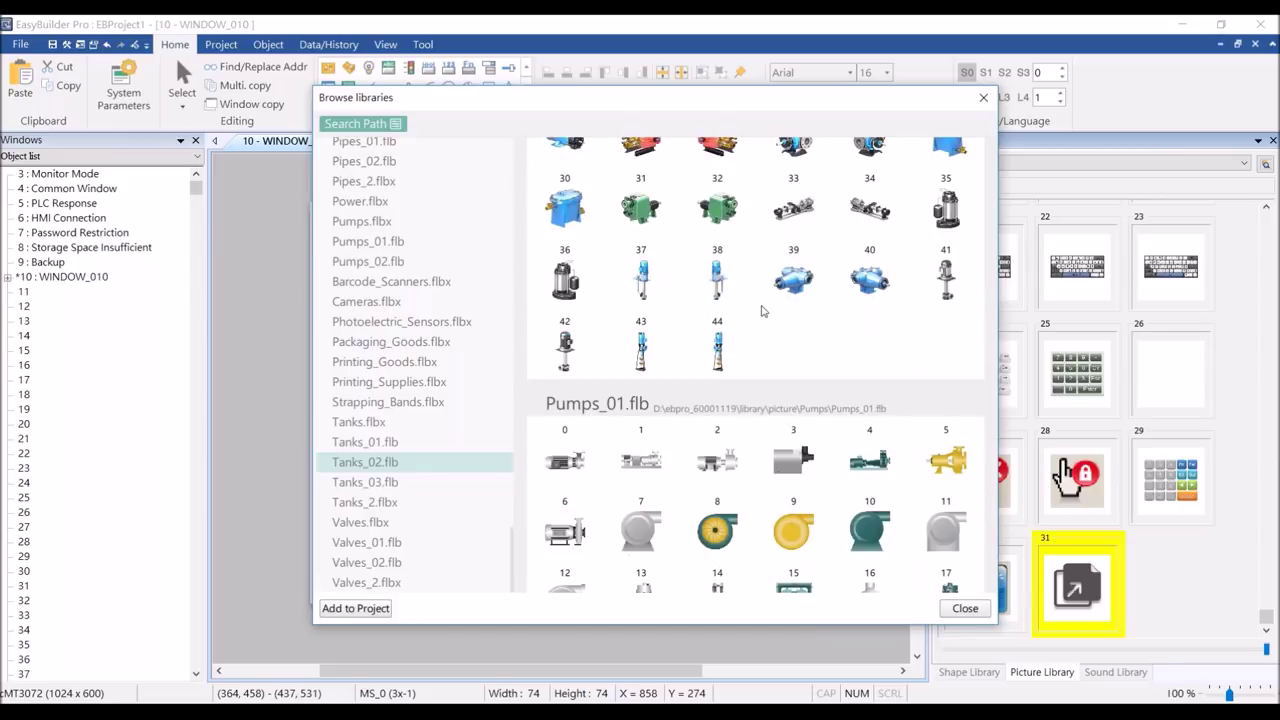
scroll(758, 370, "up", 10)
scroll(756, 425, "up", 10)
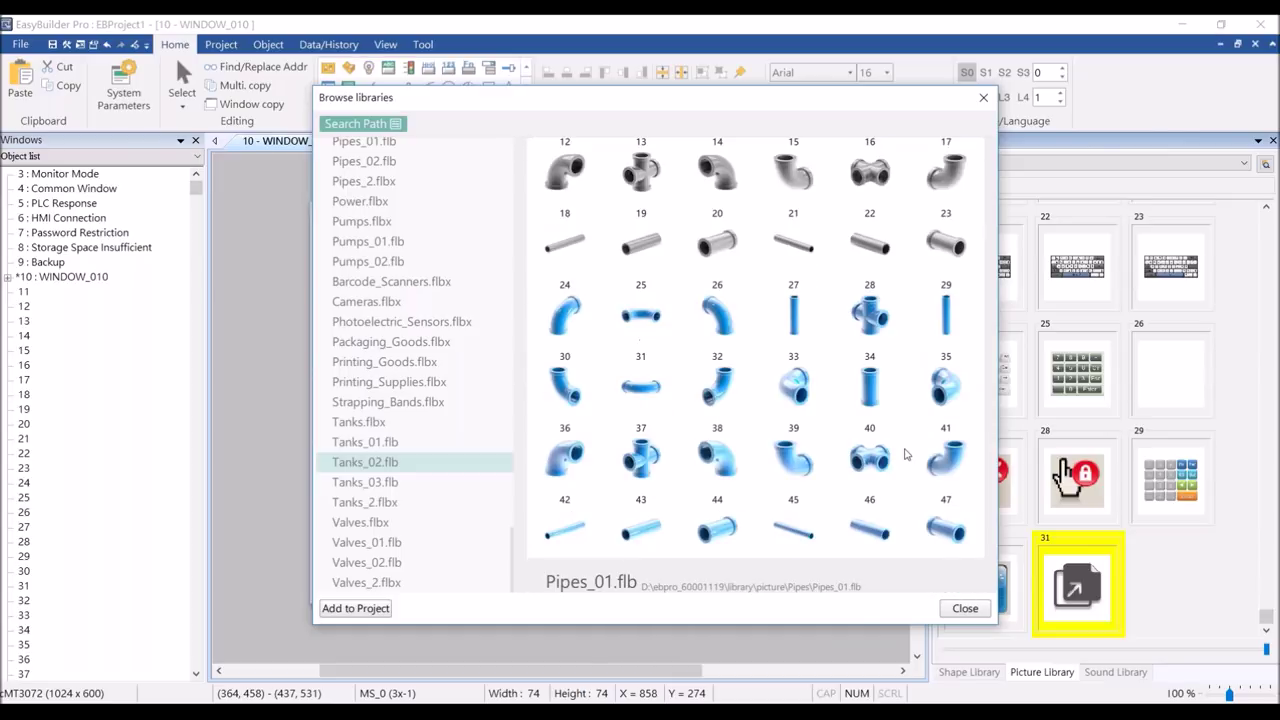
scroll(872, 338, "up", 10)
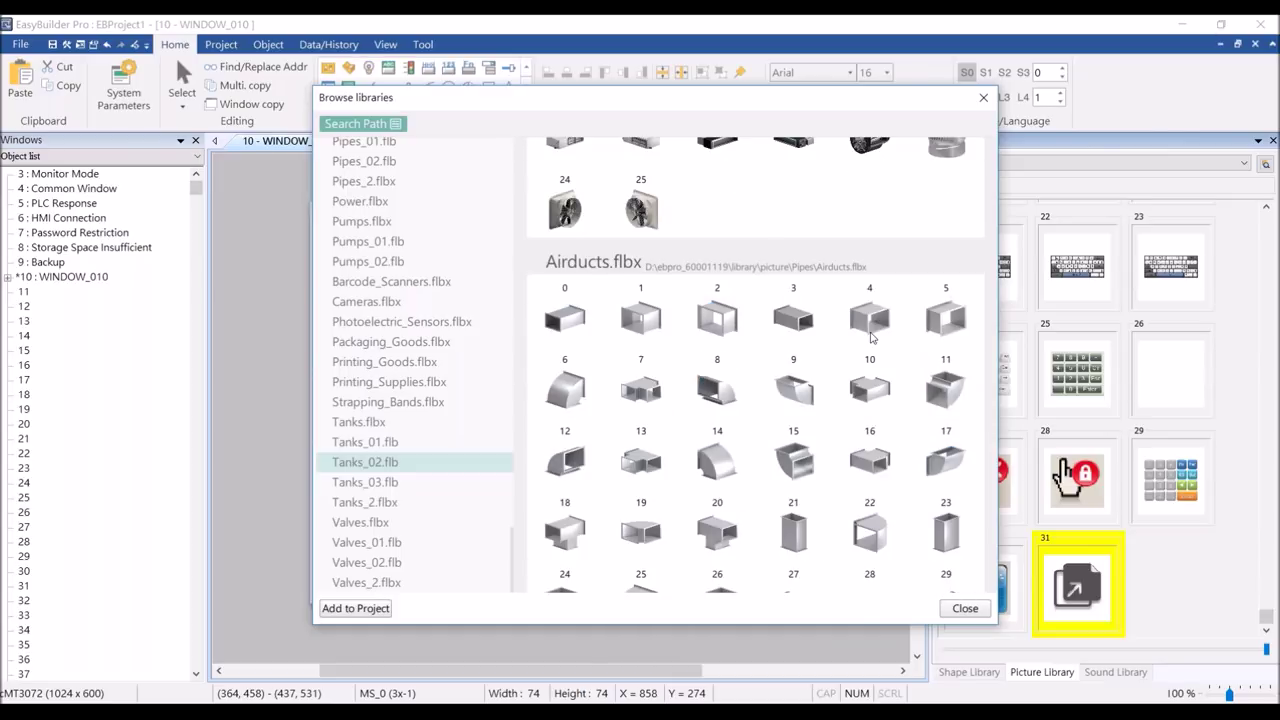
scroll(812, 420, "up", 10)
scroll(793, 350, "up", 10)
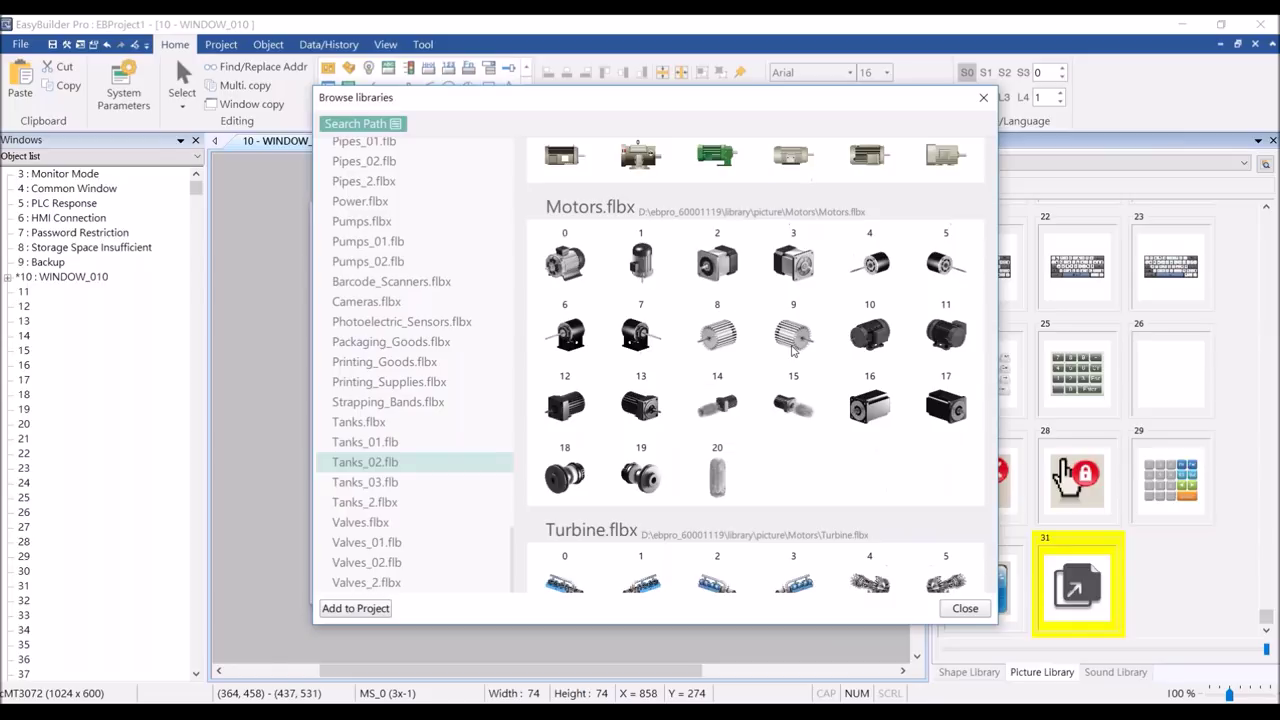
scroll(785, 490, "up", 10)
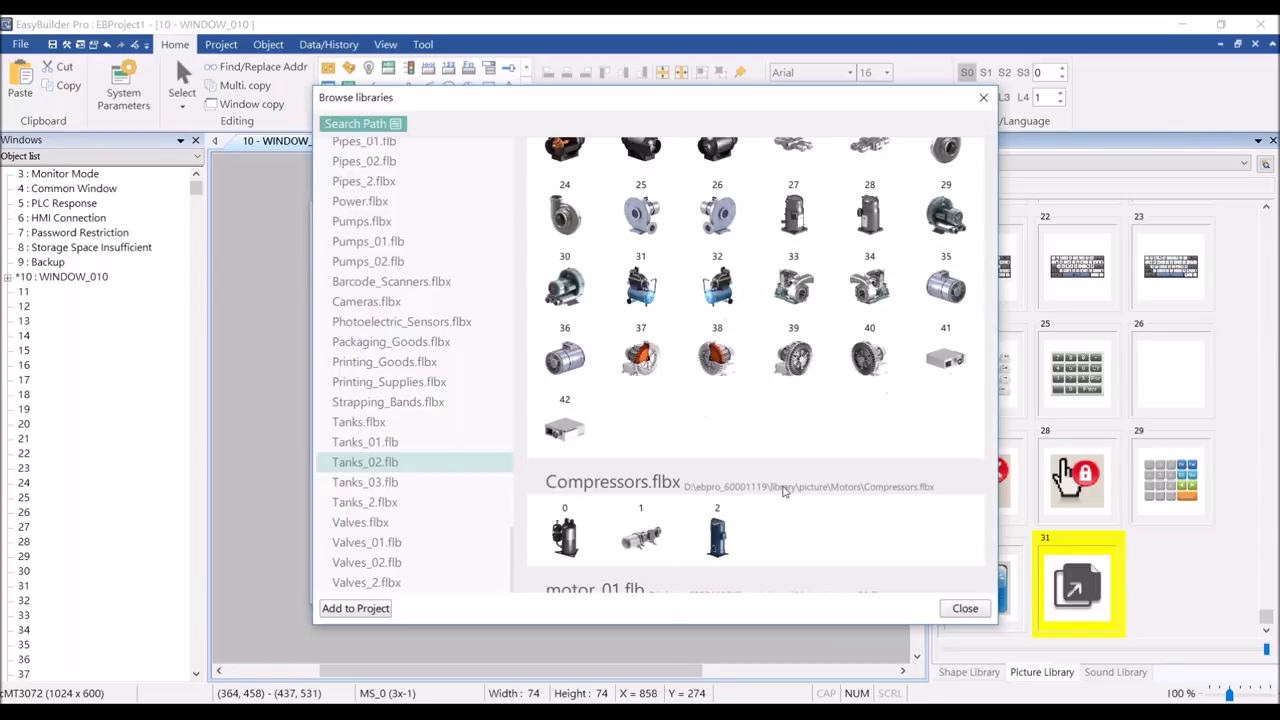
scroll(785, 490, "up", 10)
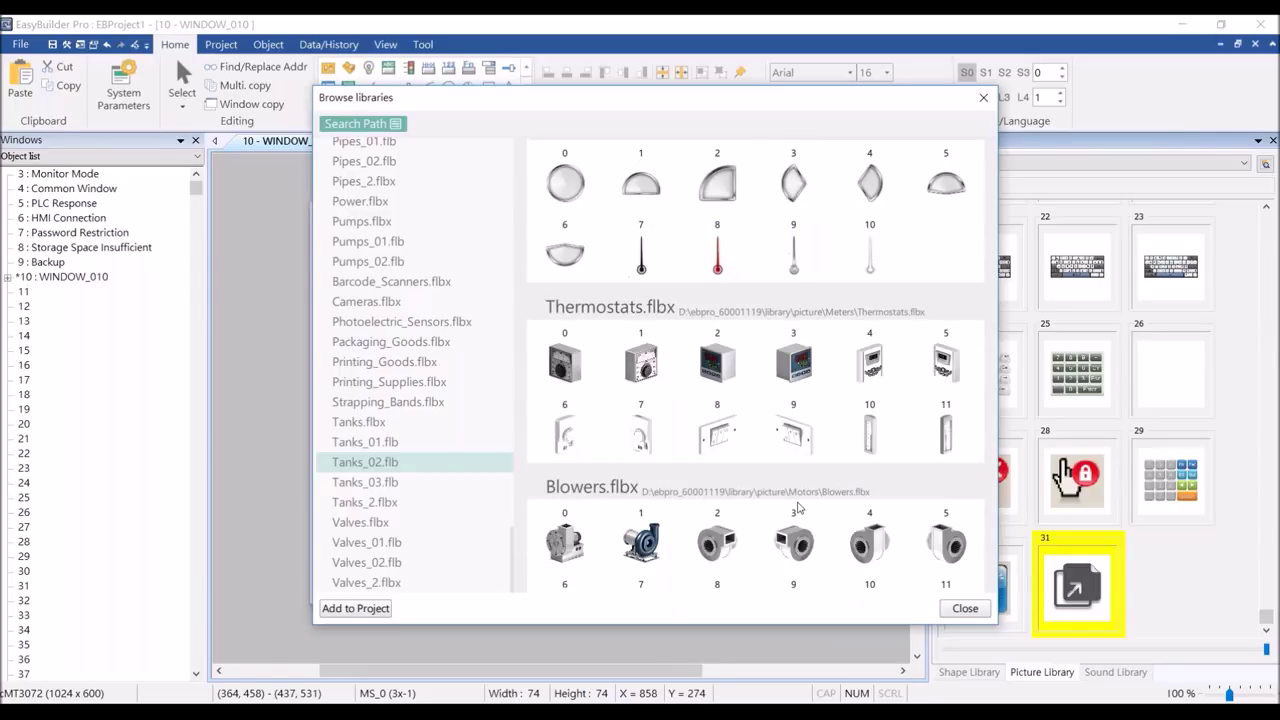
scroll(798, 508, "up", 10)
scroll(798, 480, "up", 10)
scroll(448, 354, "up", 5)
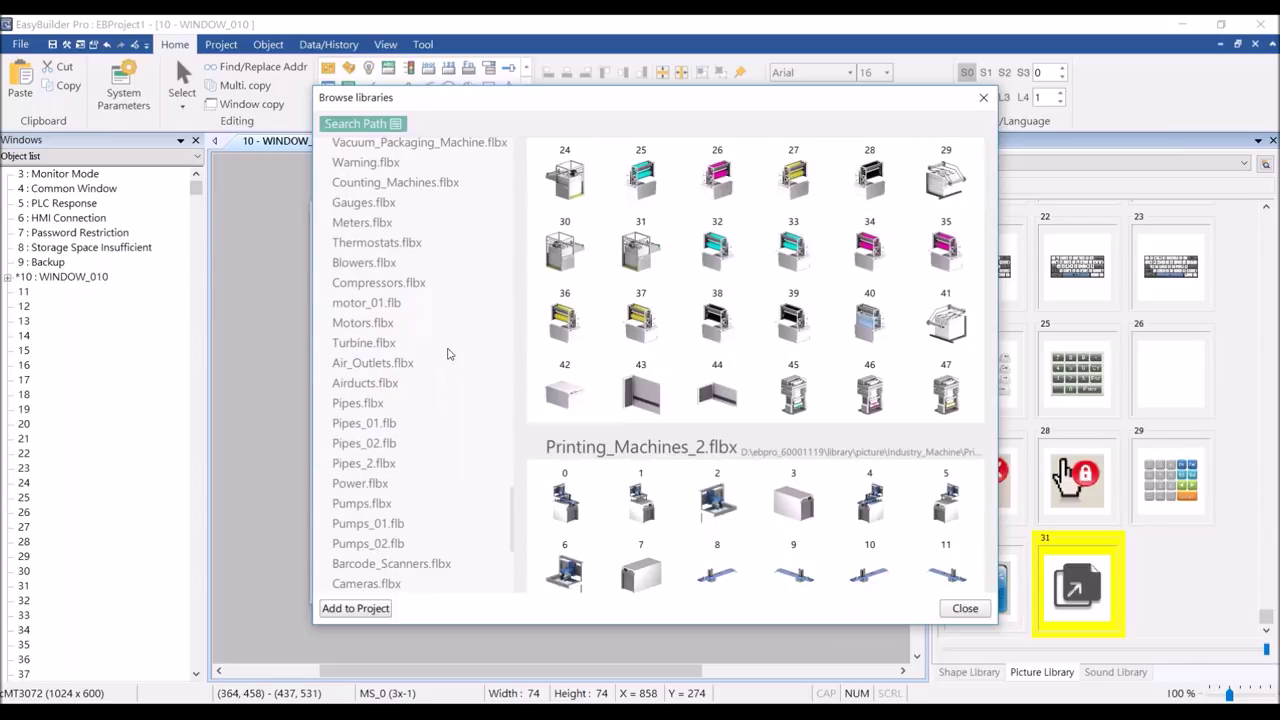
scroll(440, 360, "up", 8)
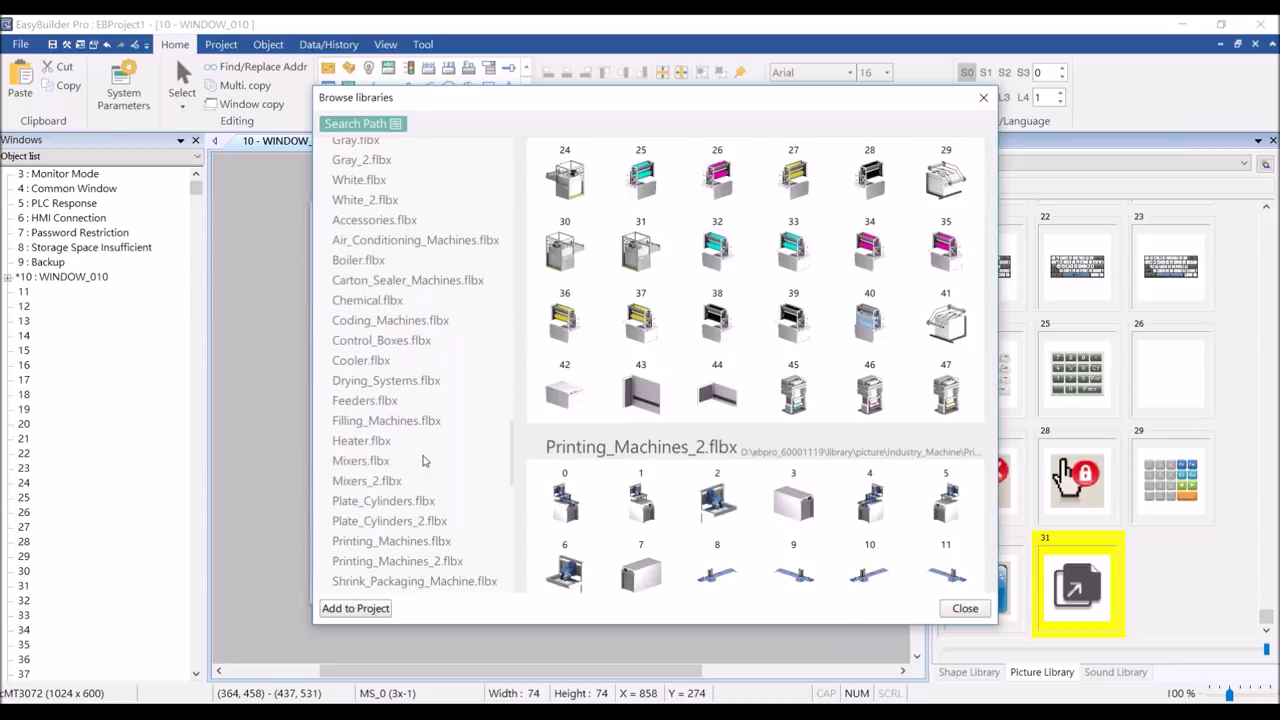
- Browse the library list and select Mixers.flbx through its picture 0
scroll(422, 460, "down", 2)
scroll(437, 309, "down", 2)
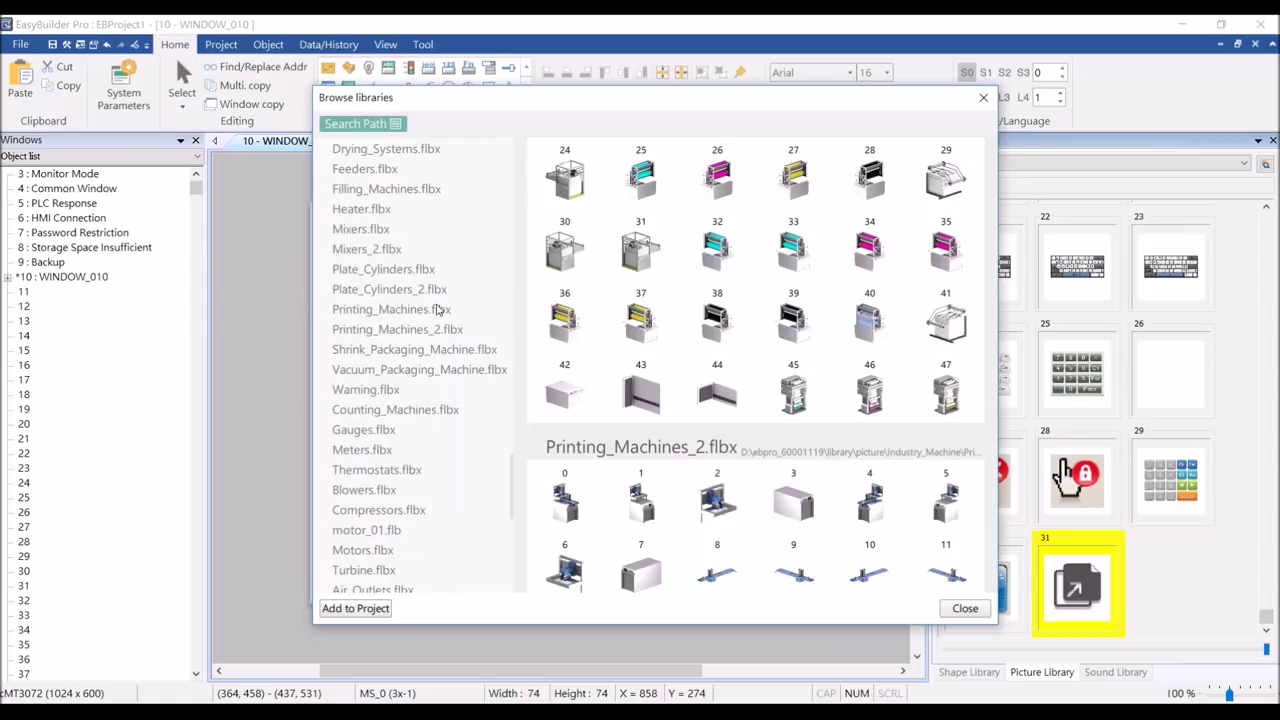
scroll(440, 305, "down", 2)
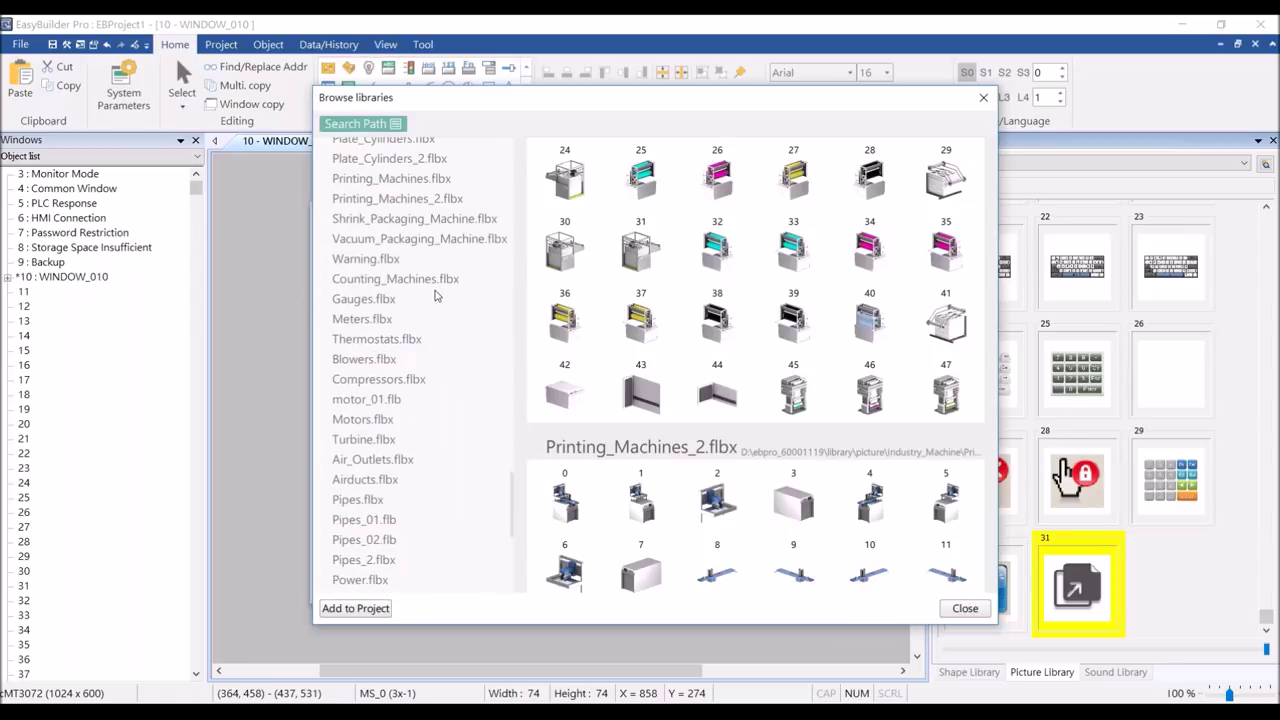
scroll(435, 296, "down", 2)
scroll(429, 201, "down", 1)
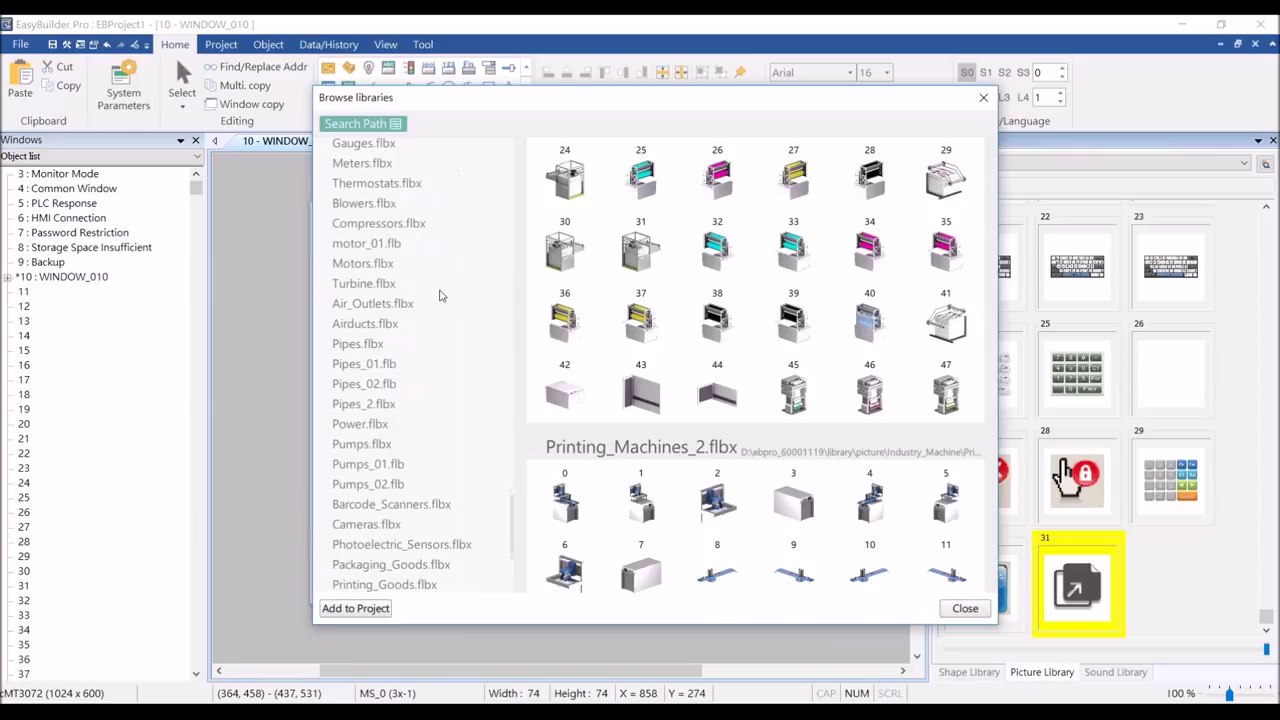
scroll(422, 310, "down", 2)
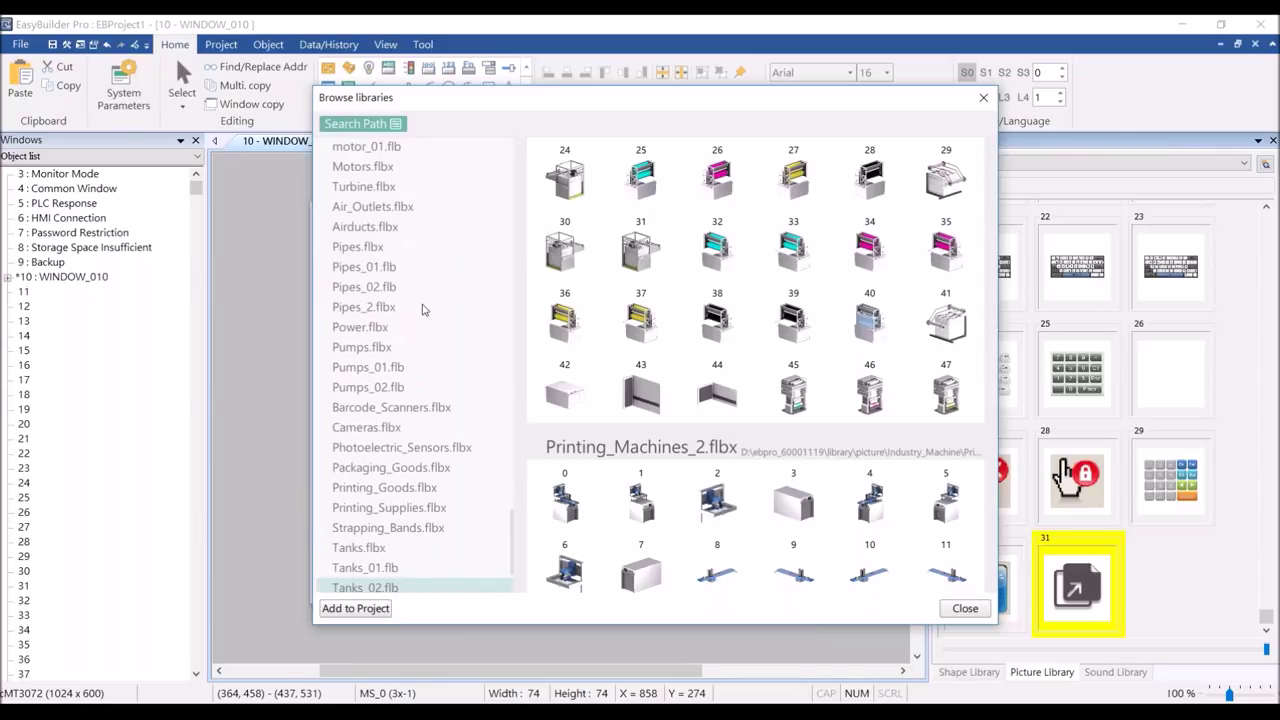
scroll(422, 310, "down", 1)
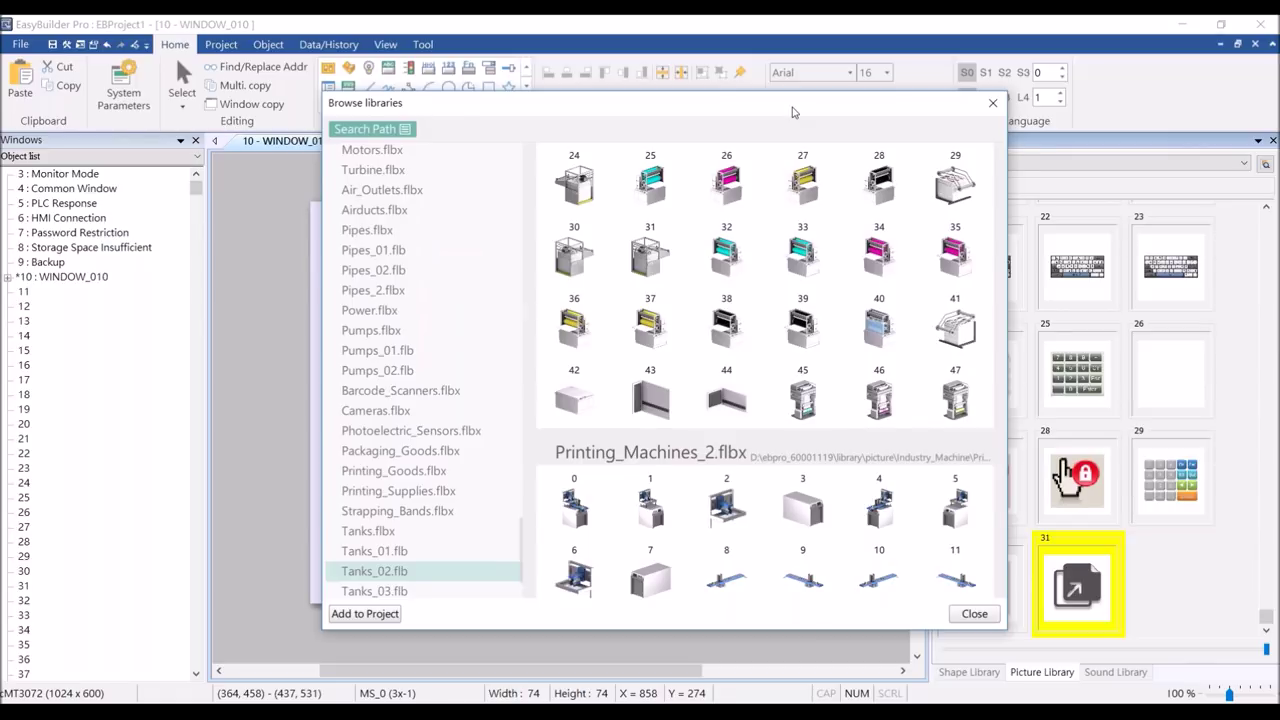
scroll(430, 370, "down", 2)
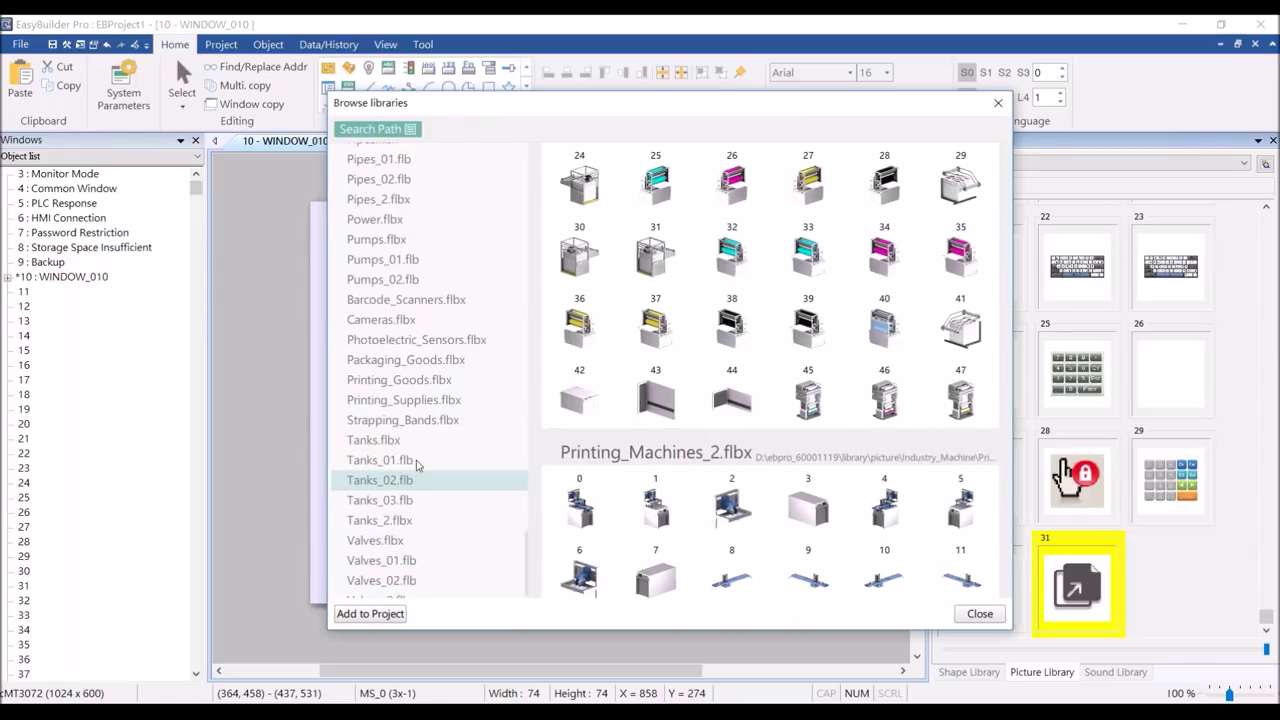
scroll(872, 468, "up", 2)
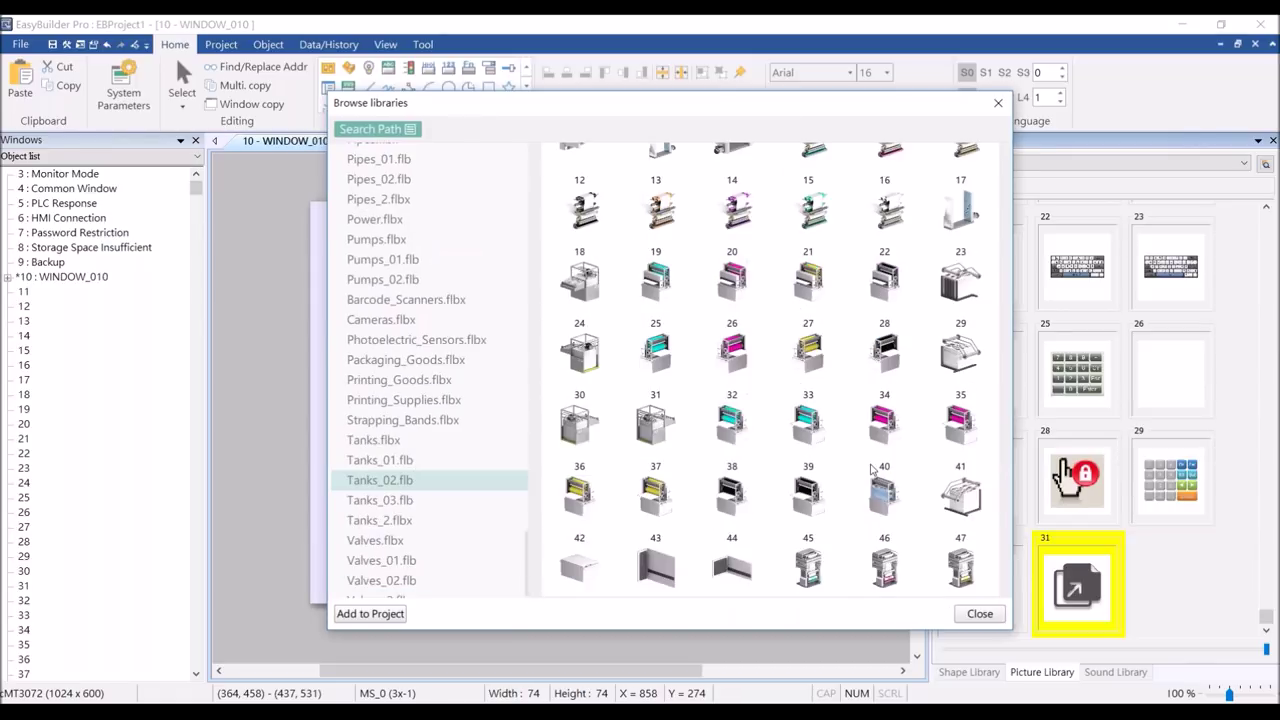
scroll(845, 230, "up", 1)
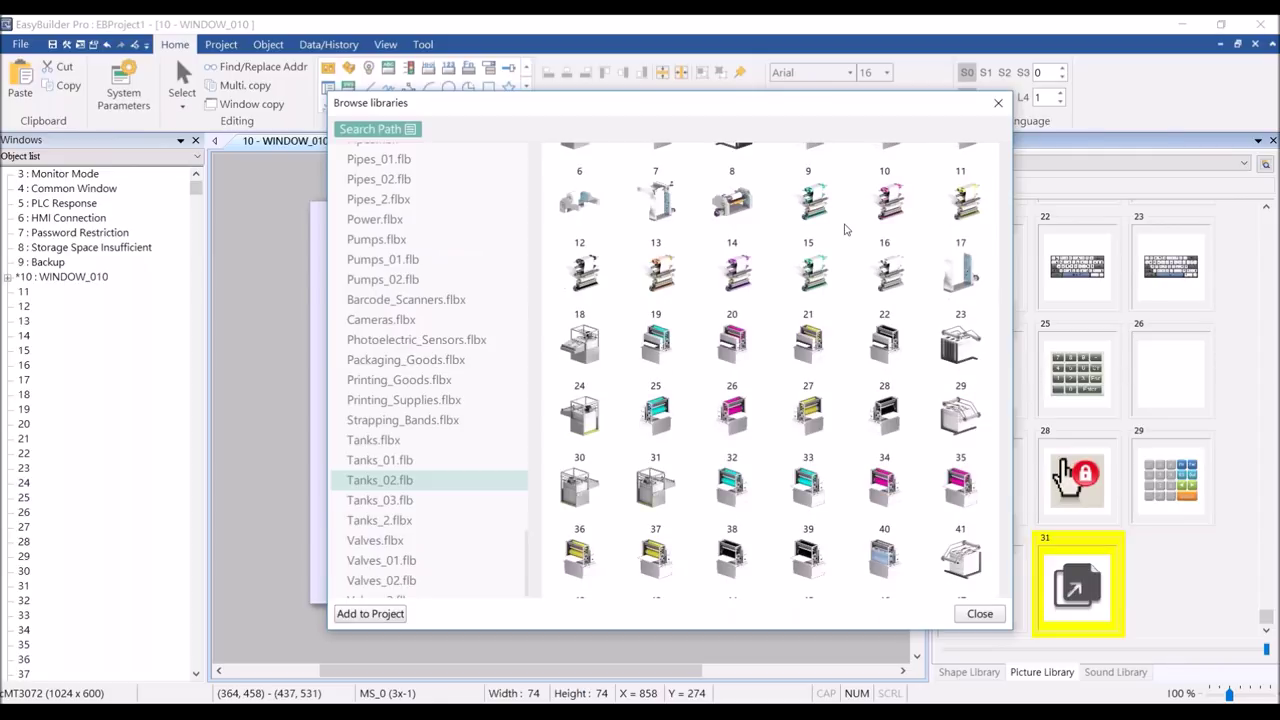
scroll(820, 290, "up", 4)
scroll(800, 347, "up", 6)
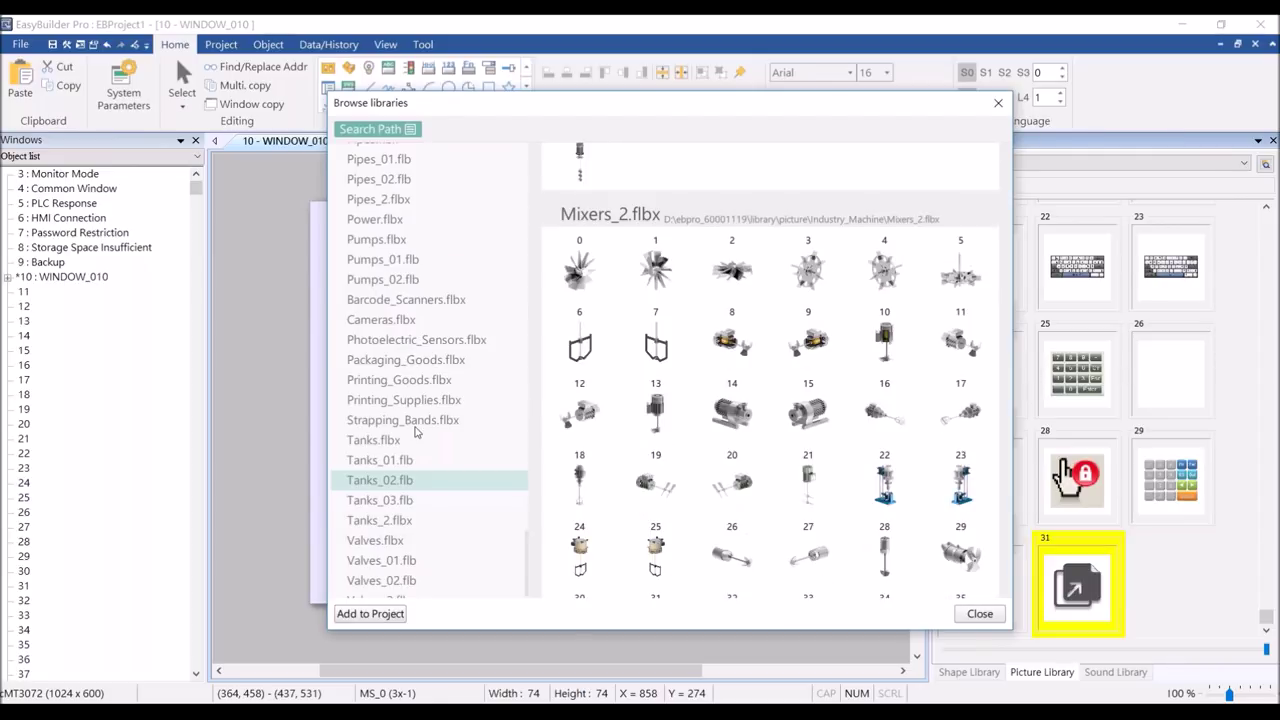
scroll(820, 268, "up", 2)
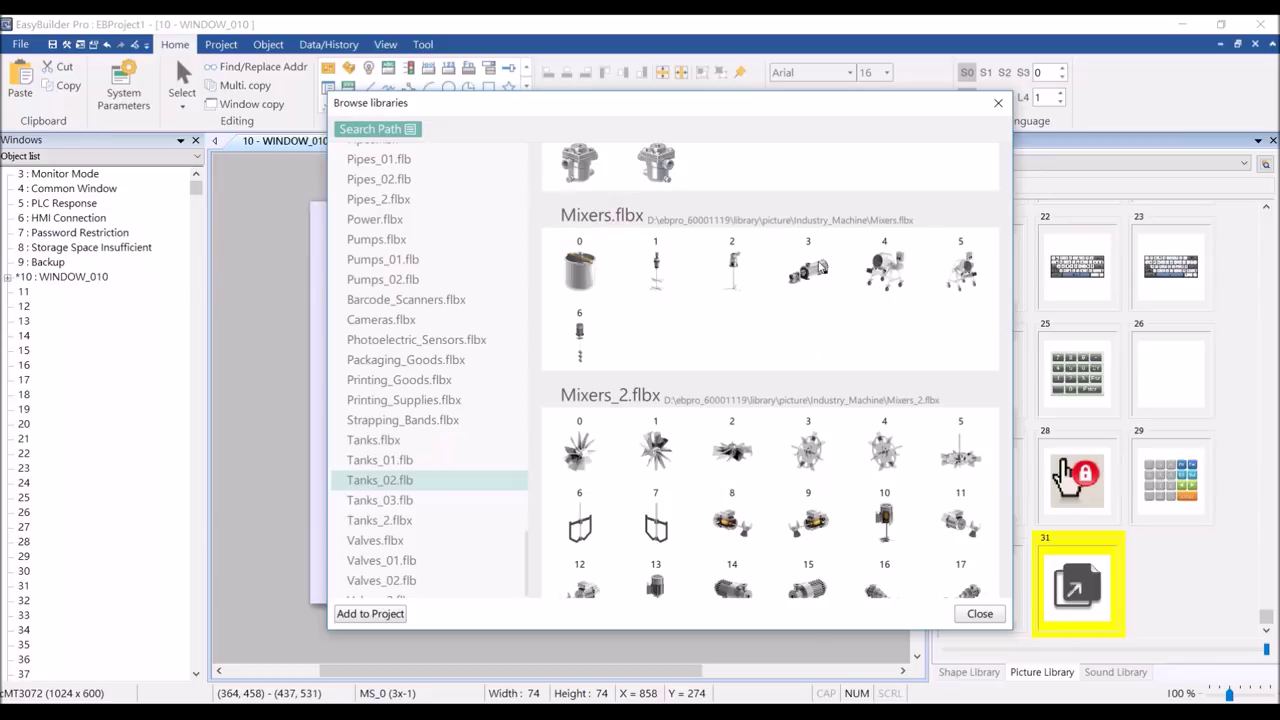
scroll(792, 332, "up", 1)
scroll(795, 360, "up", 1)
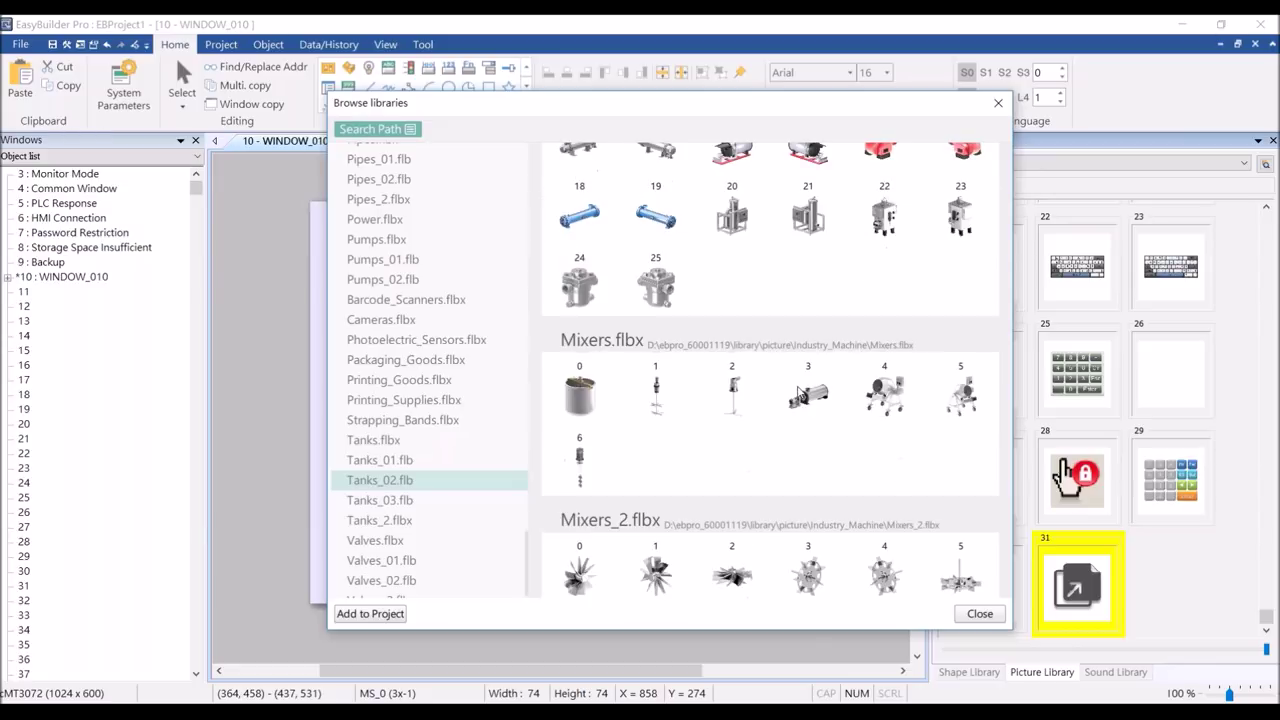
left_click(580, 390)
- Add the Mixers.flbx library to the project
scroll(437, 393, "up", 2)
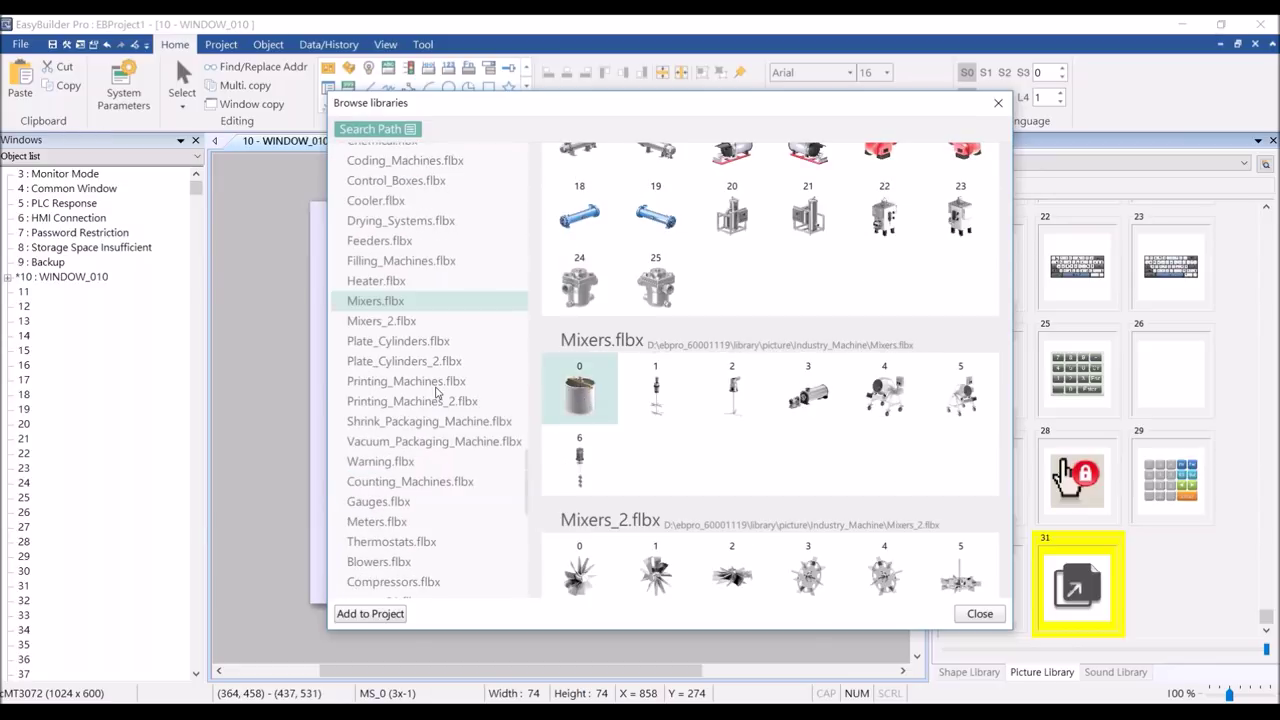
scroll(437, 393, "up", 1)
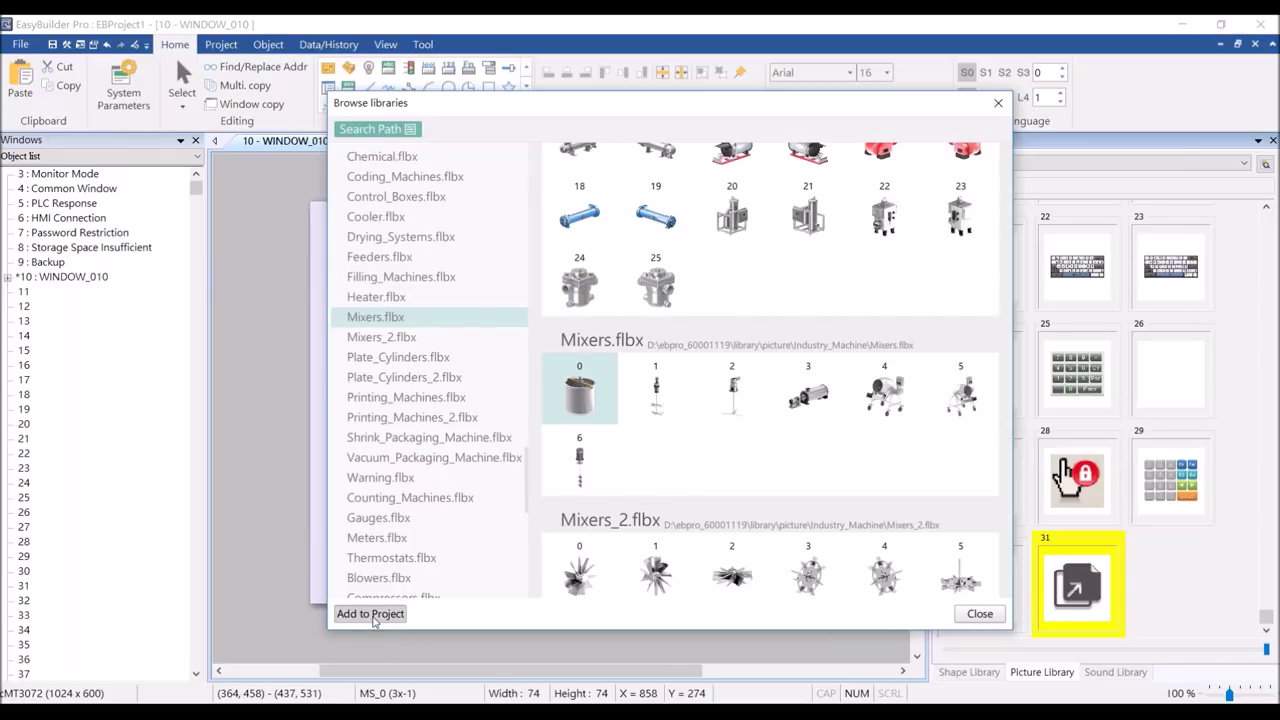
left_click(372, 616)
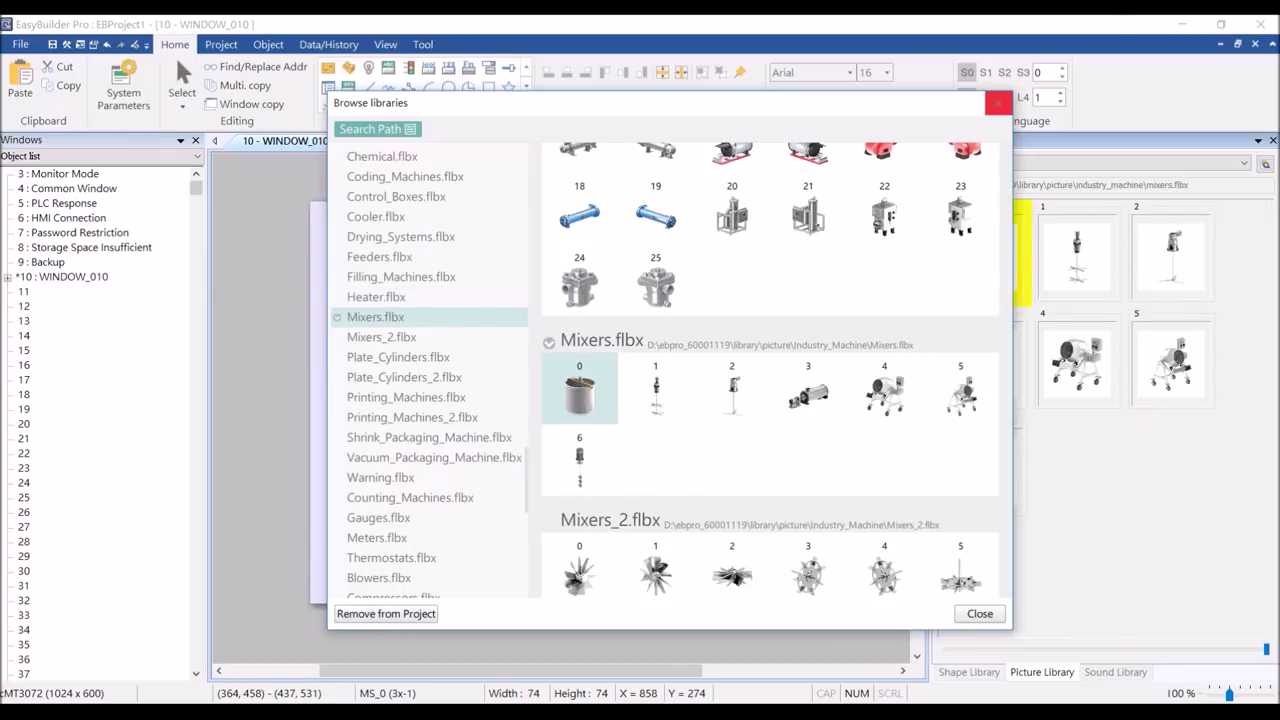
- Close the library browser and confirm mixers appears among the project's picture libraries
left_click(998, 102)
left_click(1040, 162)
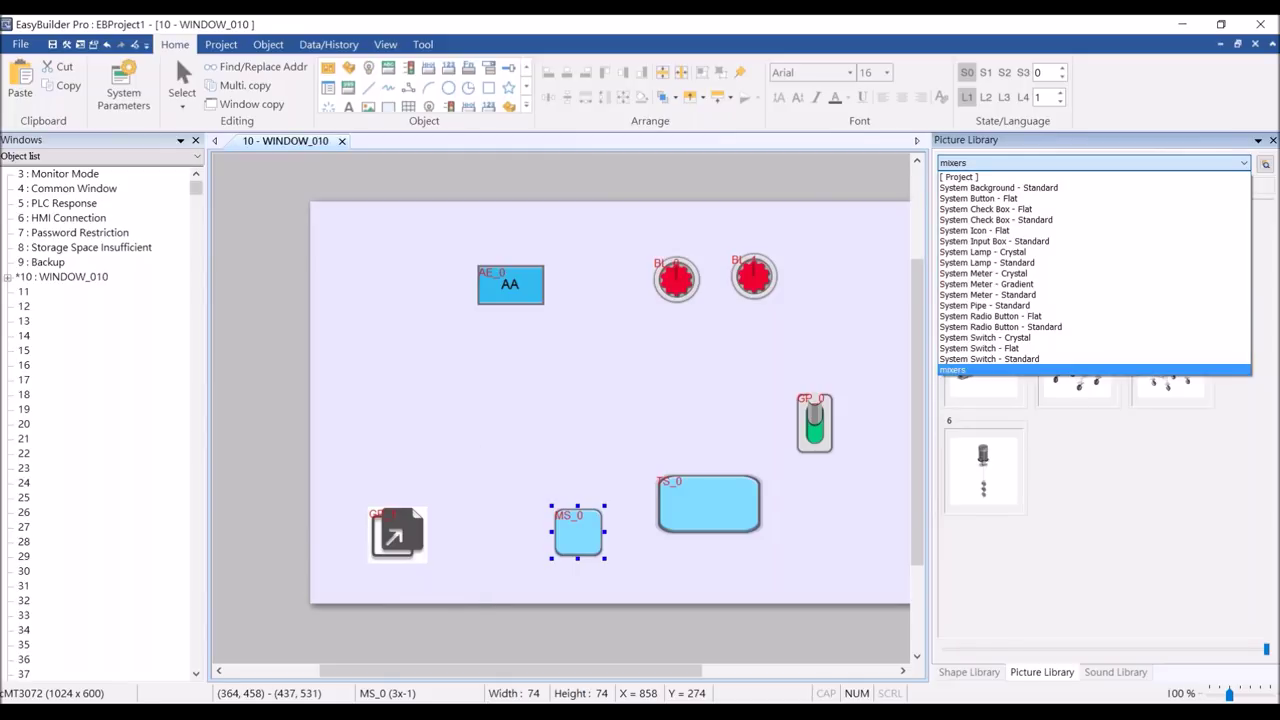
mouse_move(391, 712)
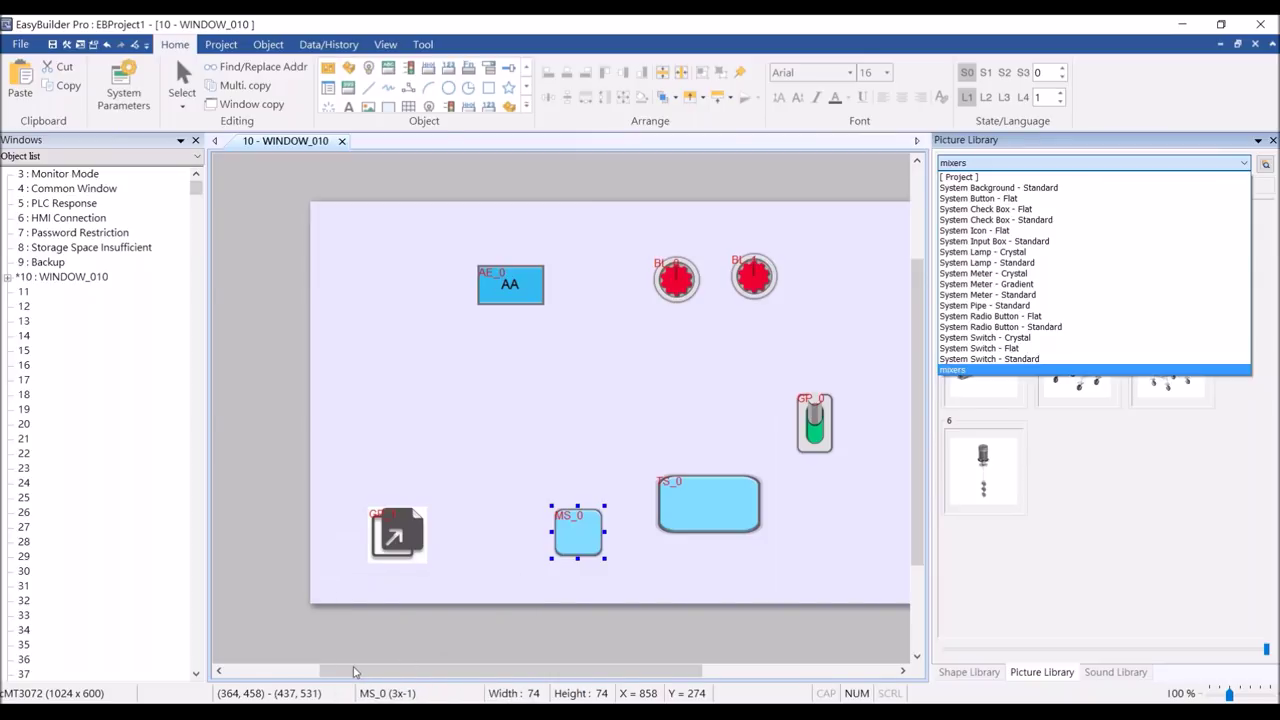
mouse_move(309, 712)
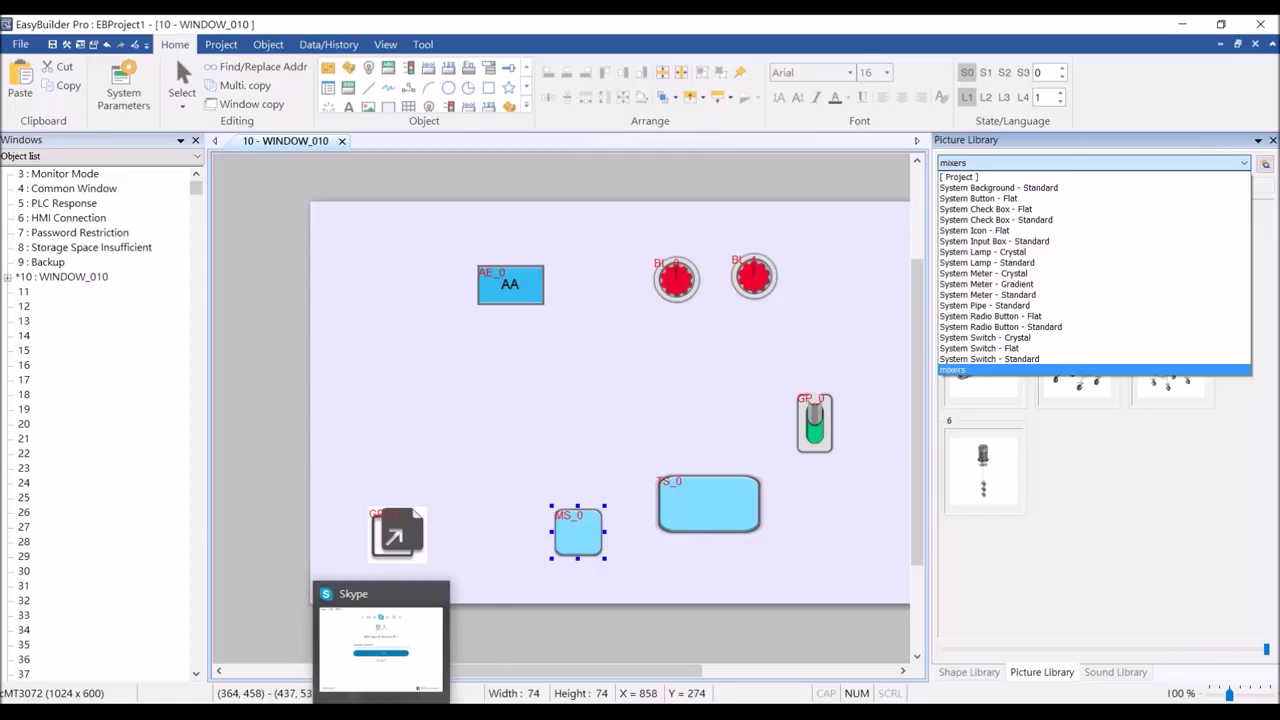
- Bring up the webinar presentation and go to slide 19, Picture Library Demo
left_click(262, 645)
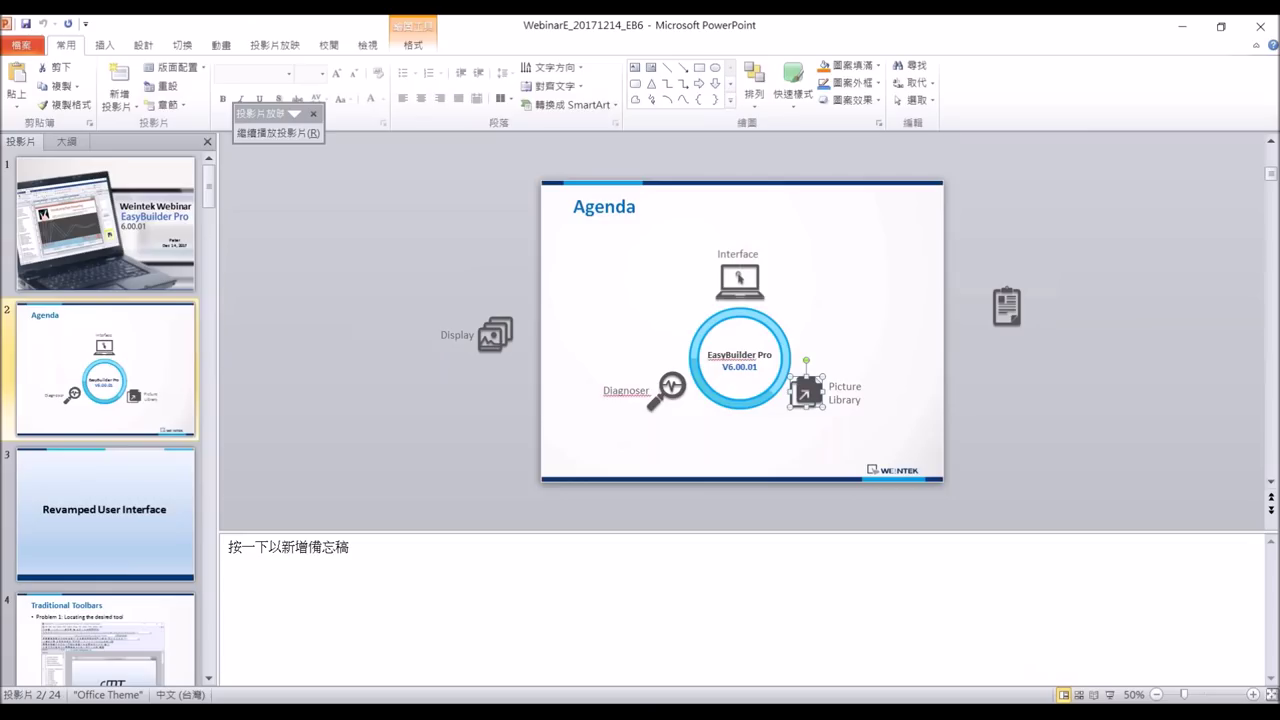
scroll(135, 521, "down", 4)
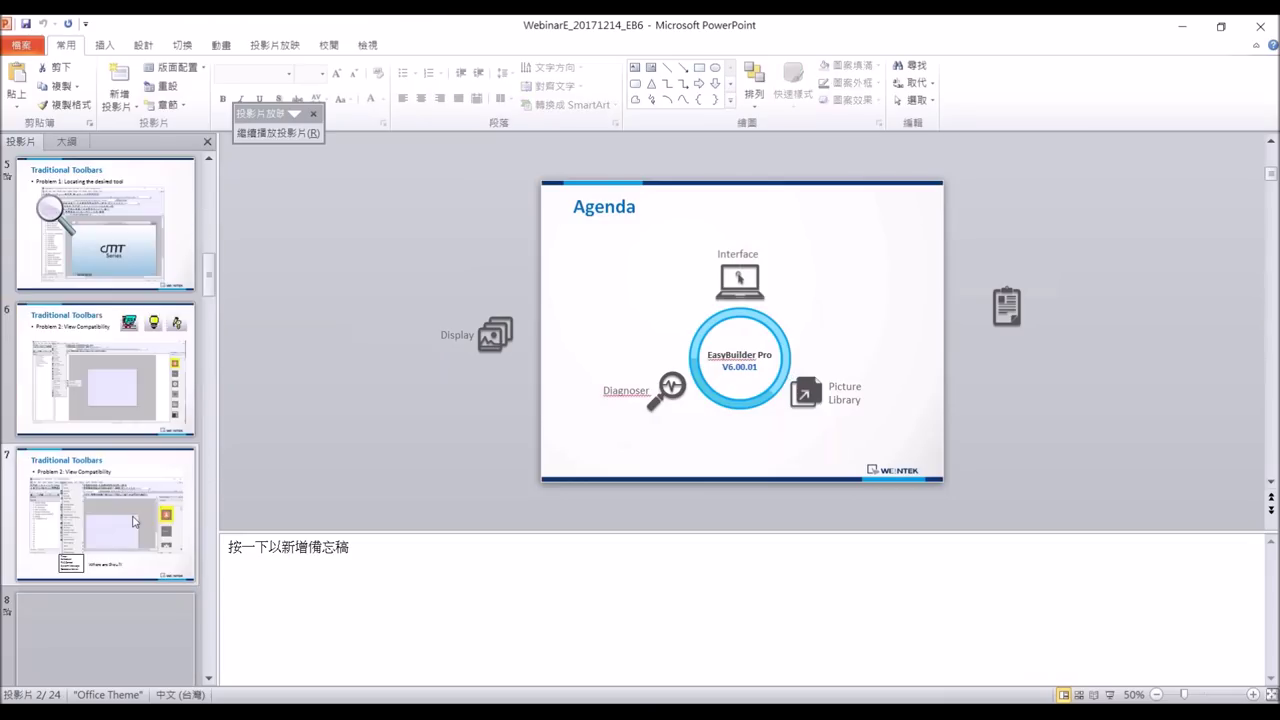
scroll(135, 521, "down", 3)
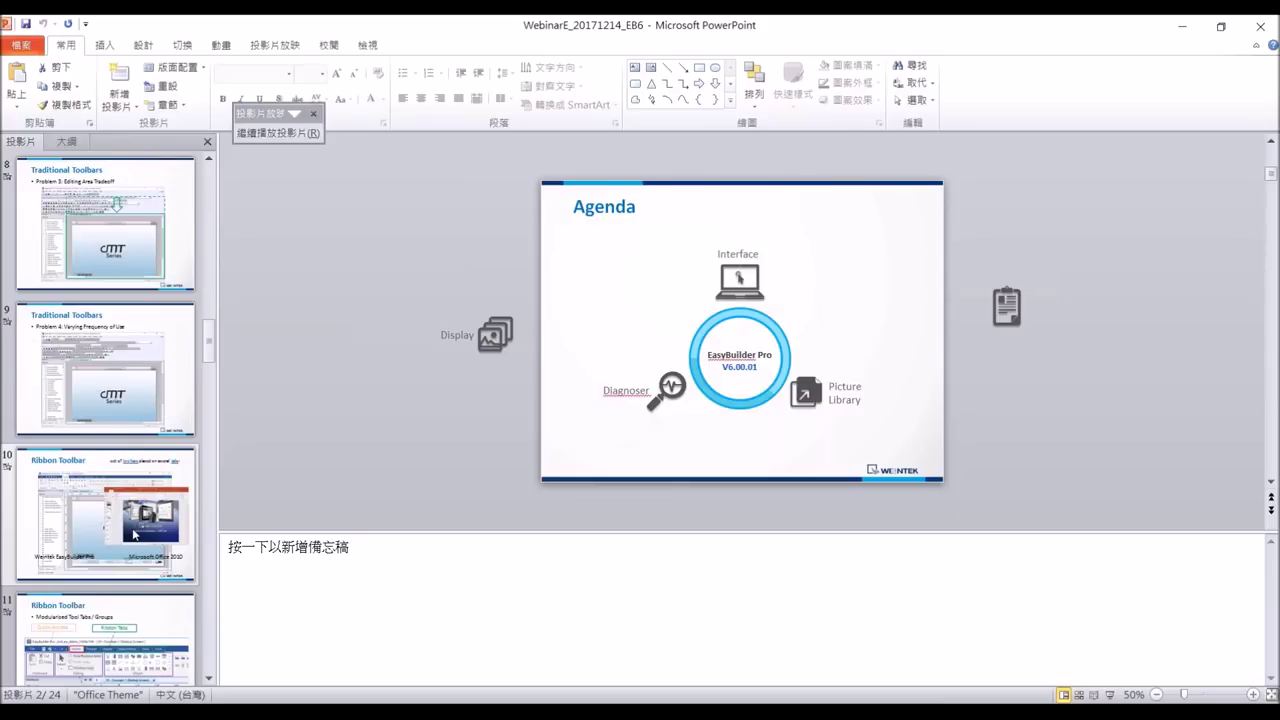
scroll(135, 535, "down", 4)
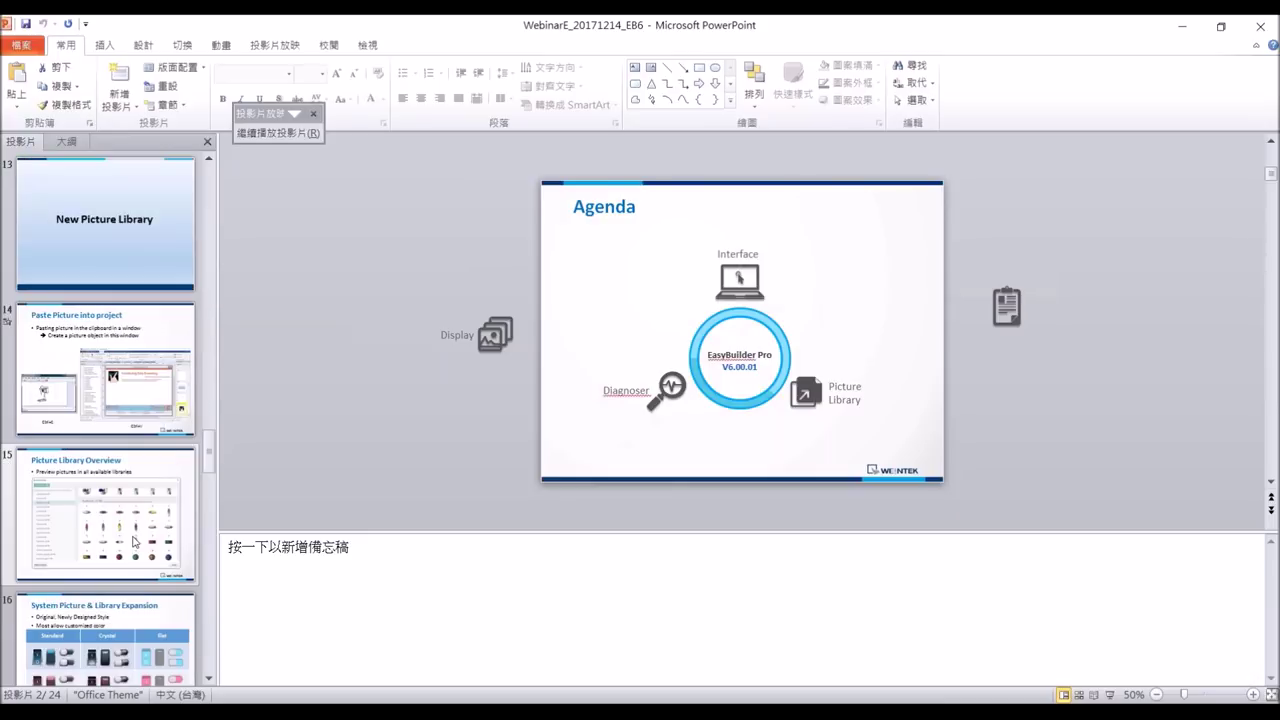
scroll(133, 540, "down", 4)
left_click(132, 535)
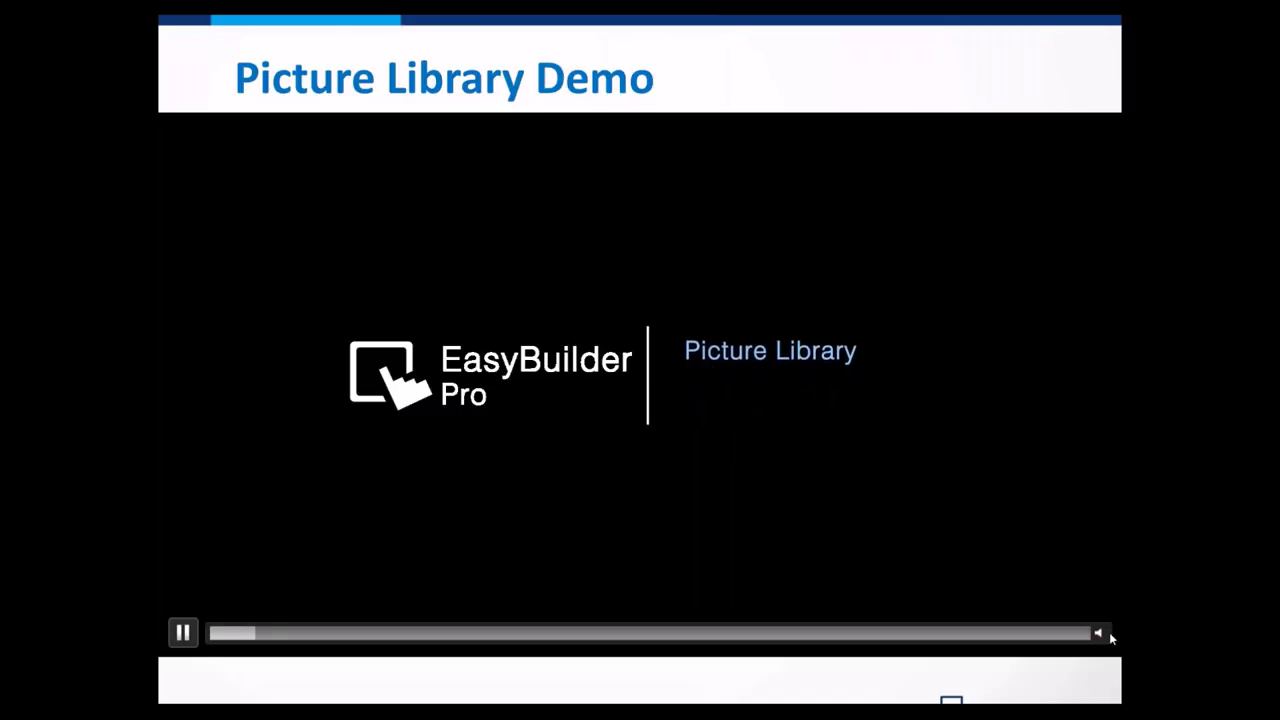
mouse_move(1103, 632)
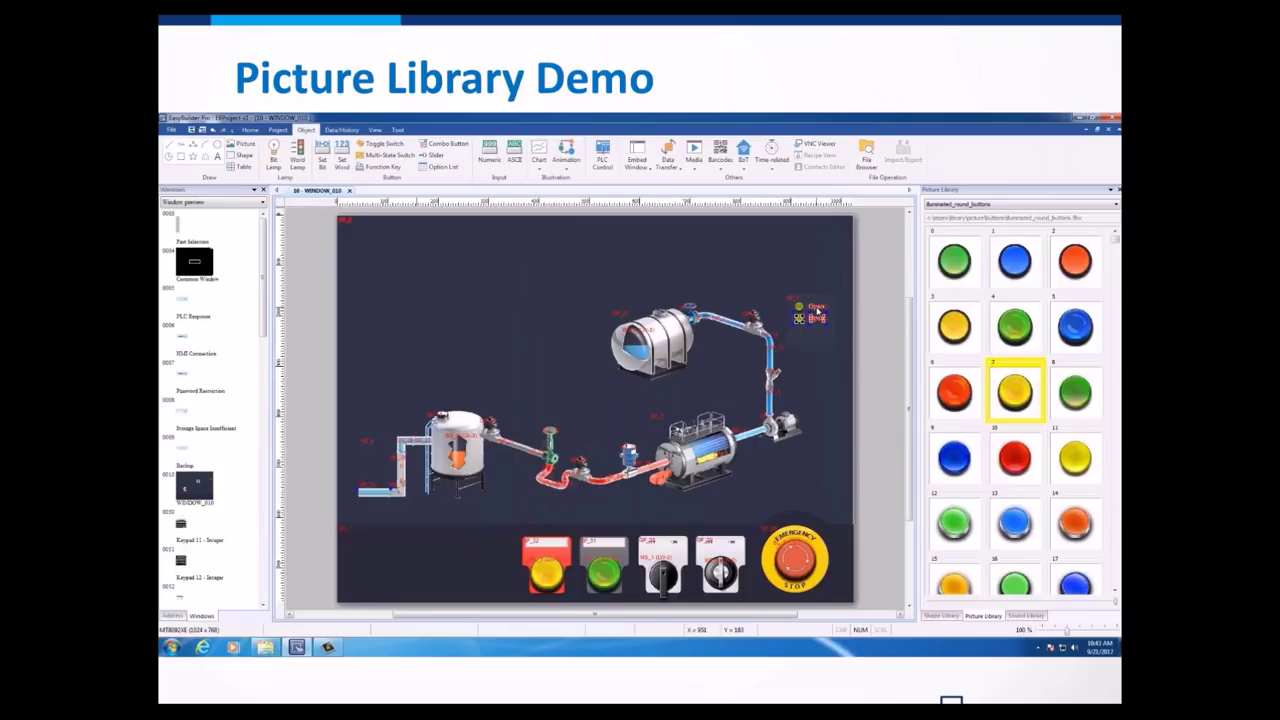
- Advance the slideshow past the demo video to the Diagnostic Cycle slide
left_click(241, 150)
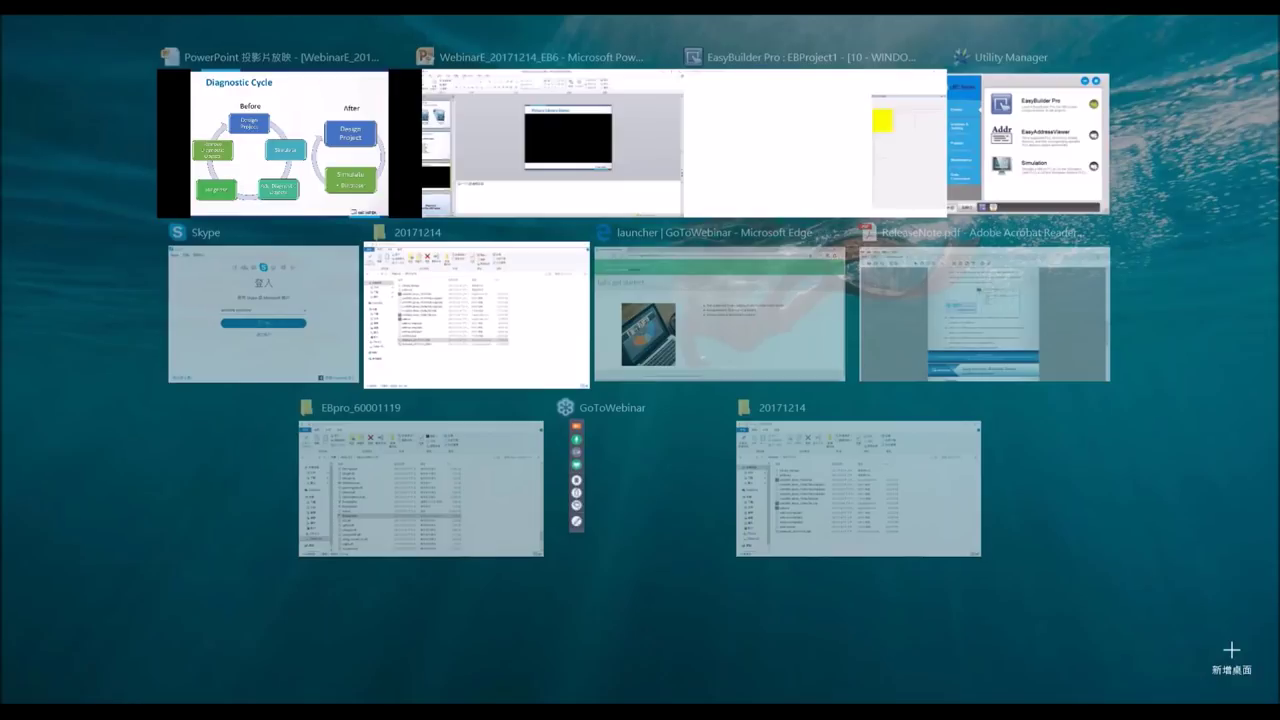
- Switch Utility Manager to eMT Series and view its Maintenance, Data Conversion and Analysis & Testing tools
key("Escape")
left_click(370, 300)
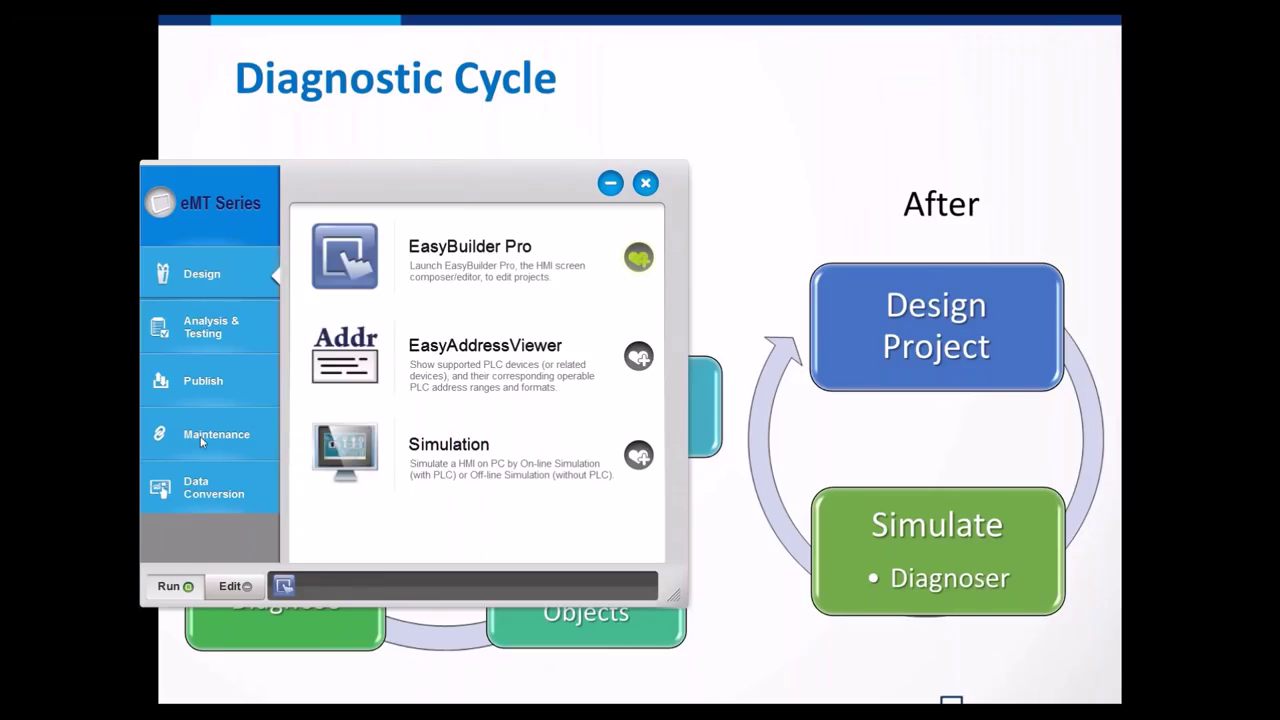
left_click(201, 438)
left_click(215, 487)
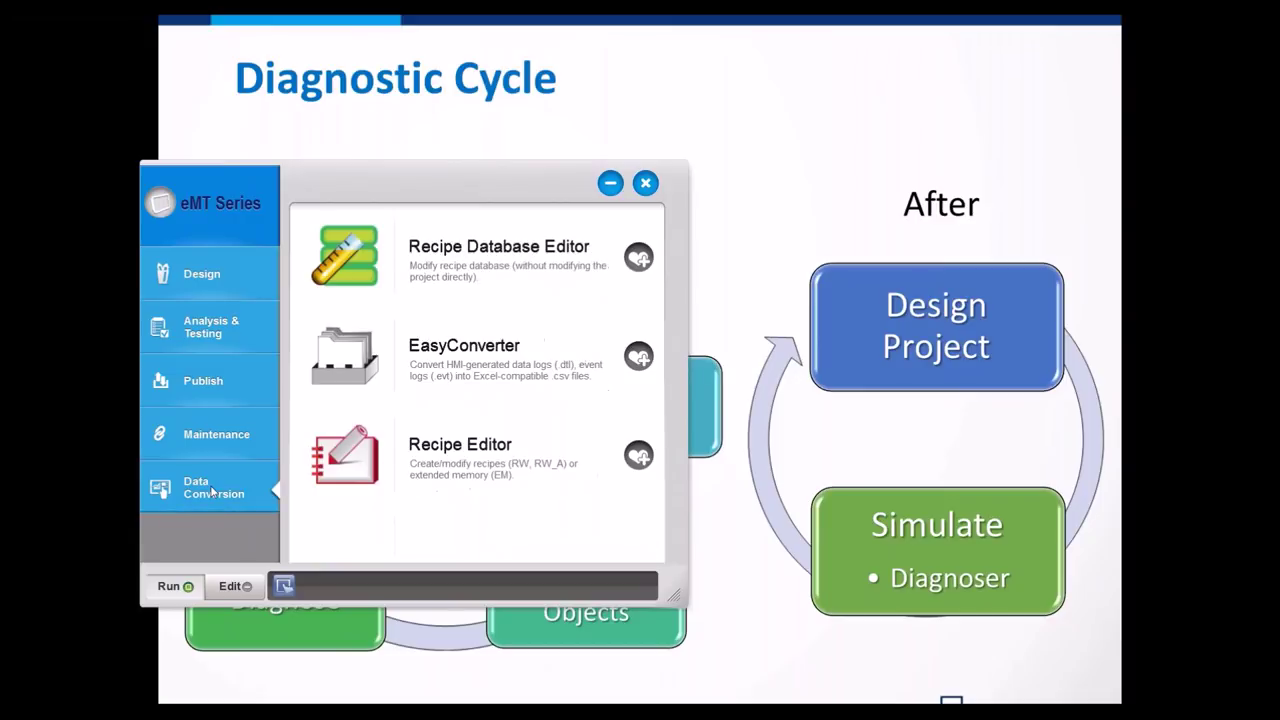
left_click(235, 321)
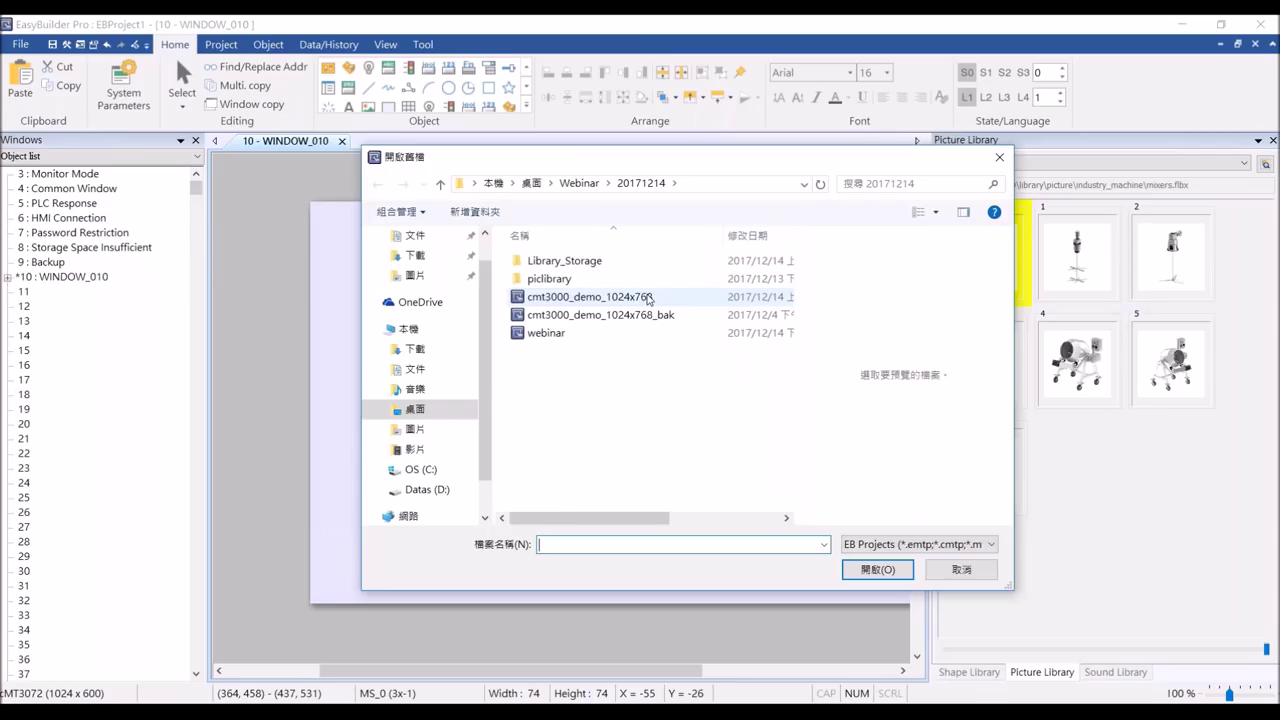
- Open the cmt3000_demo_1024x768 project from the Webinar 20171214 folder
double_click(648, 297)
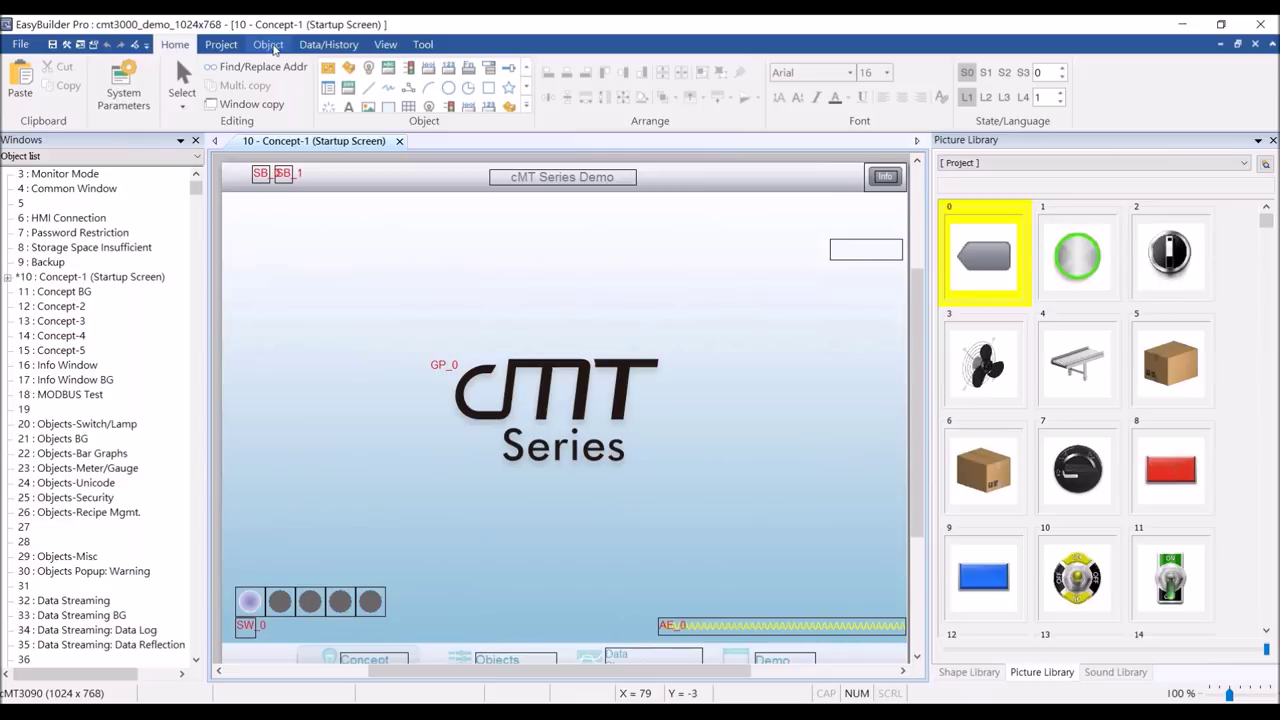
- Look over the Object, Data/History, View and Project ribbons, then run Offline Simulation
left_click(272, 48)
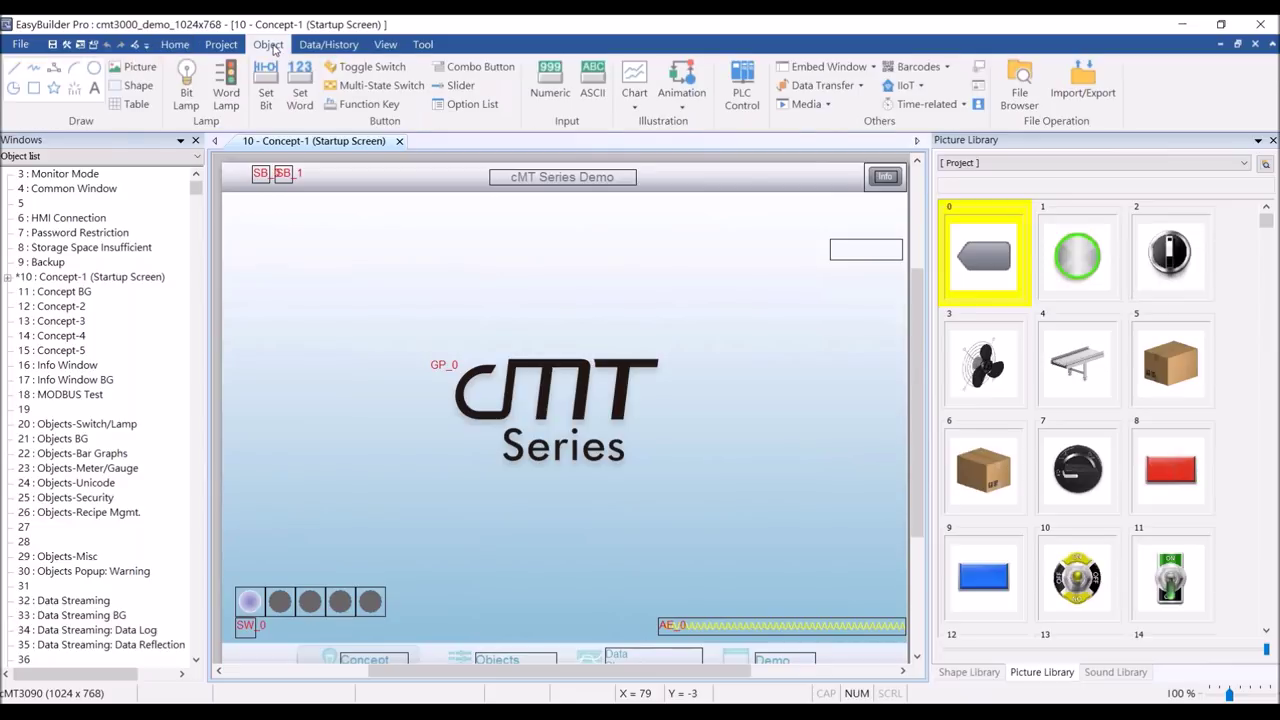
left_click(316, 46)
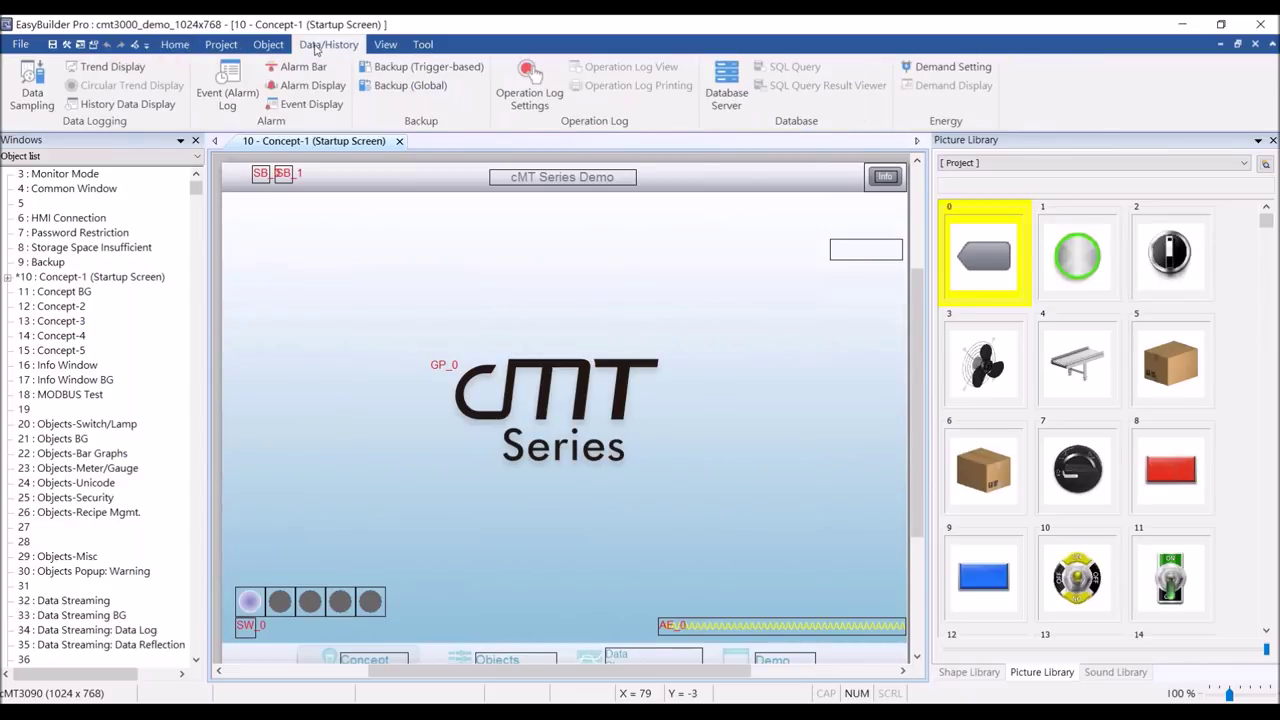
left_click(382, 46)
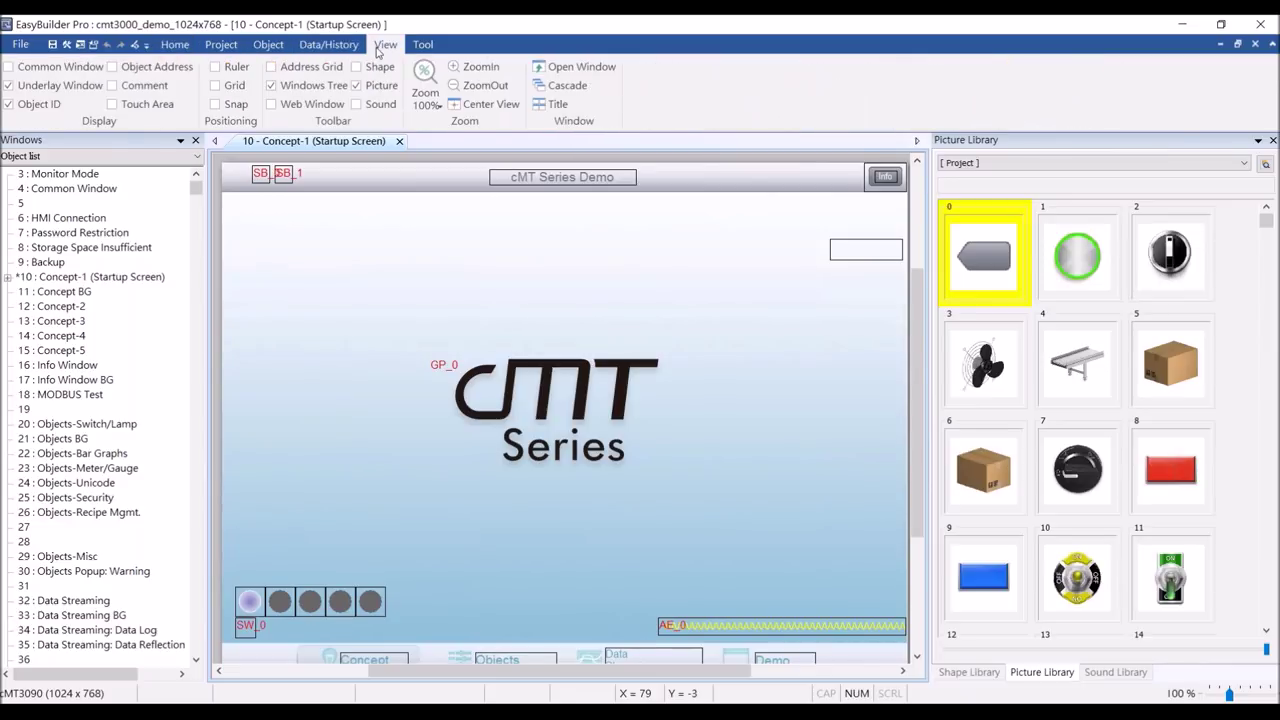
left_click(230, 46)
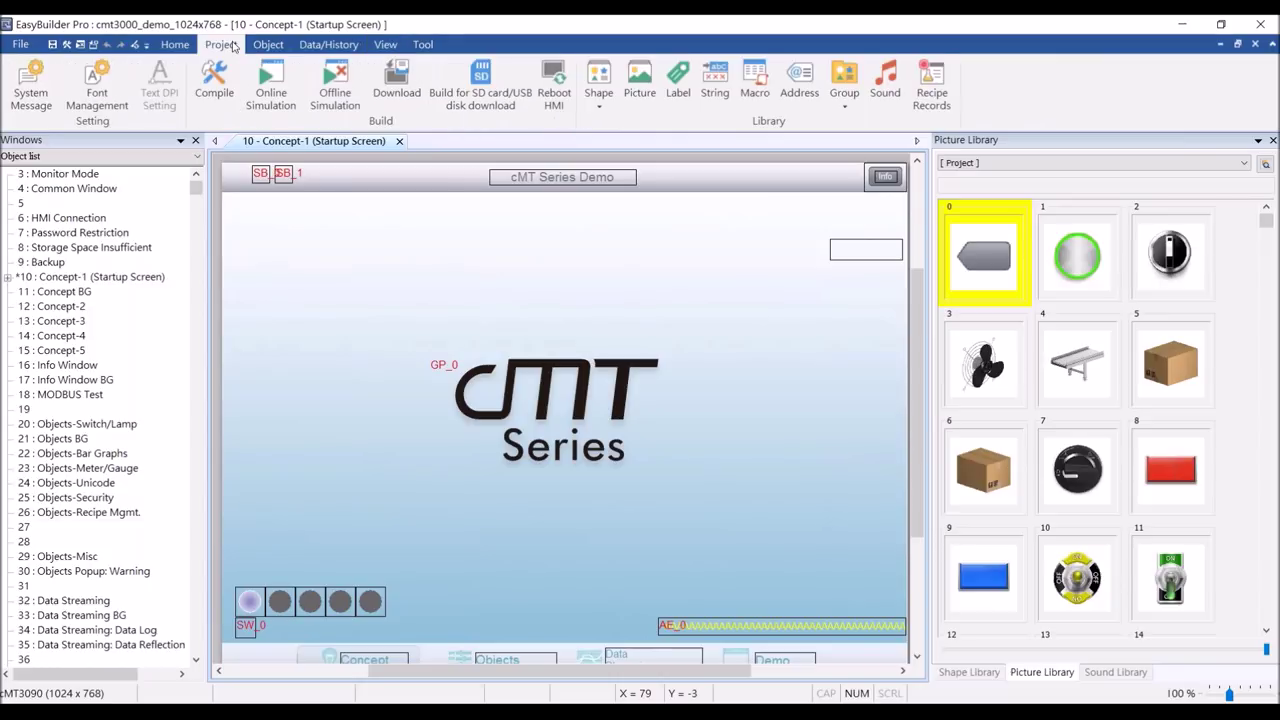
left_click(340, 90)
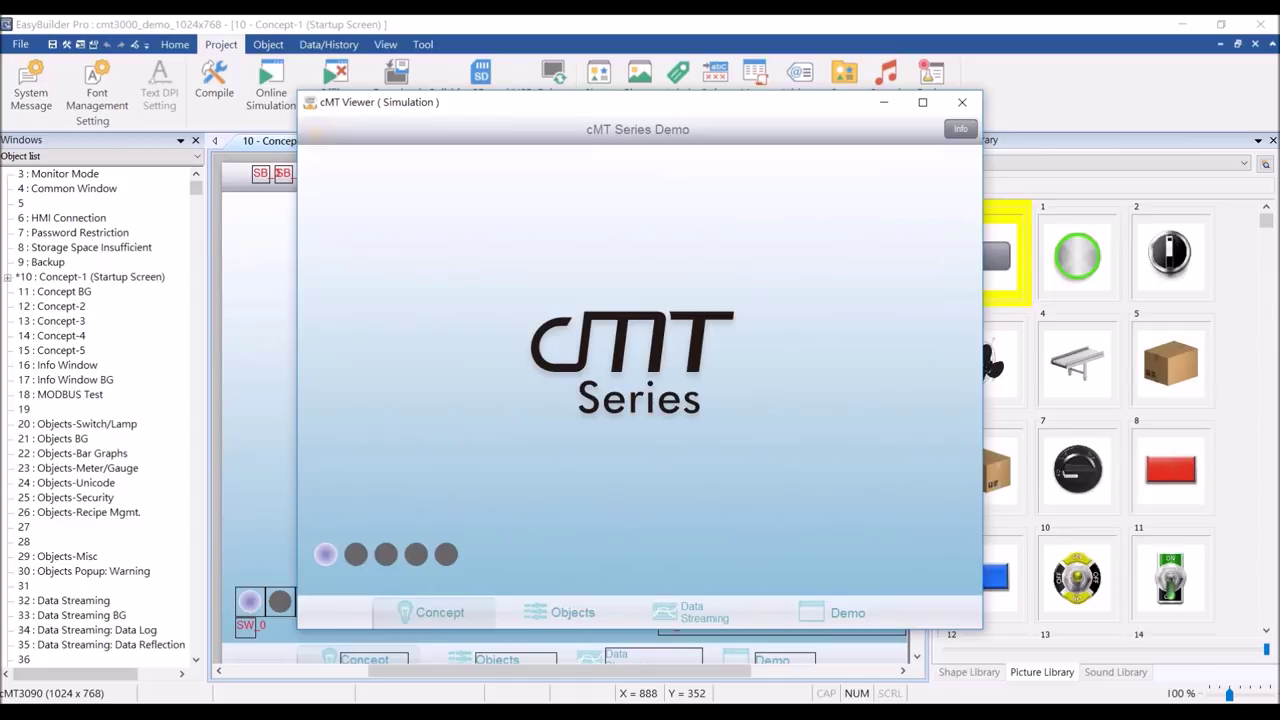
- Shift the simulation window left and open window 71 CheeseFactory-Pasteurizer for editing
left_click_drag(609, 109, 589, 107)
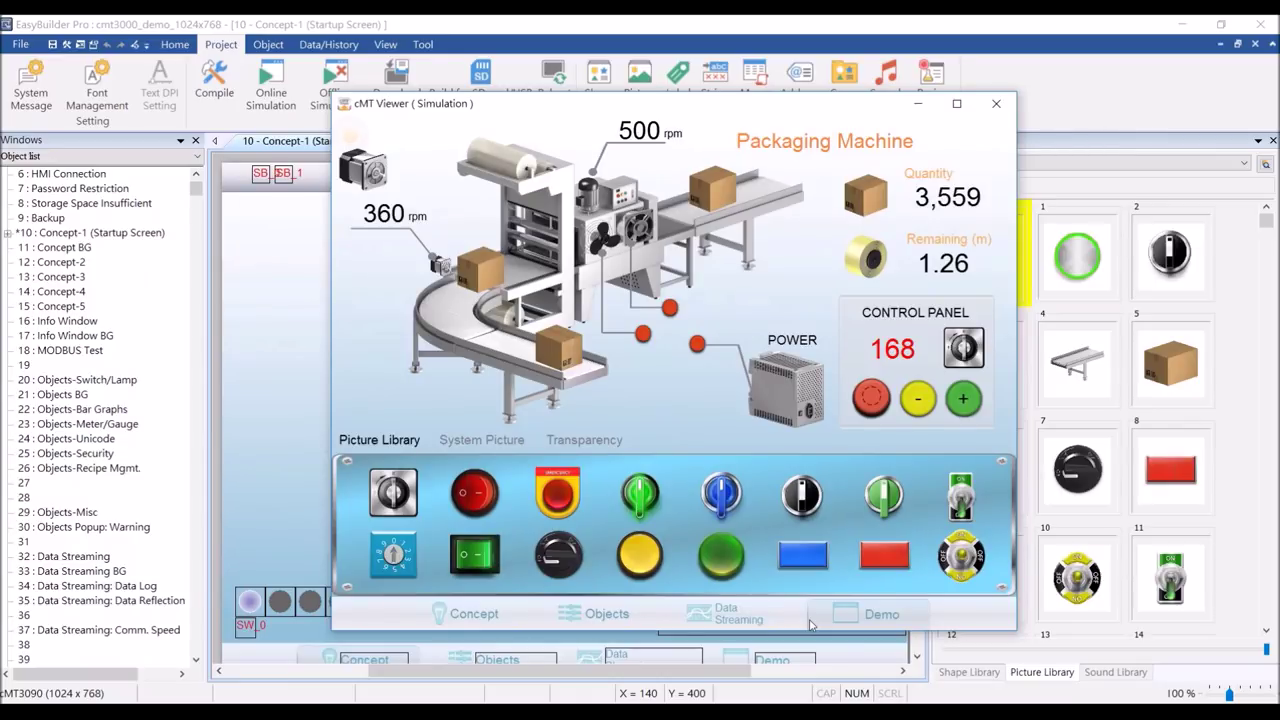
scroll(124, 425, "down", 16)
double_click(122, 425)
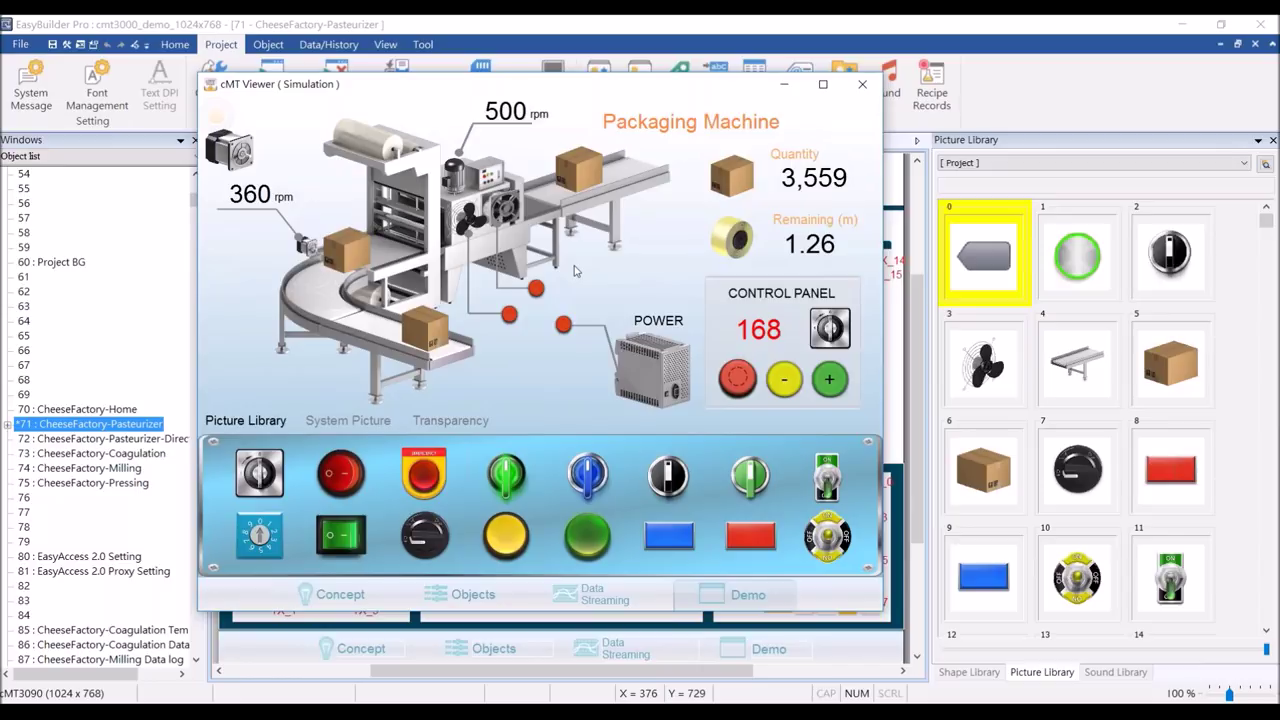
right_click(522, 258)
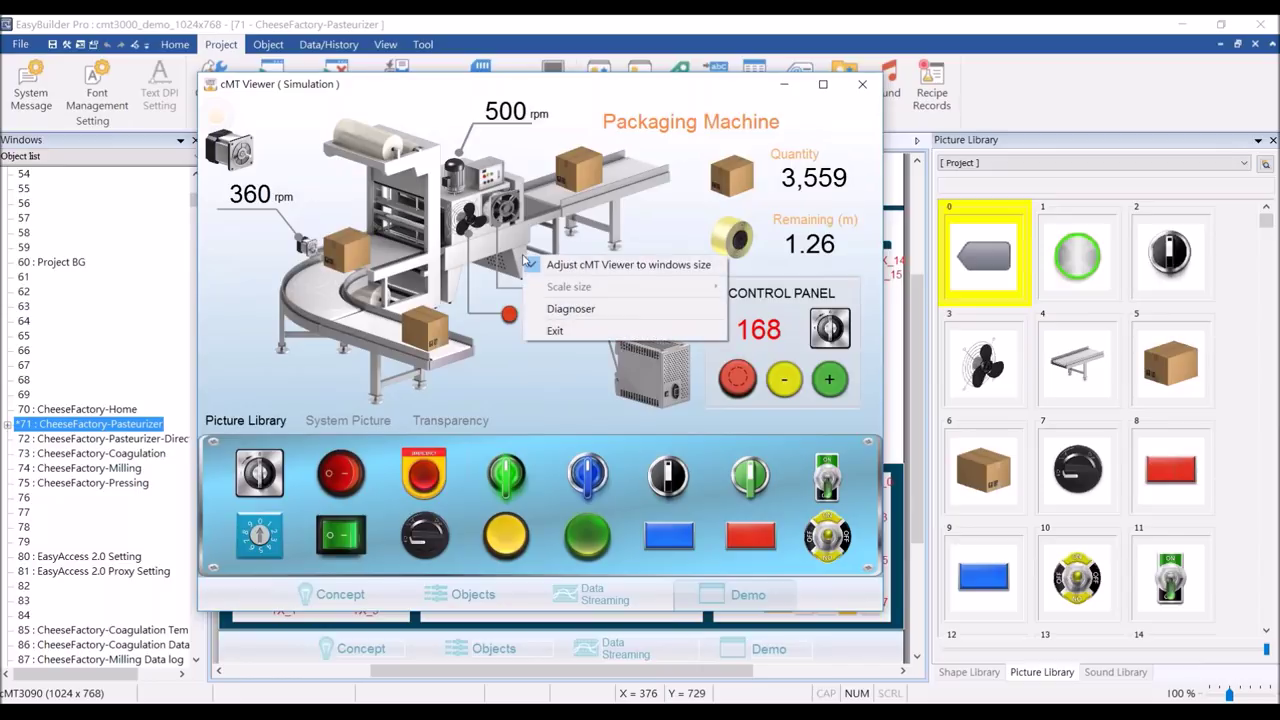
- Launch the Diagnoser from the simulation and position it over the simulation window
left_click(628, 314)
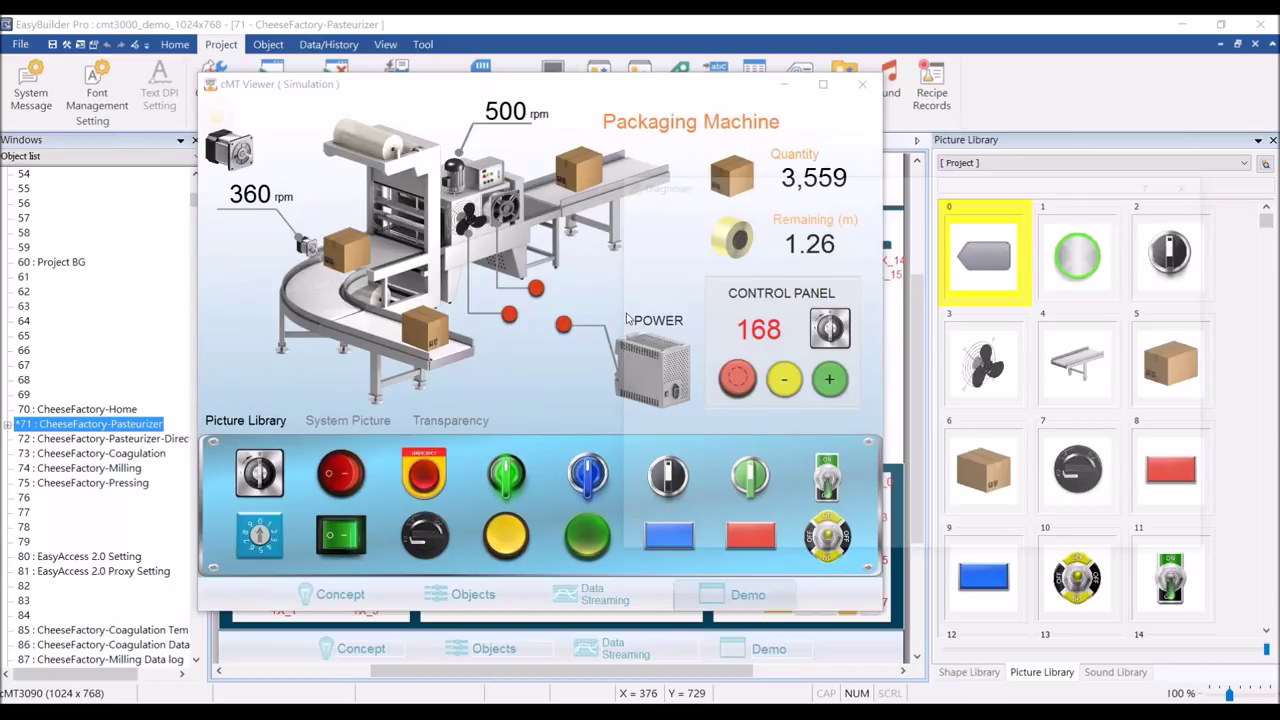
right_click(262, 215)
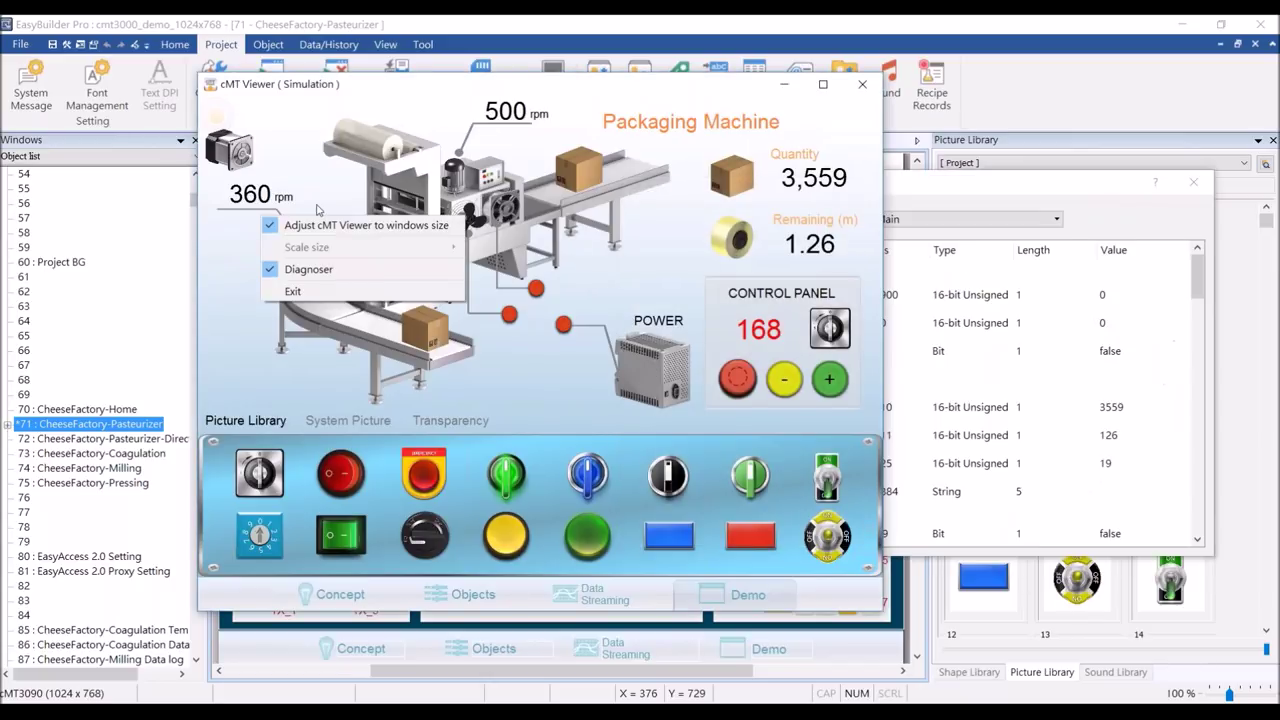
left_click(968, 190)
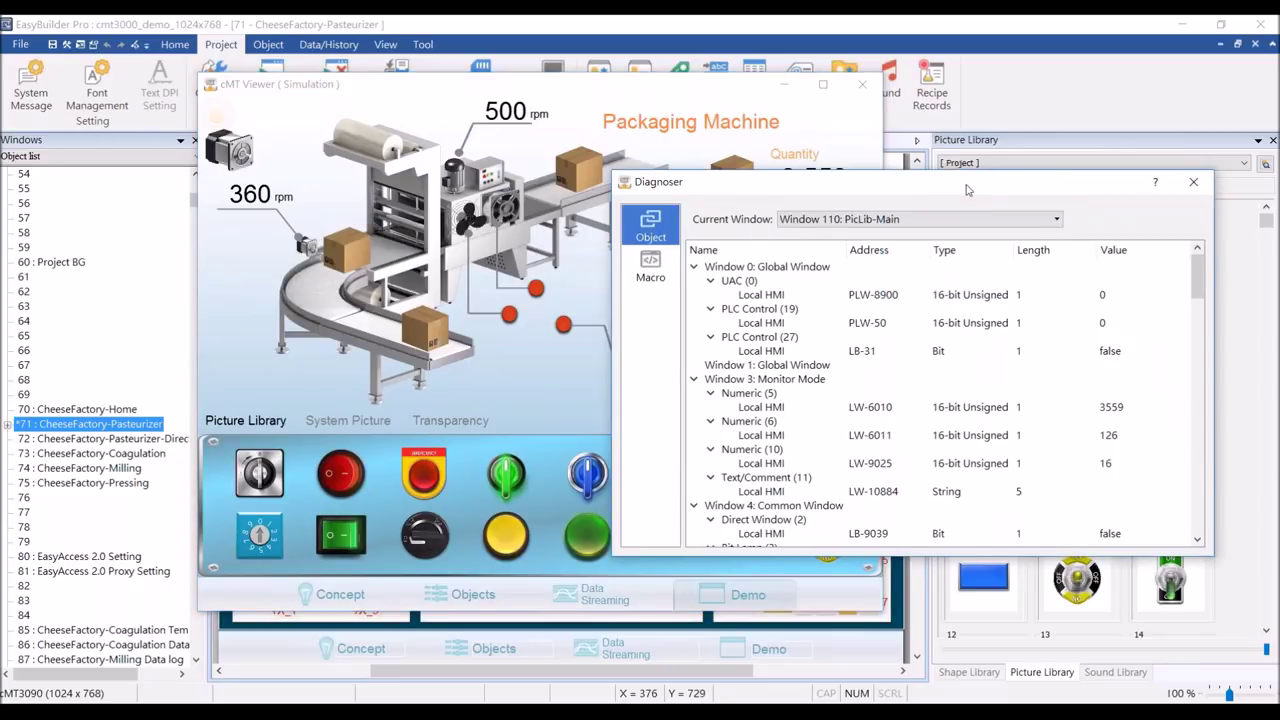
left_click_drag(967, 190, 808, 265)
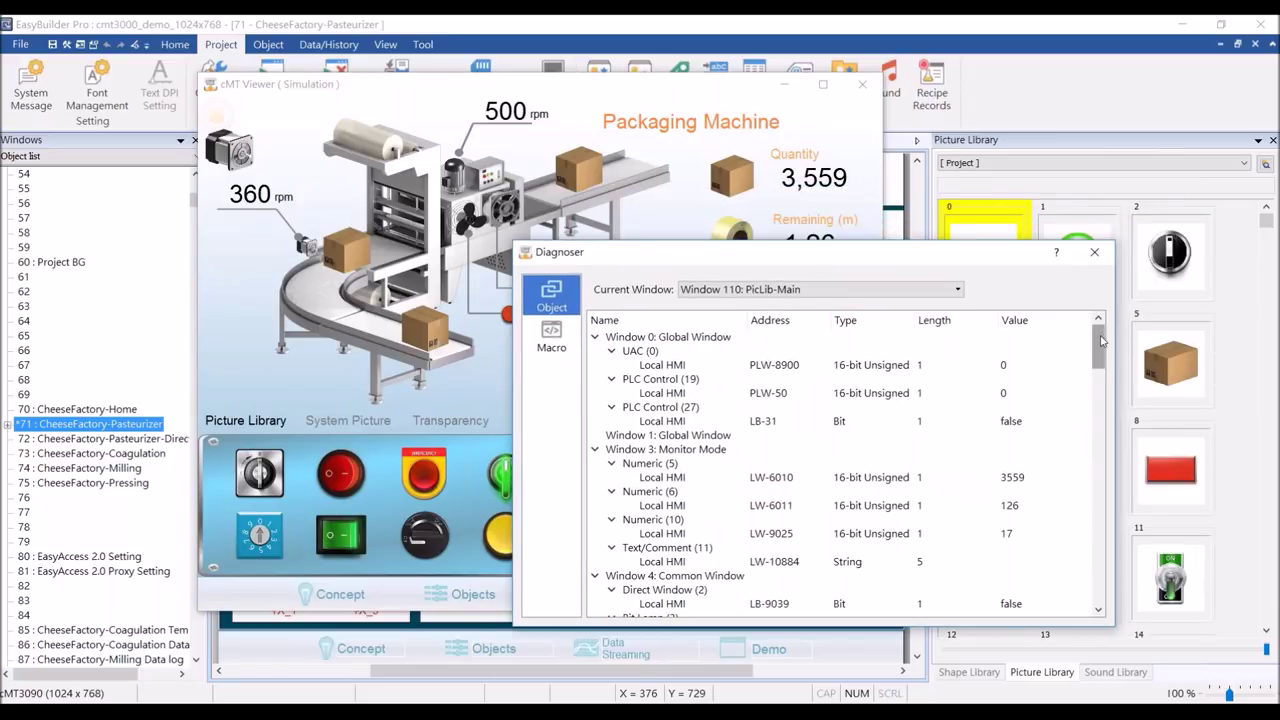
mouse_move(809, 265)
left_mouse_down()
mouse_move(853, 243)
mouse_move(811, 247)
left_mouse_up()
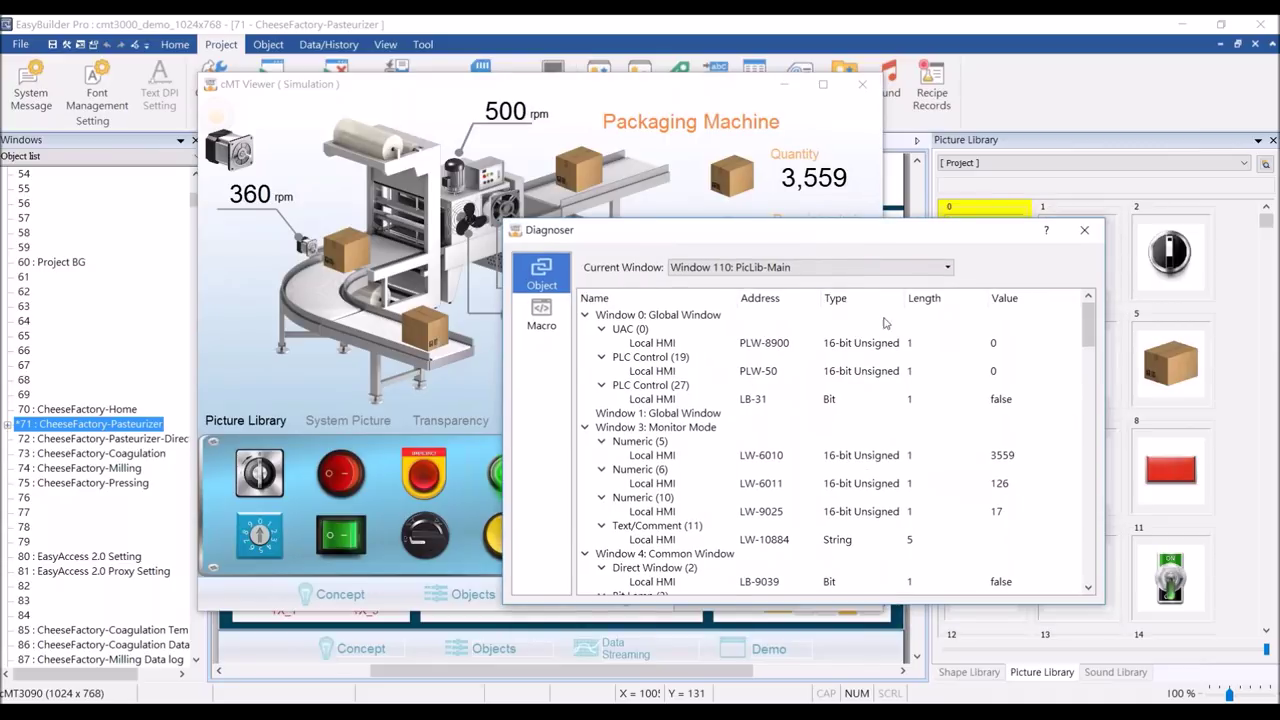
- Check the Diagnoser's Macro tab, return to Object, and move the window further left
left_click(540, 324)
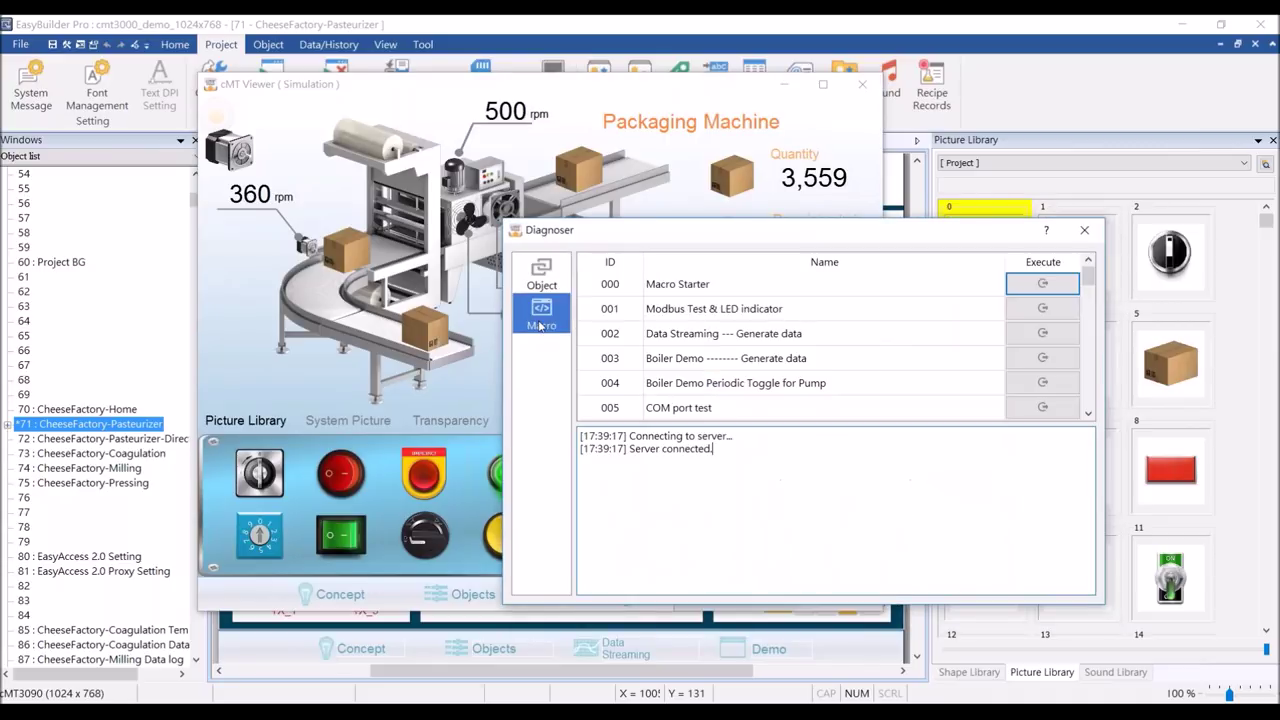
left_click(541, 272)
left_click_drag(589, 238, 541, 222)
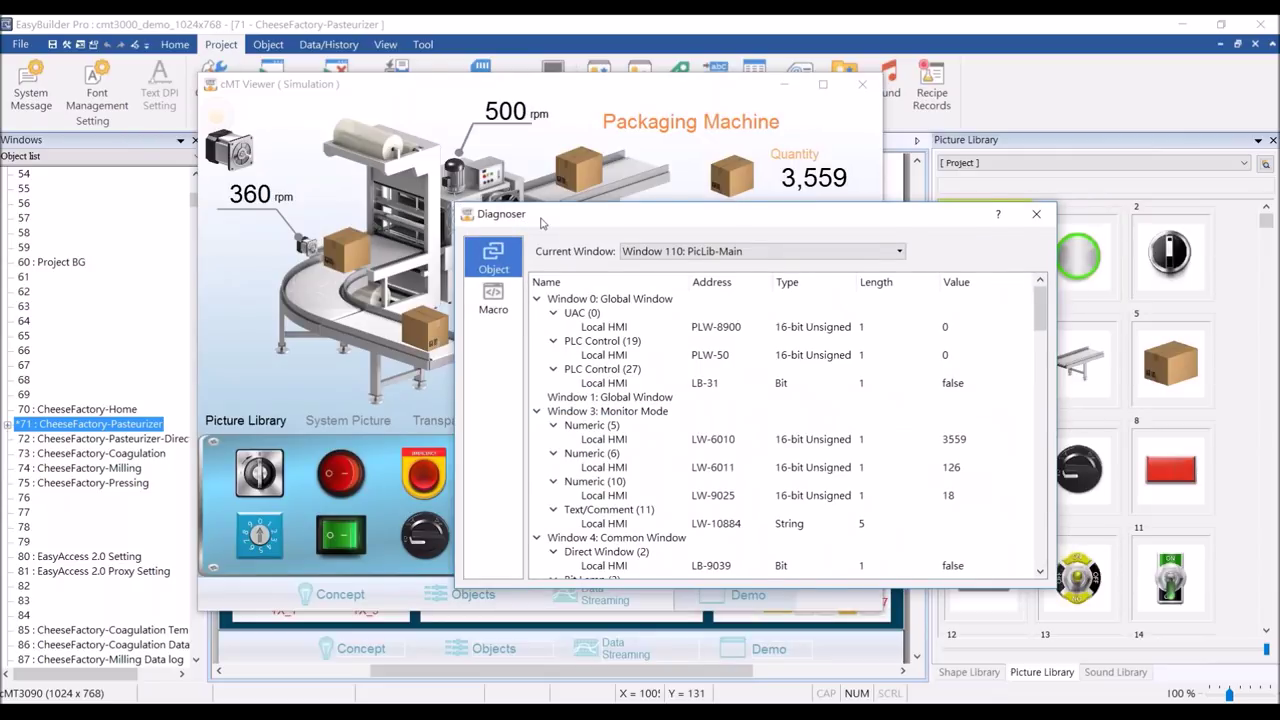
left_click_drag(541, 222, 538, 218)
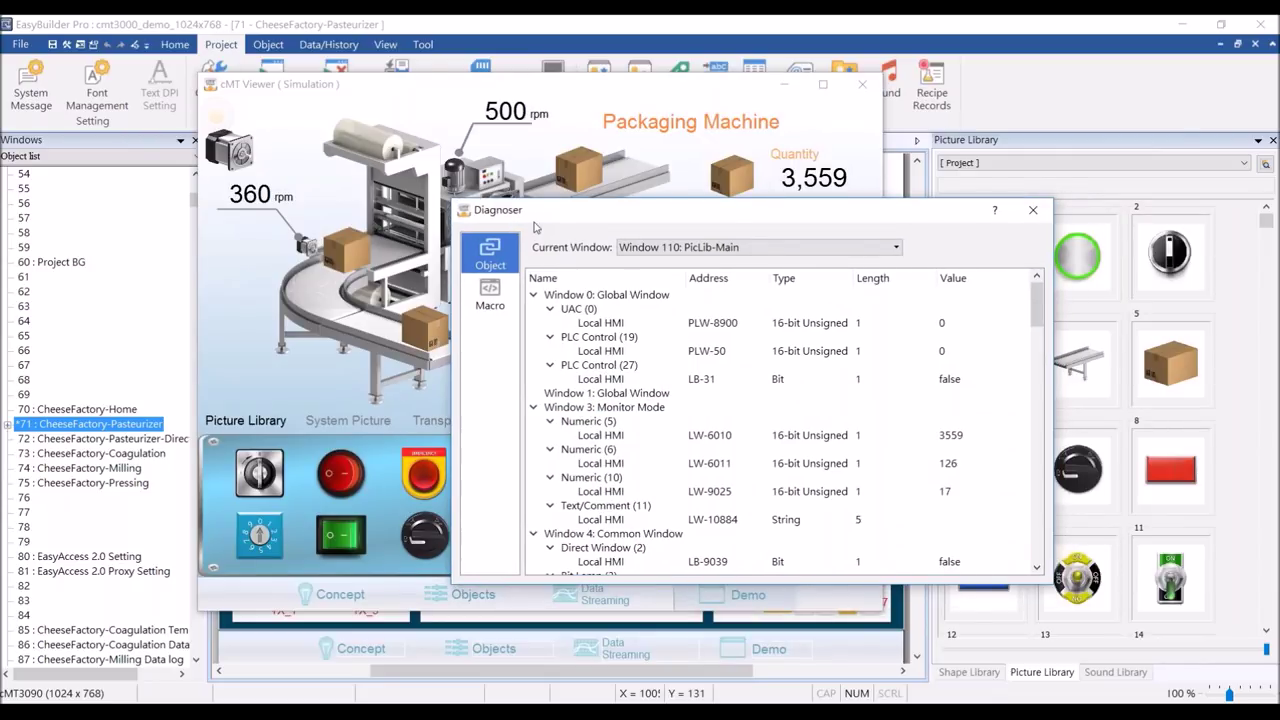
- Collapse windows 0, 3, 4, 110, 111 and 113, widen Name, and select Window 110: PicLib-Main
left_click(533, 295)
left_click(534, 323)
left_click(534, 337)
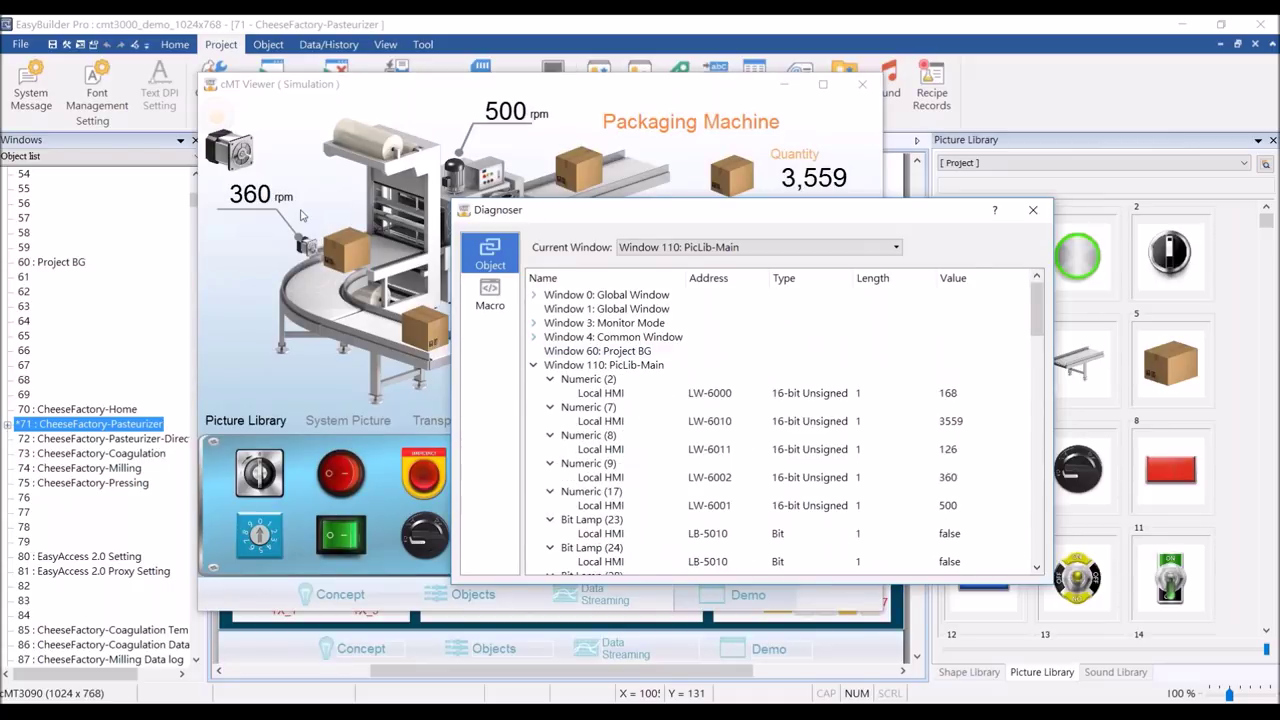
left_click(534, 365)
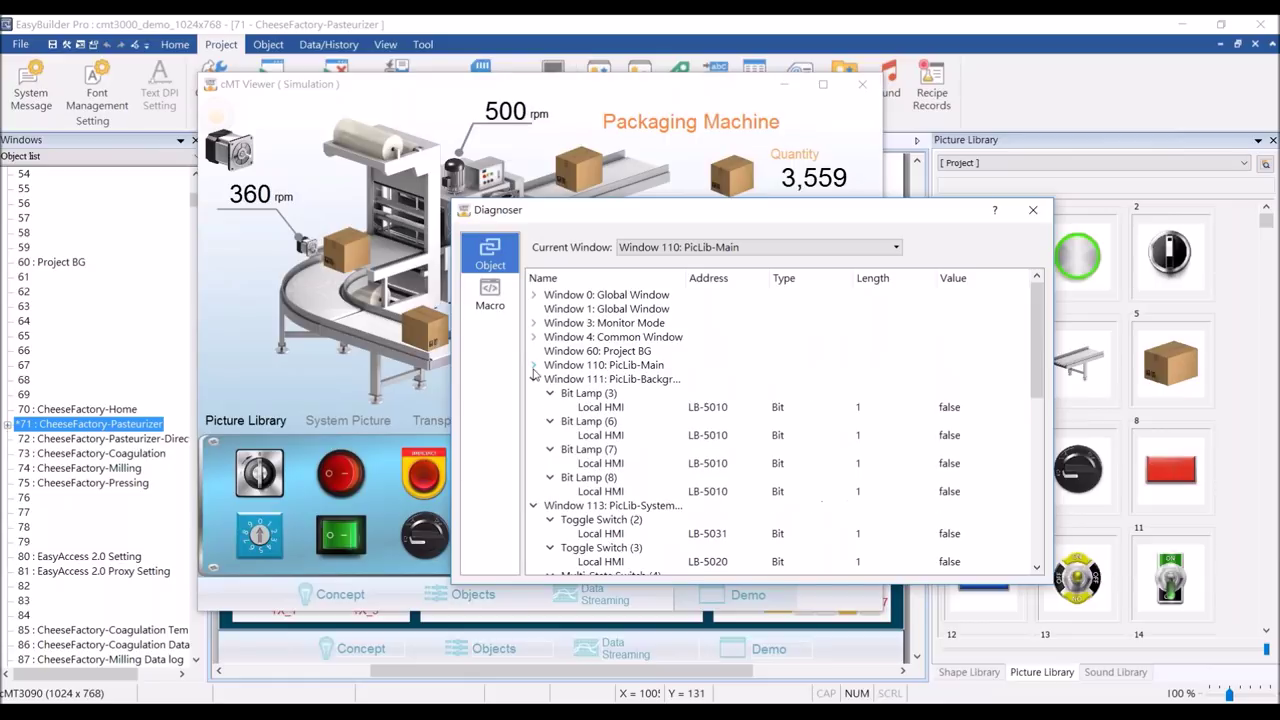
left_click(533, 380)
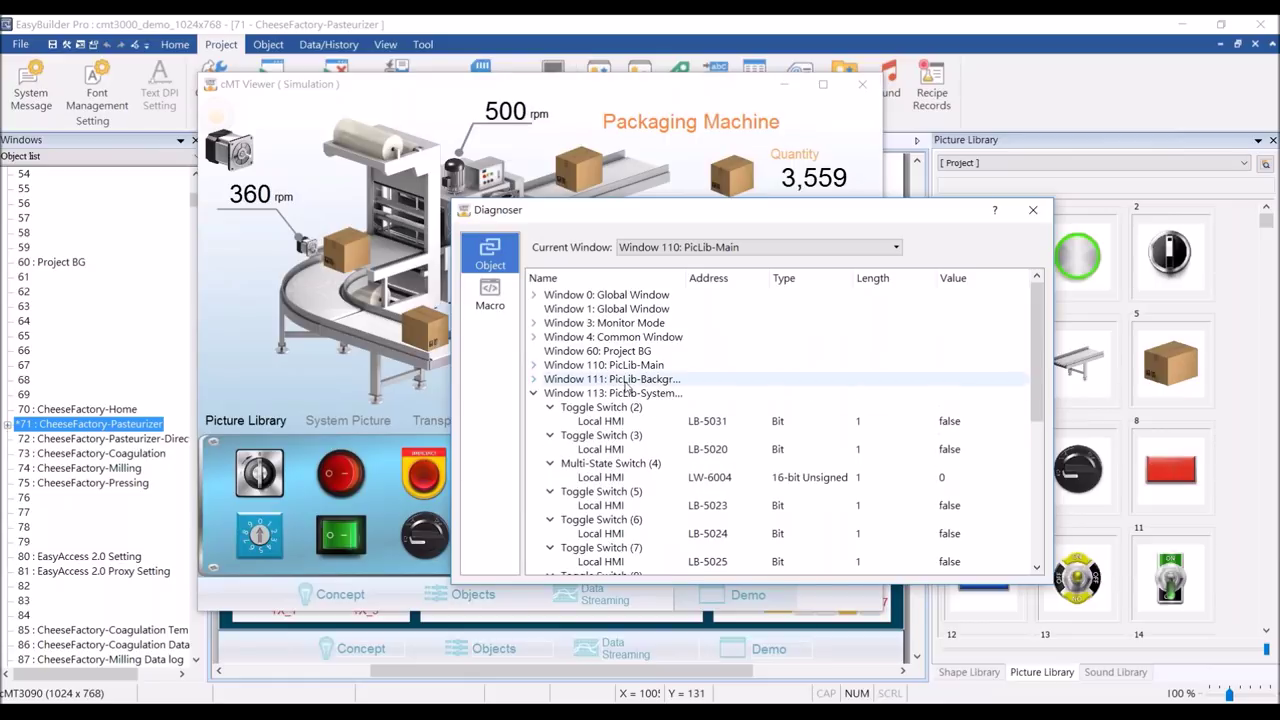
left_click(533, 394)
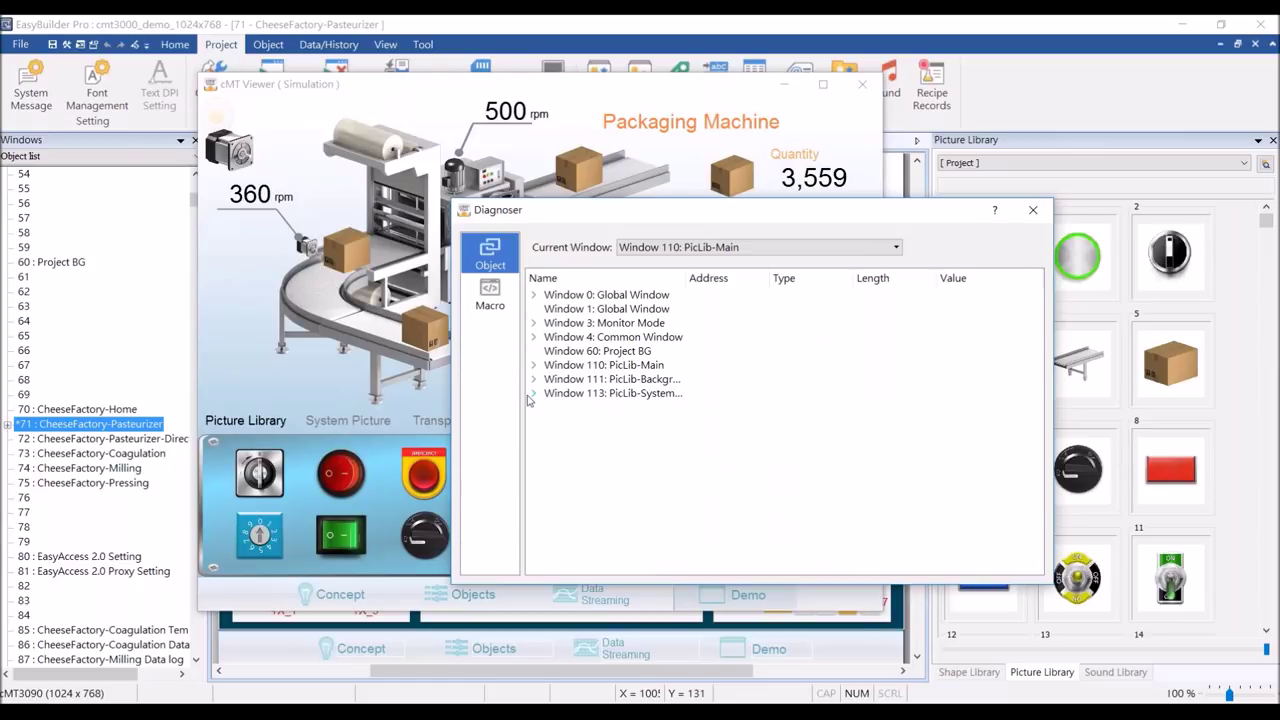
left_click_drag(694, 280, 770, 284)
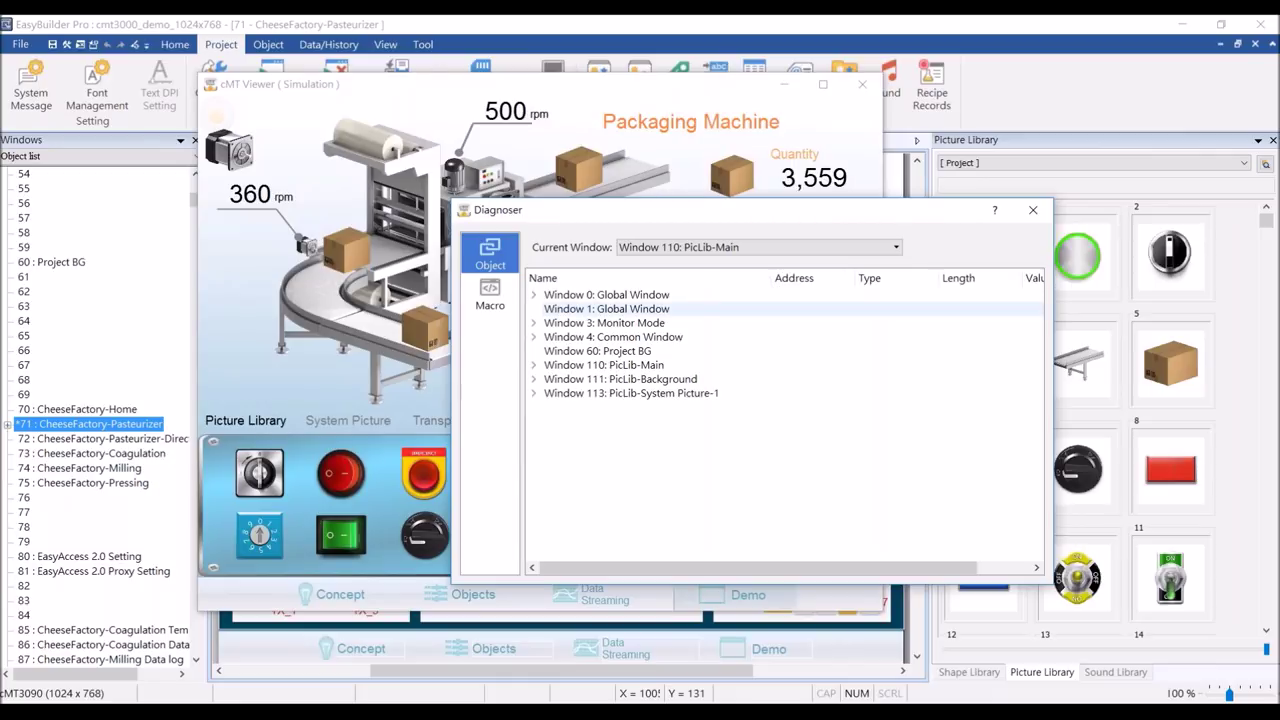
left_click(630, 366)
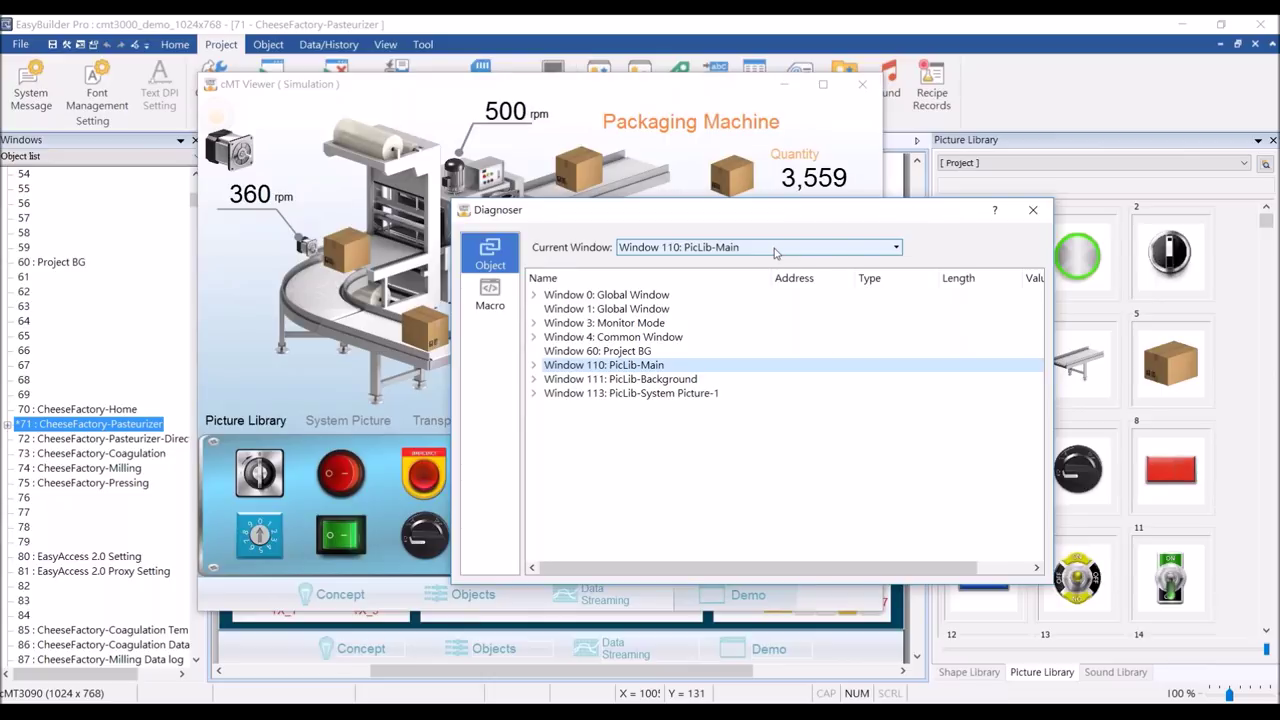
- Inspect Window 71: CheeseFactory-Pasteurizer and locate Meter Display (9) as the Heating gauge
left_click(776, 253)
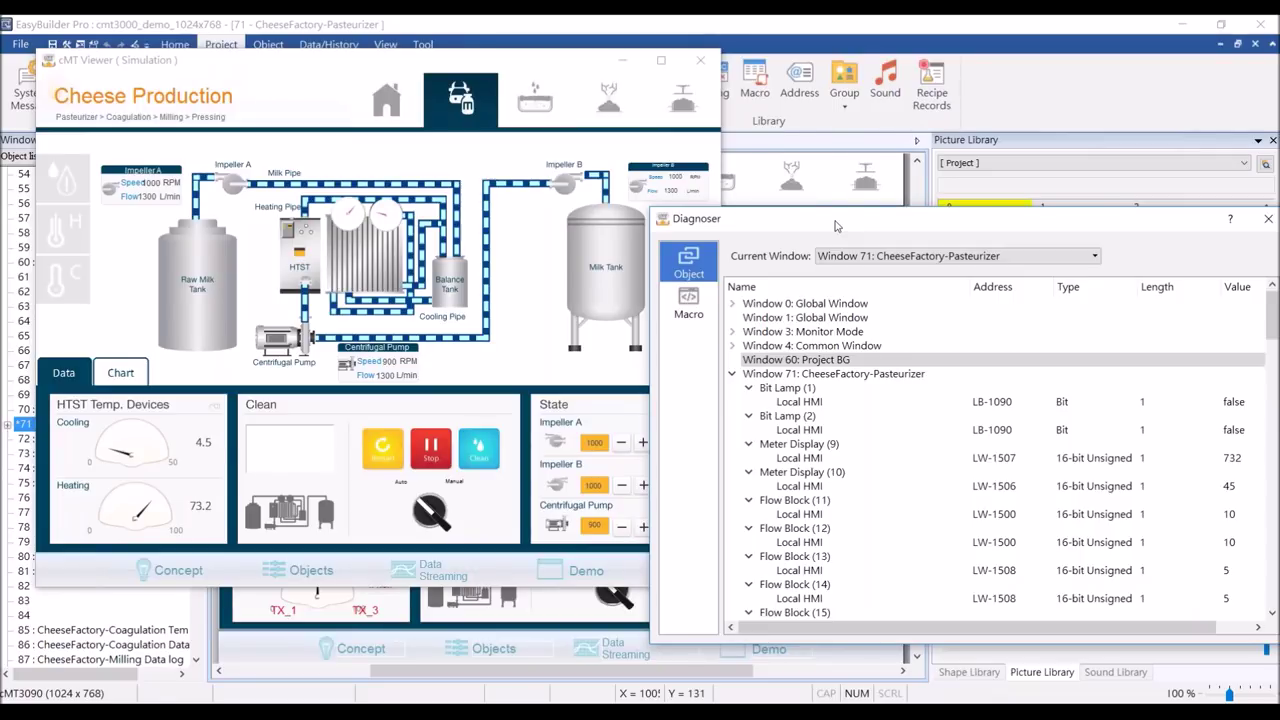
left_click_drag(836, 226, 834, 225)
left_click(797, 457)
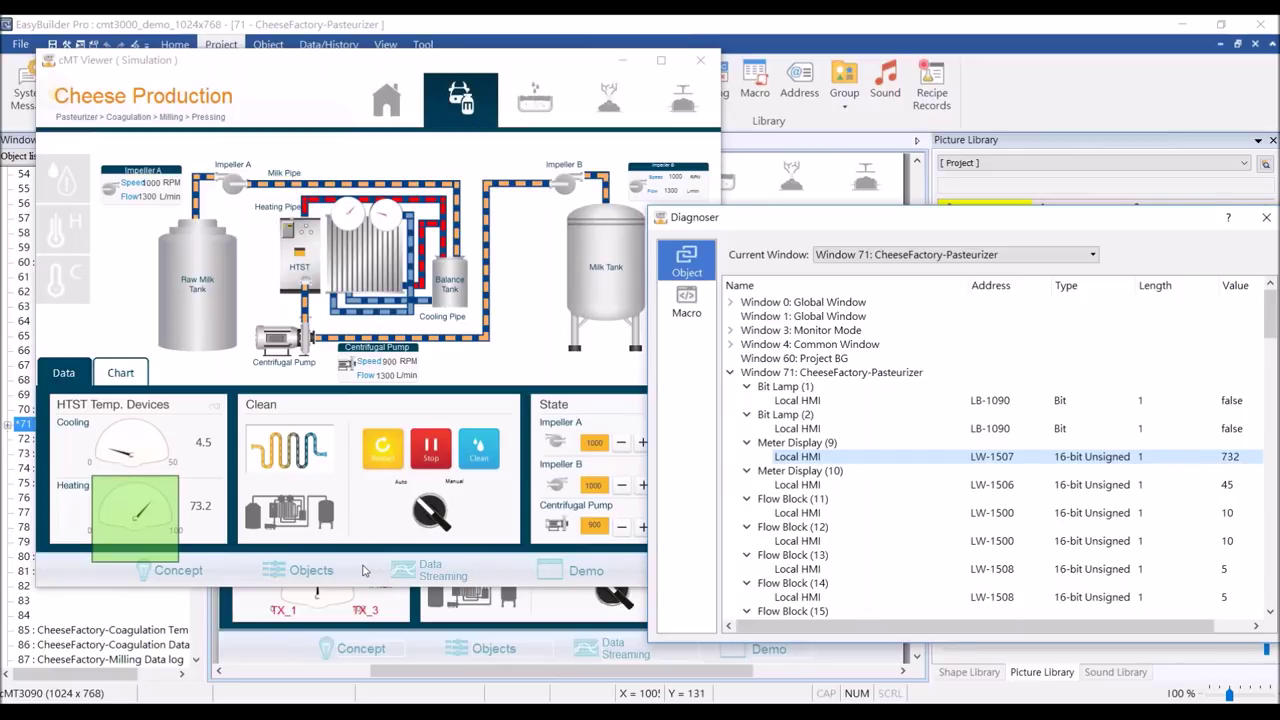
- Set Meter Display (9) at LW-1507 to 200, dropping the Heating gauge to 20.0
left_click_drag(893, 221, 648, 222)
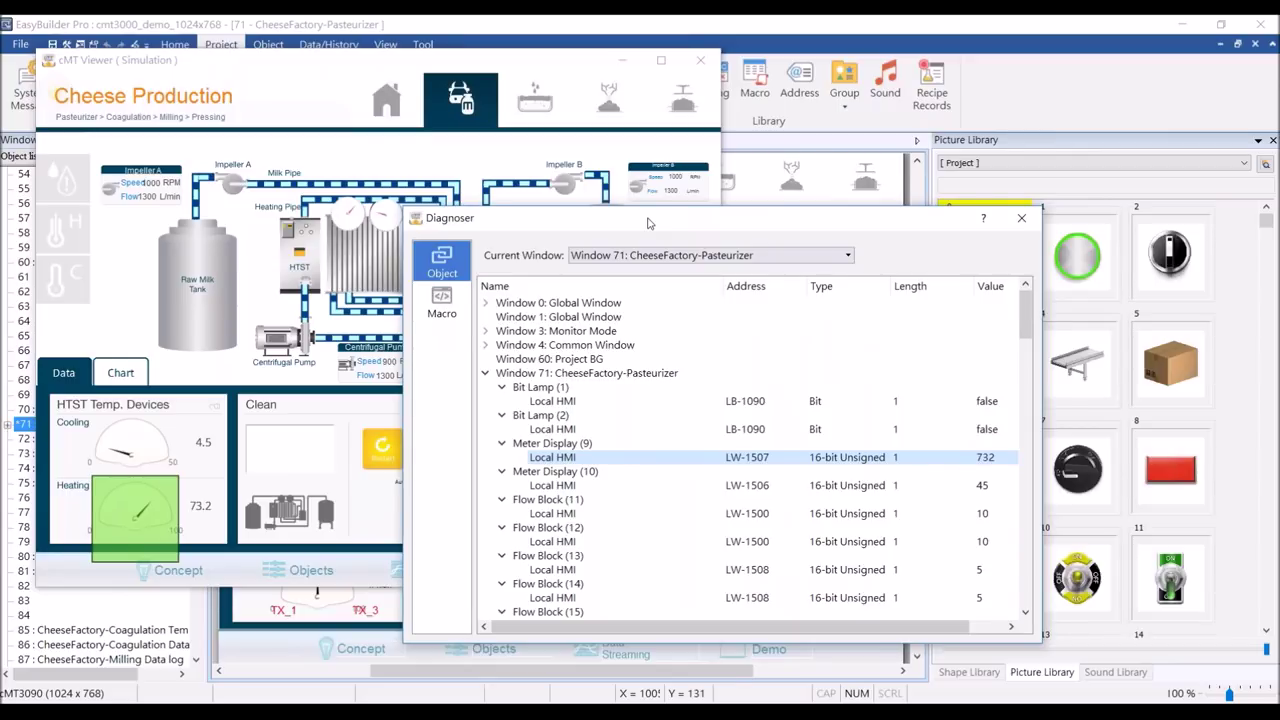
left_click_drag(648, 222, 506, 229)
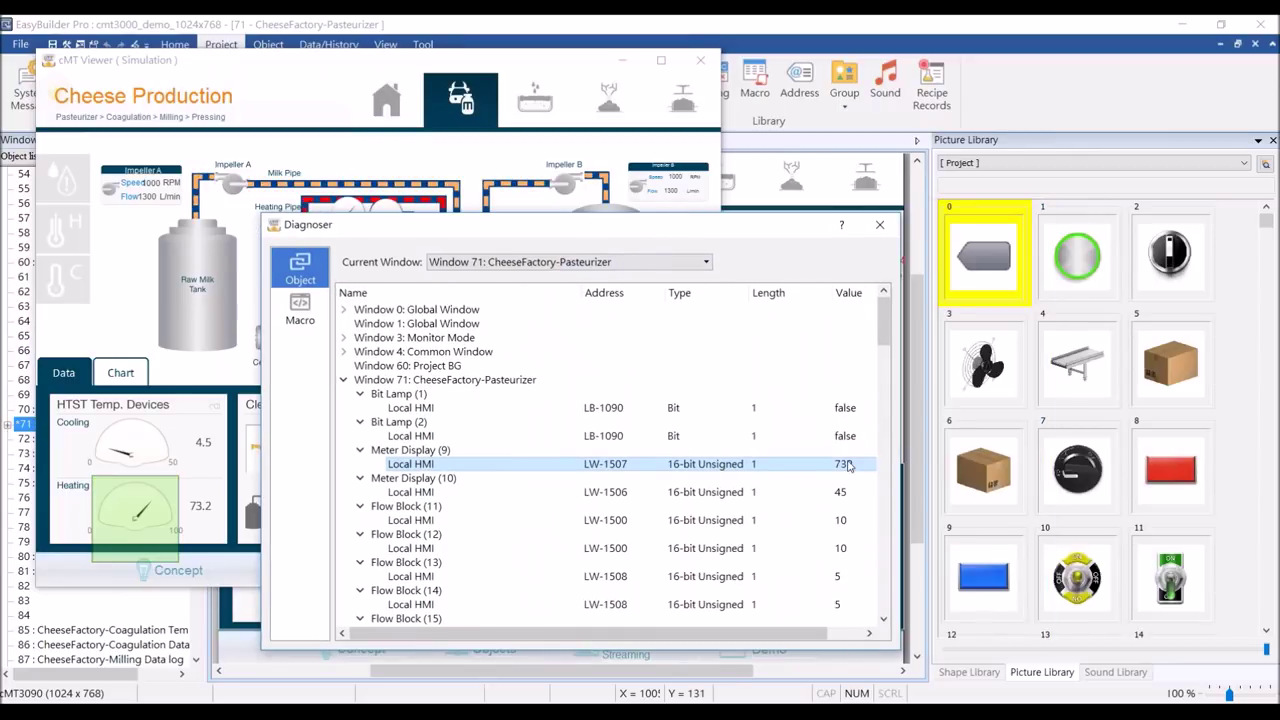
double_click(845, 464)
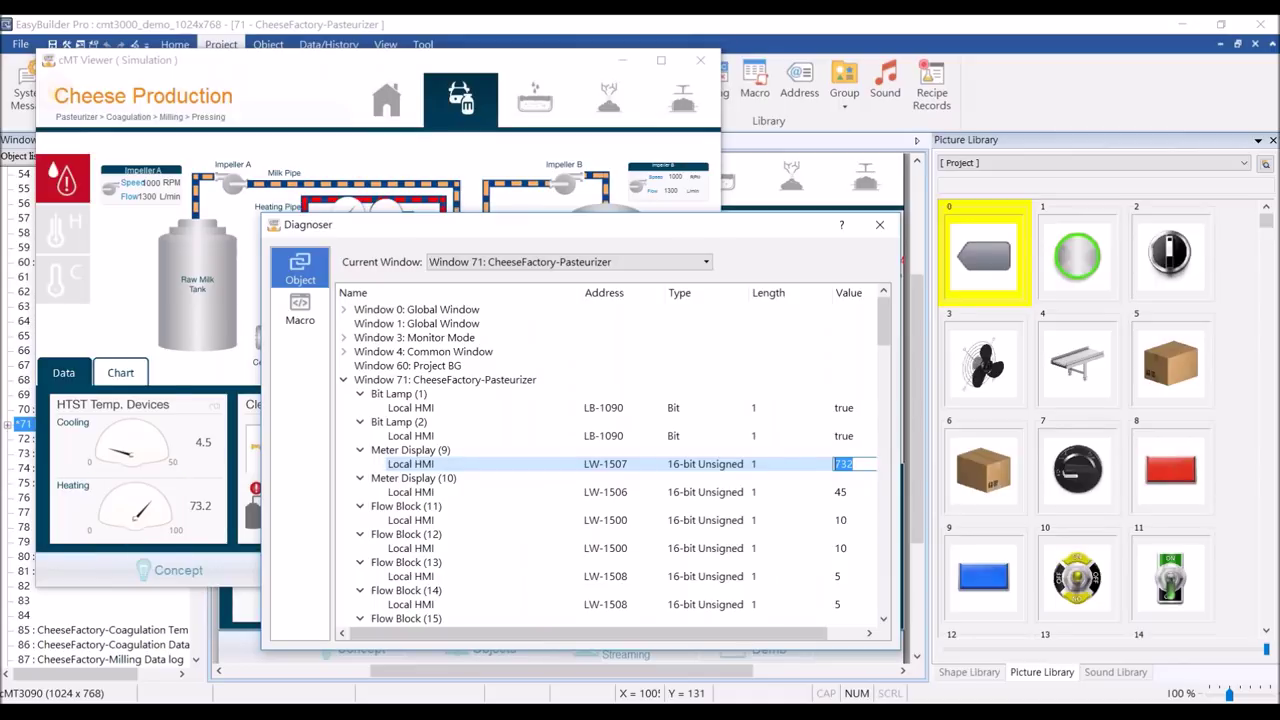
type("20")
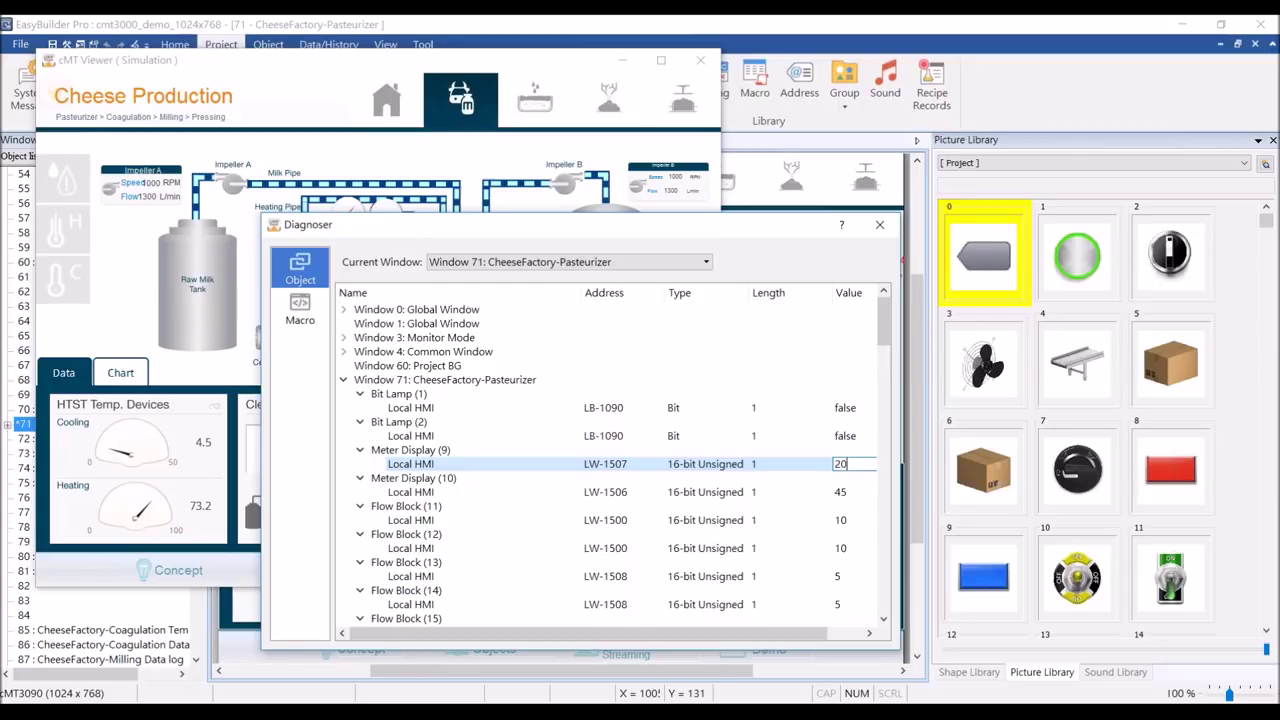
type("0")
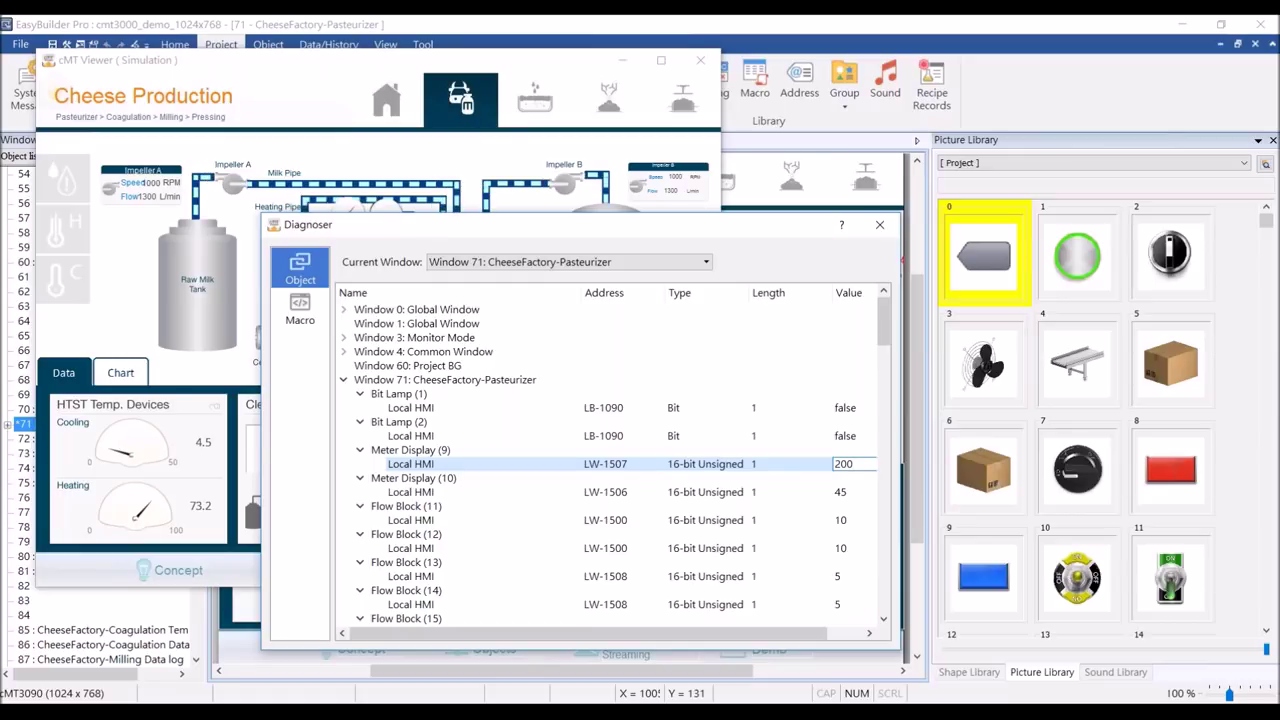
key("Return")
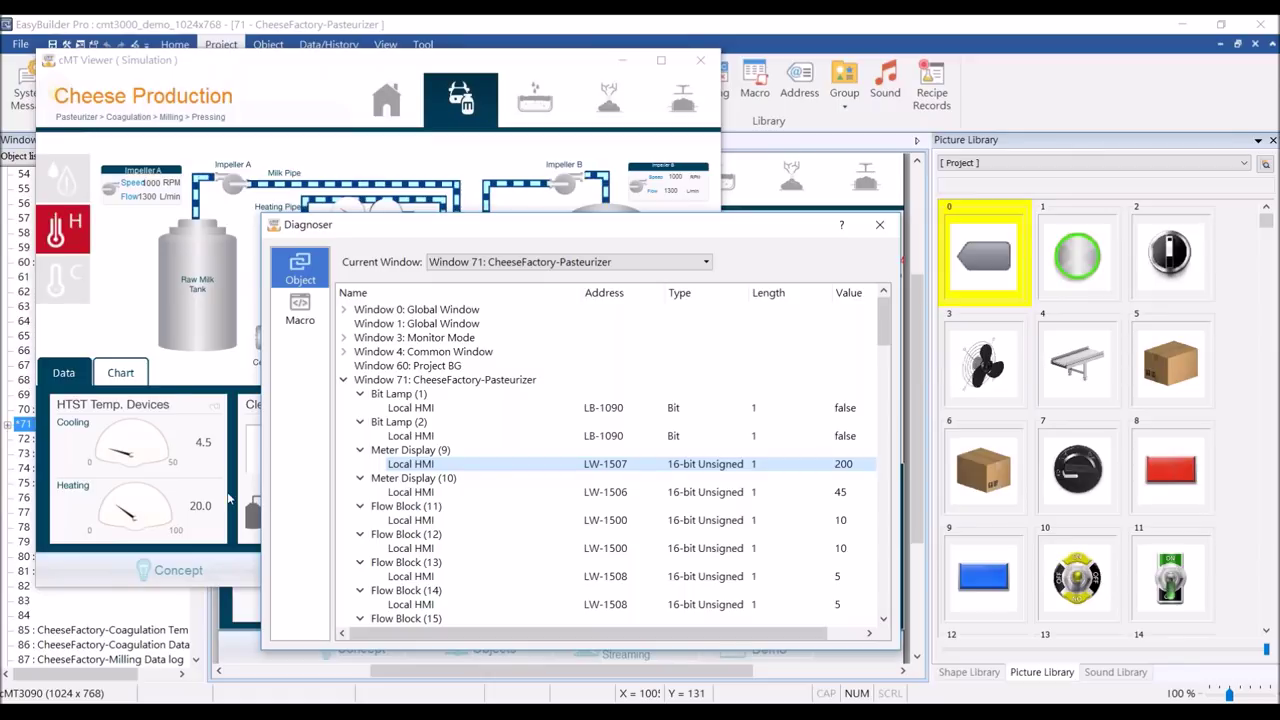
left_click_drag(448, 227, 496, 226)
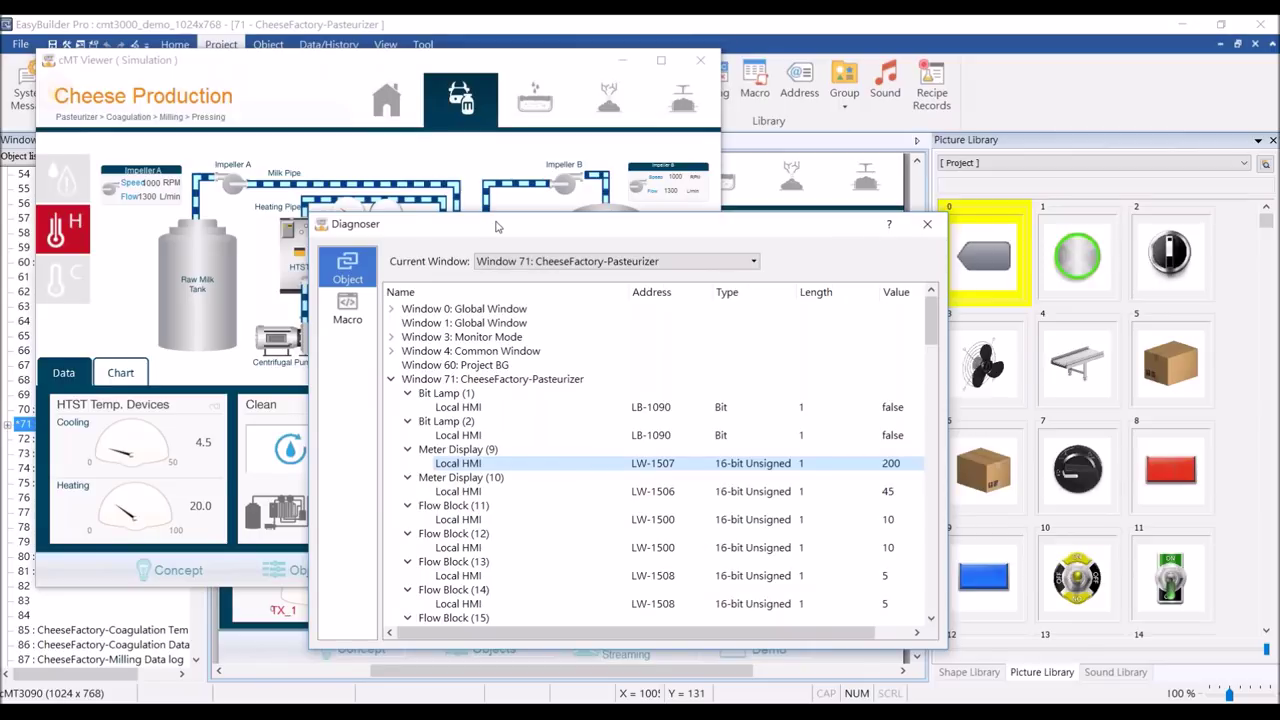
- Switch the Diagnoser to Window 110: PicLib-Main and show its macro list
left_click_drag(496, 226, 578, 230)
left_click(836, 265)
left_click_drag(834, 300, 834, 358)
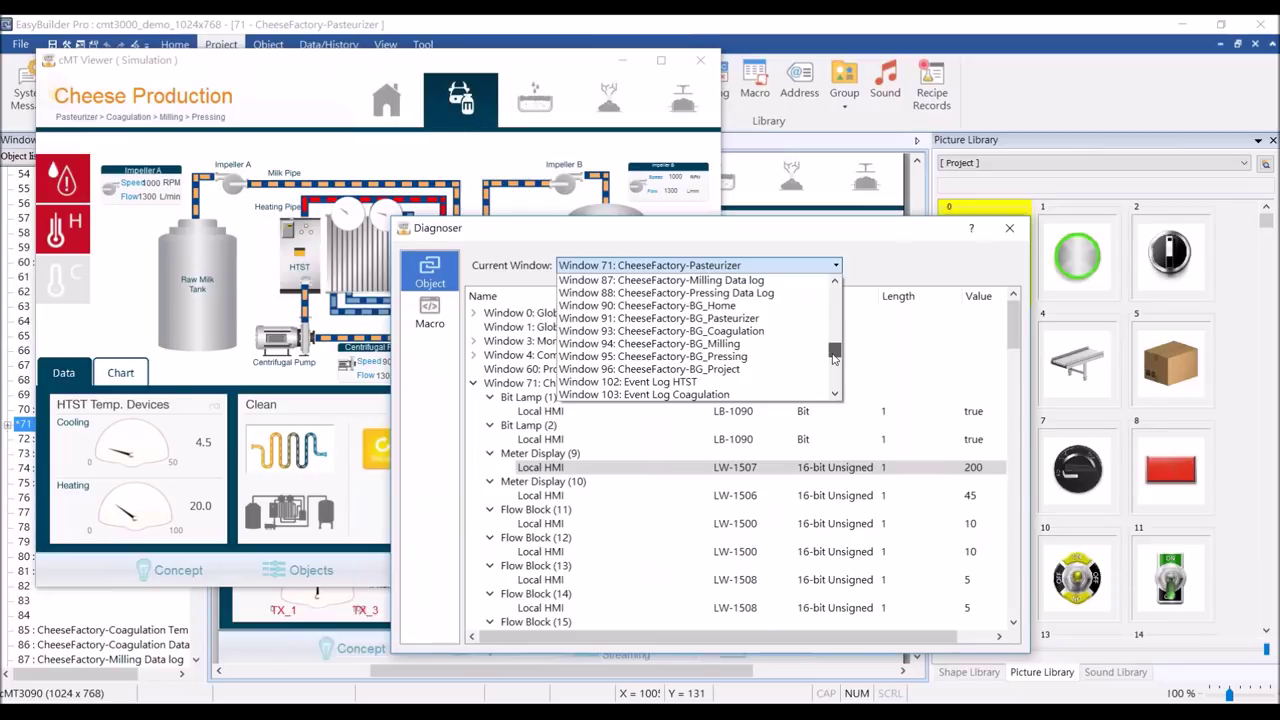
scroll(690, 360, "down", 2)
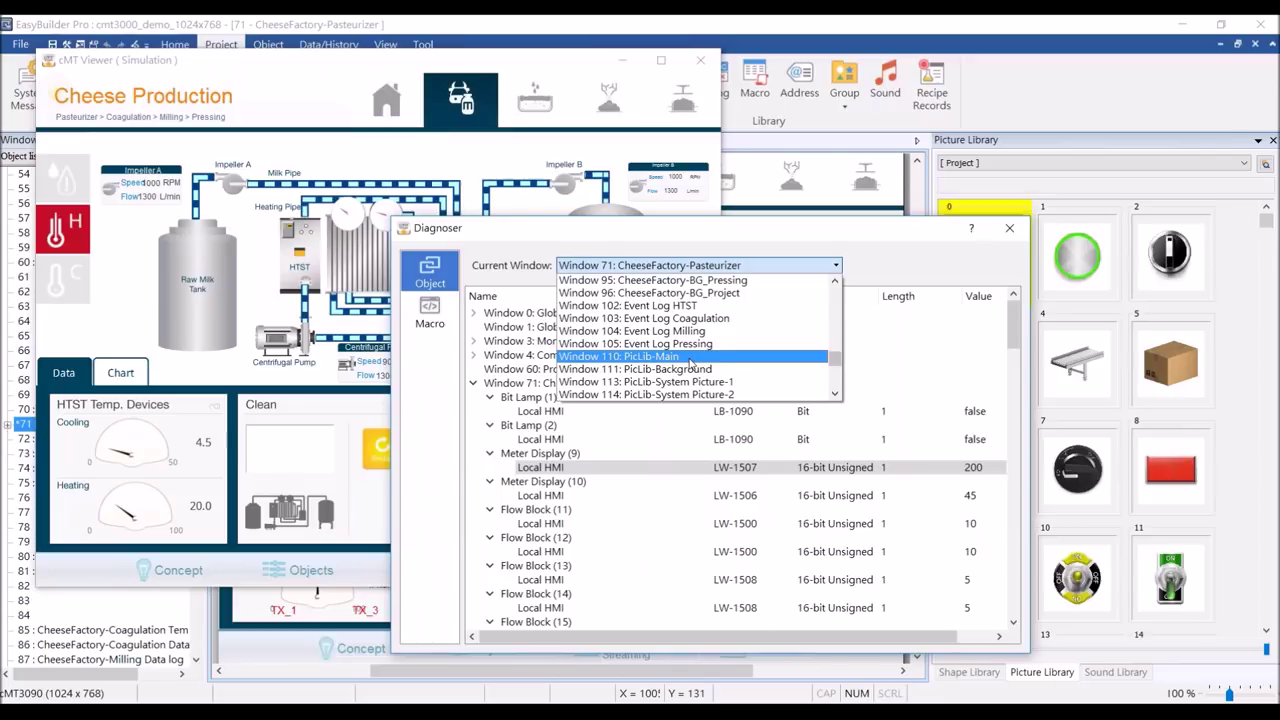
left_click(690, 357)
left_click_drag(645, 237, 813, 238)
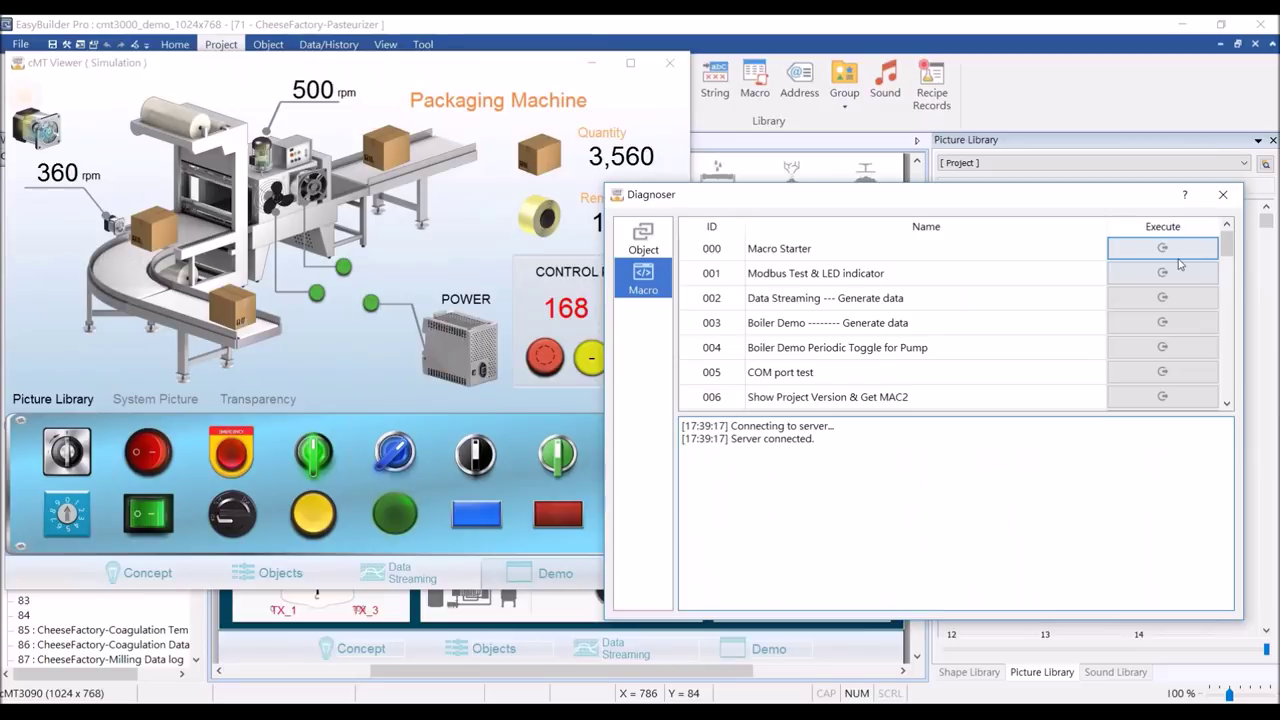
- Execute the 044 Initialize_Package reset macro from the Diagnoser's macro list
scroll(1180, 263, "down", 13)
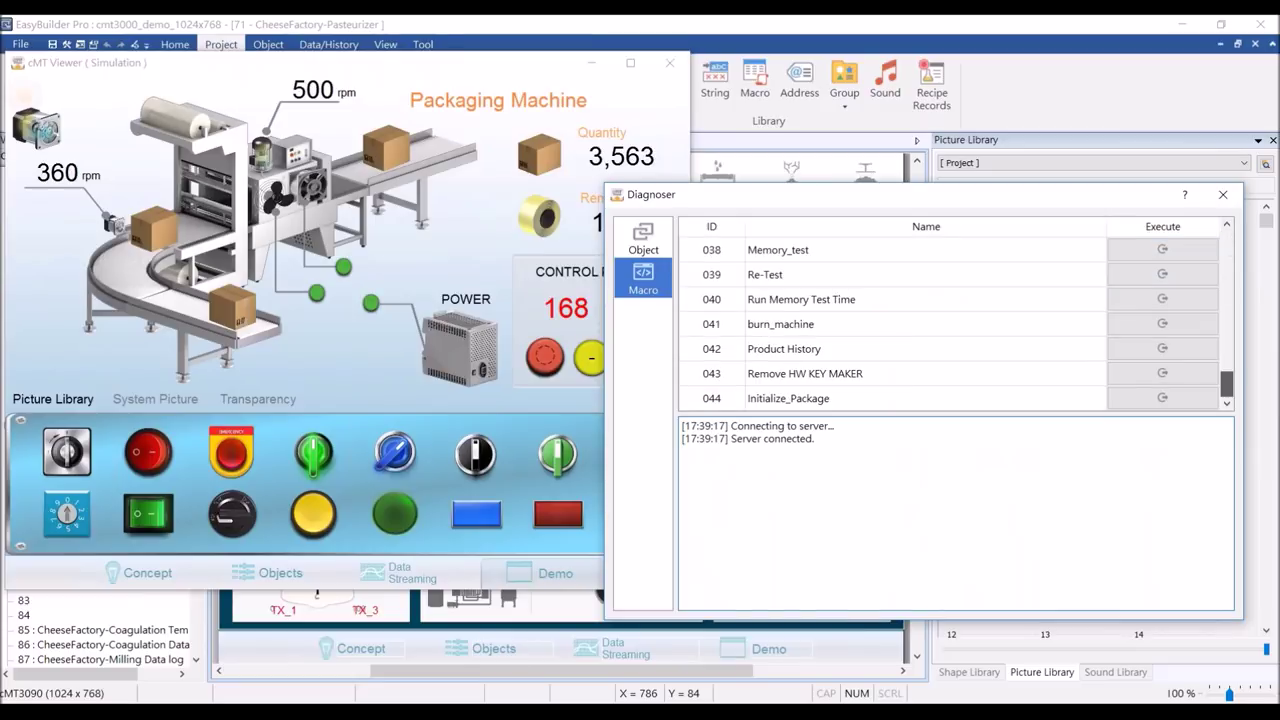
left_click_drag(838, 202, 863, 202)
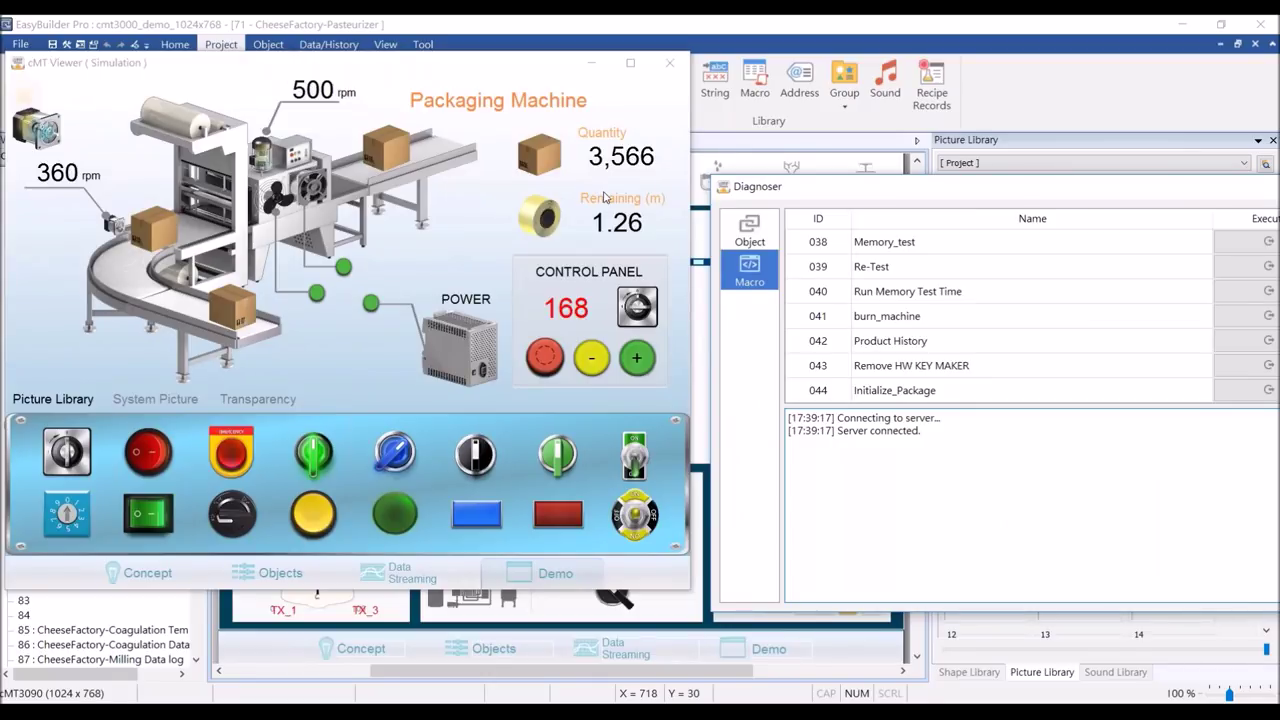
left_click(233, 460)
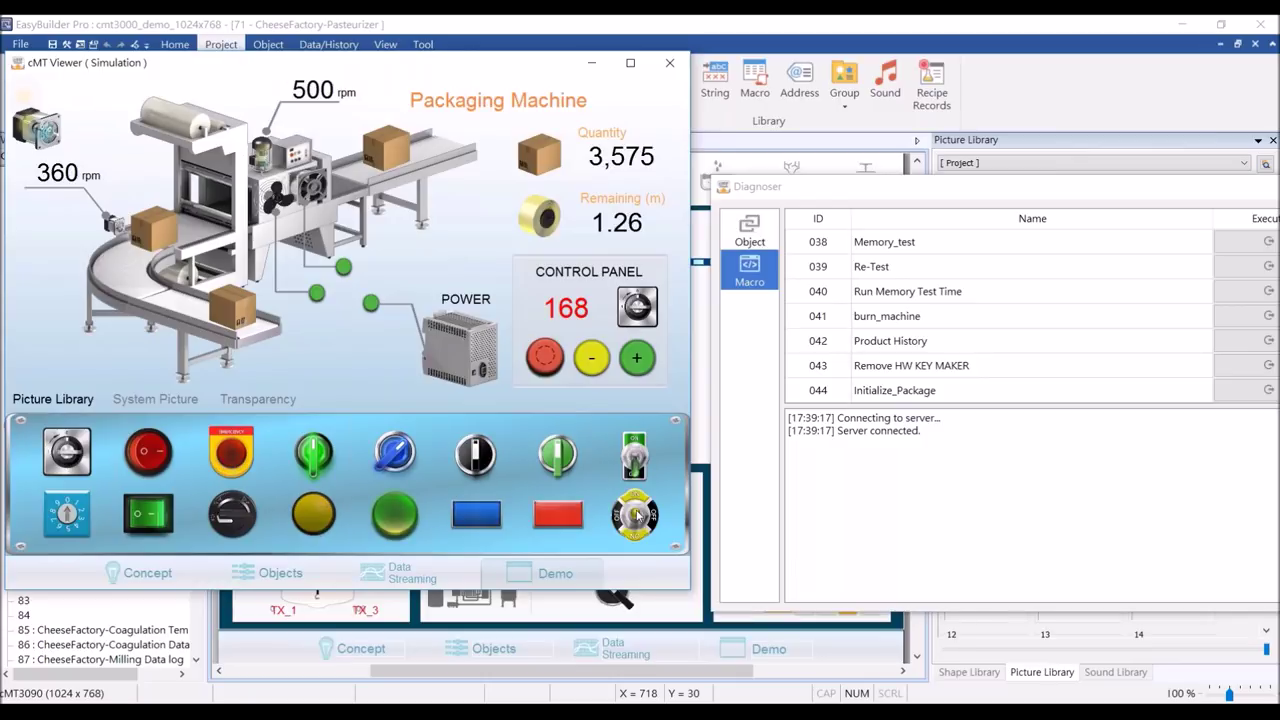
left_click_drag(854, 196, 820, 168)
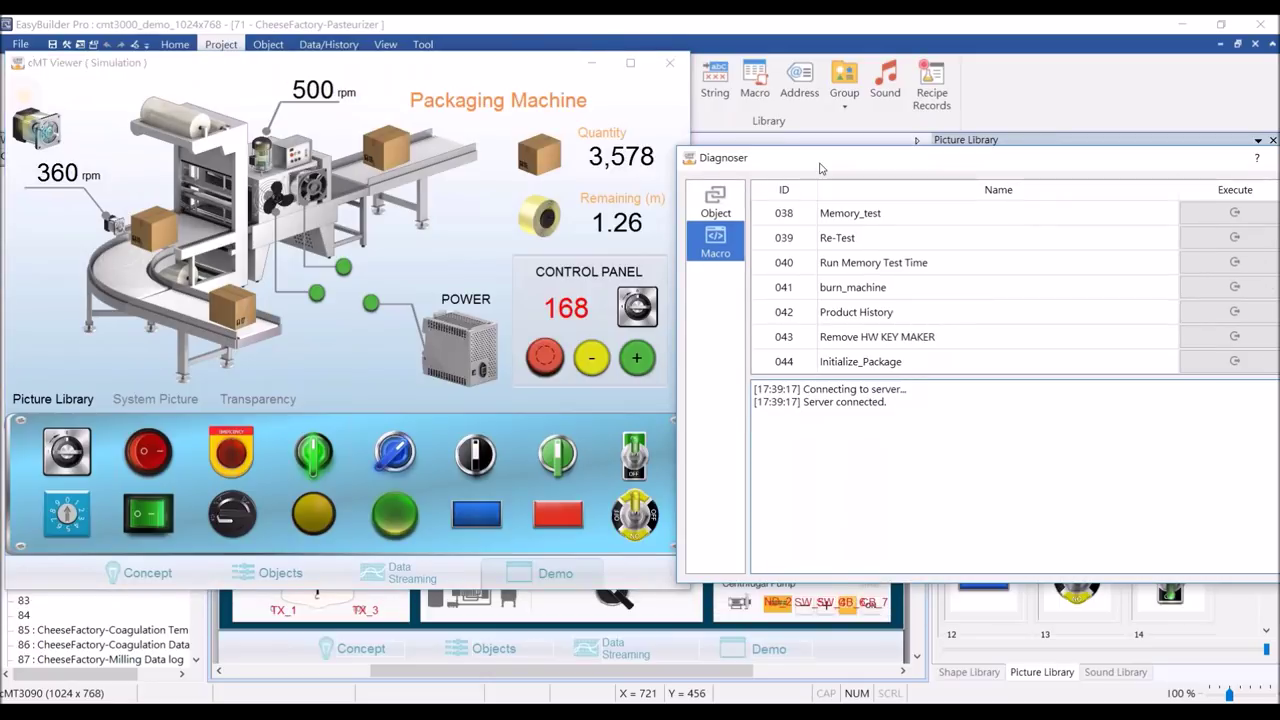
left_click_drag(820, 168, 788, 171)
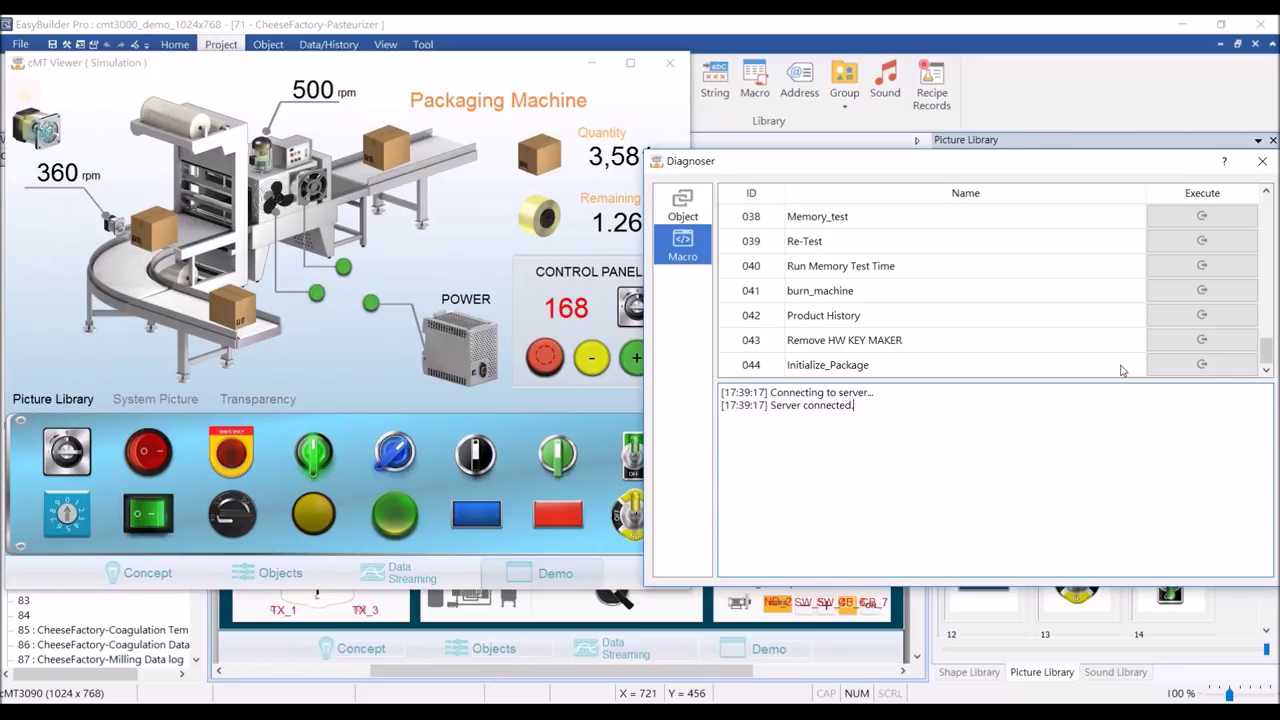
left_click(1210, 366)
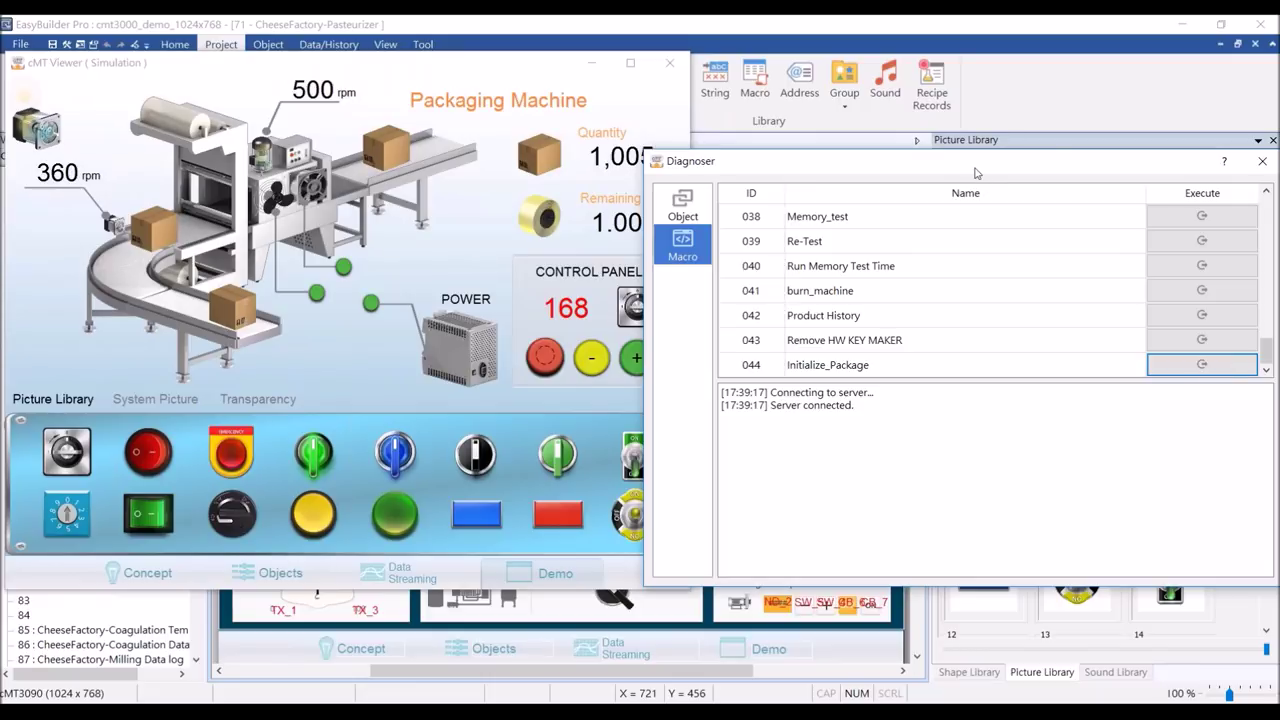
- Reposition the Diagnoser and bring the simulation viewer forward to check the reset quantity
left_click_drag(976, 173, 1007, 184)
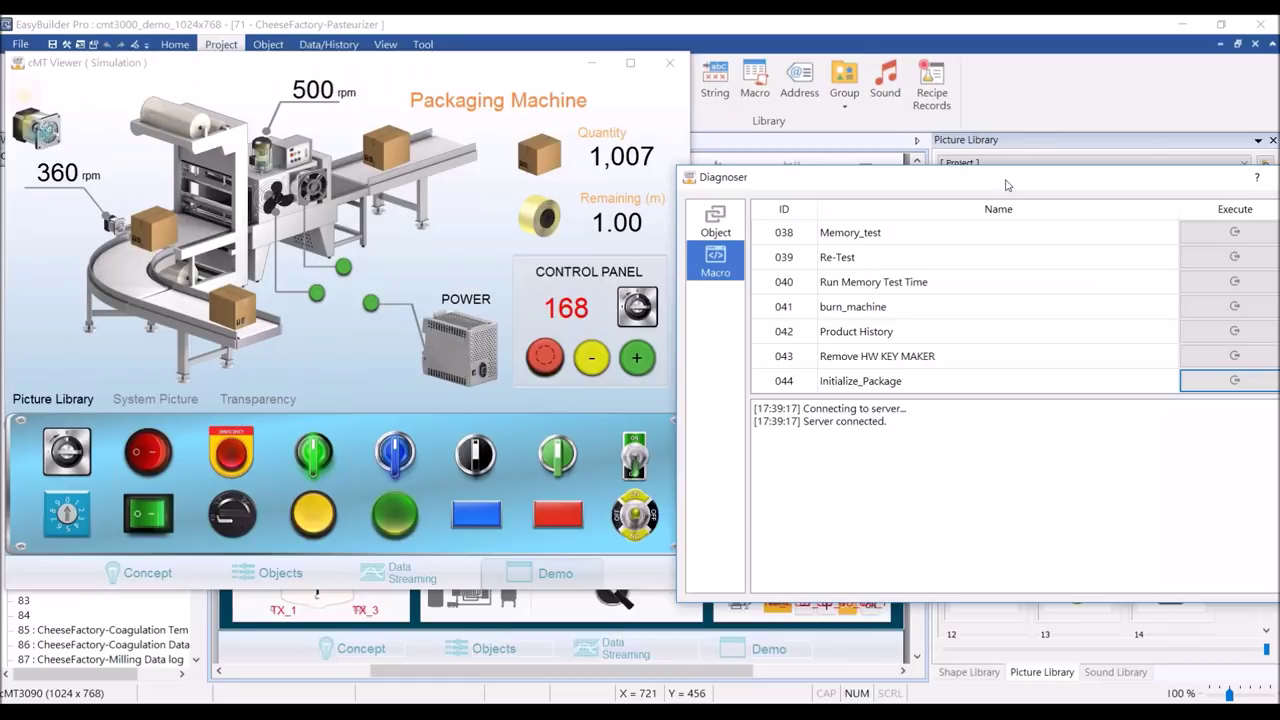
left_click_drag(1007, 184, 962, 140)
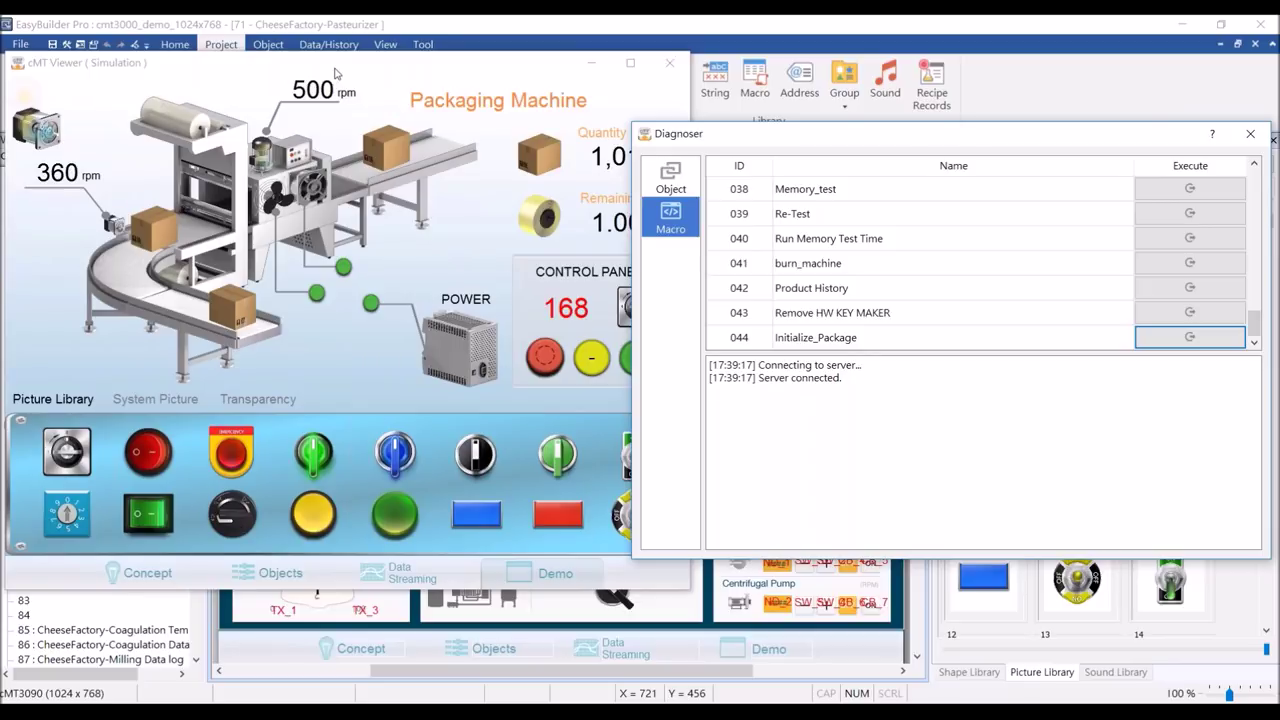
left_click_drag(352, 67, 404, 64)
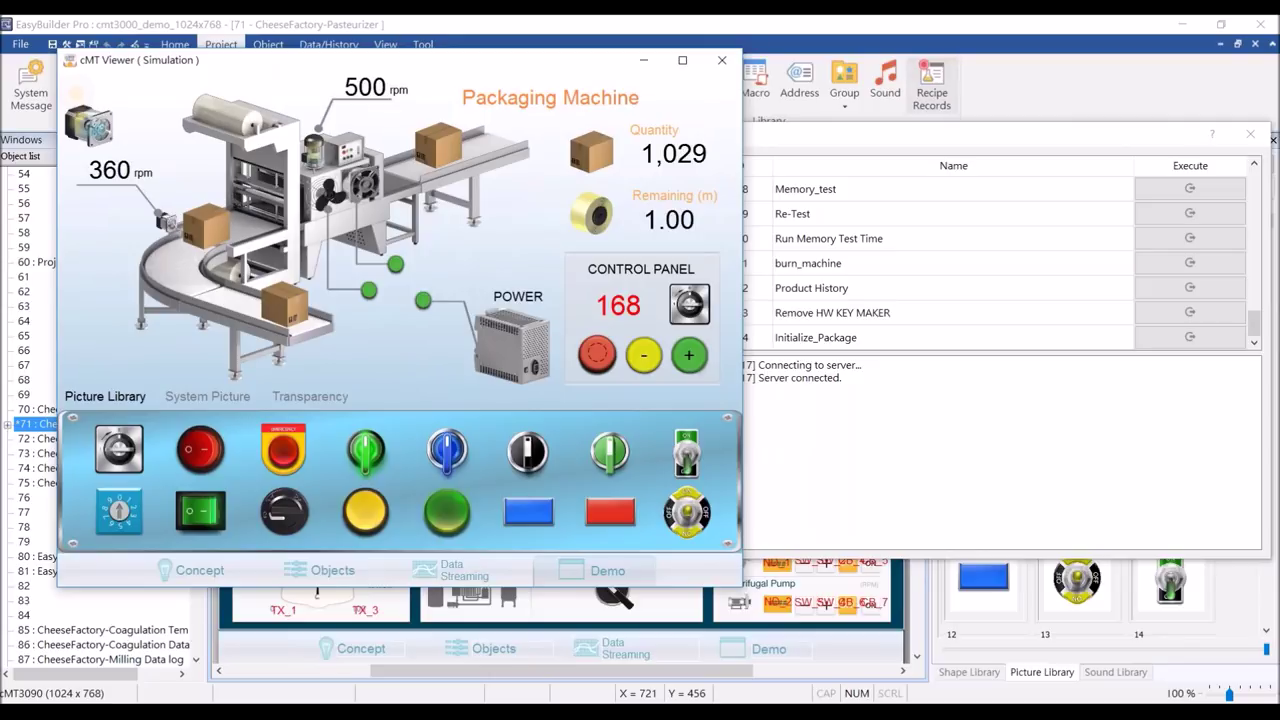
- Bring the Diagnoser forward and list Window 110: PicLib-Main's live object values
left_click(968, 140)
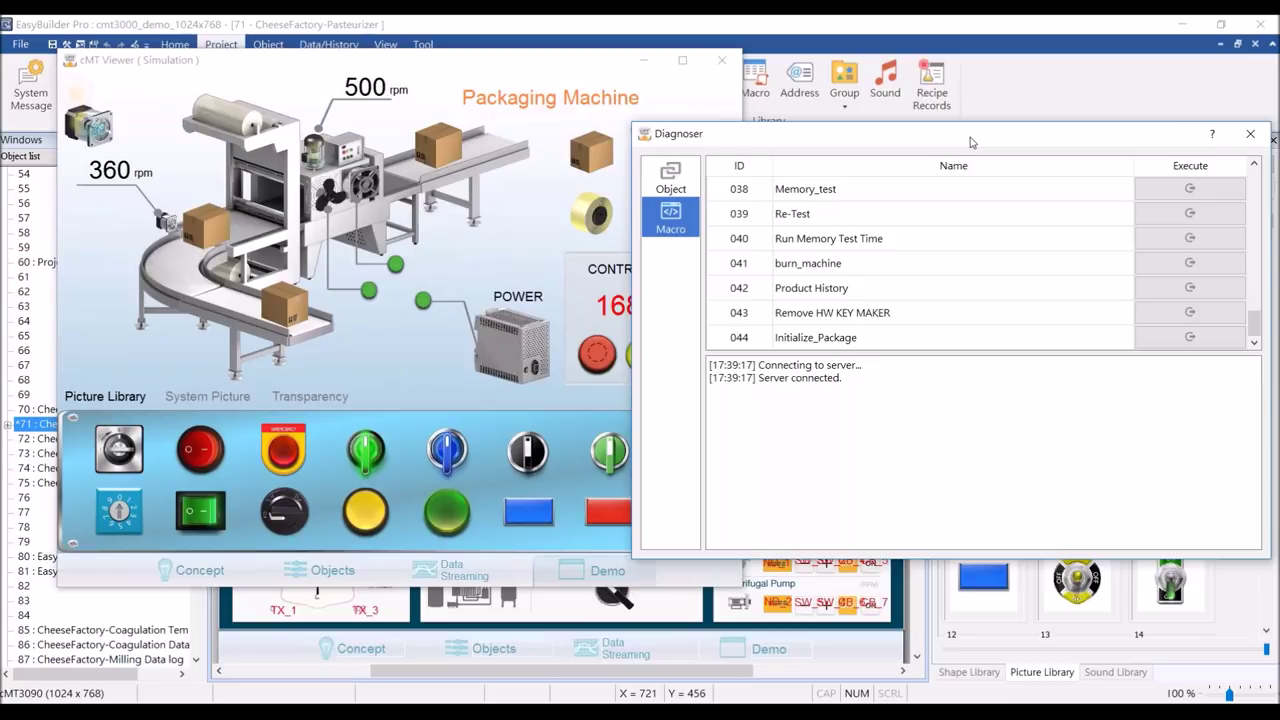
left_click(670, 178)
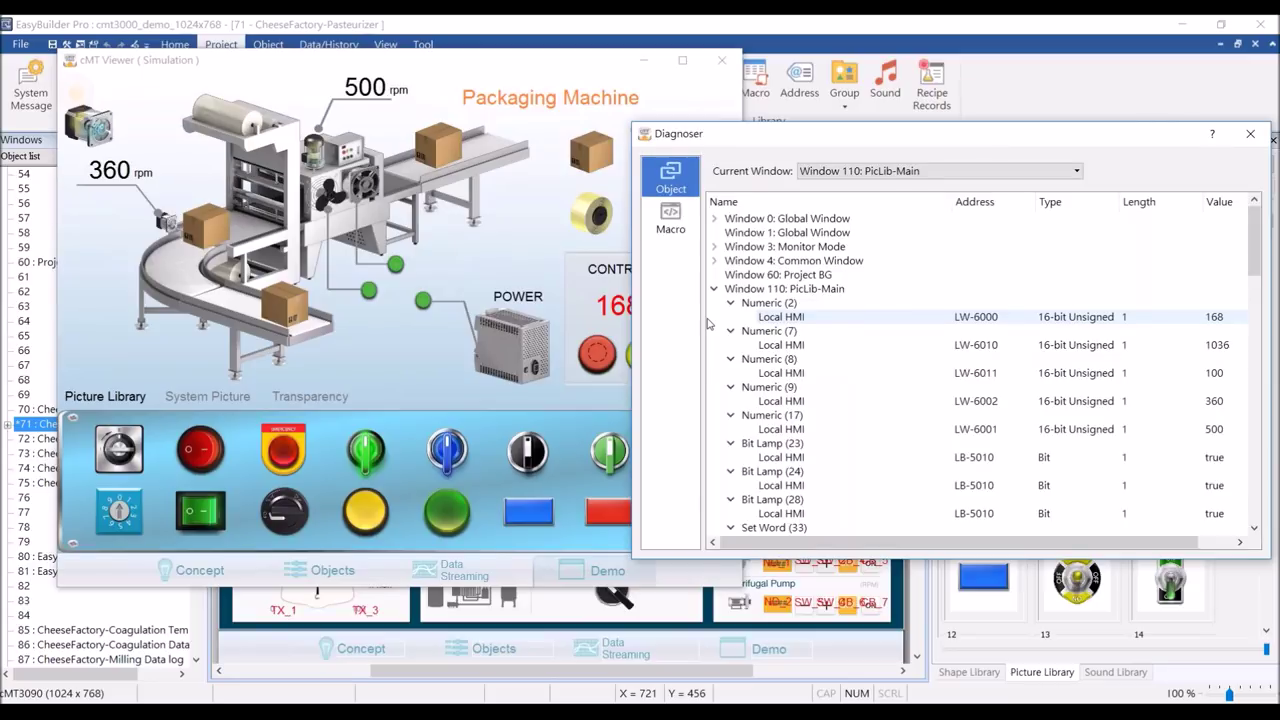